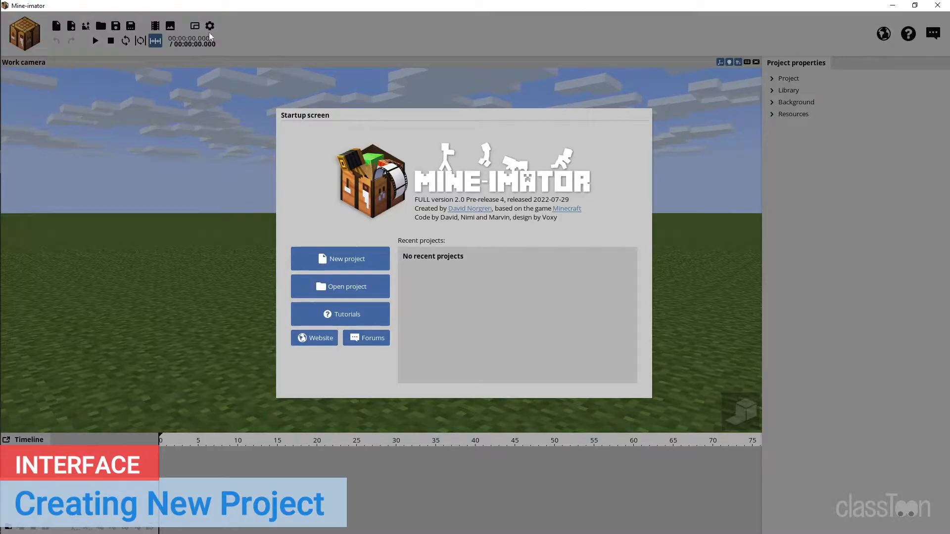
# Start a new project and name it tutorial_
pyautogui.click(341, 259)
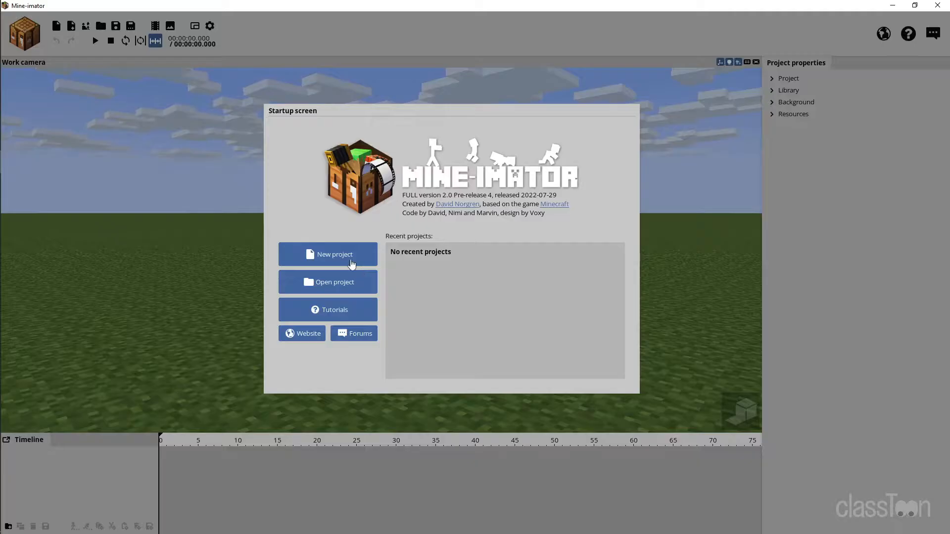
pyautogui.click(296, 285)
pyautogui.moveTo(468, 208); pyautogui.dragTo(424, 212)
pyautogui.write('tutorial_')
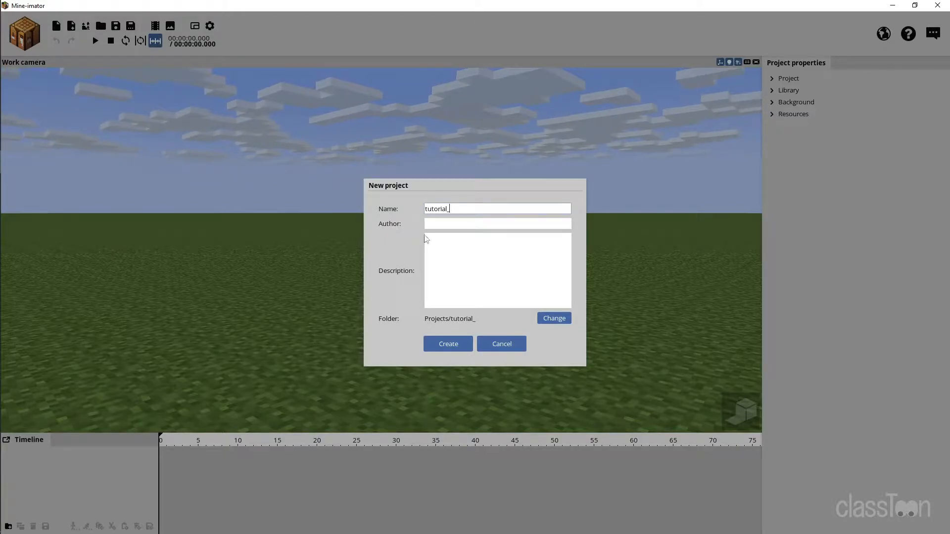
pyautogui.press('BackSpace')
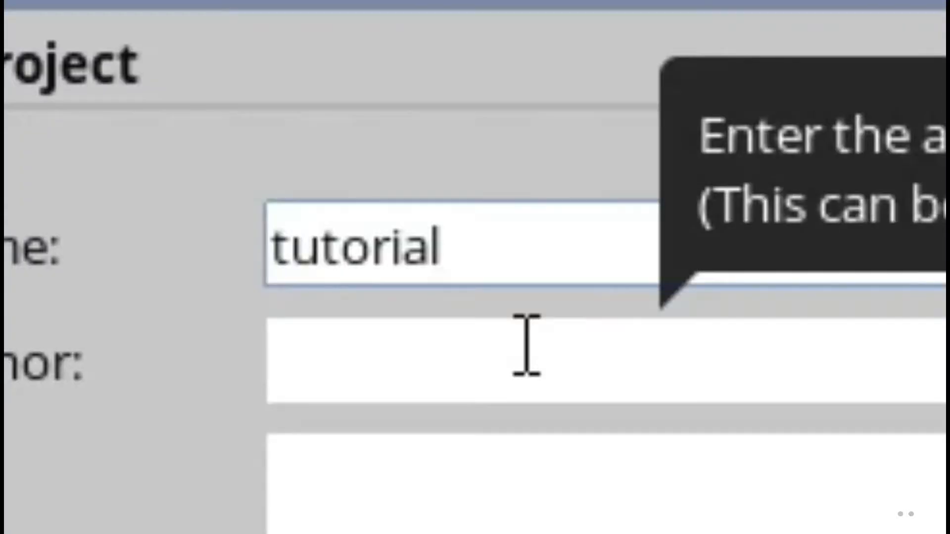
pyautogui.write('_')
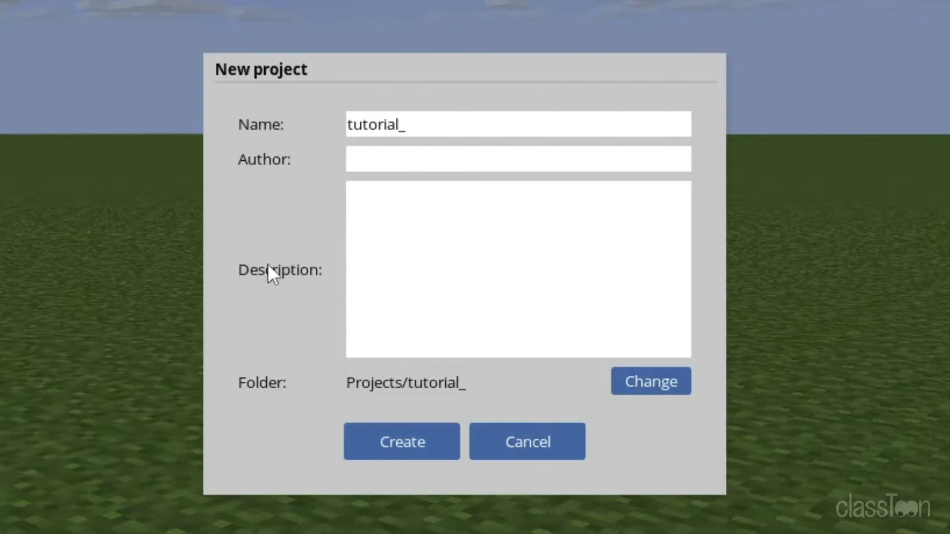
pyautogui.click(392, 163)
pyautogui.click(384, 226)
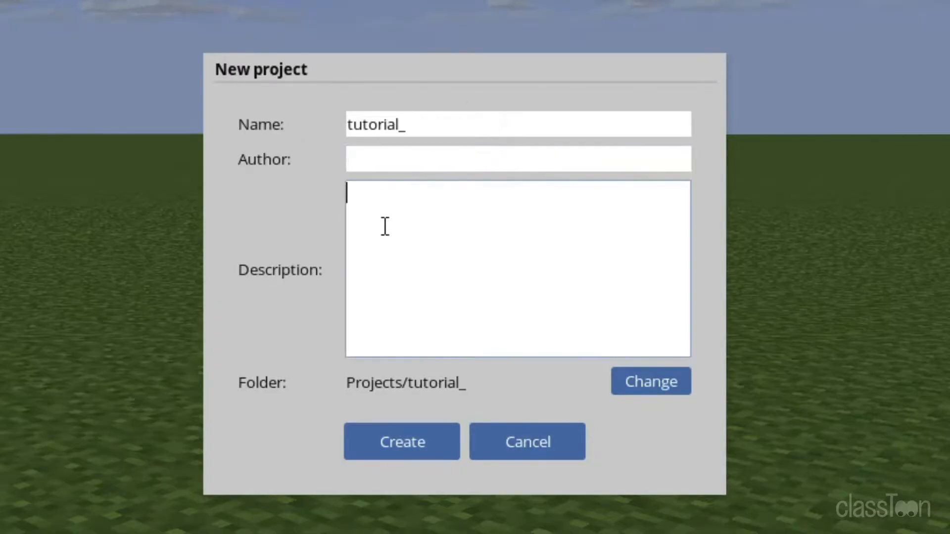
pyautogui.click(373, 160)
pyautogui.click(373, 193)
pyautogui.click(373, 167)
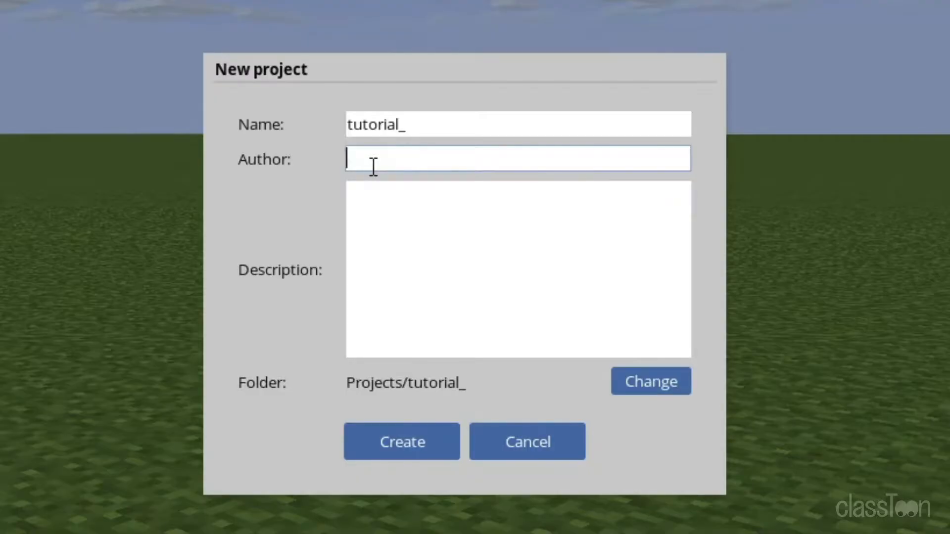
pyautogui.click(384, 247)
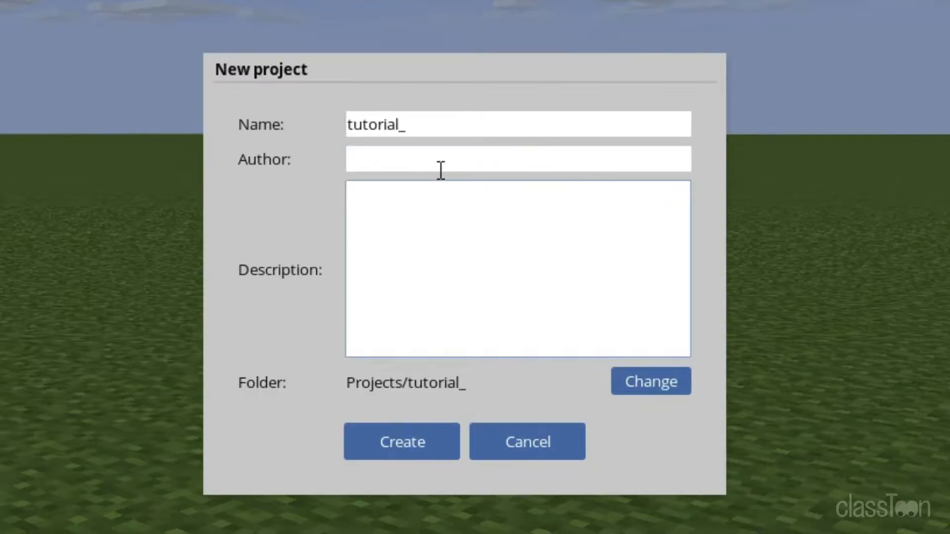
pyautogui.click(457, 156)
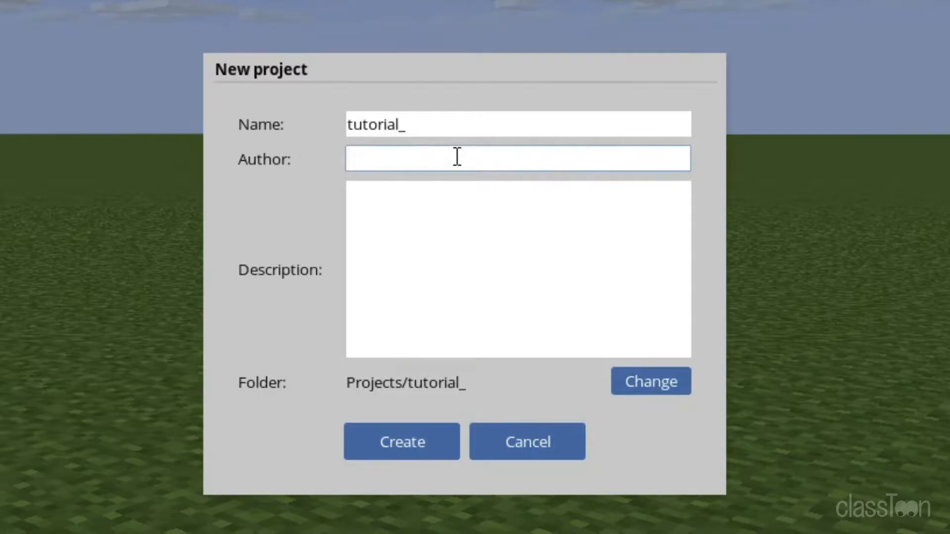
pyautogui.click(448, 209)
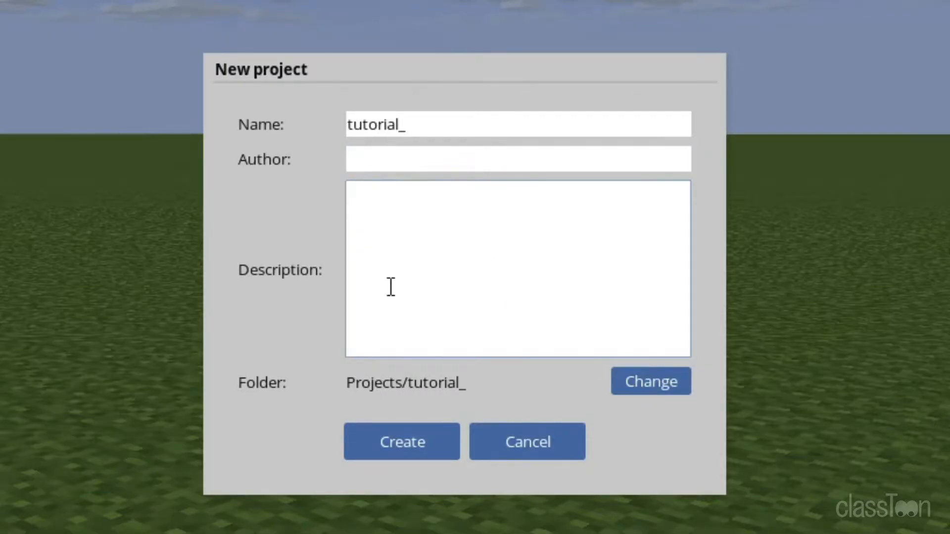
pyautogui.moveTo(253, 389)
pyautogui.moveTo(437, 133)
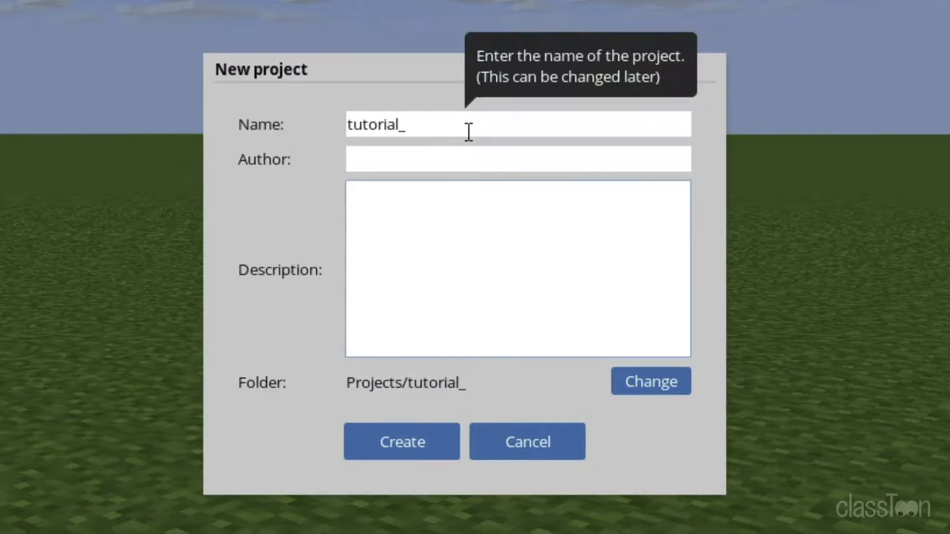
# Change the project's save location to the _projects folder on the Video Editing (D:) drive and create the project
pyautogui.click(656, 379)
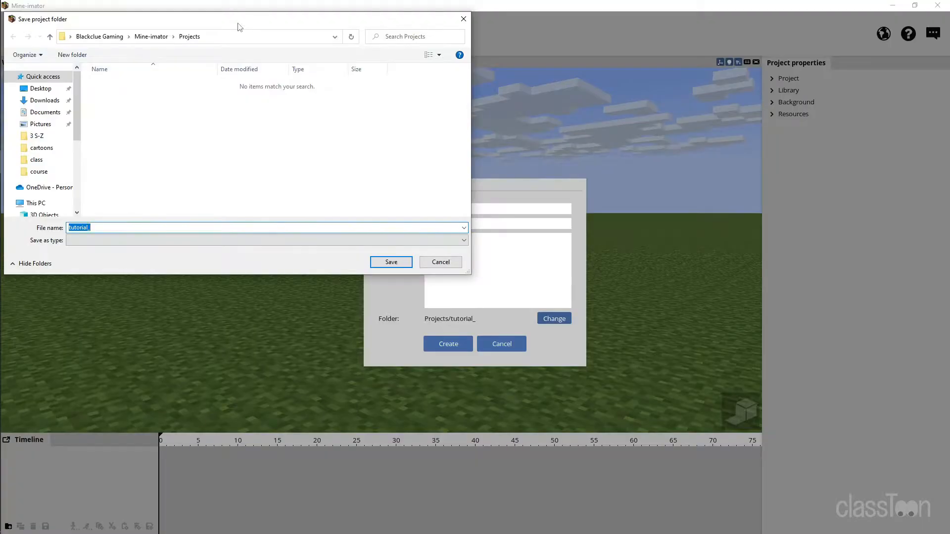
pyautogui.moveTo(240, 26); pyautogui.dragTo(394, 56)
pyautogui.scroll(-5, 197, 164)
pyautogui.click(200, 221)
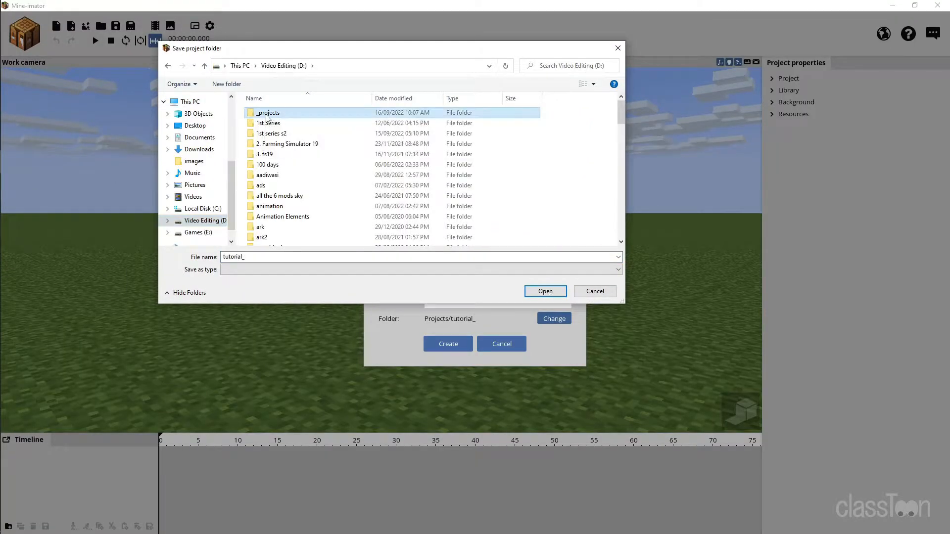
pyautogui.doubleClick(266, 113)
pyautogui.click(535, 292)
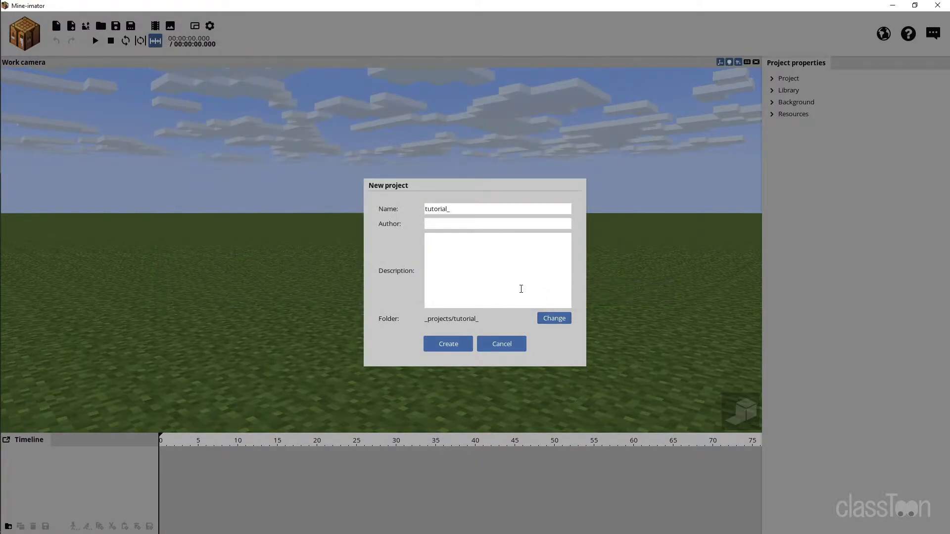
pyautogui.click(453, 345)
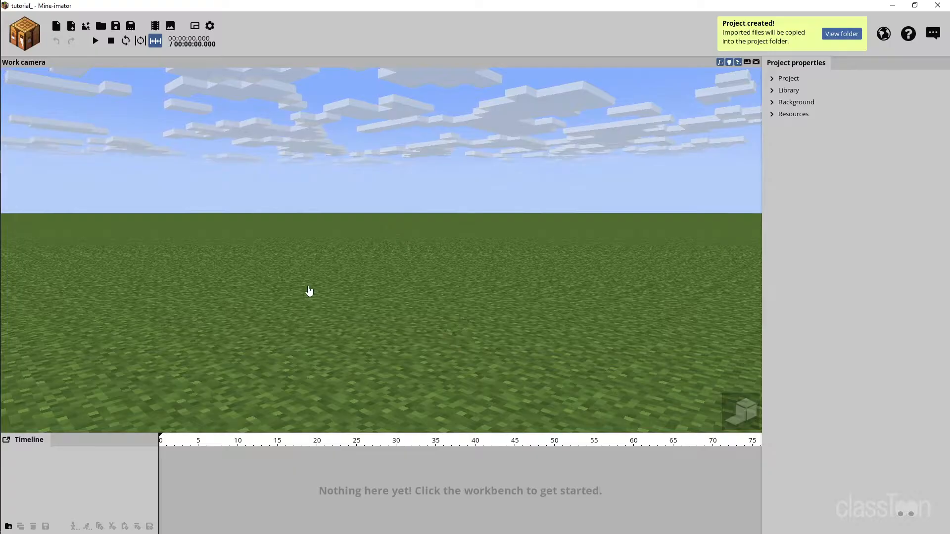
# Open the workbench's character options and preview the Zombie, Skeleton, Creeper and Spider models
pyautogui.moveTo(309, 290); pyautogui.dragTo(311, 290, button='right')
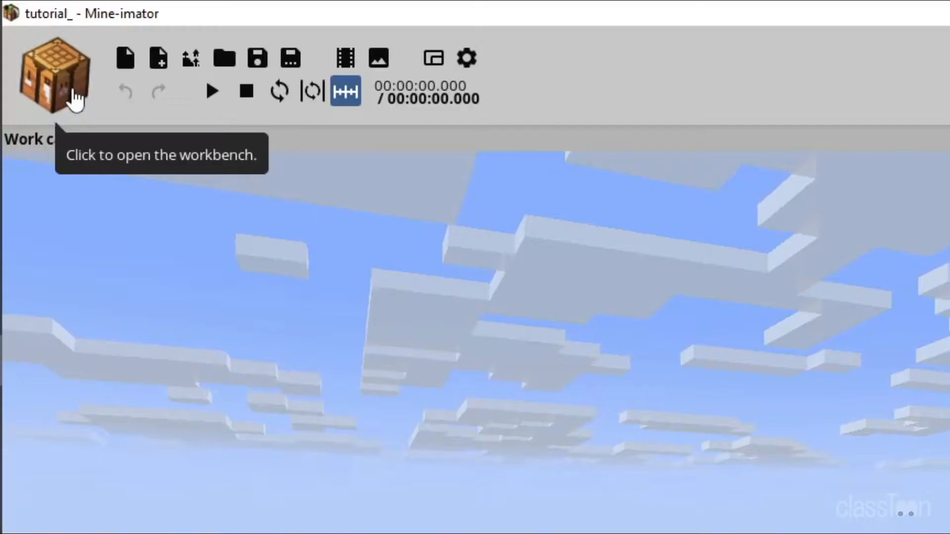
pyautogui.click(140, 170)
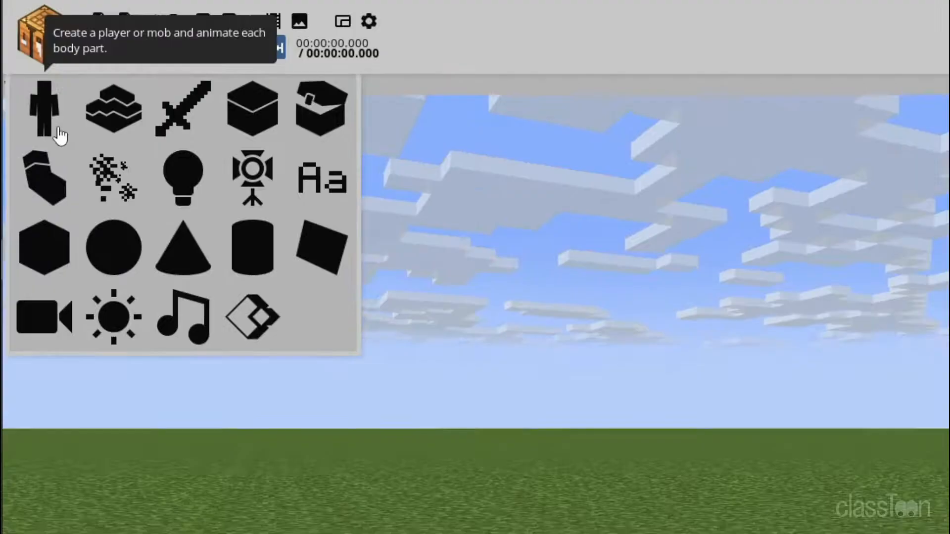
pyautogui.click(57, 128)
pyautogui.click(447, 341)
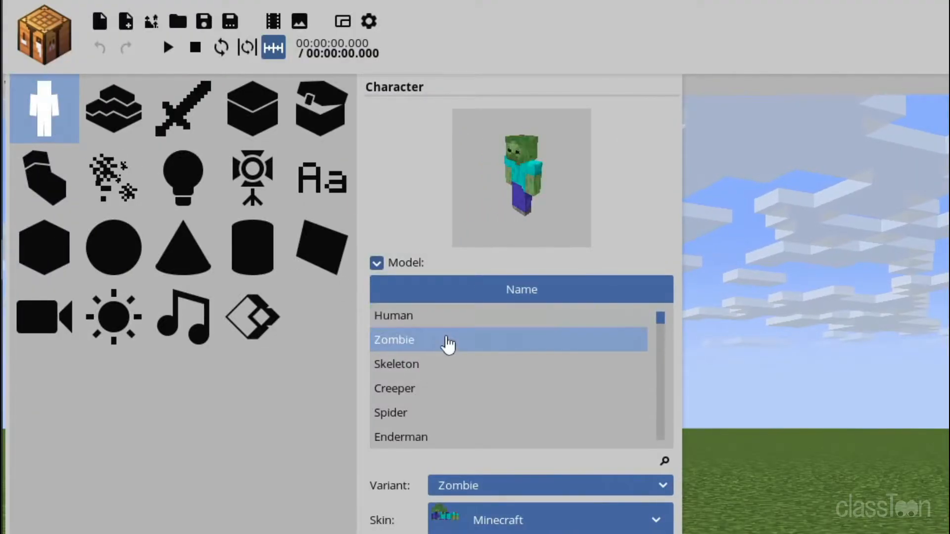
pyautogui.click(453, 365)
pyautogui.click(452, 390)
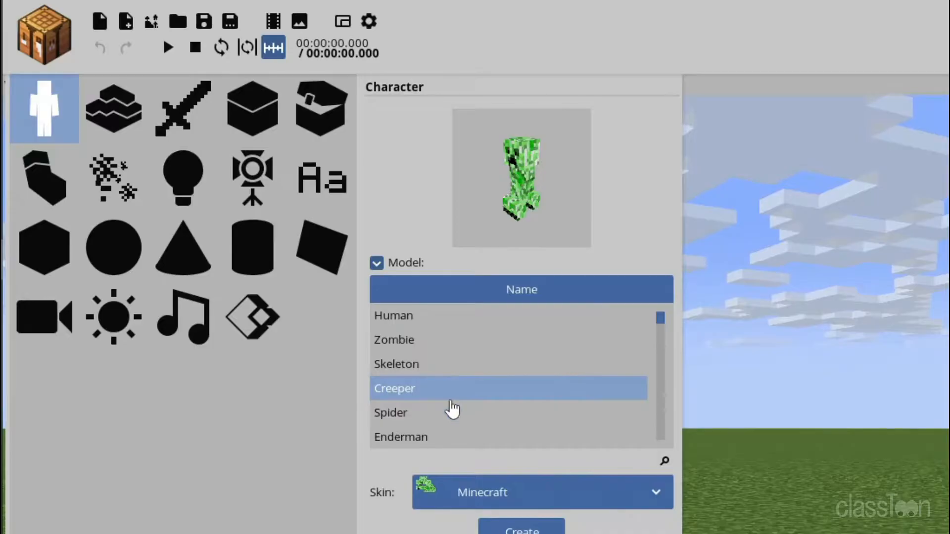
pyautogui.click(452, 412)
# Preview the Chicken and Cow character models, including the cow's Red Mooshroom and Brown Mooshroom variants
pyautogui.scroll(-2, 447, 414)
pyautogui.click(423, 371)
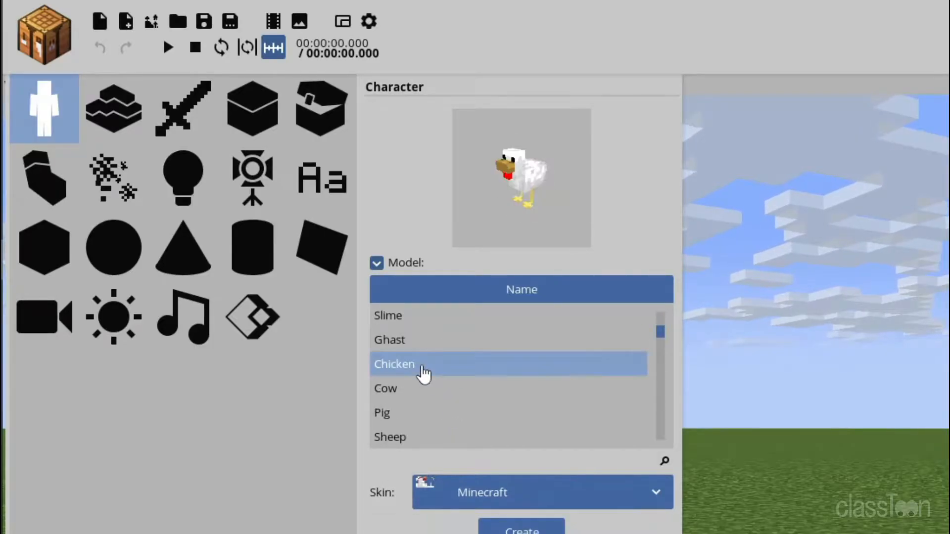
pyautogui.click(434, 393)
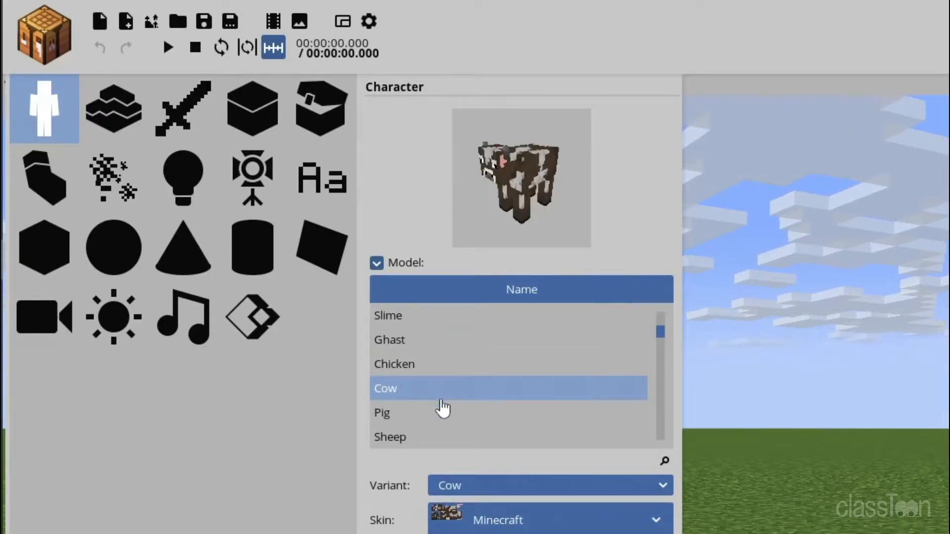
pyautogui.click(456, 487)
pyautogui.click(465, 527)
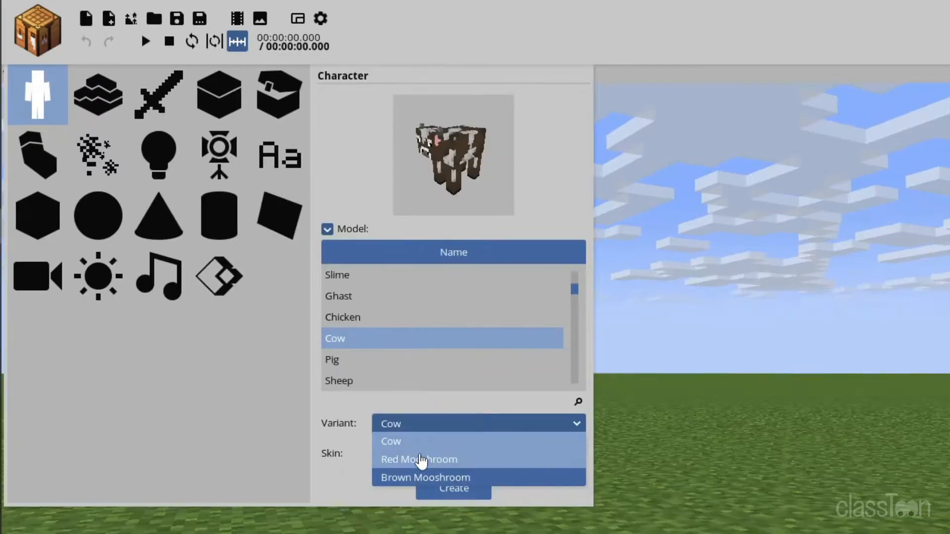
pyautogui.click(422, 458)
pyautogui.click(415, 426)
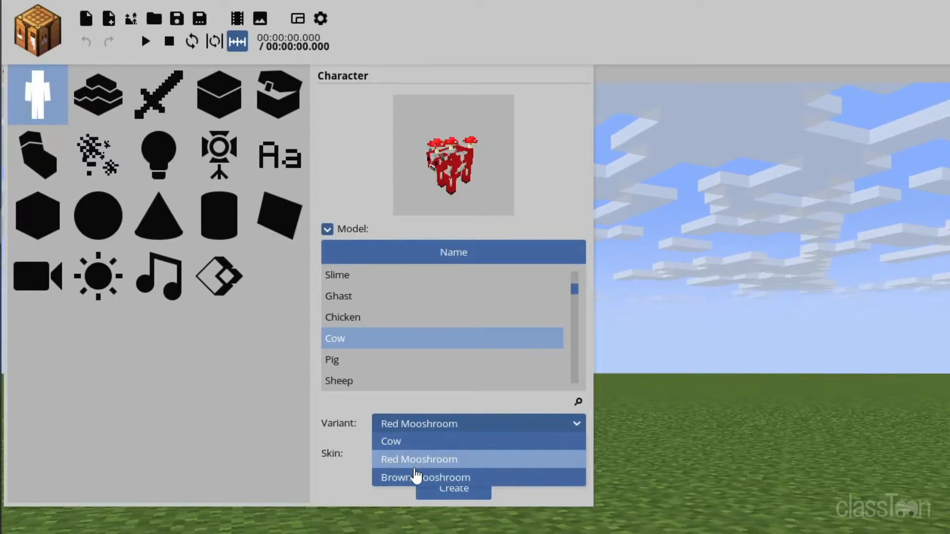
pyautogui.click(414, 478)
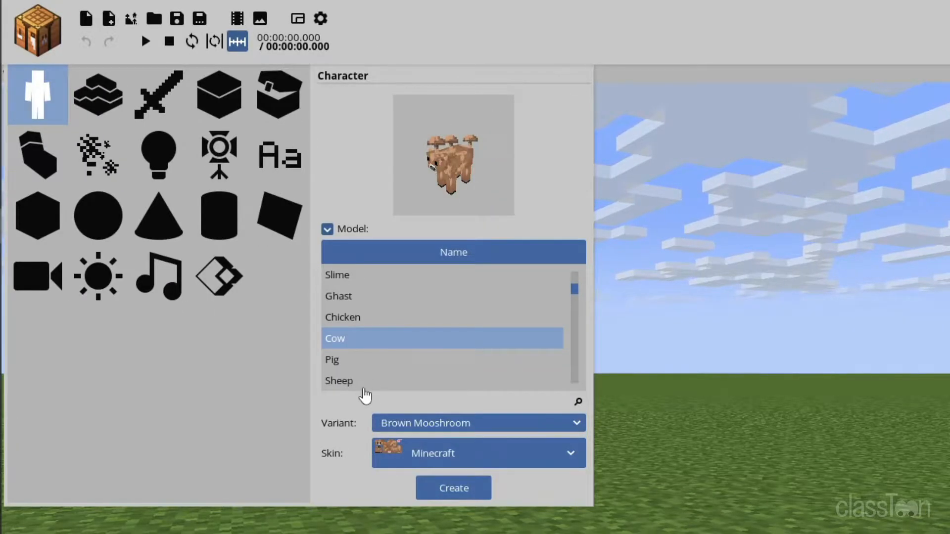
# Preview the Sheep model with Light blue and Brown wool, rotating and zooming out its preview
pyautogui.click(364, 389)
pyautogui.click(420, 448)
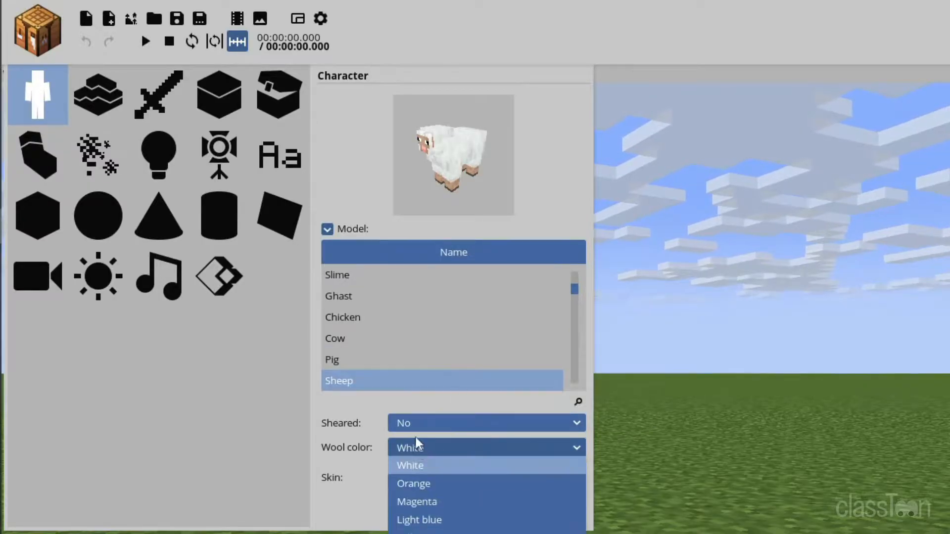
pyautogui.click(421, 519)
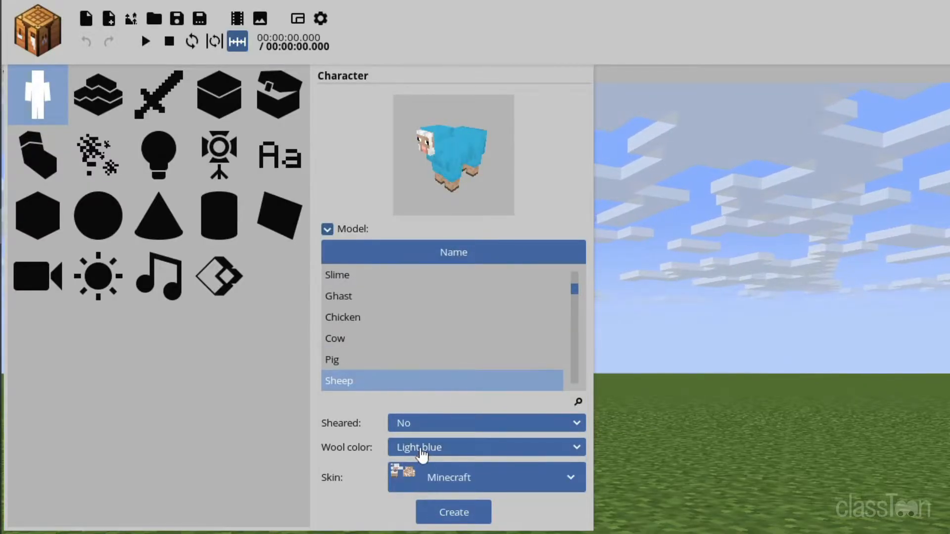
pyautogui.click(422, 455)
pyautogui.scroll(-2, 430, 514)
pyautogui.moveTo(485, 144); pyautogui.dragTo(360, 300)
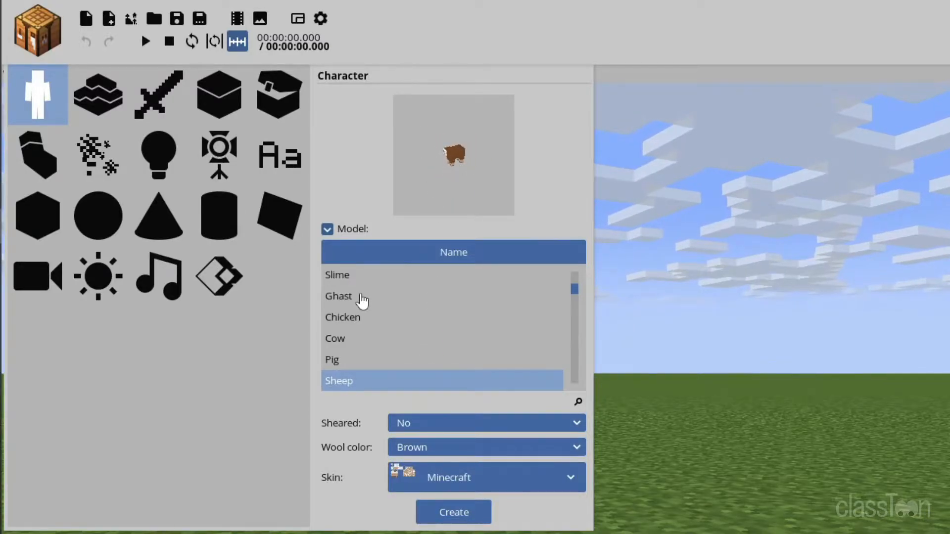
pyautogui.scroll(5, 466, 126)
pyautogui.scroll(-3, 466, 126)
# View the workbench's scenery options and preview several different models from the item list
pyautogui.click(112, 93)
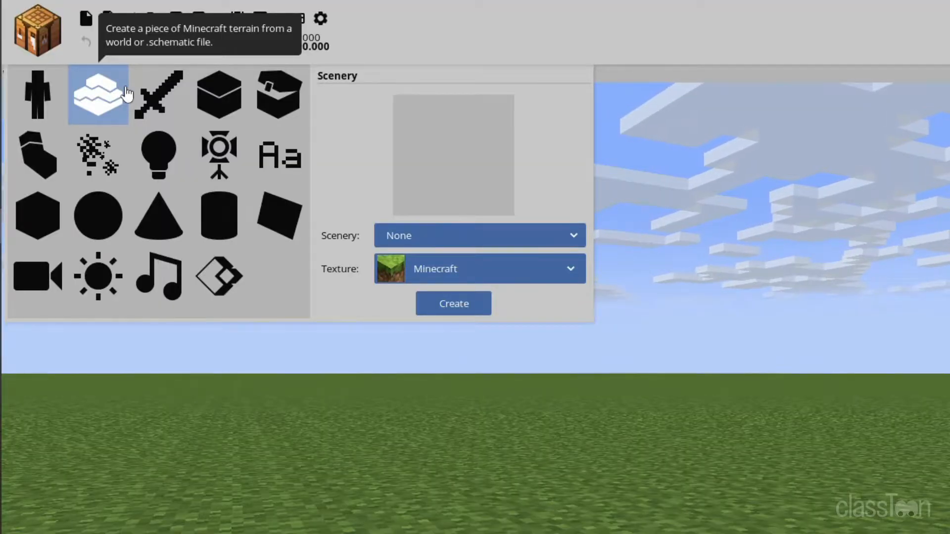
pyautogui.click(158, 94)
pyautogui.click(389, 277)
pyautogui.click(404, 263)
pyautogui.click(374, 263)
pyautogui.click(389, 293)
pyautogui.click(420, 323)
pyautogui.scroll(-1, 473, 328)
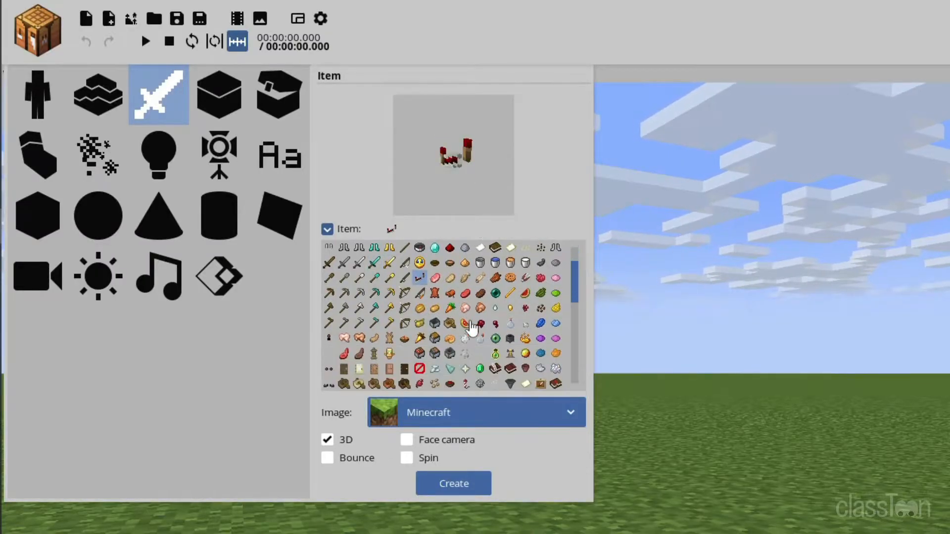
pyautogui.scroll(-2, 472, 327)
pyautogui.click(465, 308)
pyautogui.click(463, 279)
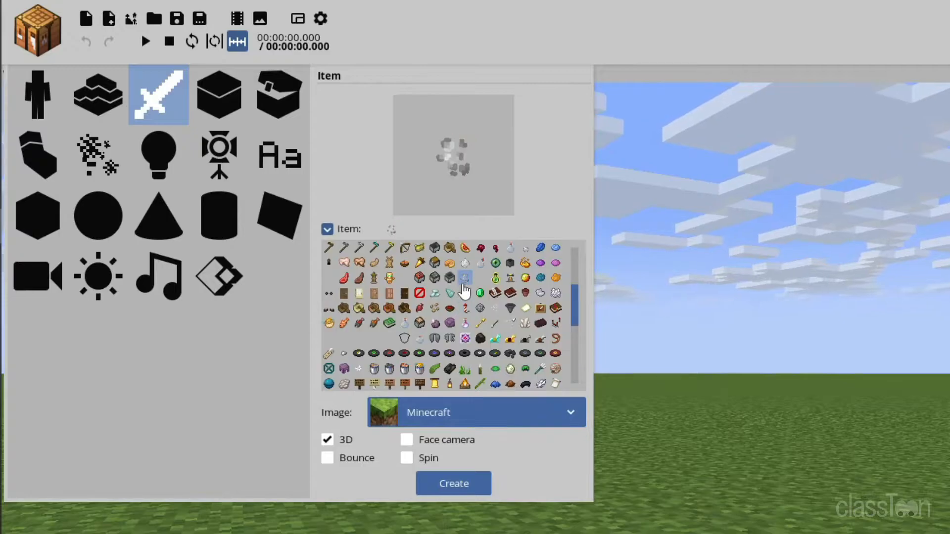
# Preview the golden carrot item with the Bounce, Face camera and Spin options enabled
pyautogui.click(362, 463)
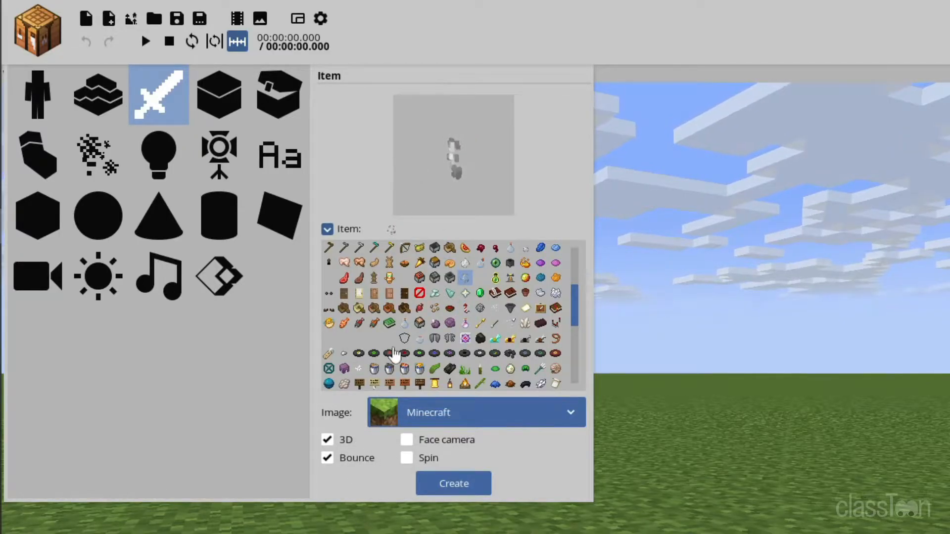
pyautogui.click(424, 261)
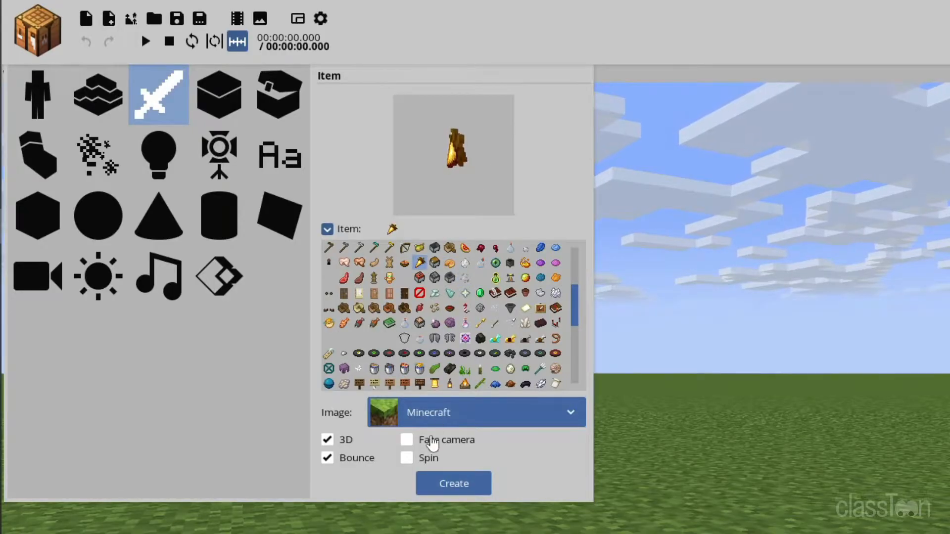
pyautogui.click(428, 458)
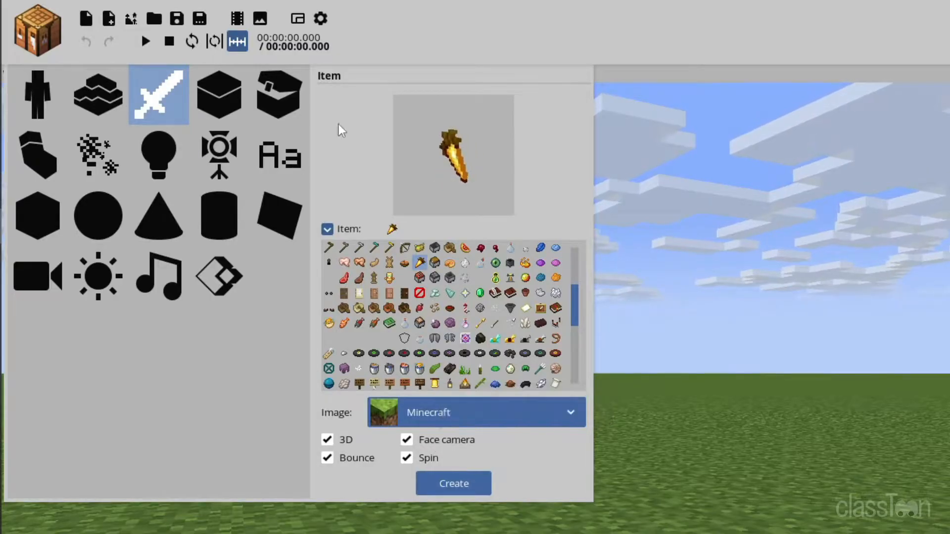
# Browse the workbench's block list and preview several blocks, including Cobblestone and Stripped Wood
pyautogui.click(219, 94)
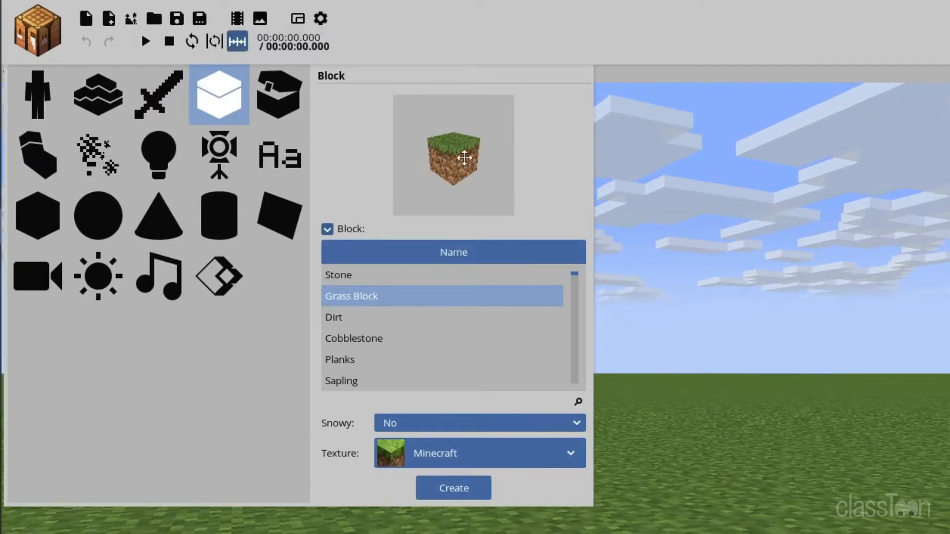
pyautogui.click(445, 324)
pyautogui.scroll(-1, 385, 307)
pyautogui.click(385, 306)
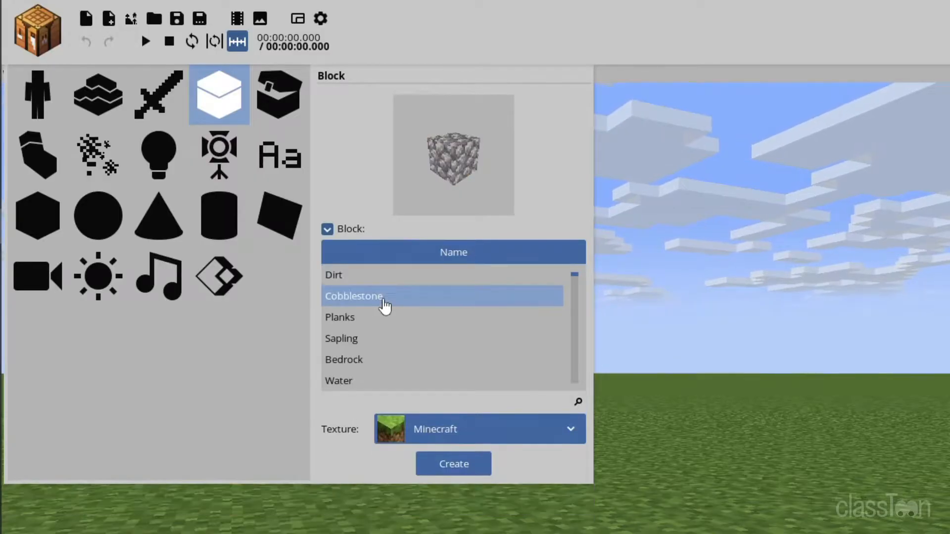
pyautogui.click(389, 319)
pyautogui.scroll(-1, 389, 321)
pyautogui.click(390, 319)
pyautogui.scroll(-2, 392, 327)
pyautogui.click(392, 324)
pyautogui.scroll(-2, 393, 326)
pyautogui.click(393, 324)
pyautogui.scroll(-1, 392, 317)
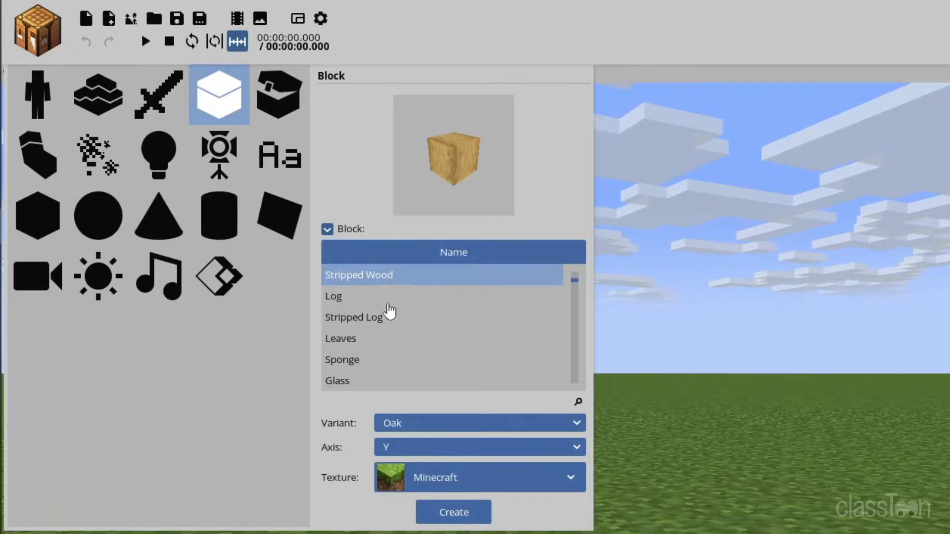
# Browse further through the workbench's block list and preview the Glass and Grass blocks
pyautogui.scroll(-2, 395, 321)
pyautogui.click(405, 324)
pyautogui.scroll(-2, 406, 330)
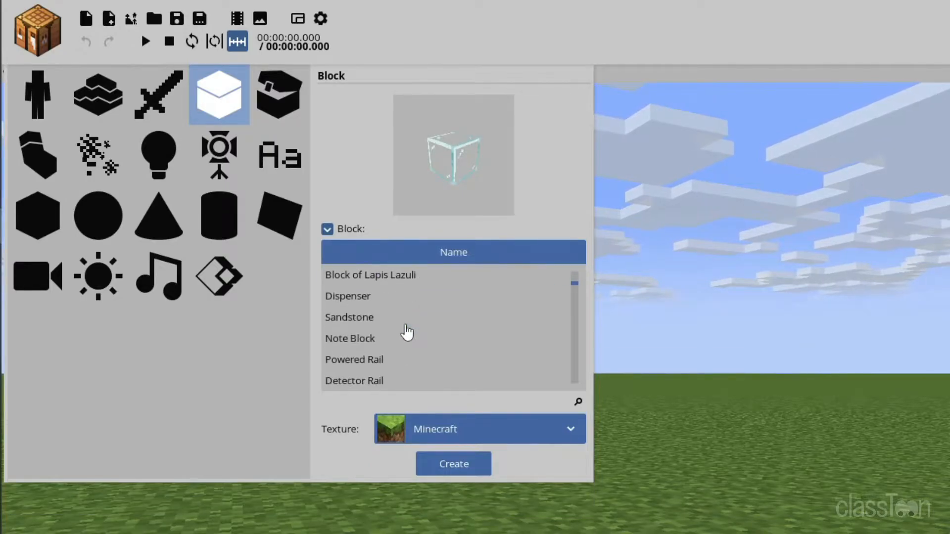
pyautogui.scroll(-2, 406, 332)
pyautogui.click(403, 336)
pyautogui.scroll(-1, 409, 331)
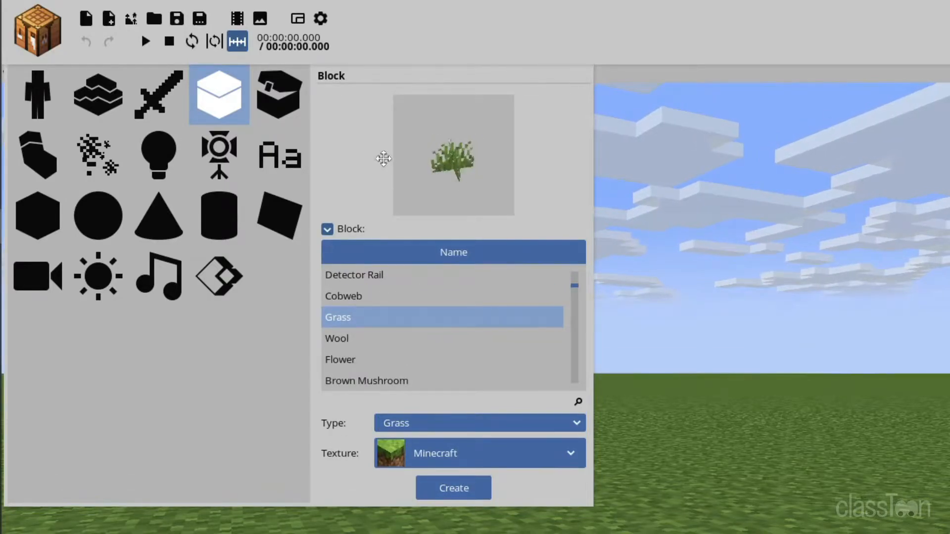
# Preview the Flower block with its type set to Pink Tulip and rotate the preview
pyautogui.click(404, 360)
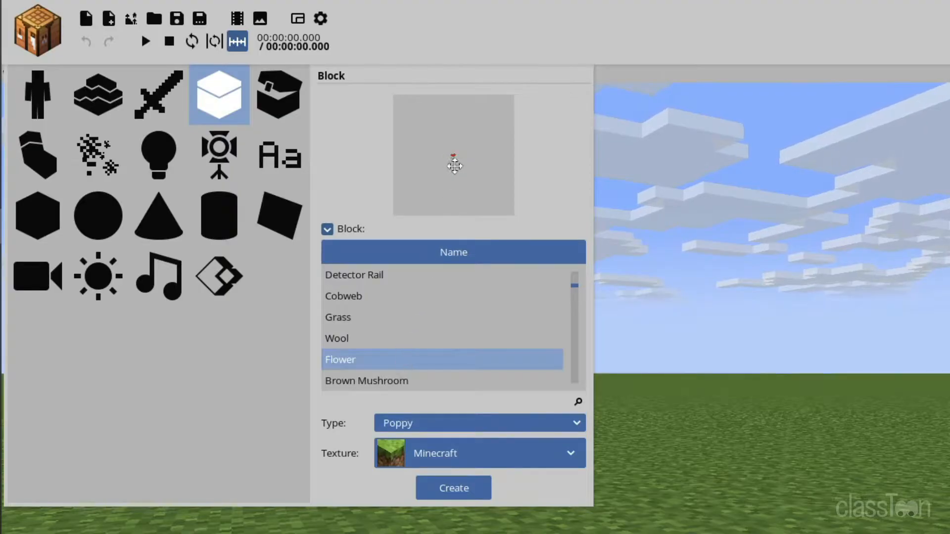
pyautogui.click(438, 426)
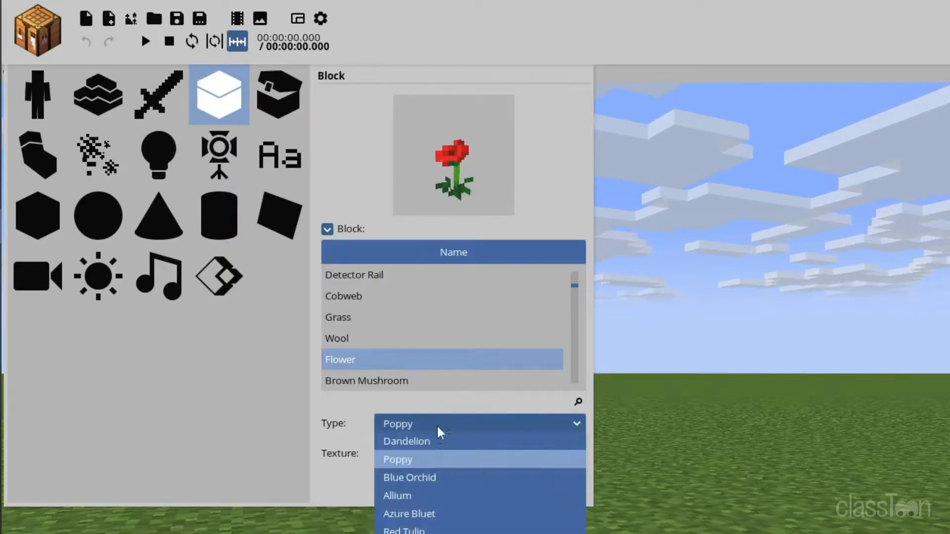
pyautogui.click(435, 533)
pyautogui.moveTo(447, 196); pyautogui.dragTo(481, 185)
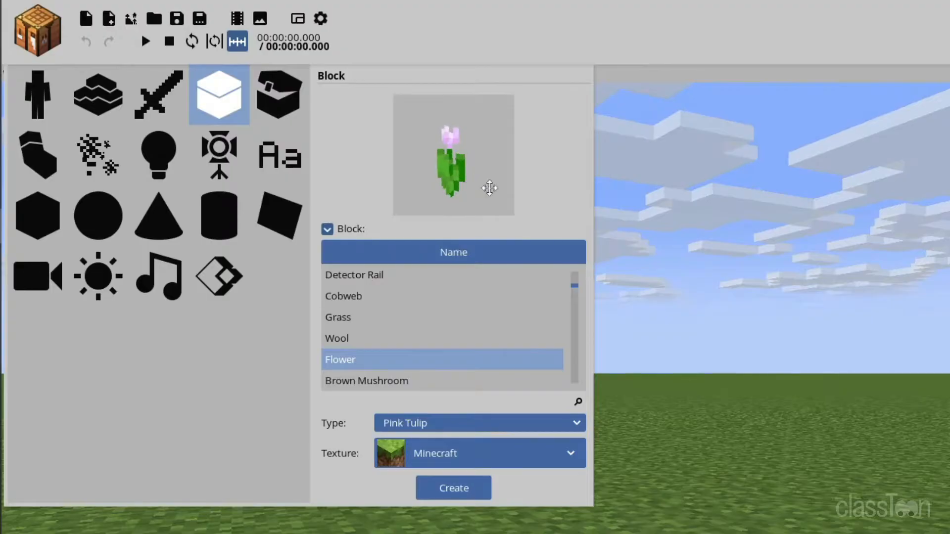
# Preview blocks at the end of the block list: Block of Raw Copper, Block of Raw Iron and Hanging Roots
pyautogui.moveTo(574, 302); pyautogui.dragTo(581, 417)
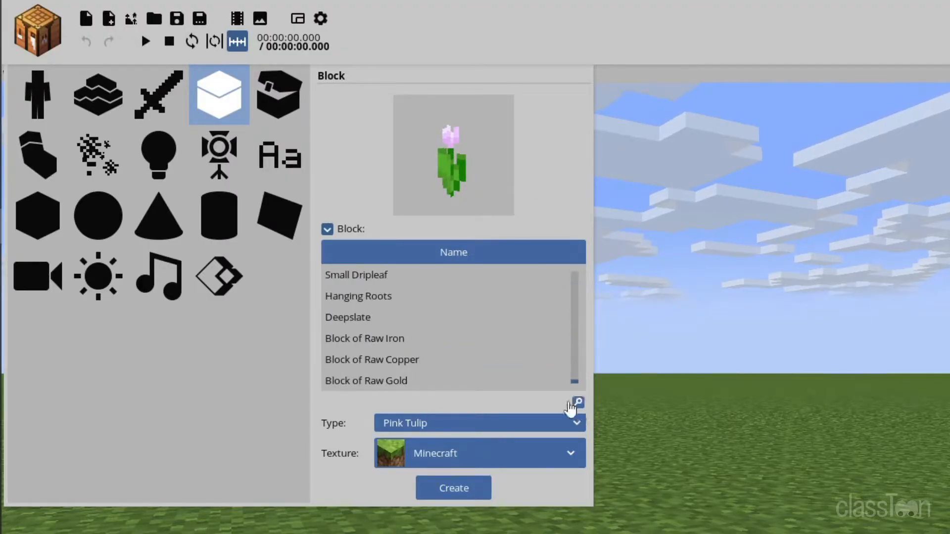
pyautogui.click(442, 360)
pyautogui.click(424, 338)
pyautogui.click(424, 296)
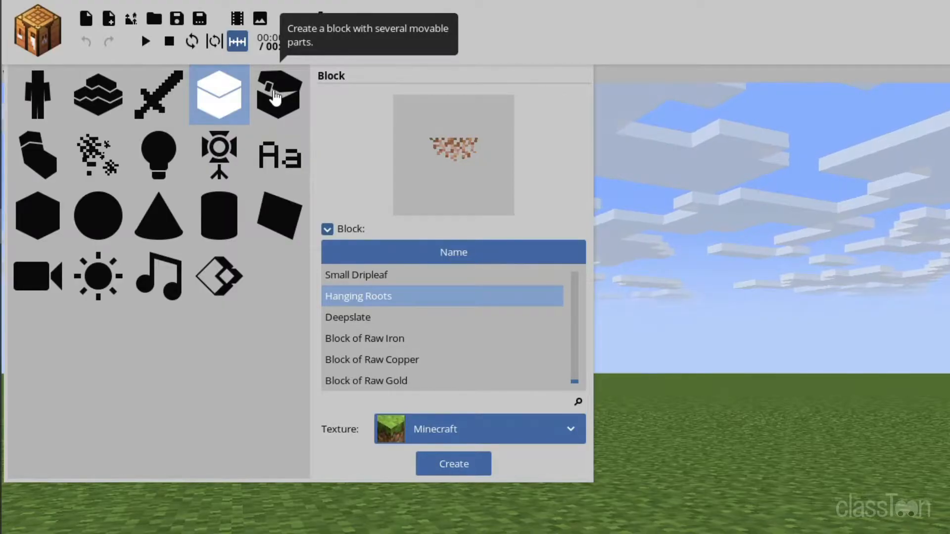
# View the special block options and preview several models, including Piston, Arrow, Shield, Spyglass, Banner and Armor Stand
pyautogui.click(275, 97)
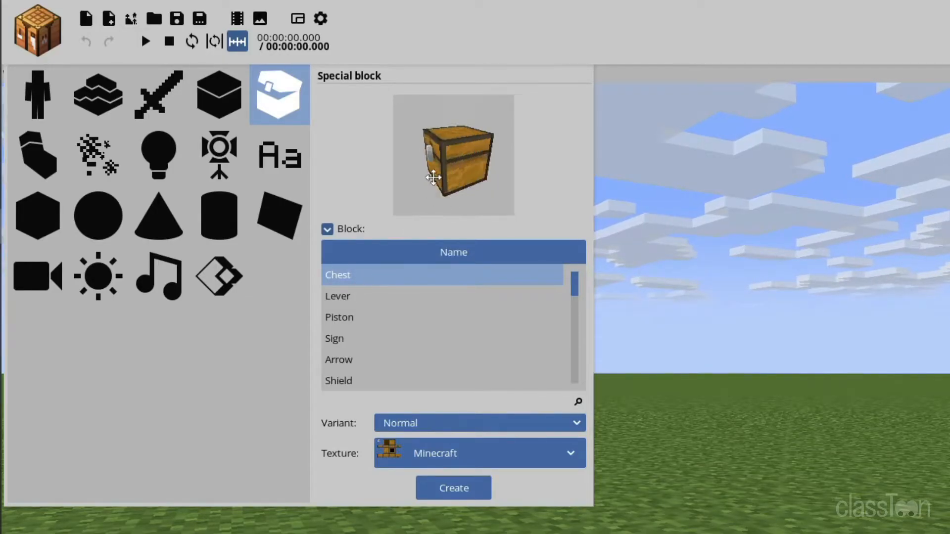
pyautogui.click(381, 320)
pyautogui.click(396, 362)
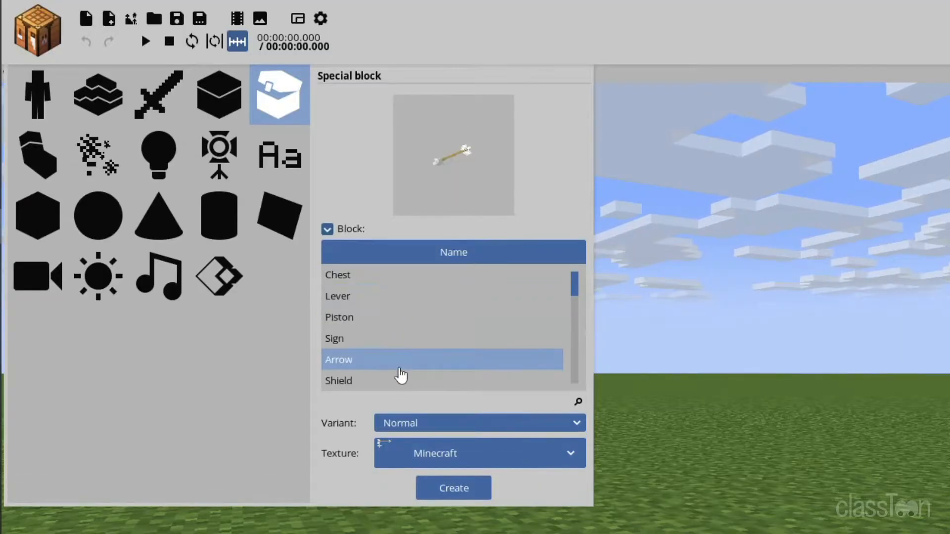
pyautogui.scroll(-1, 398, 368)
pyautogui.click(377, 322)
pyautogui.click(377, 340)
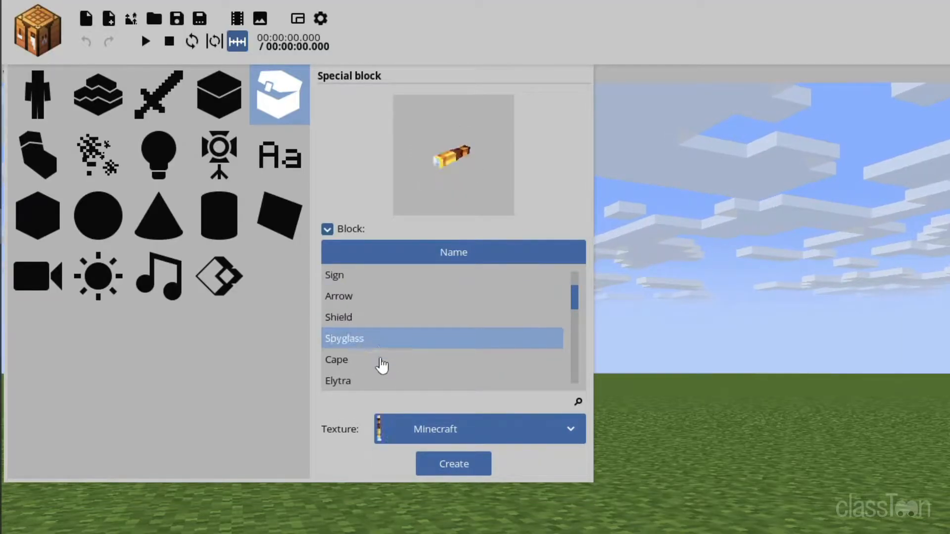
pyautogui.scroll(-3, 383, 356)
pyautogui.click(388, 346)
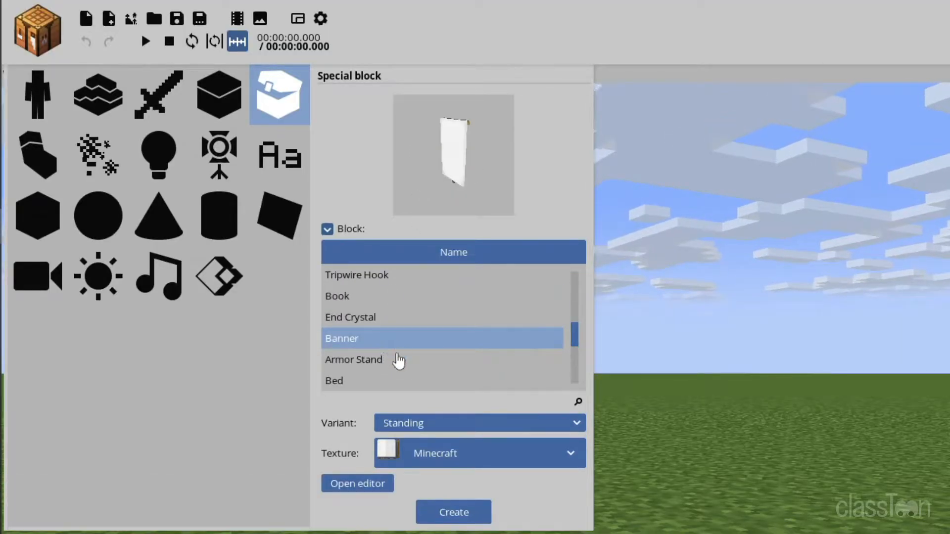
pyautogui.click(399, 360)
# View the body part options and preview the Zombie model with its body part set to Body
pyautogui.click(40, 161)
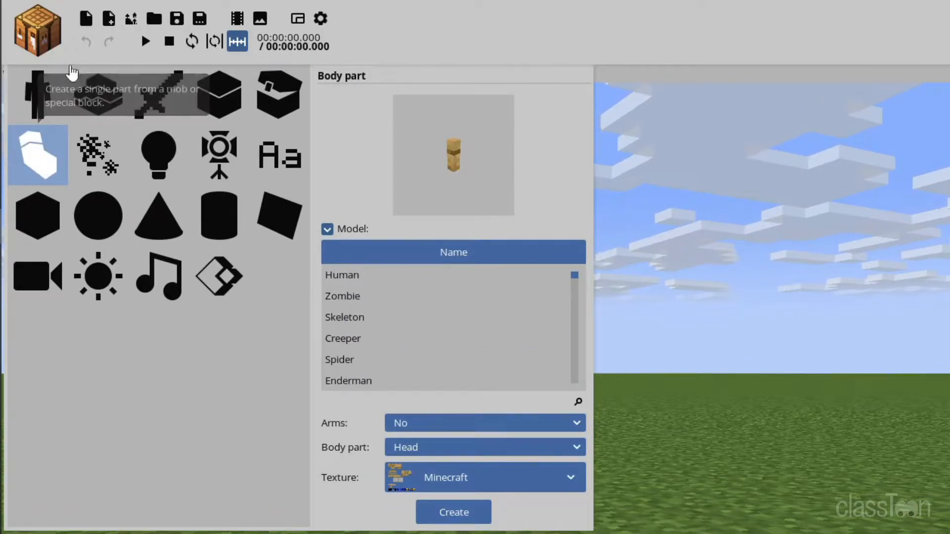
pyautogui.click(342, 299)
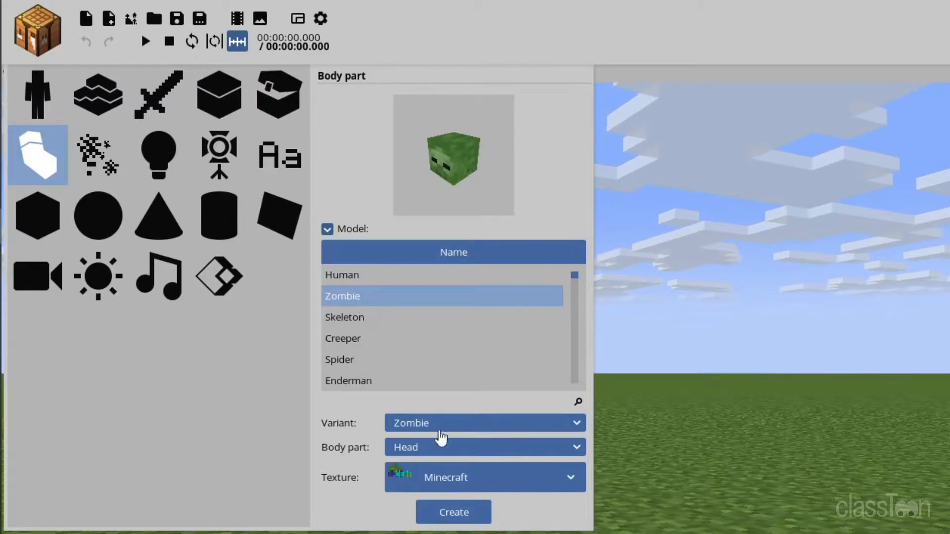
pyautogui.click(439, 454)
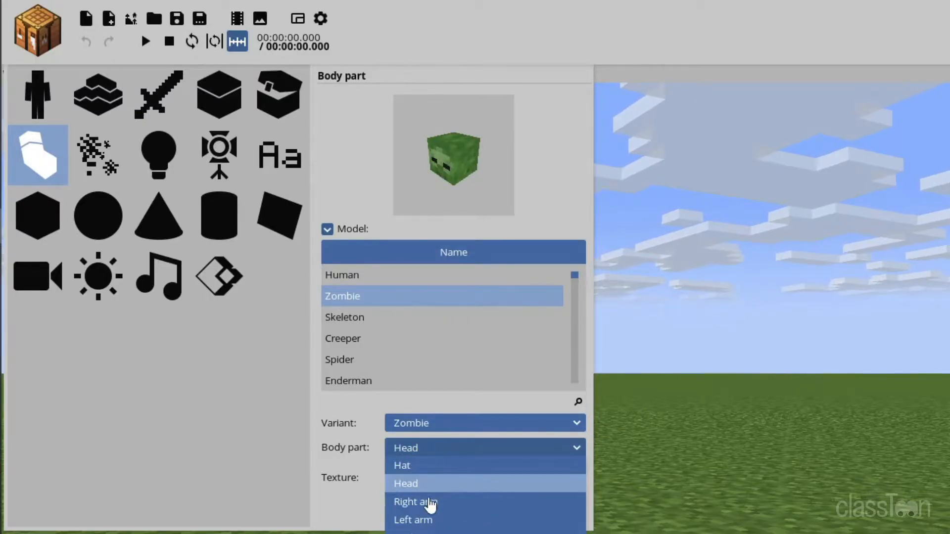
pyautogui.click(432, 533)
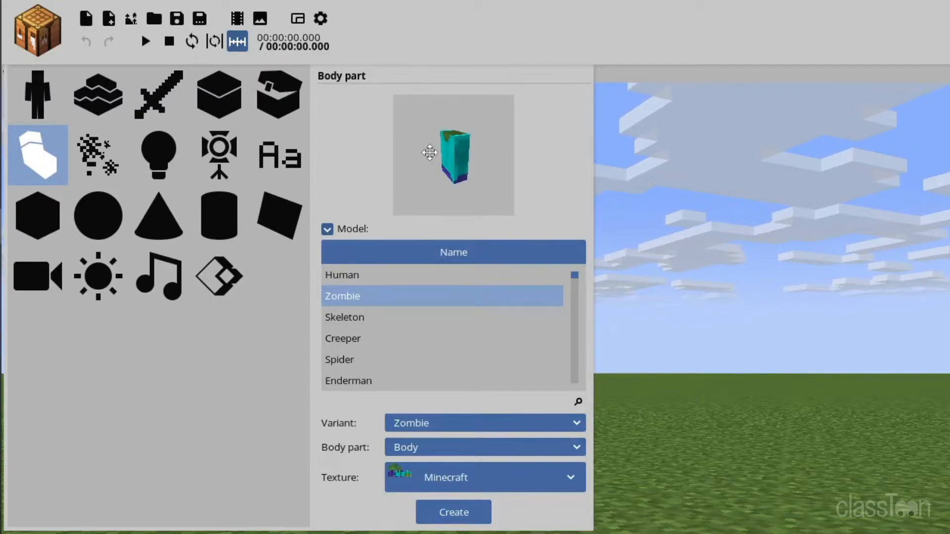
pyautogui.click(53, 103)
# View the particle creator's presets and preview several, including Fountain of cakes, Huge smoke and Rain
pyautogui.click(96, 153)
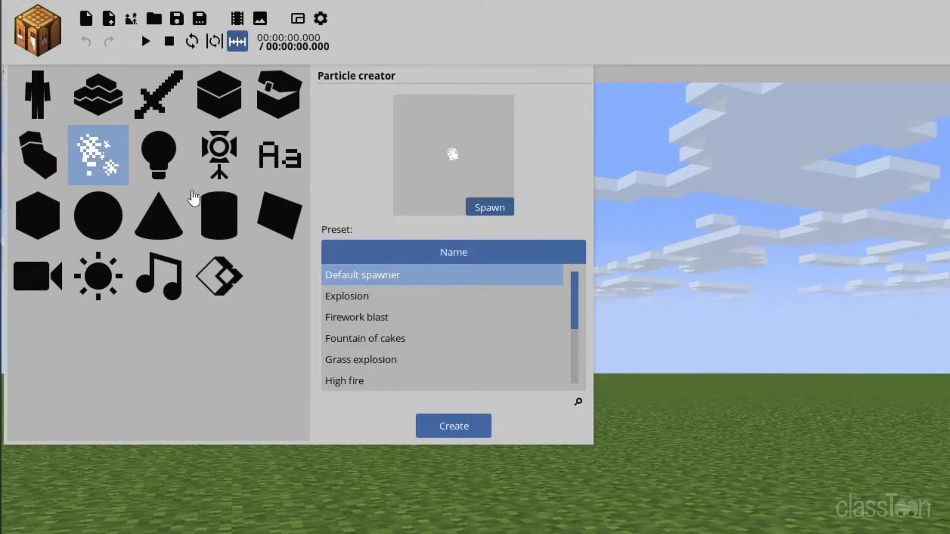
pyautogui.click(382, 342)
pyautogui.scroll(-2, 386, 345)
pyautogui.click(394, 332)
pyautogui.click(395, 321)
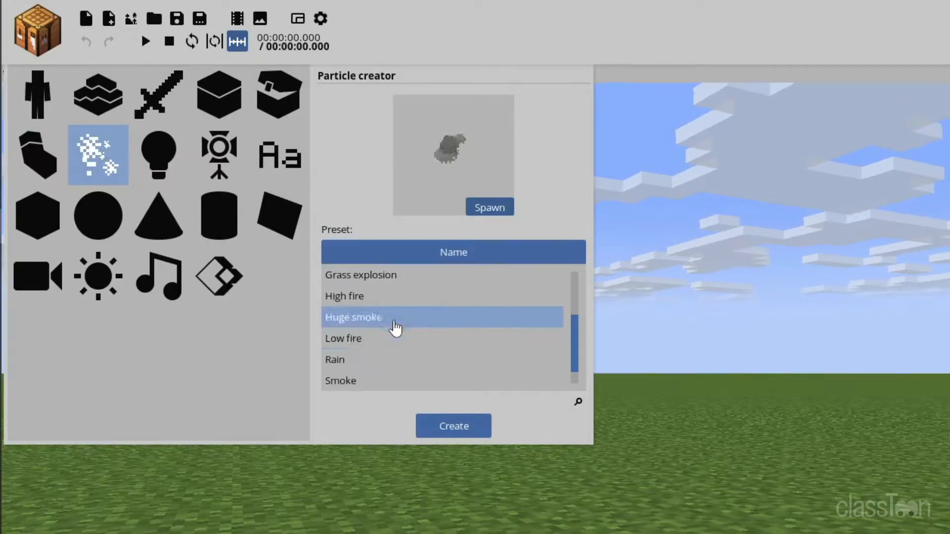
pyautogui.scroll(-1, 394, 332)
pyautogui.click(395, 340)
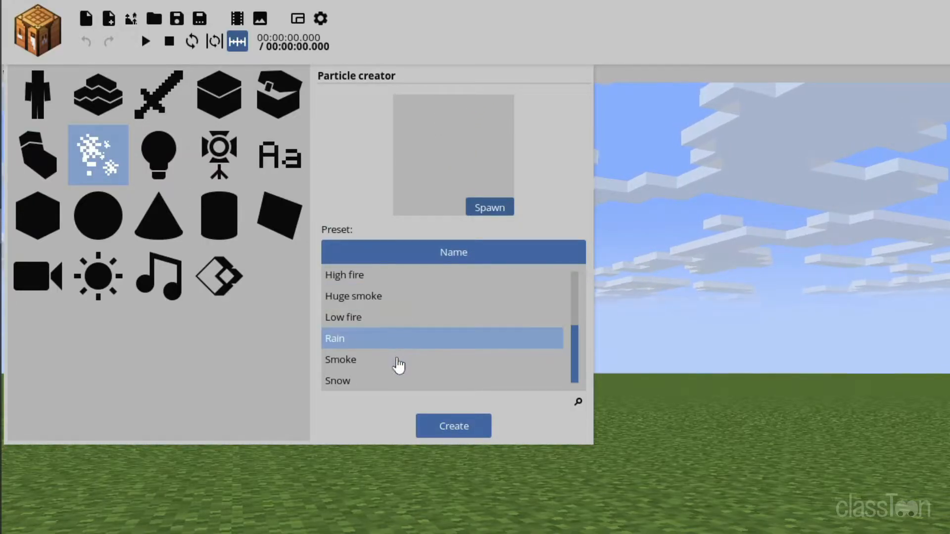
# View the workbench's point light, spot light and text options
pyautogui.click(159, 155)
pyautogui.click(219, 154)
pyautogui.click(188, 158)
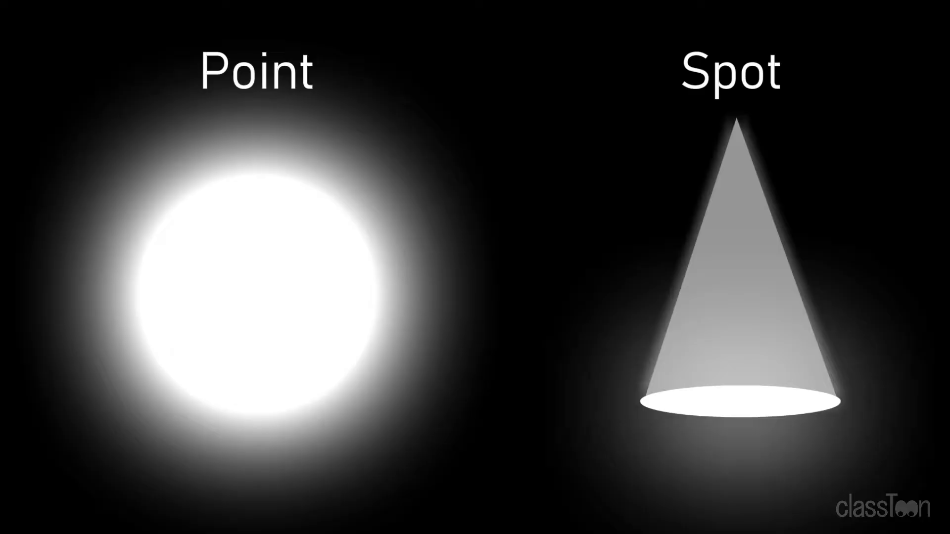
pyautogui.click(219, 154)
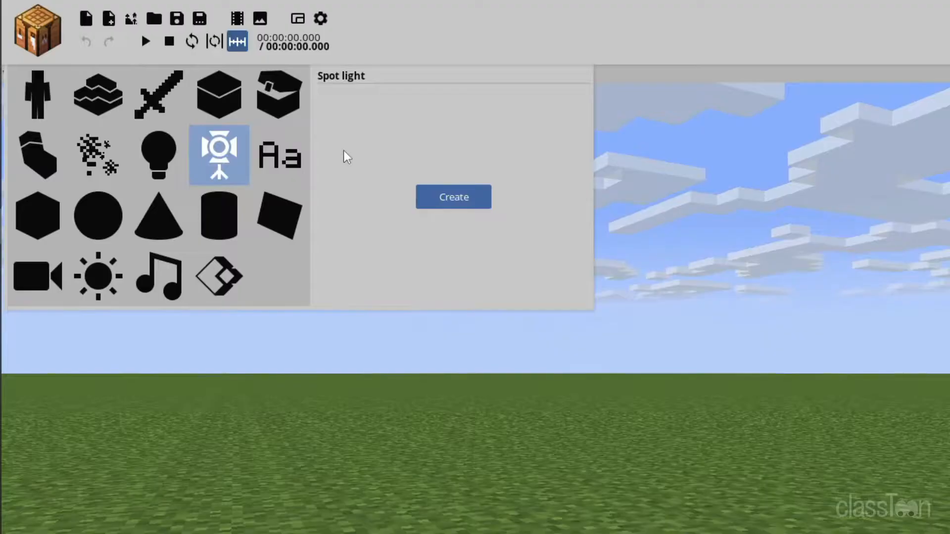
pyautogui.click(295, 173)
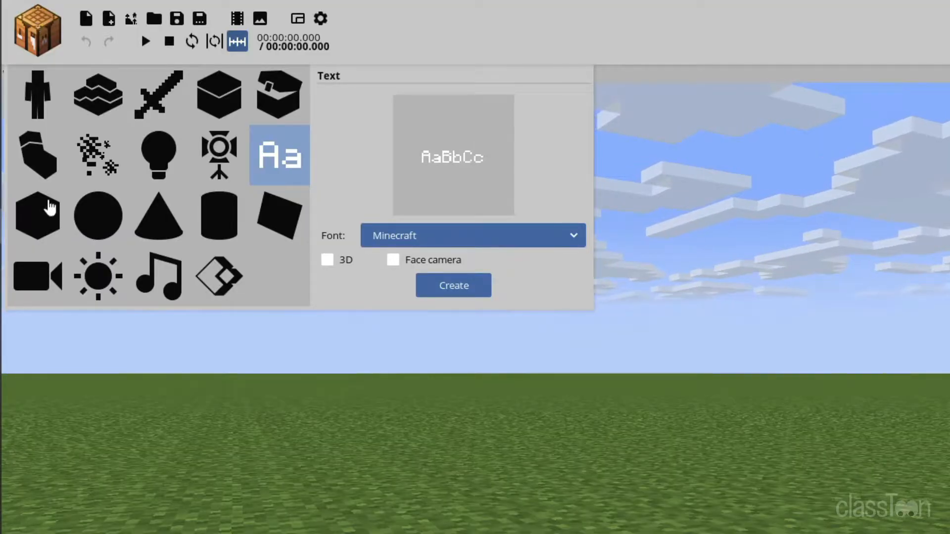
# Preview the workbench's basic shapes: cube, sphere, cone and cylinder
pyautogui.click(219, 223)
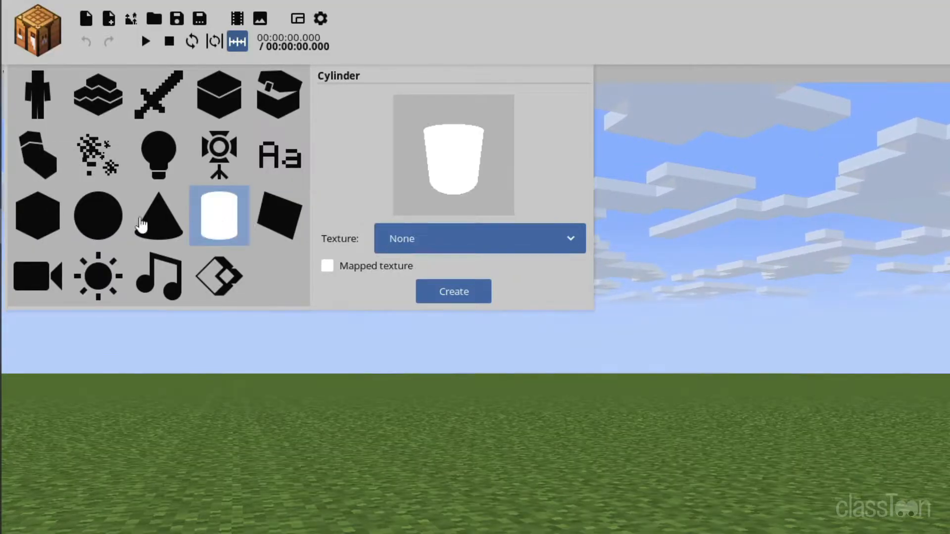
pyautogui.click(20, 228)
pyautogui.click(85, 226)
pyautogui.click(38, 226)
pyautogui.click(93, 225)
pyautogui.click(157, 225)
pyautogui.click(217, 229)
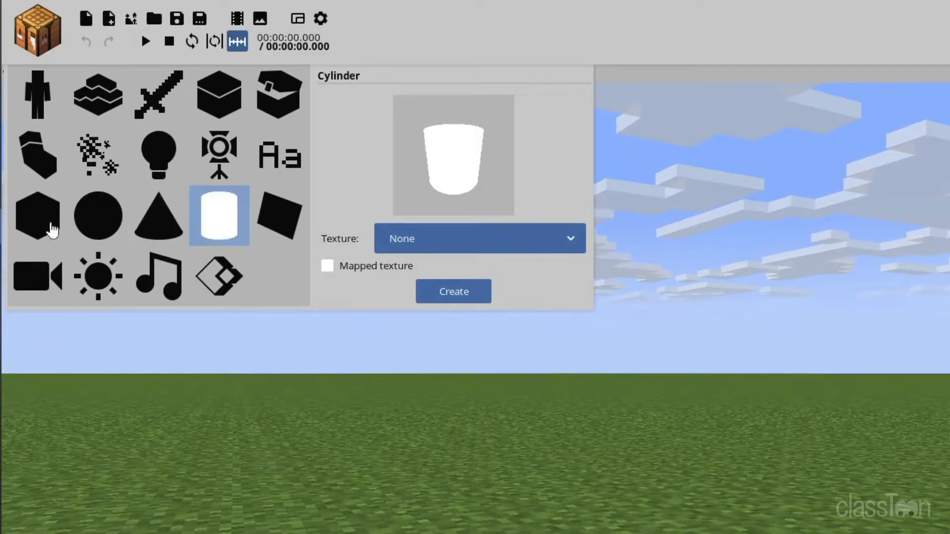
# Preview the flat surface shape from different angles and view its texture choices
pyautogui.click(299, 228)
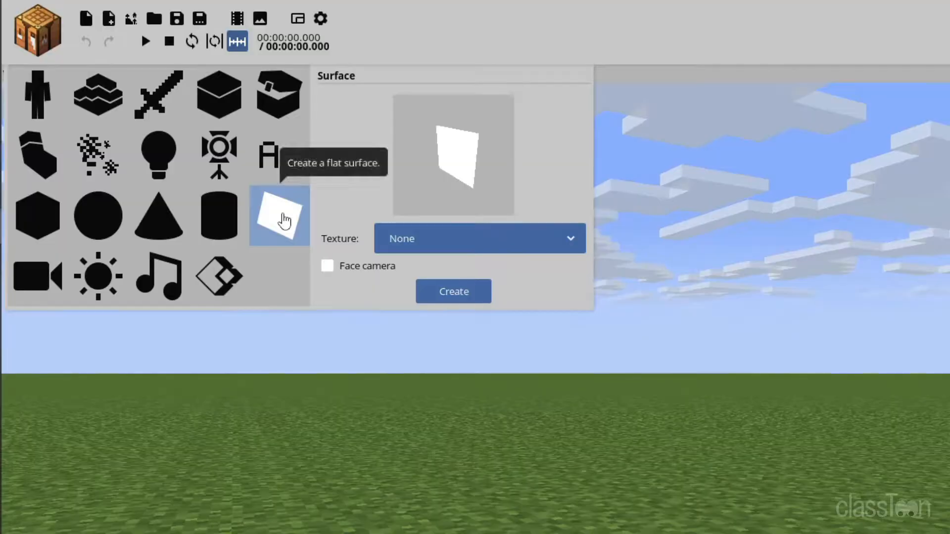
pyautogui.moveTo(437, 162); pyautogui.dragTo(470, 207)
pyautogui.click(453, 247)
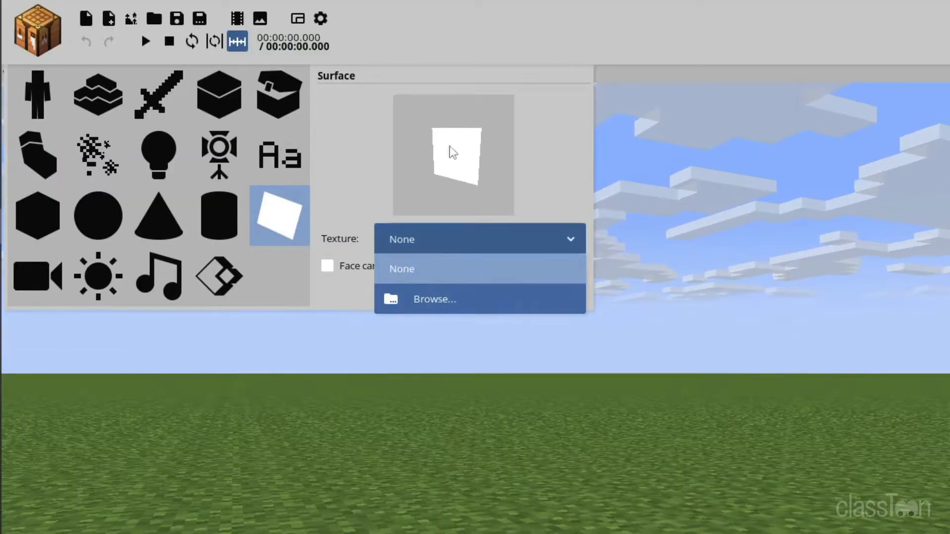
pyautogui.click(430, 229)
pyautogui.moveTo(460, 151); pyautogui.dragTo(443, 147)
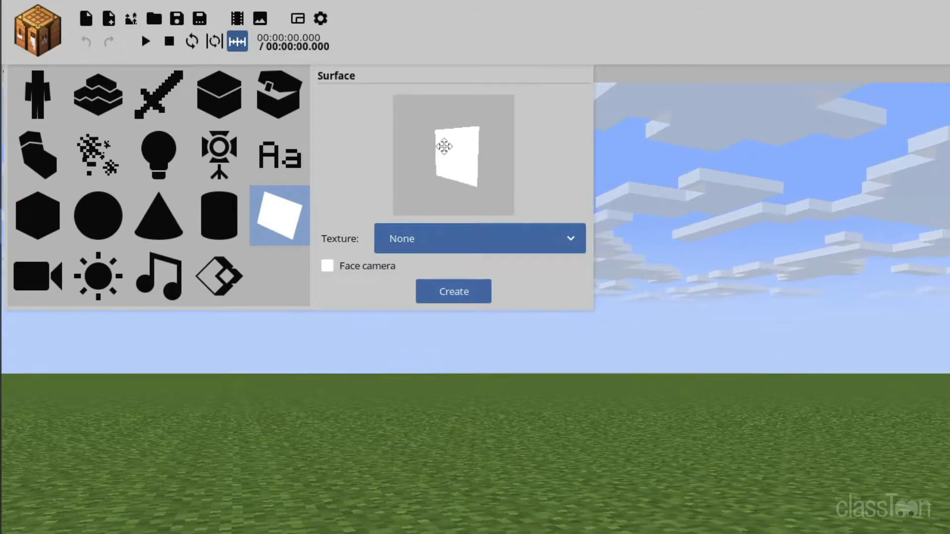
# View the workbench's remaining object types, including Camera, Background and Audio track
pyautogui.click(44, 279)
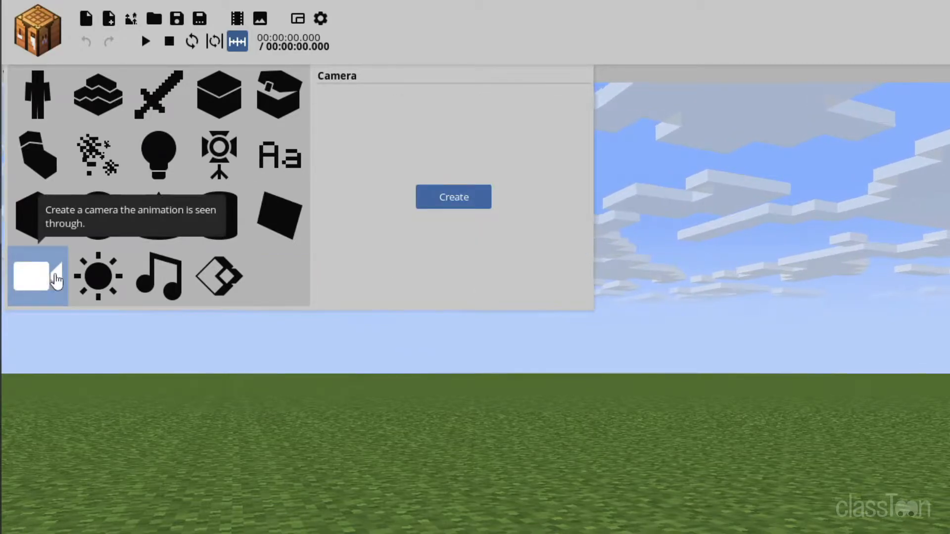
pyautogui.click(110, 285)
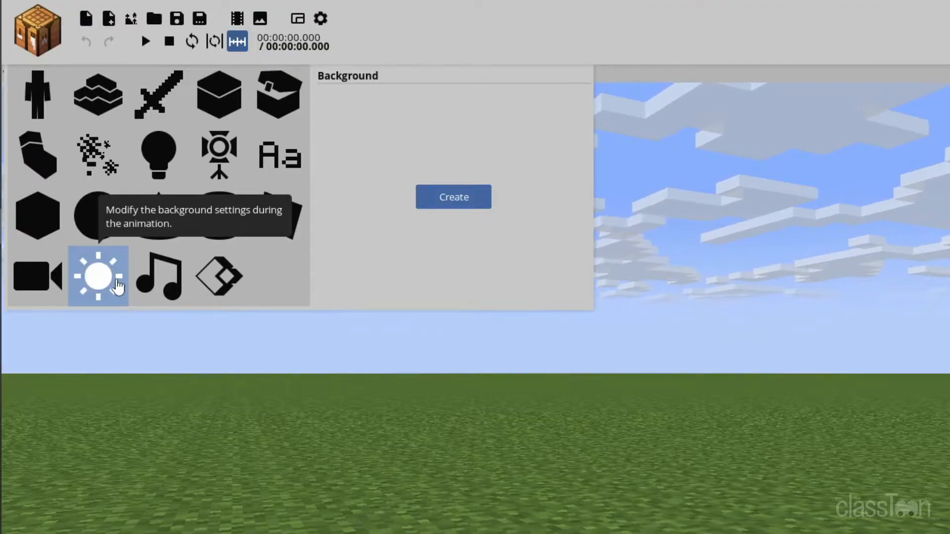
pyautogui.click(148, 286)
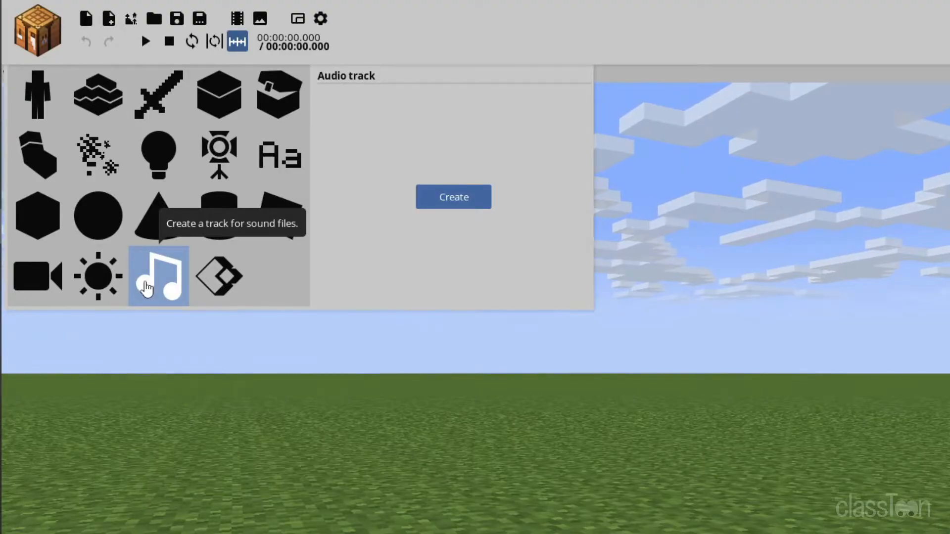
pyautogui.click(213, 286)
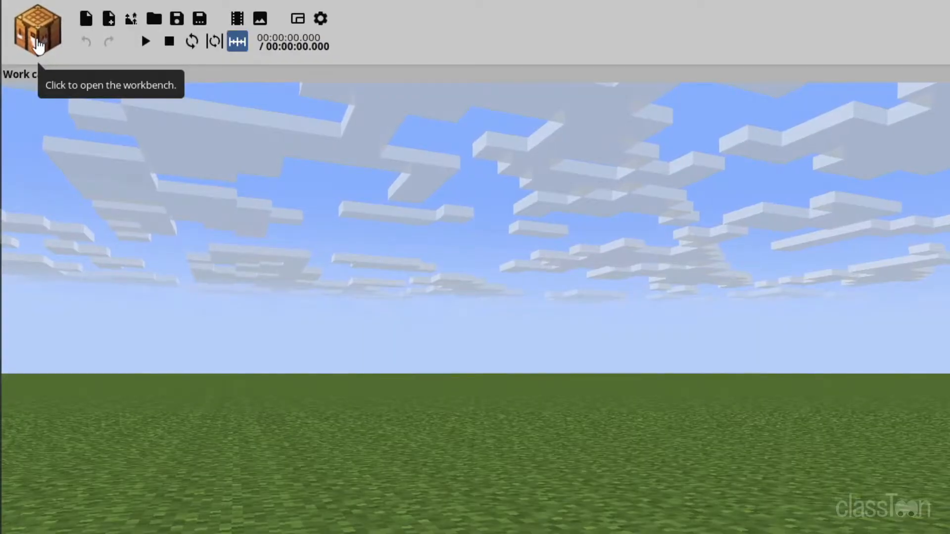
# Open and close the workbench several times to look over its object types
pyautogui.click(37, 40)
pyautogui.click(36, 40)
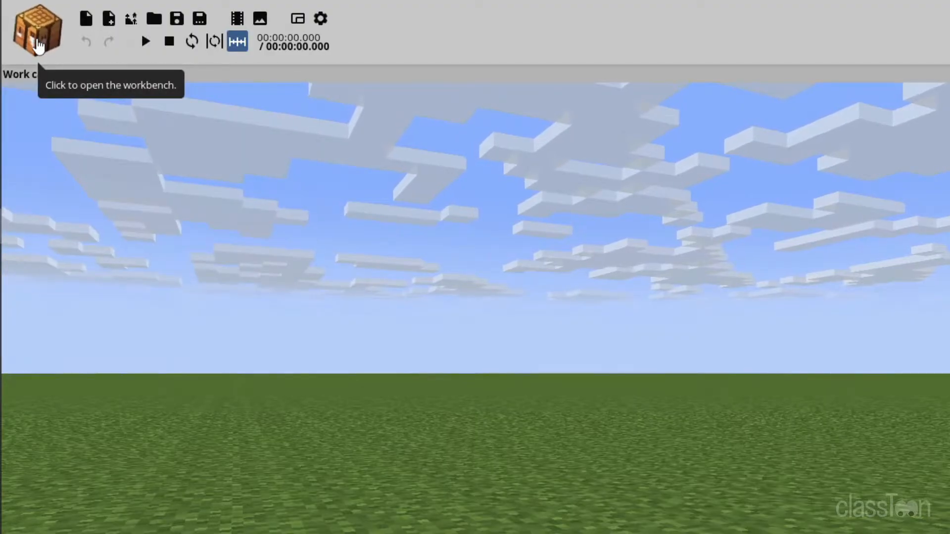
pyautogui.click(36, 39)
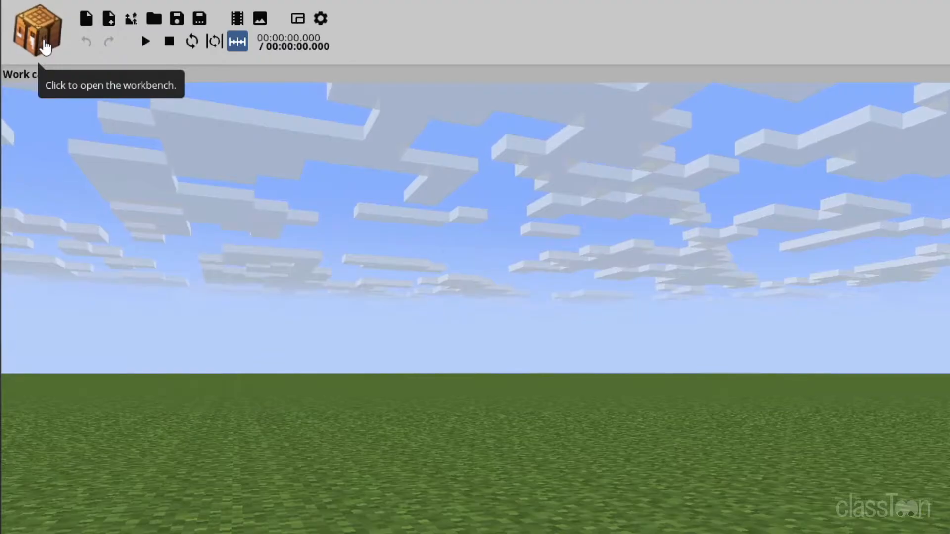
pyautogui.click(45, 44)
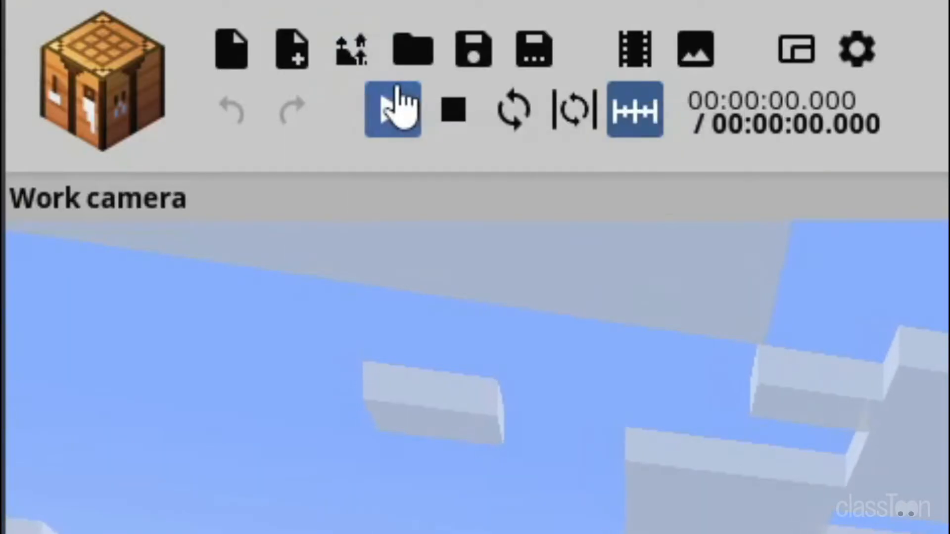
pyautogui.click(149, 83)
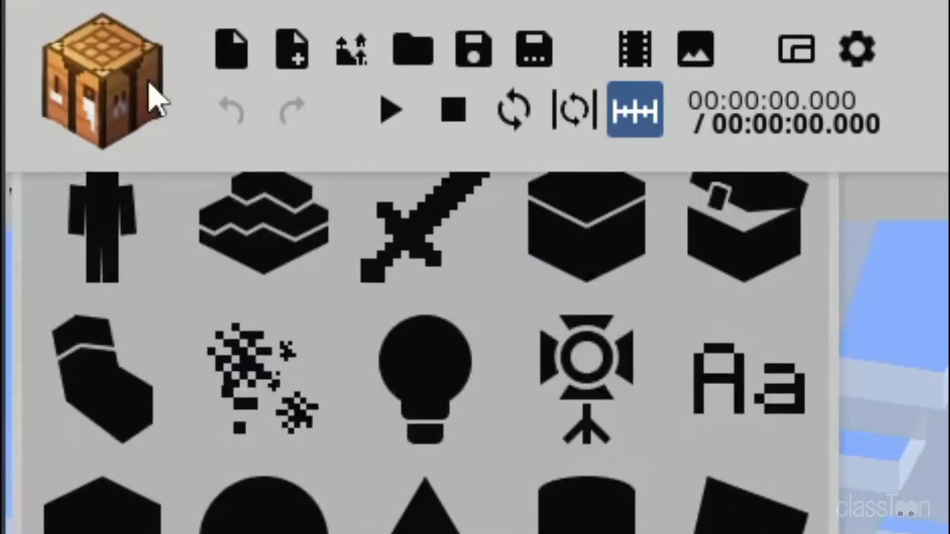
pyautogui.click(255, 255)
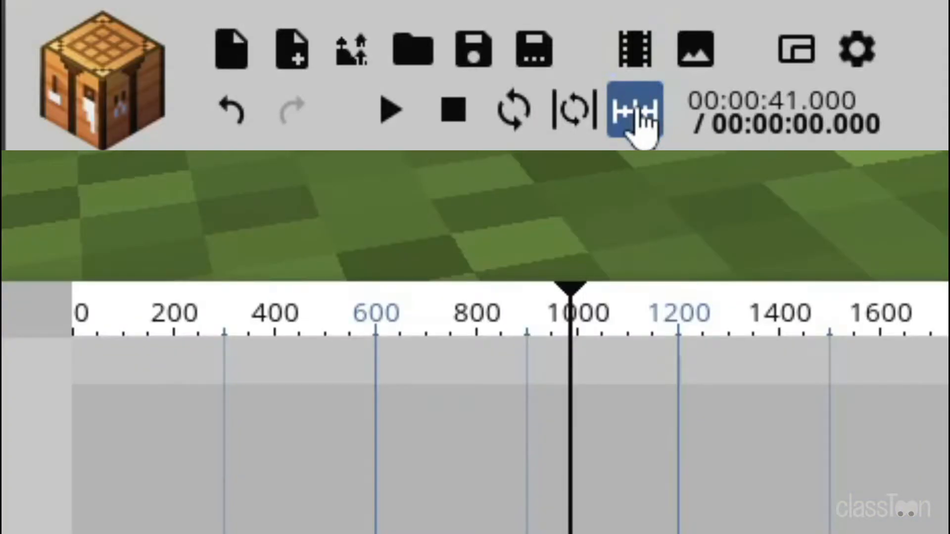
# Toggle the timeline interval markers and the secondary view on and off to compare the display
pyautogui.click(635, 111)
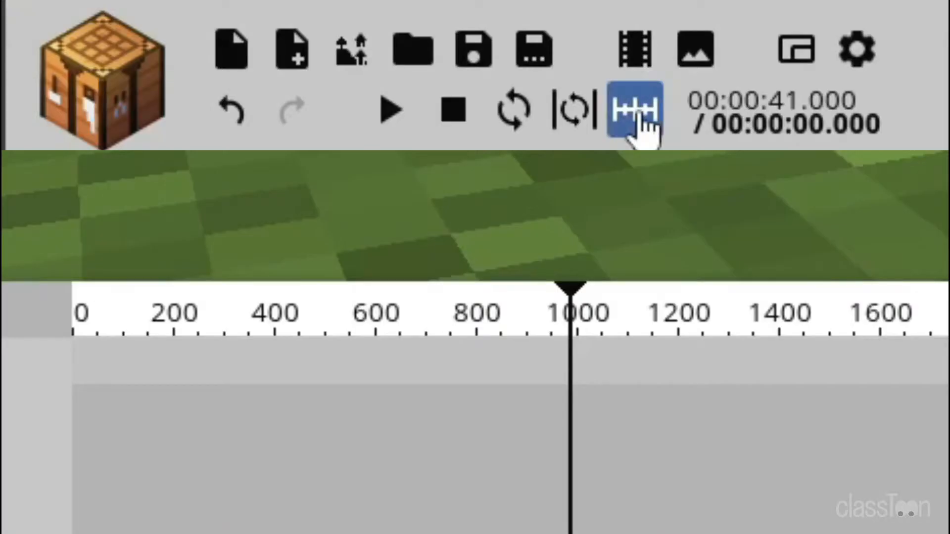
pyautogui.click(156, 42)
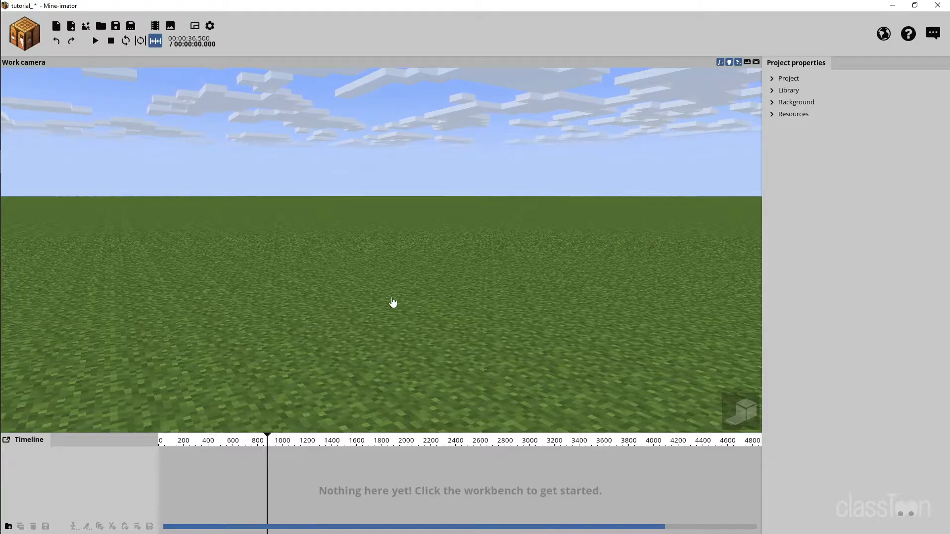
pyautogui.click(196, 26)
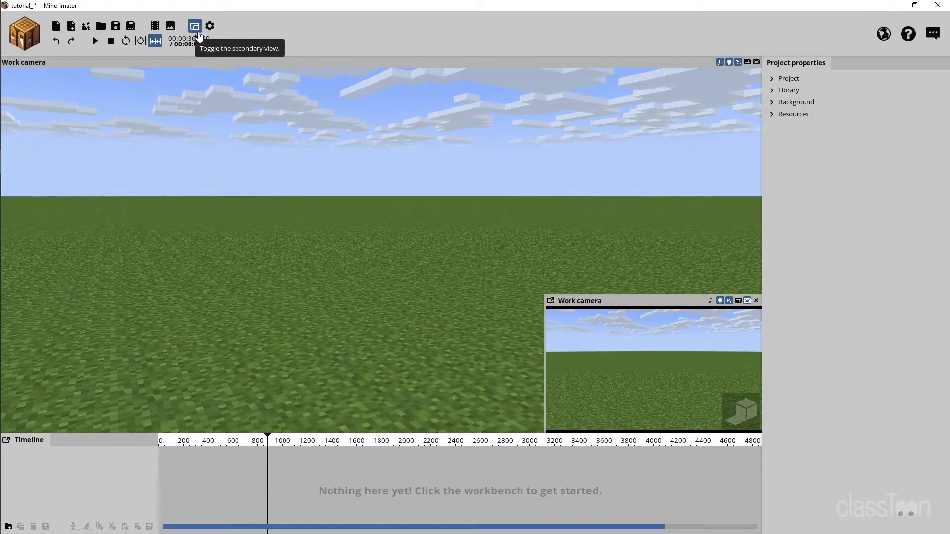
pyautogui.click(198, 33)
pyautogui.click(198, 33)
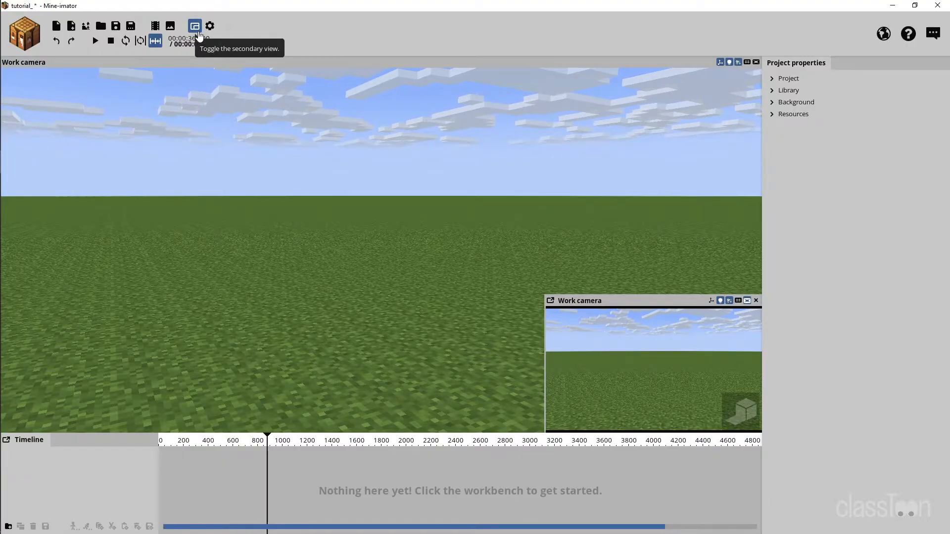
pyautogui.click(198, 33)
pyautogui.click(198, 33)
pyautogui.click(197, 33)
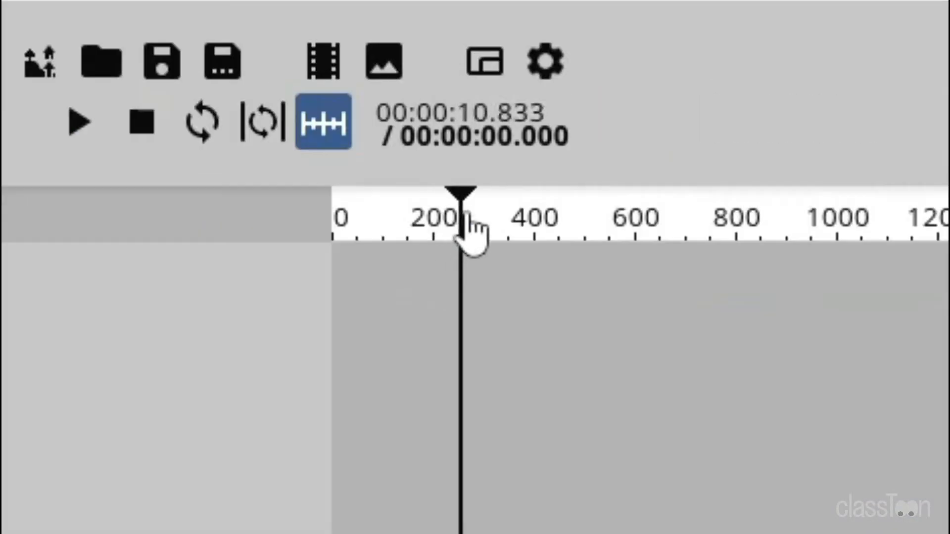
# Scrub the playhead forward along the empty timeline
pyautogui.moveTo(468, 215); pyautogui.dragTo(949, 217)
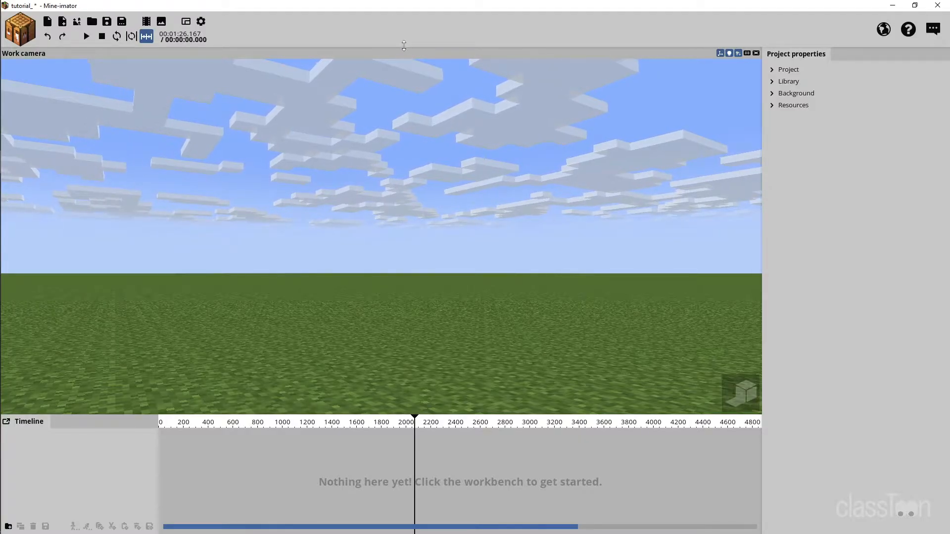
# Shrink the main toolbar to a single row, and make the timeline area slightly taller with a narrower object list
pyautogui.moveTo(262, 45); pyautogui.dragTo(303, 10)
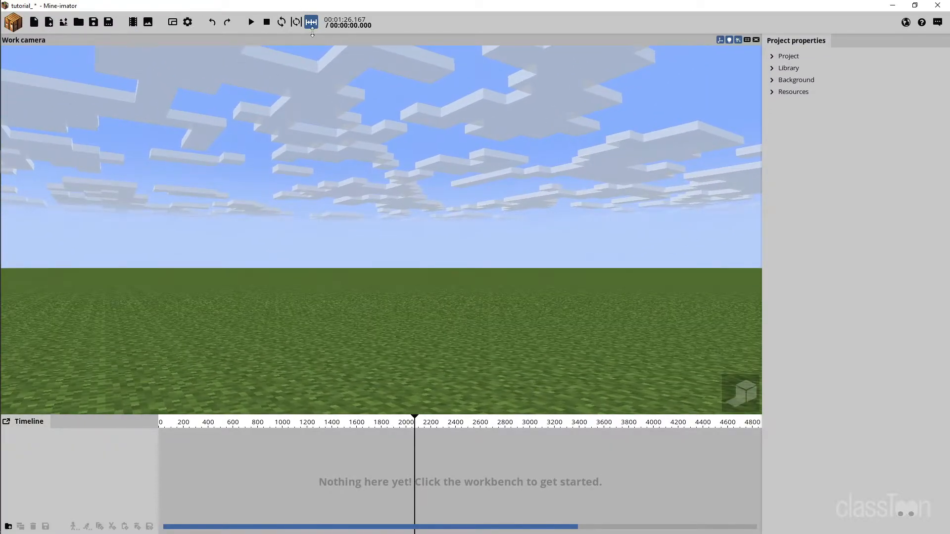
pyautogui.moveTo(242, 415)
pyautogui.mouseDown()
pyautogui.moveTo(250, 192)
pyautogui.moveTo(229, 409)
pyautogui.mouseUp()
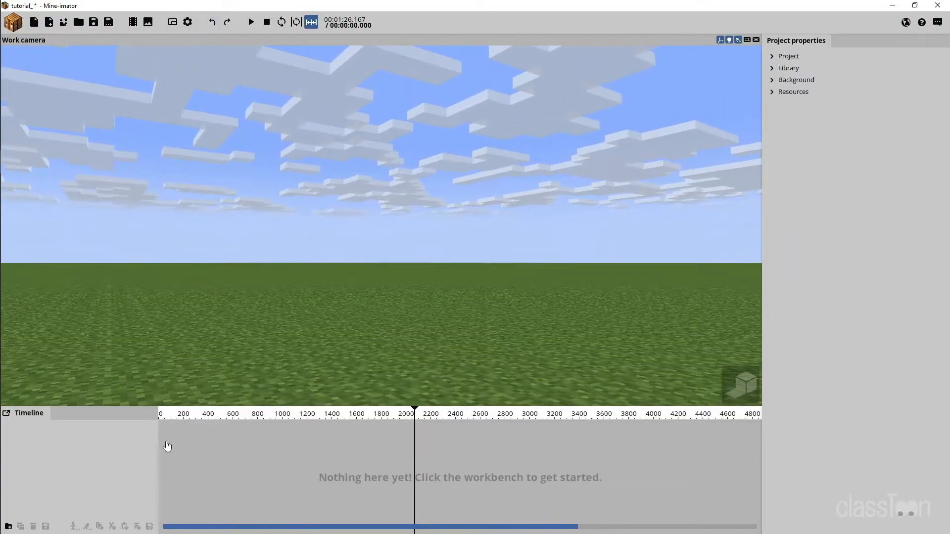
pyautogui.moveTo(155, 441); pyautogui.dragTo(154, 428)
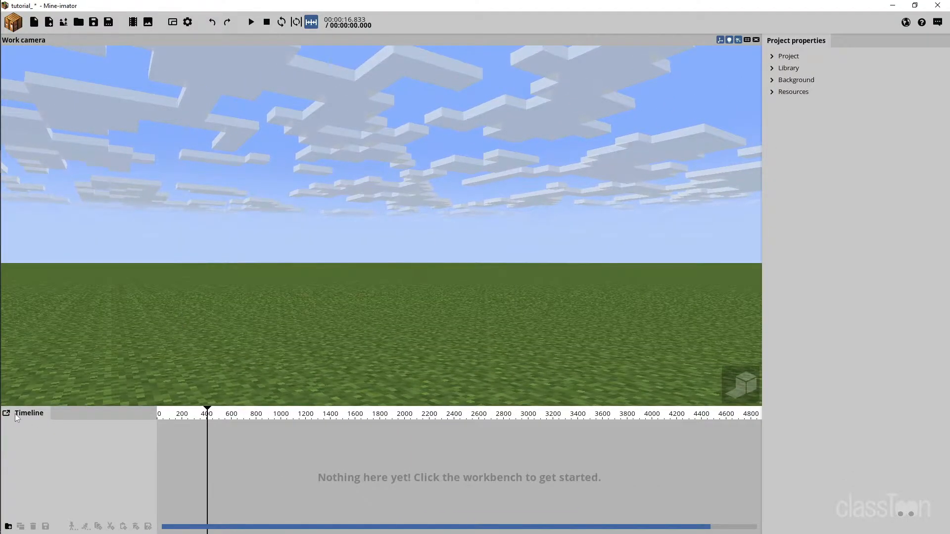
pyautogui.moveTo(15, 414); pyautogui.dragTo(32, 530)
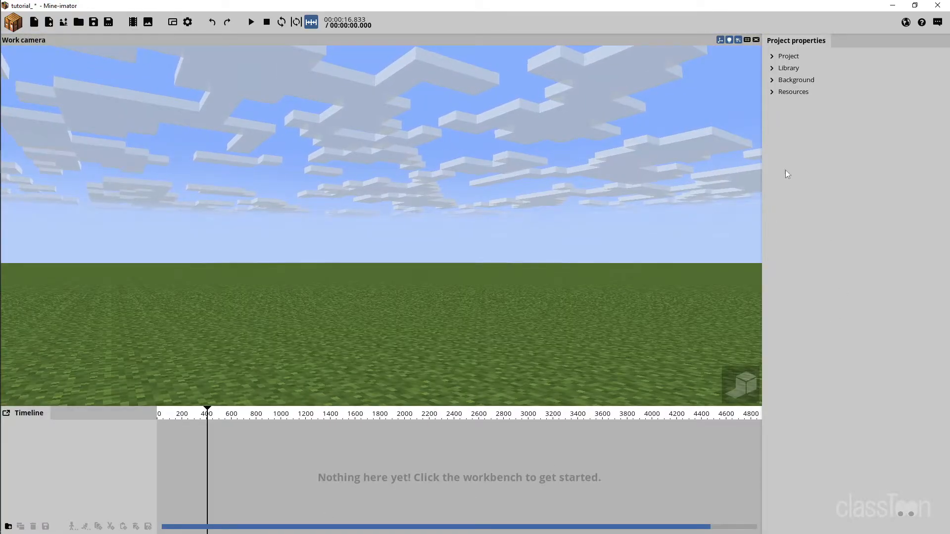
pyautogui.moveTo(777, 57); pyautogui.dragTo(949, 341)
pyautogui.moveTo(417, 34)
pyautogui.mouseDown()
pyautogui.moveTo(416, 83)
pyautogui.moveTo(418, 33)
pyautogui.mouseUp()
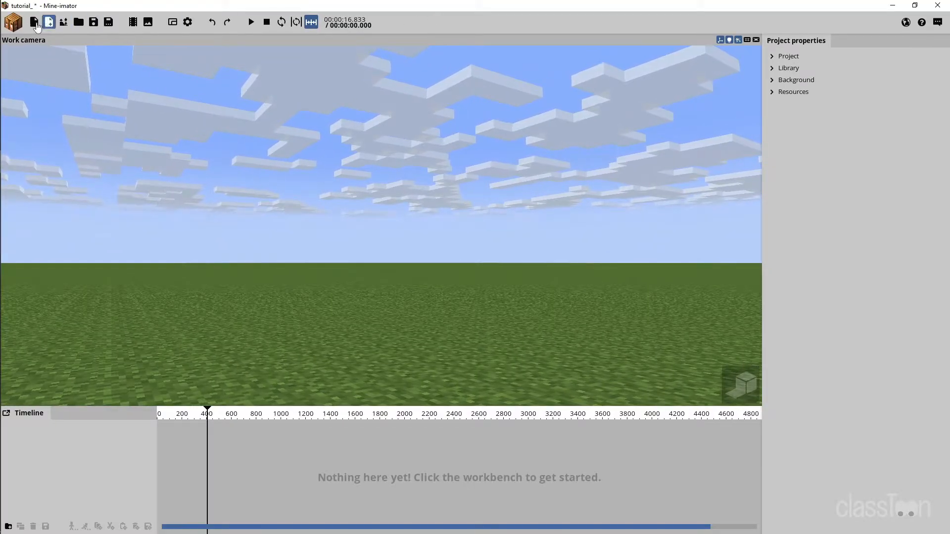
pyautogui.moveTo(134, 136); pyautogui.dragTo(166, 150)
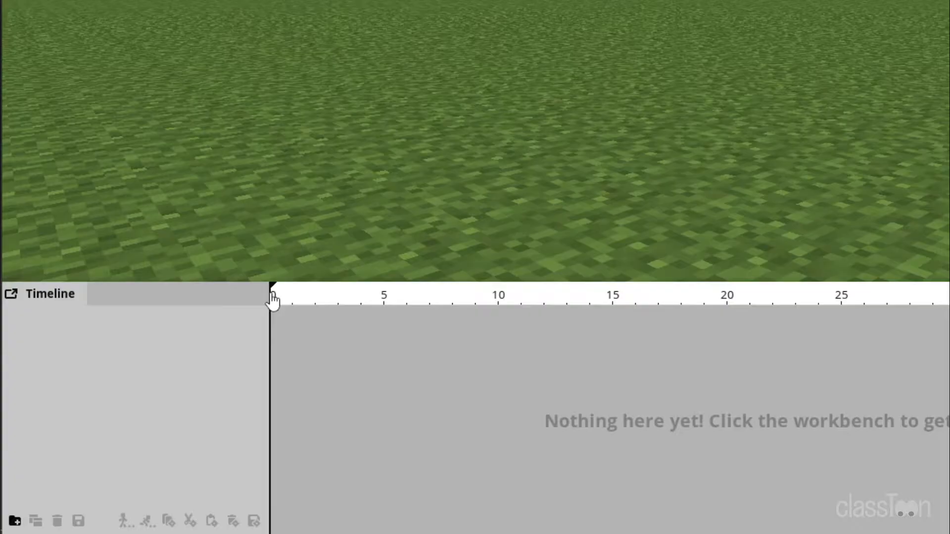
pyautogui.moveTo(272, 301)
pyautogui.mouseDown()
pyautogui.moveTo(384, 301)
pyautogui.moveTo(254, 300)
pyautogui.moveTo(276, 301)
pyautogui.mouseUp()
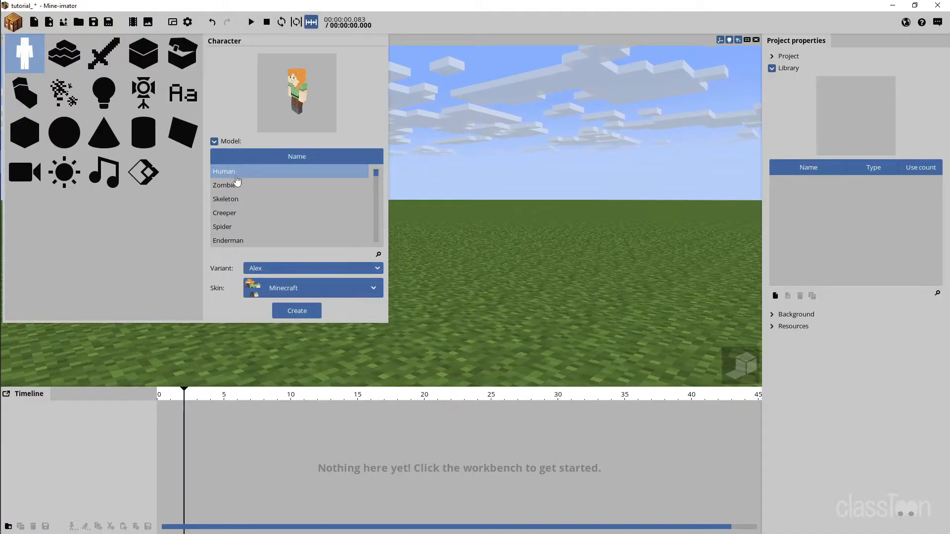
# Create a Human character with the Steve variant and Minecraft skin, undo it, and create the same character again
pyautogui.click(272, 270)
pyautogui.click(258, 281)
pyautogui.click(297, 310)
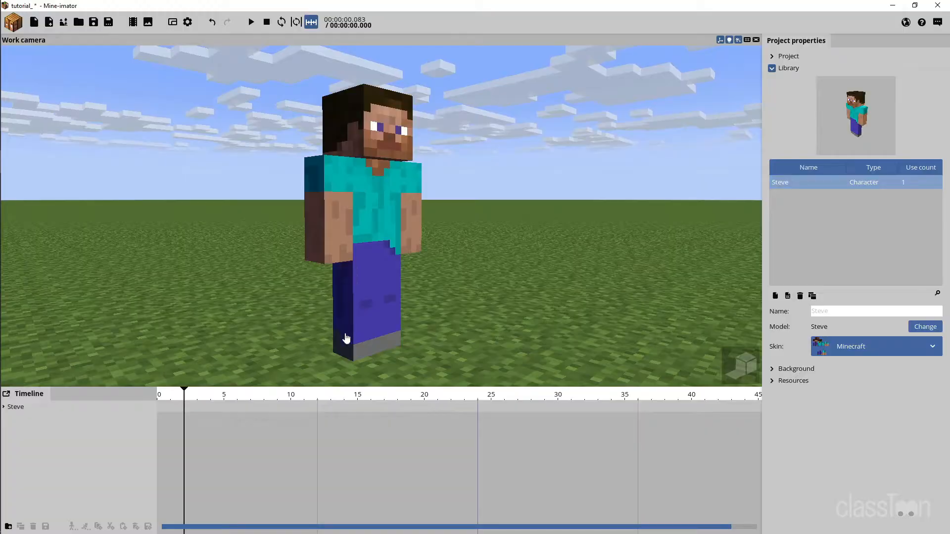
pyautogui.hotkey('ctrl', 'z')
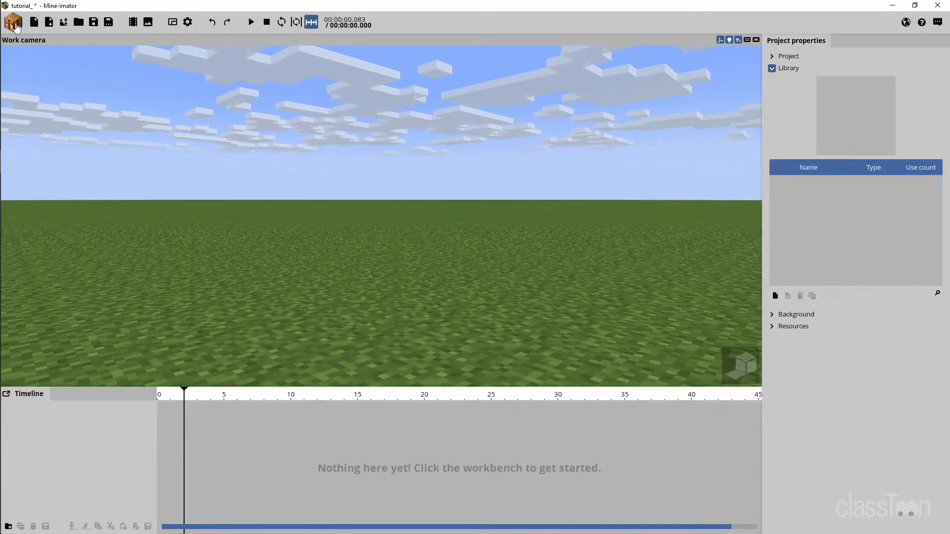
pyautogui.click(14, 22)
pyautogui.click(27, 54)
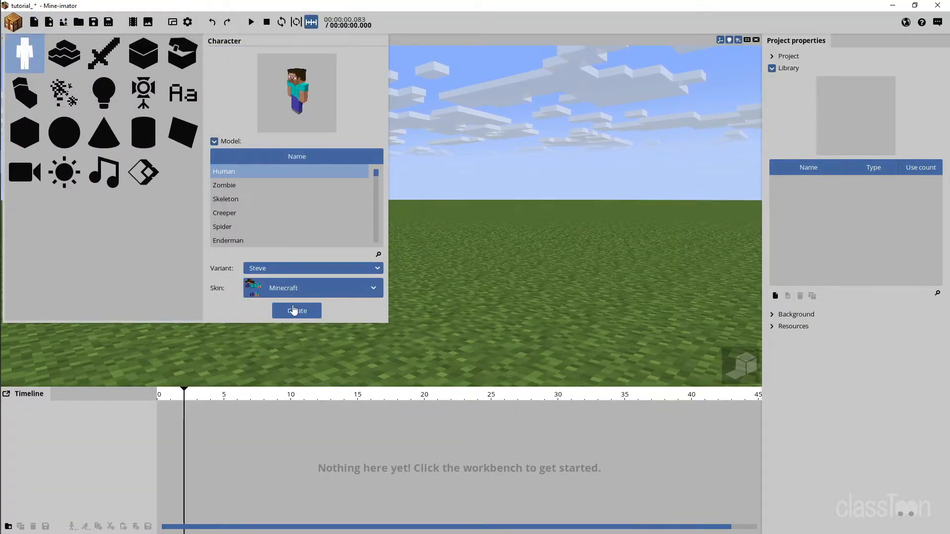
pyautogui.click(294, 310)
# Expand Steve's body parts in the timeline and select the right arm, left arm, right leg and head in turn
pyautogui.moveTo(431, 344); pyautogui.dragTo(369, 347)
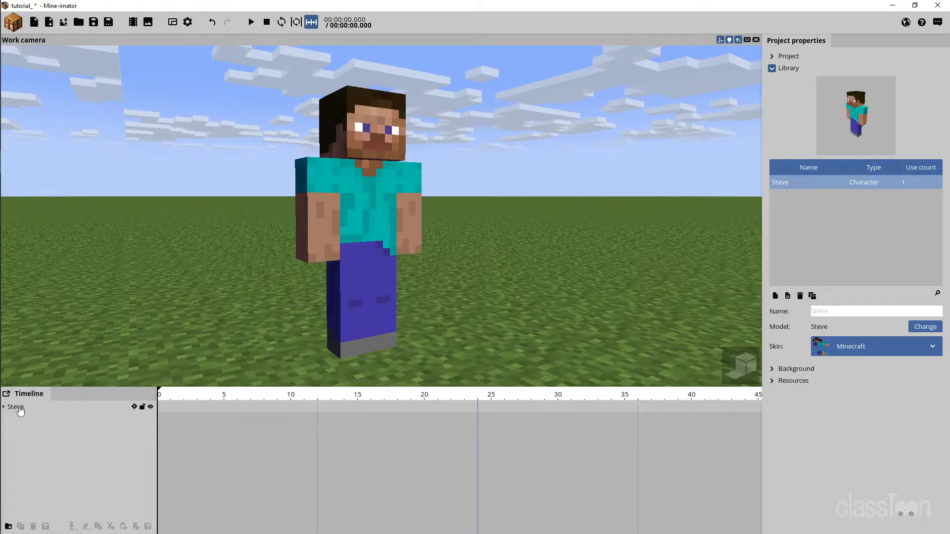
pyautogui.click(7, 408)
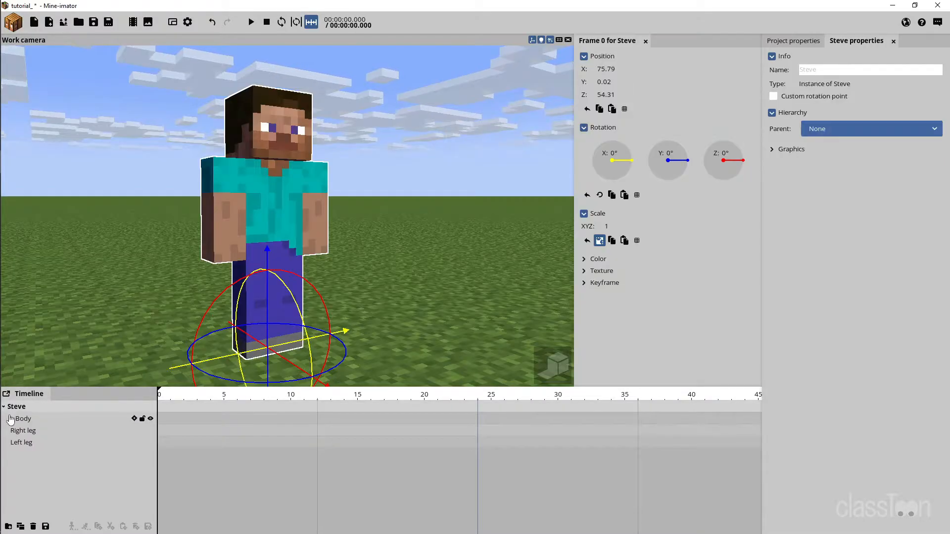
pyautogui.click(11, 419)
pyautogui.click(34, 447)
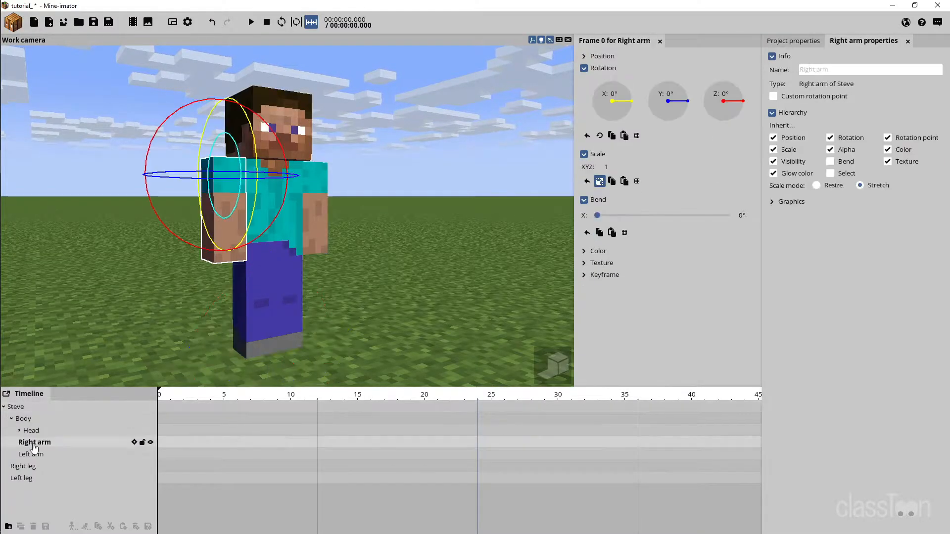
pyautogui.click(33, 455)
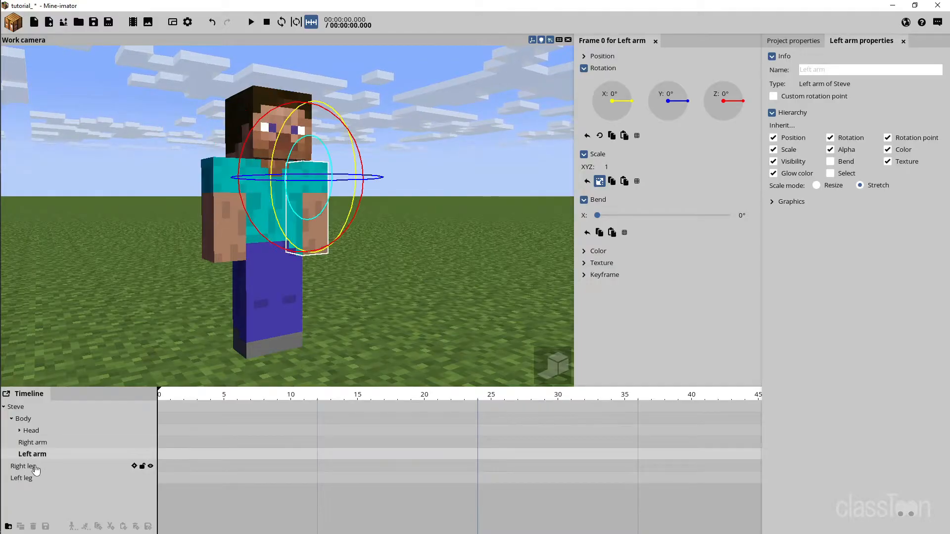
pyautogui.click(35, 470)
pyautogui.click(289, 151)
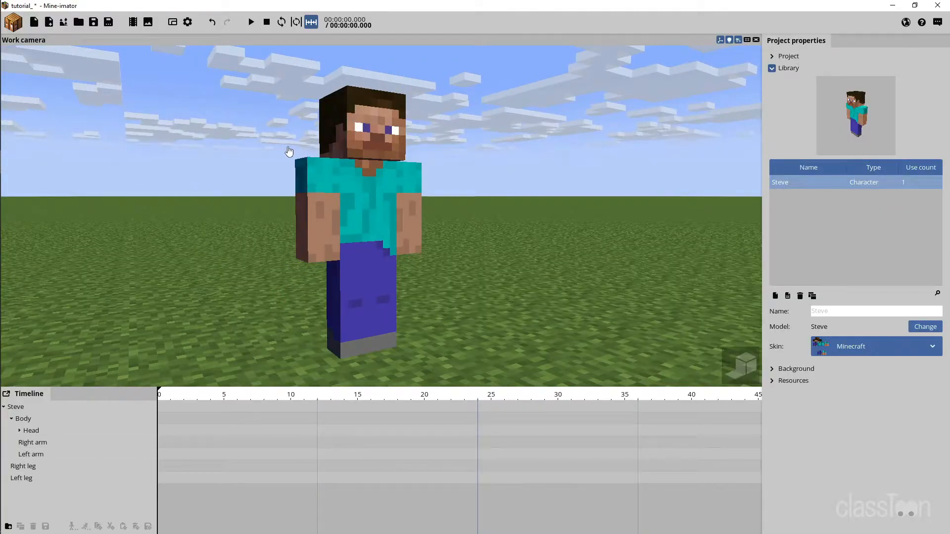
pyautogui.click(334, 139)
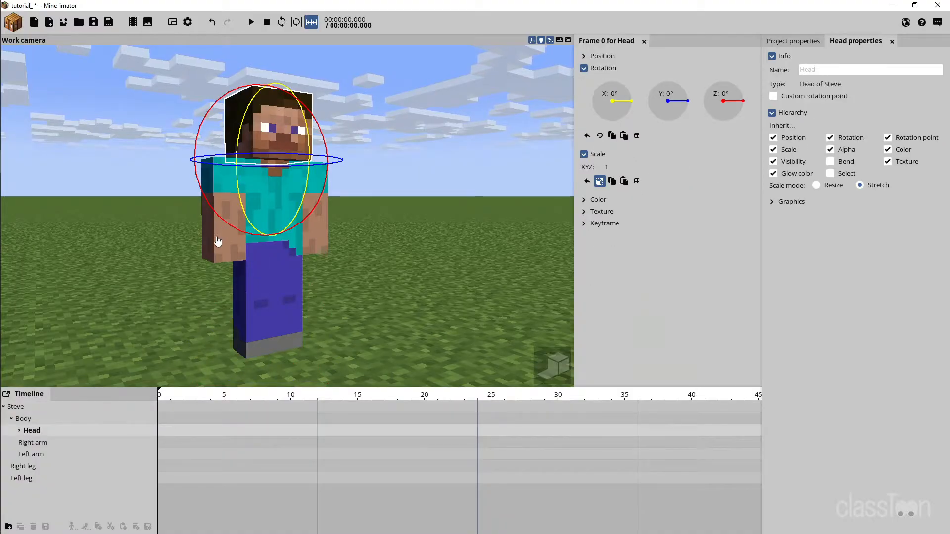
# Animate Steve's right arm with a lowered keyframe at frame 0 and a pose raised out to the side at frame 5
pyautogui.click(220, 234)
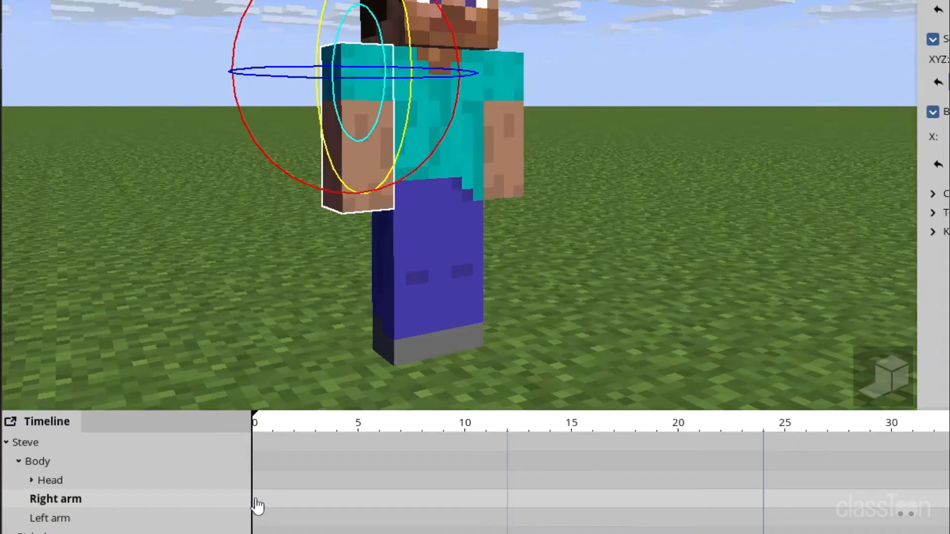
pyautogui.click(255, 499)
pyautogui.click(361, 507)
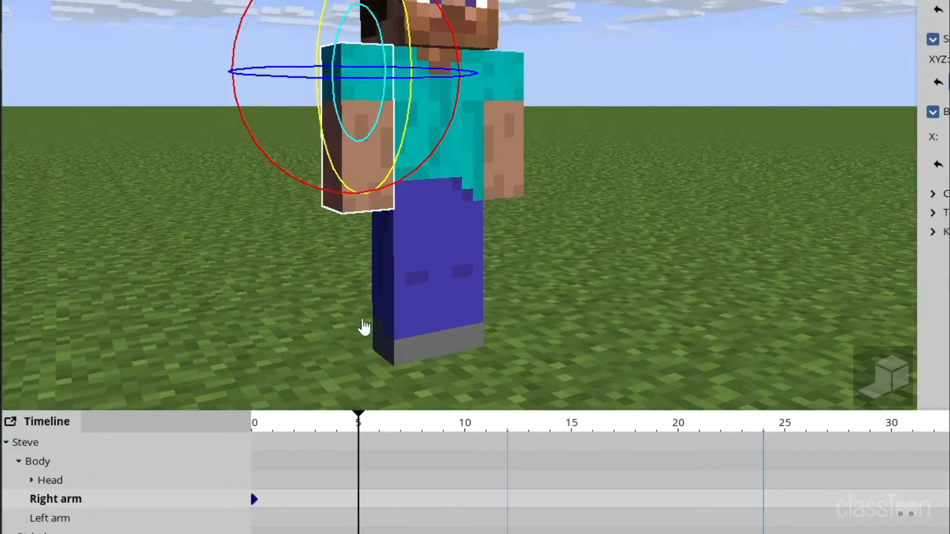
pyautogui.moveTo(428, 169); pyautogui.dragTo(254, 143)
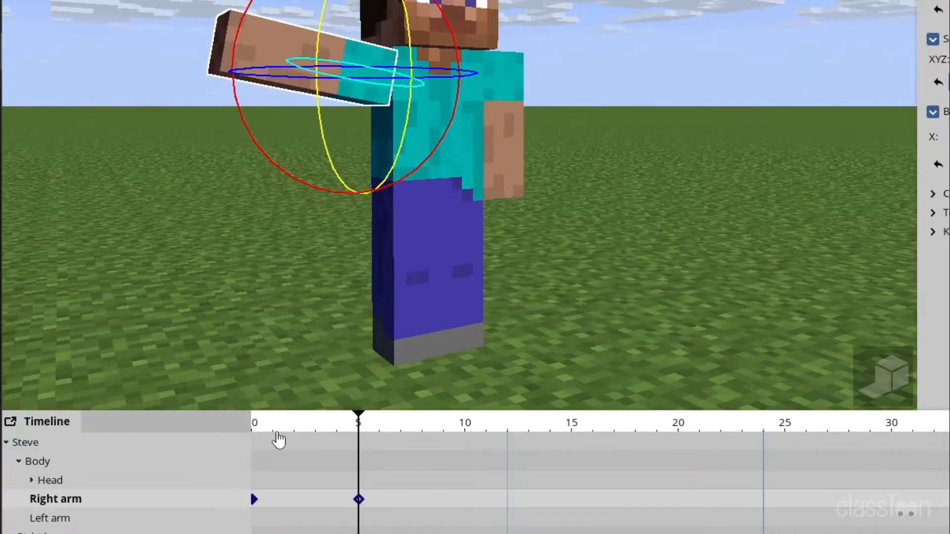
# Play the right arm animation from frame 0 and scrub through it to frame 5
pyautogui.click(253, 425)
pyautogui.moveTo(252, 428); pyautogui.dragTo(235, 417)
pyautogui.press('space')
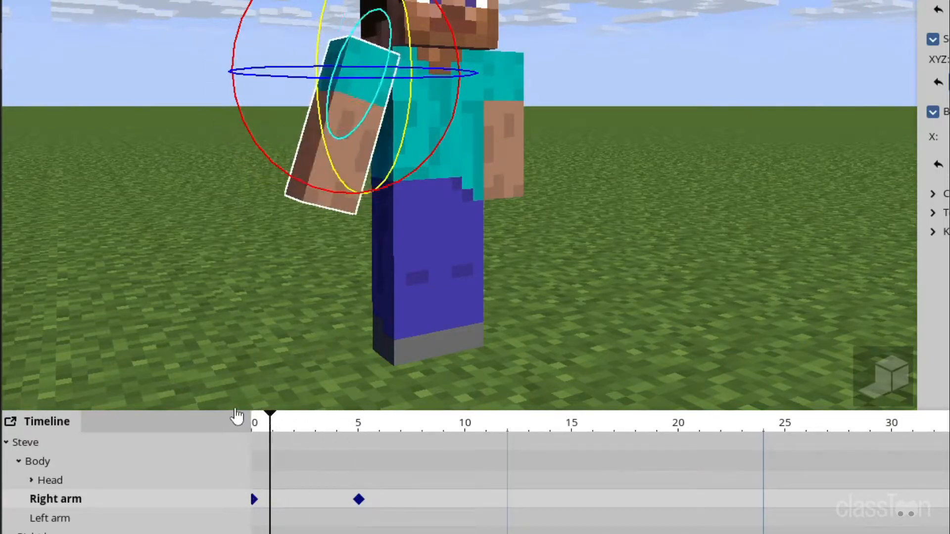
pyautogui.press('space')
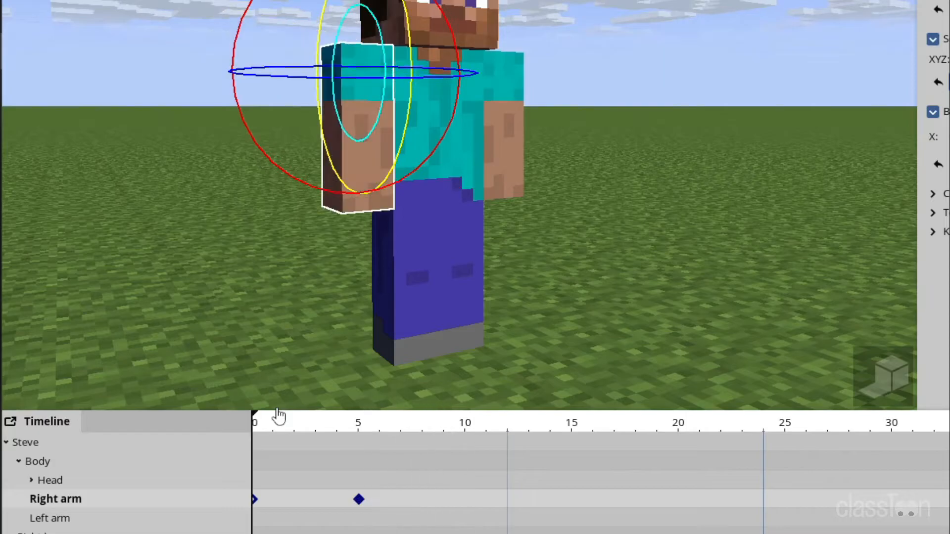
pyautogui.moveTo(279, 416); pyautogui.dragTo(356, 419)
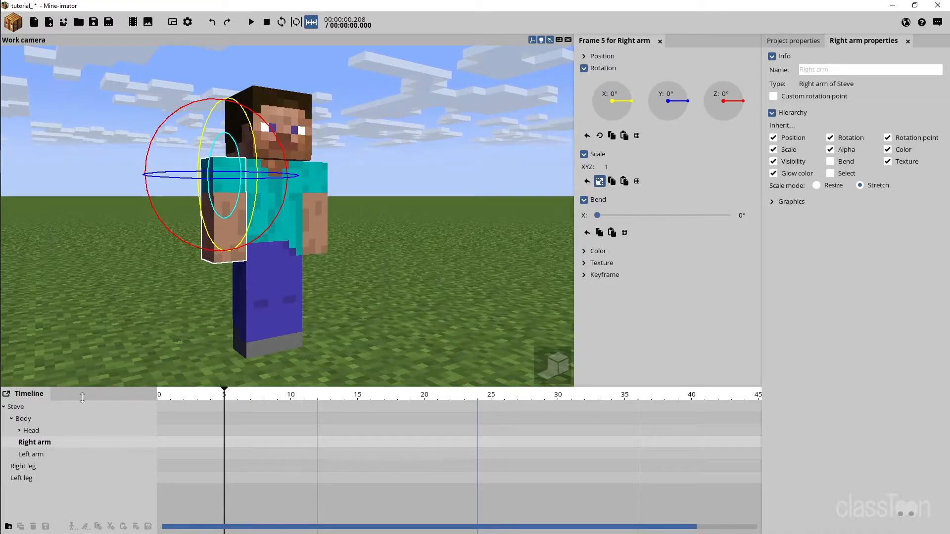
# Collapse Steve's body parts in the timeline, add a new folder and delete that folder
pyautogui.click(10, 406)
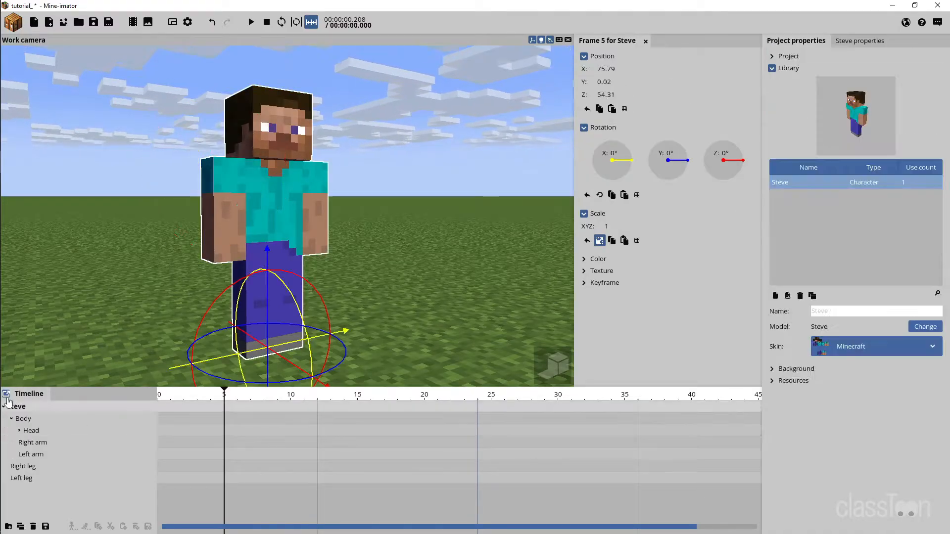
pyautogui.click(3, 407)
pyautogui.click(8, 526)
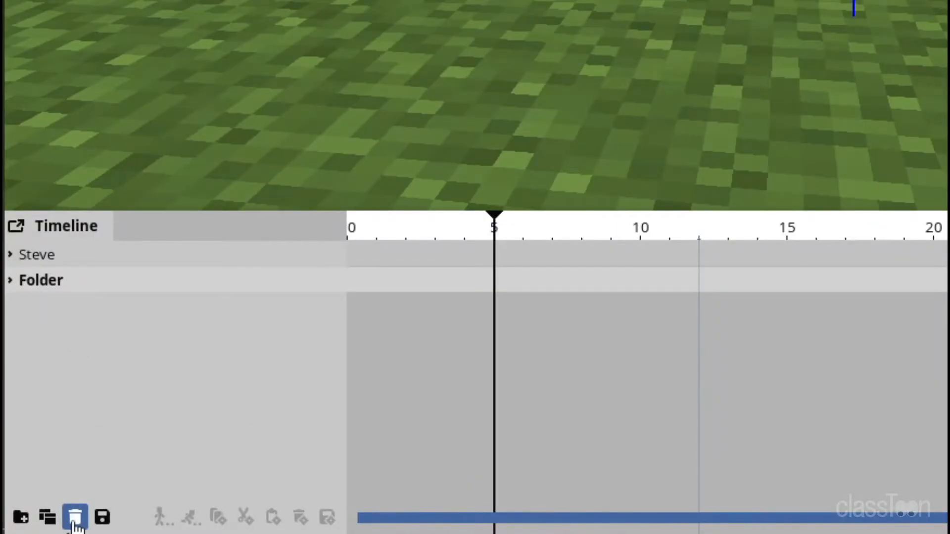
pyautogui.click(74, 518)
# Save the Steve character as the object file Steve.miobject in the _projects folder
pyautogui.click(49, 257)
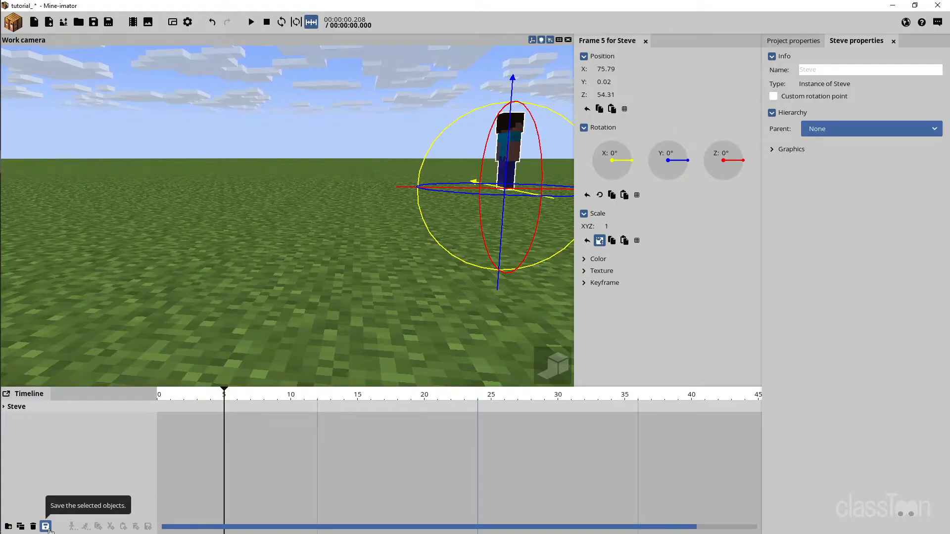
pyautogui.click(45, 527)
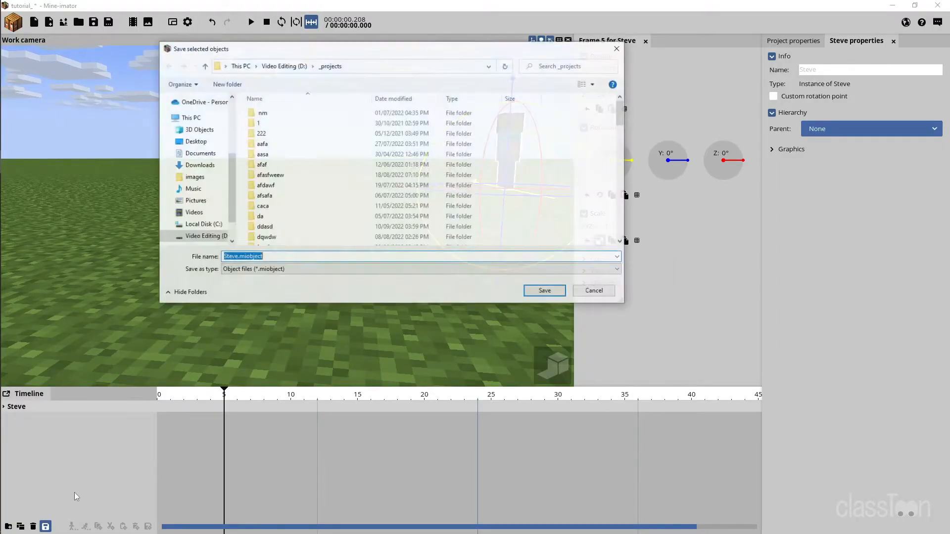
pyautogui.click(545, 290)
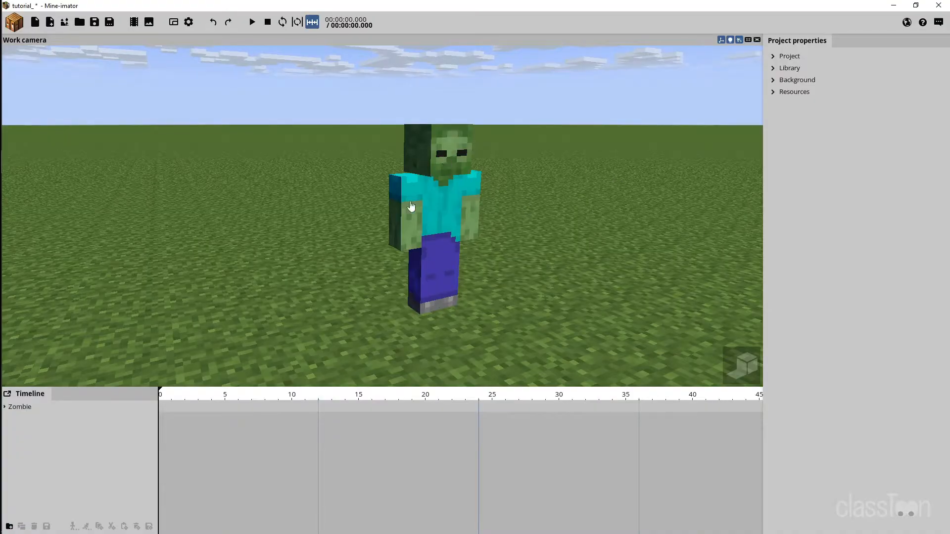
# Fly the work camera around the zombie to view it from several sides, selecting and deselecting its head
pyautogui.moveTo(400, 186)
pyautogui.mouseDown(button='right')
pyautogui.moveTo(316, 203)
pyautogui.moveTo(267, 179)
pyautogui.moveTo(188, 170)
pyautogui.moveTo(475, 192)
pyautogui.moveTo(403, 183)
pyautogui.moveTo(441, 190)
pyautogui.moveTo(458, 179)
pyautogui.moveTo(418, 178)
pyautogui.moveTo(460, 170)
pyautogui.moveTo(435, 172)
pyautogui.moveTo(438, 216)
pyautogui.moveTo(438, 196)
pyautogui.moveTo(438, 215)
pyautogui.moveTo(546, 213)
pyautogui.moveTo(402, 186)
pyautogui.moveTo(370, 186)
pyautogui.moveTo(333, 218)
pyautogui.moveTo(267, 182)
pyautogui.moveTo(271, 240)
pyautogui.moveTo(254, 218)
pyautogui.mouseUp(button='right')
pyautogui.press('w')
pyautogui.press('a')
pyautogui.press('w')
pyautogui.press('d')
pyautogui.press('d')
pyautogui.click(408, 167)
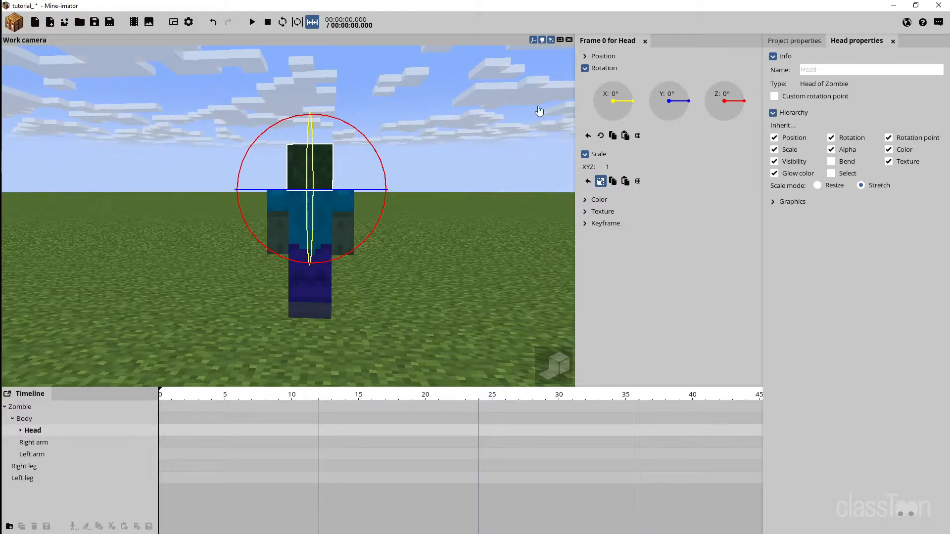
pyautogui.click(478, 98)
pyautogui.press('a')
pyautogui.moveTo(478, 98); pyautogui.dragTo(743, 360, button='right')
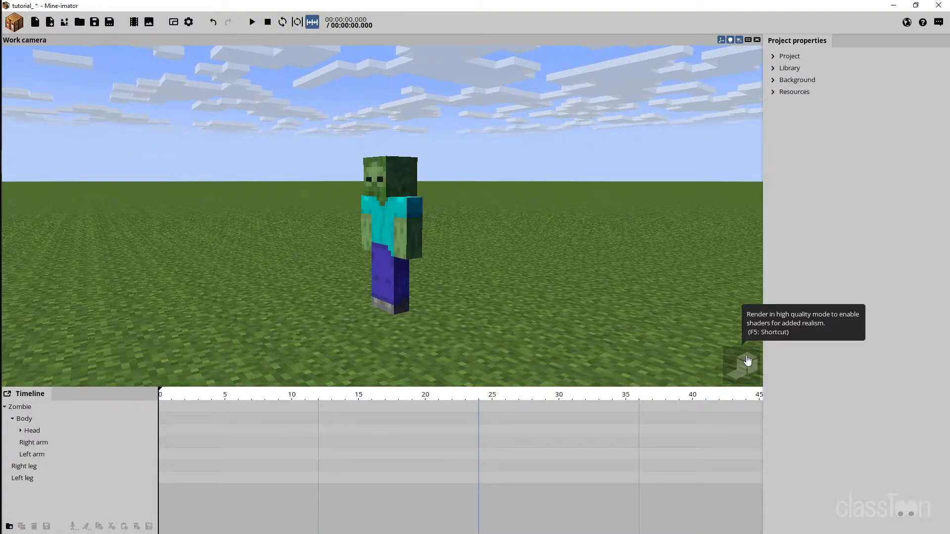
# Turn on high quality rendering, view the zombie's shading and shadow from several angles, and turn the mode off again
pyautogui.click(747, 361)
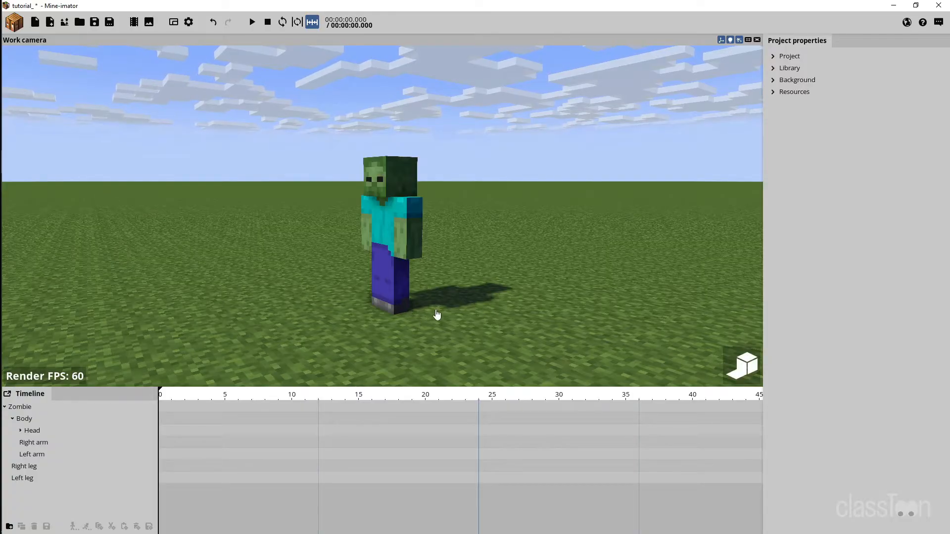
pyautogui.press('a')
pyautogui.moveTo(447, 310); pyautogui.dragTo(513, 321, button='right')
pyautogui.press('w')
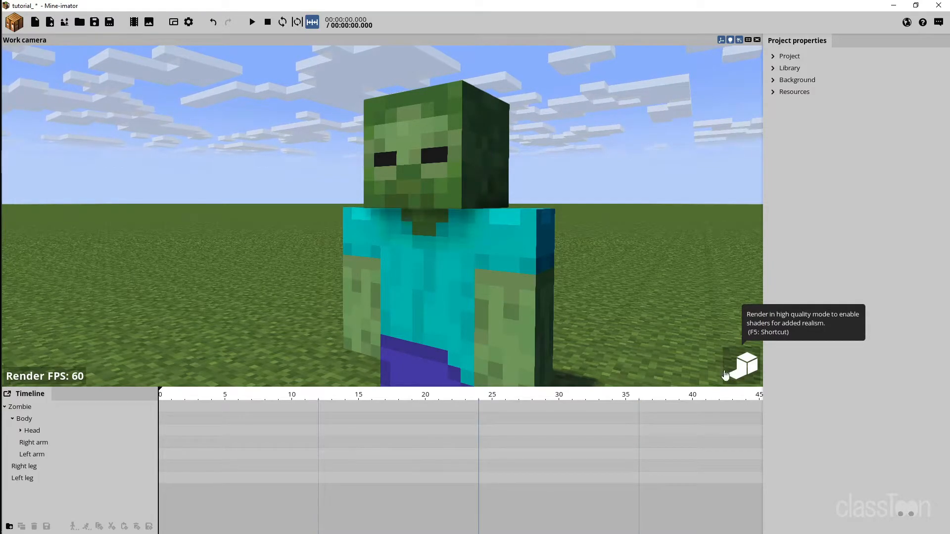
pyautogui.moveTo(572, 265); pyautogui.dragTo(216, 320, button='right')
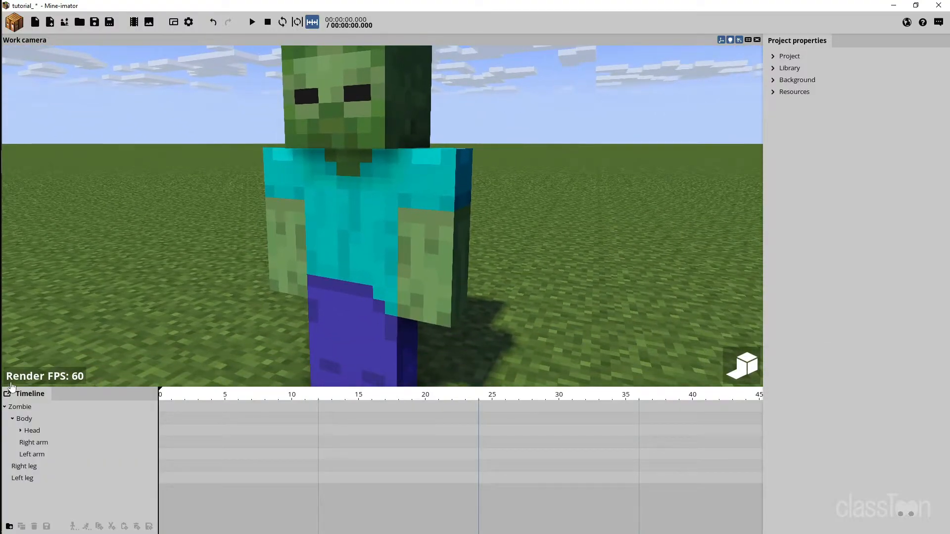
pyautogui.moveTo(280, 277); pyautogui.dragTo(225, 280, button='right')
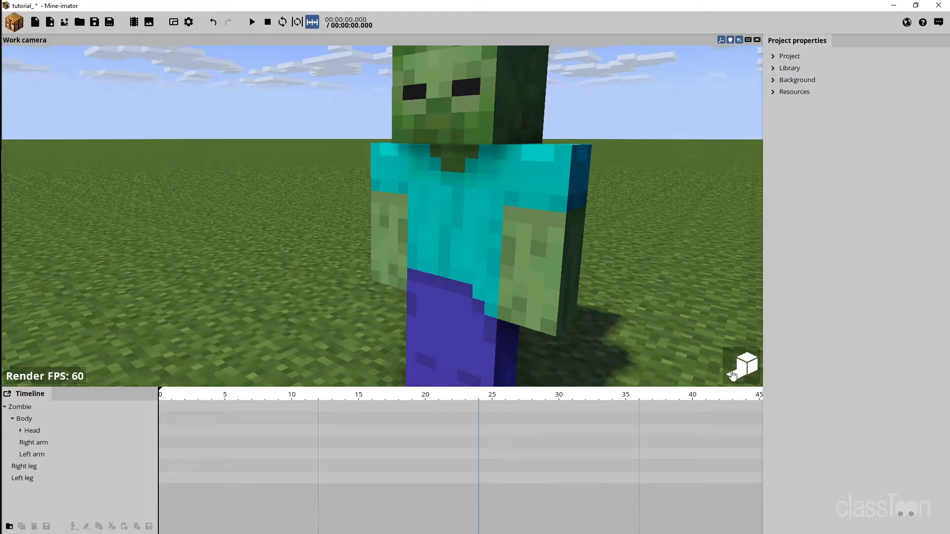
pyautogui.moveTo(573, 214); pyautogui.dragTo(593, 217, button='right')
pyautogui.click(747, 374)
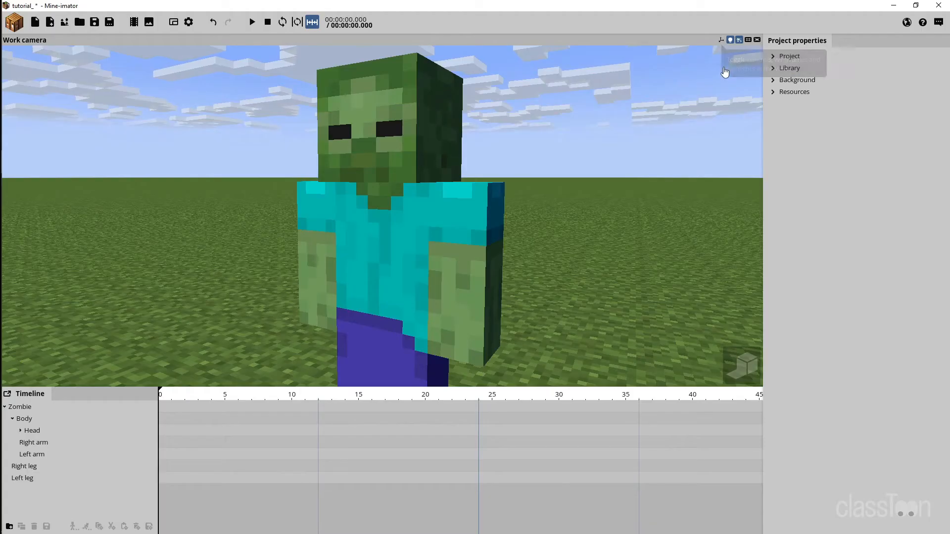
# Select the zombie with the view's transform controls hidden and with them shown, and deselect it
pyautogui.click(394, 117)
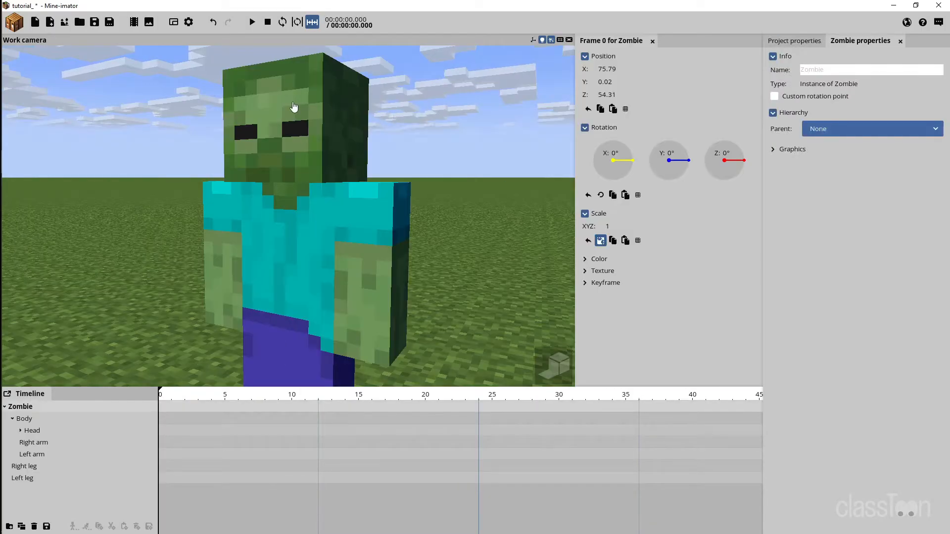
pyautogui.click(388, 117)
pyautogui.click(293, 107)
pyautogui.click(365, 117)
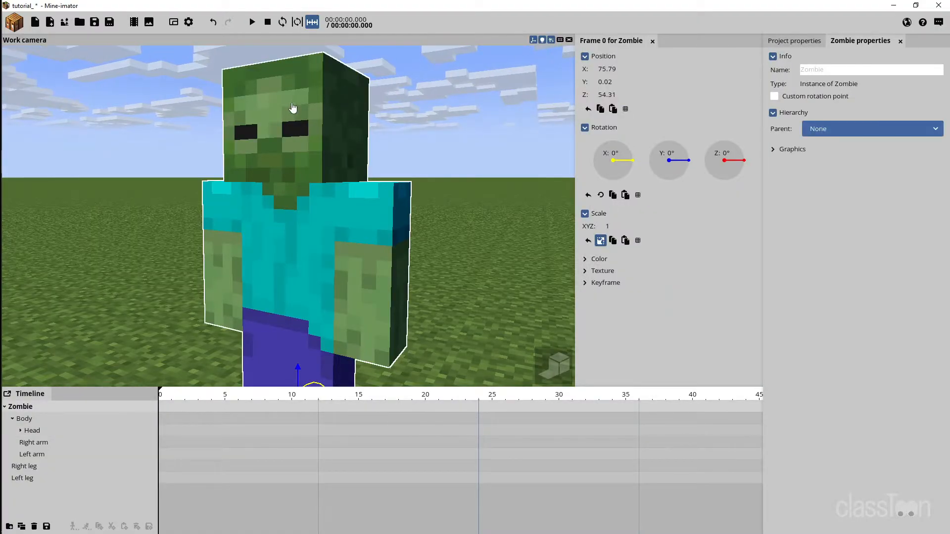
pyautogui.click(292, 108)
pyautogui.click(403, 83)
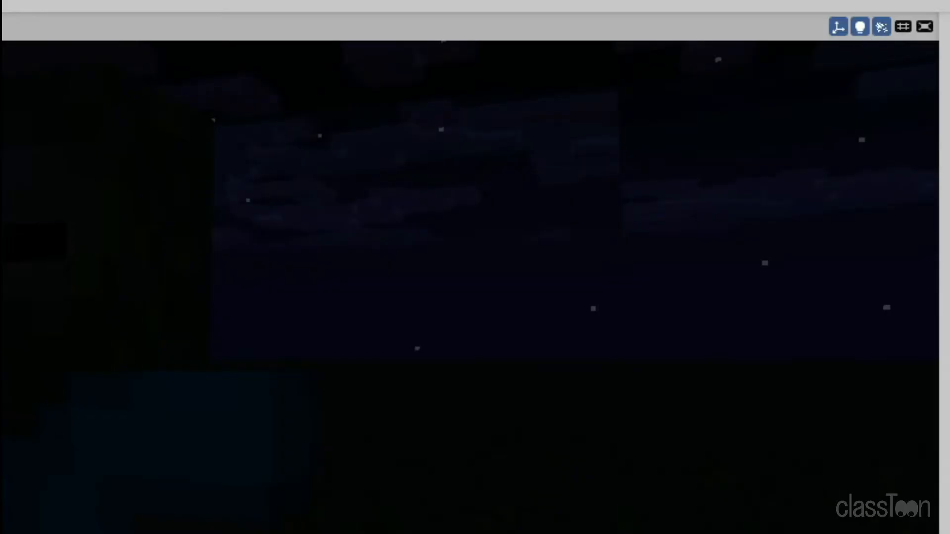
# Compare the night scene around the zombie with the work camera's lights off and on, leaving the lights off
pyautogui.click(860, 28)
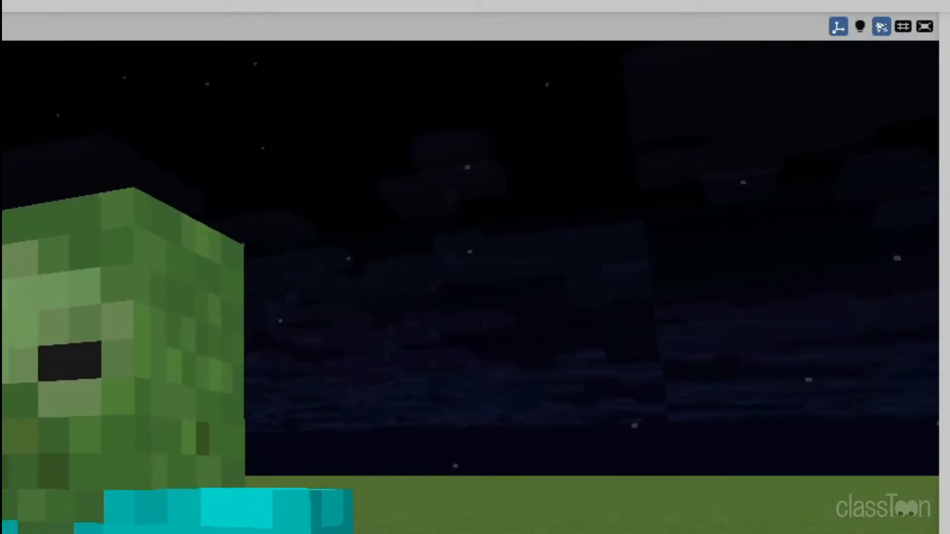
pyautogui.moveTo(474, 287); pyautogui.dragTo(431, 217, button='right')
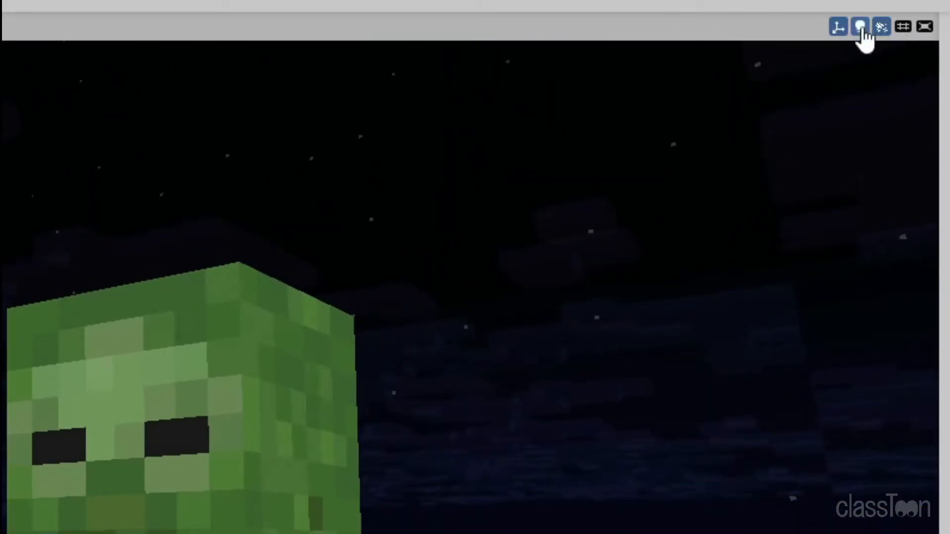
pyautogui.click(861, 28)
pyautogui.moveTo(239, 475); pyautogui.dragTo(356, 403, button='right')
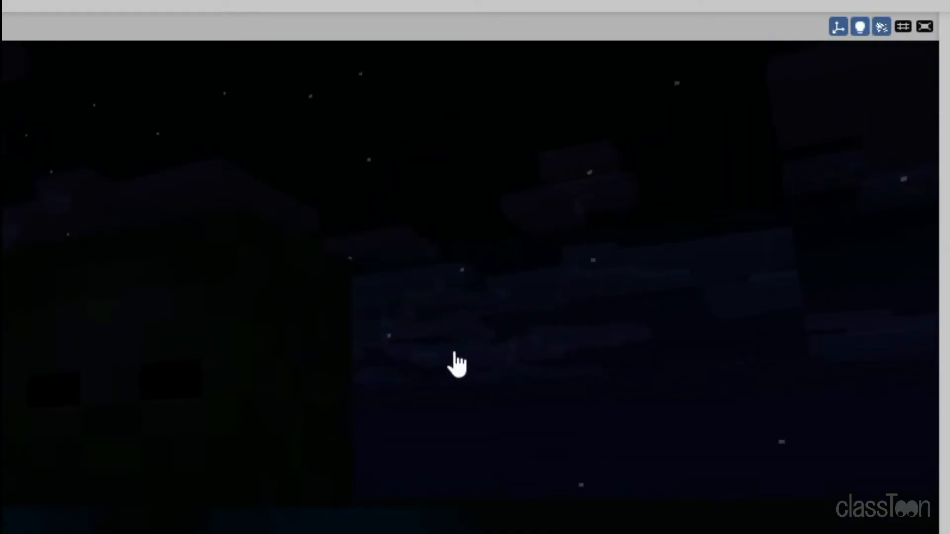
pyautogui.click(860, 26)
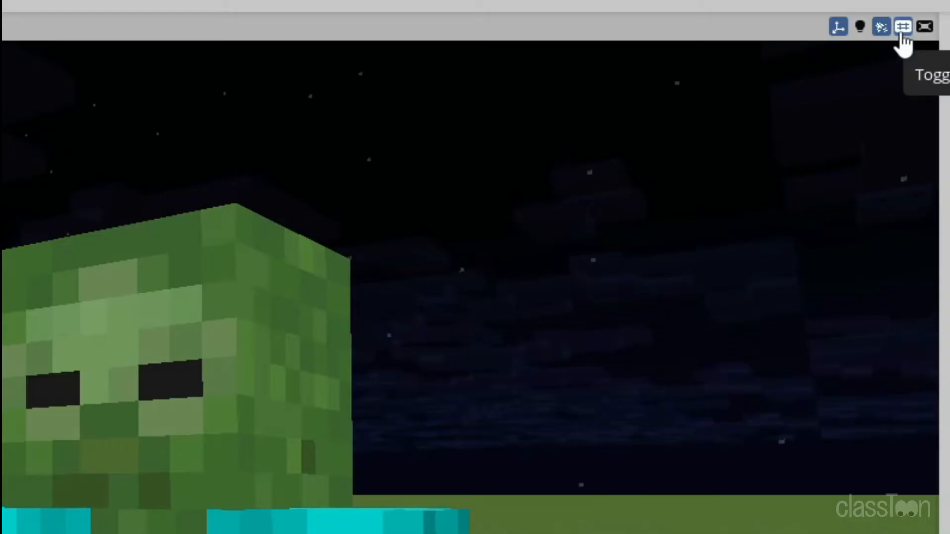
# Show the grid overlay on the work camera, frame the zombie with it, and hide the overlay again
pyautogui.click(903, 28)
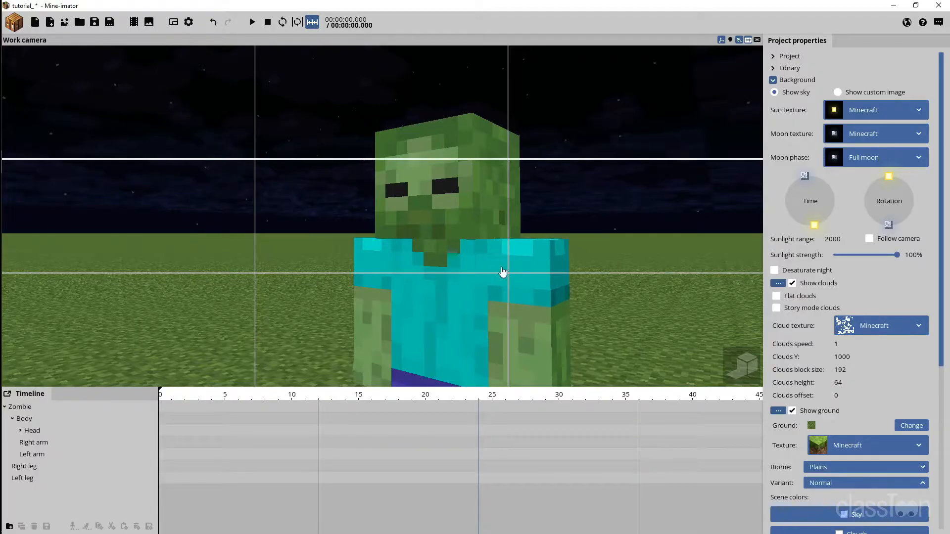
pyautogui.moveTo(382, 216); pyautogui.dragTo(347, 234, button='right')
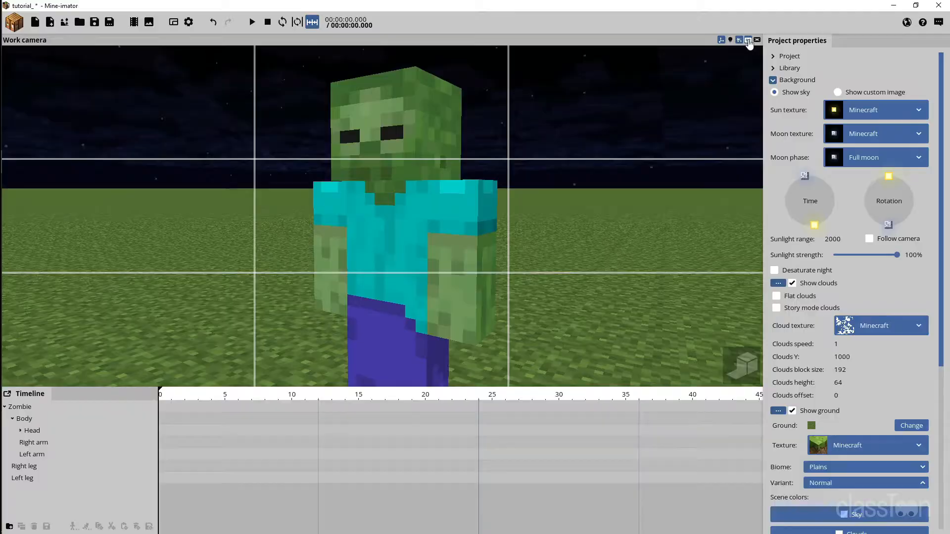
pyautogui.click(748, 39)
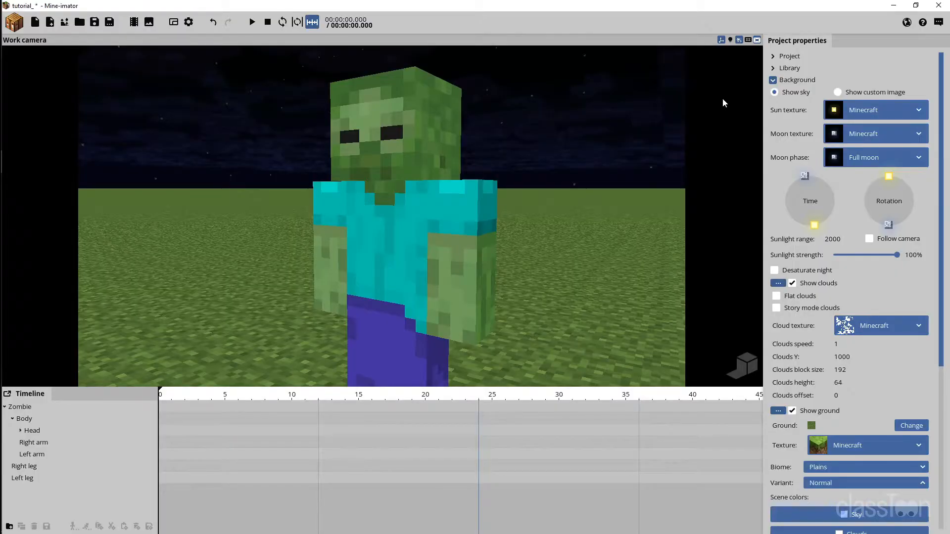
# View the zombie from other angles with the aspect ratio frame displayed on the work camera
pyautogui.moveTo(566, 274); pyautogui.dragTo(505, 265)
pyautogui.moveTo(381, 216); pyautogui.dragTo(559, 249)
pyautogui.moveTo(363, 135); pyautogui.dragTo(463, 135)
pyautogui.moveTo(464, 136)
pyautogui.mouseDown(button='right')
pyautogui.moveTo(341, 135)
pyautogui.moveTo(468, 135)
pyautogui.mouseUp(button='right')
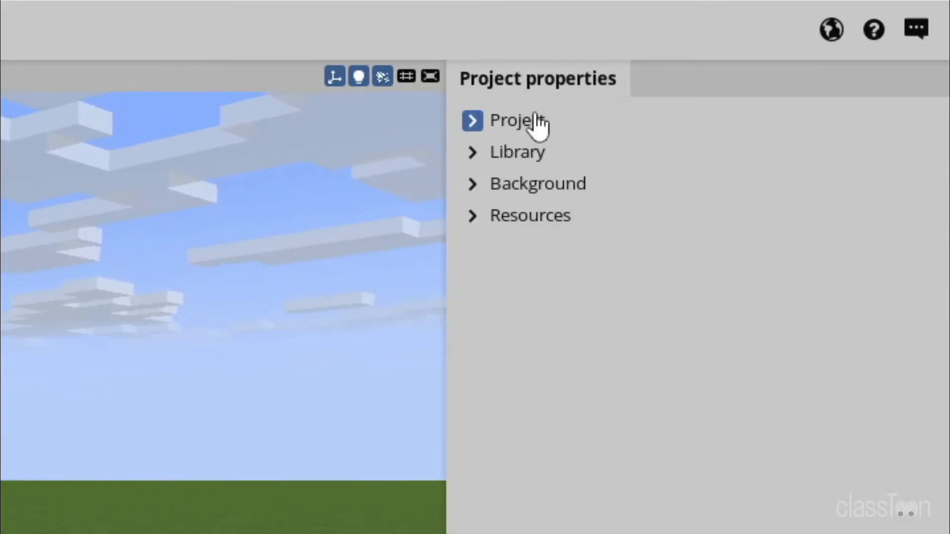
# Expand the Project section of the project properties and examine its Name and Description fields
pyautogui.click(542, 128)
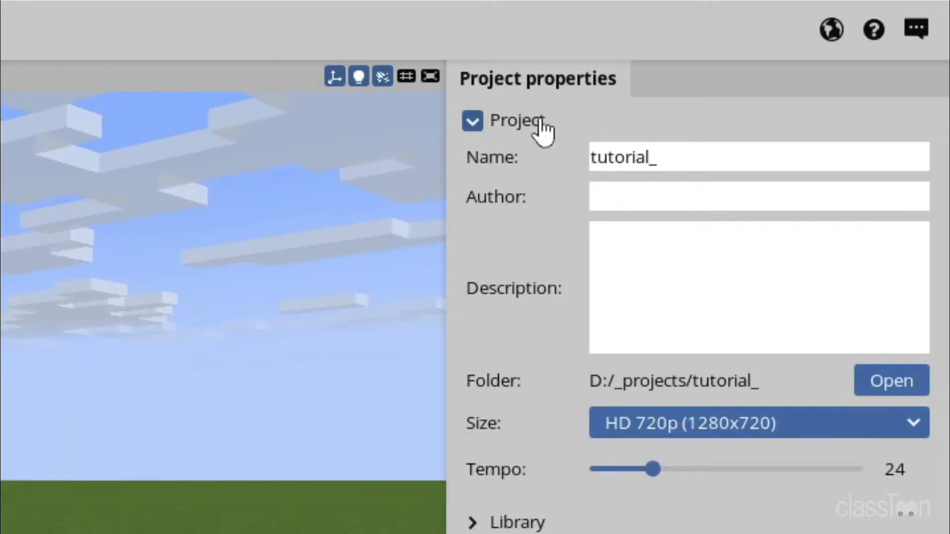
pyautogui.doubleClick(655, 166)
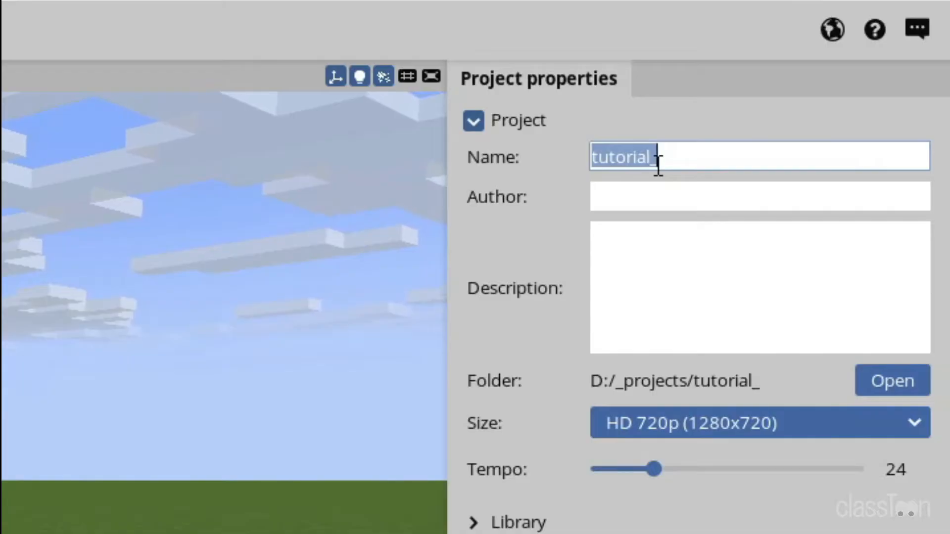
pyautogui.click(688, 324)
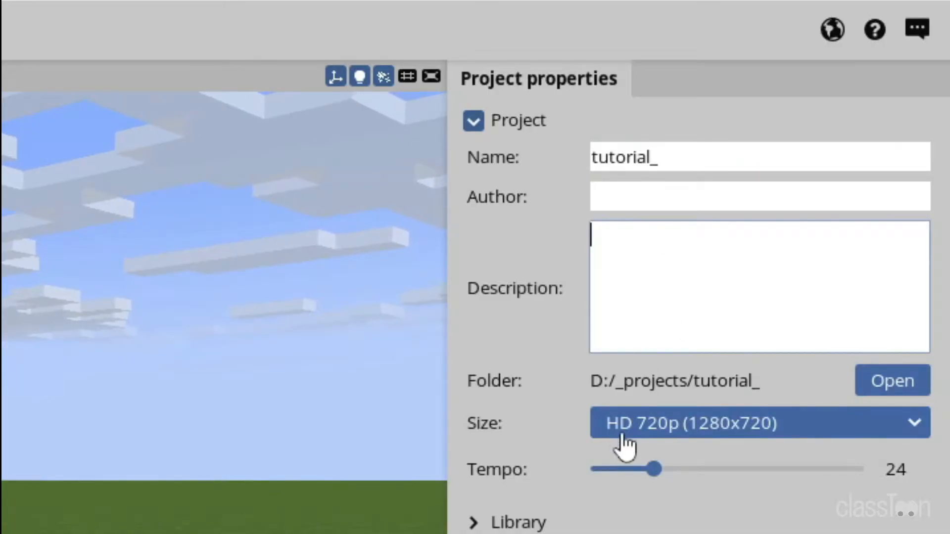
# Try a project tempo of 34, and reset it to 24
pyautogui.moveTo(520, 483)
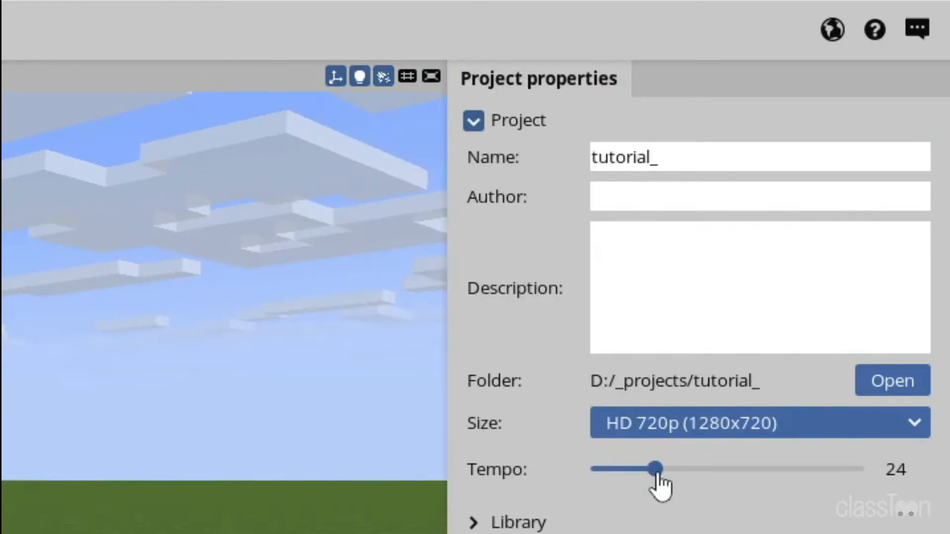
pyautogui.moveTo(656, 474); pyautogui.dragTo(681, 482)
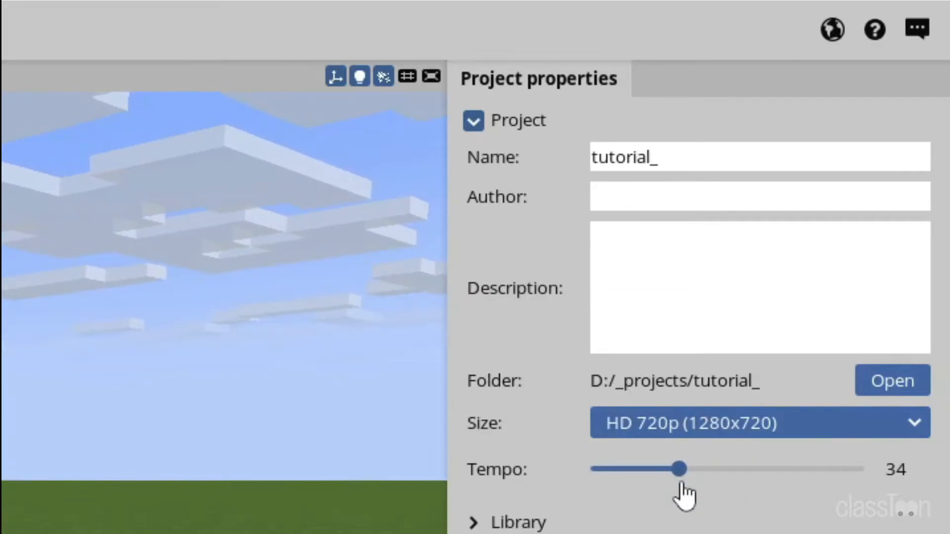
pyautogui.rightClick(887, 473)
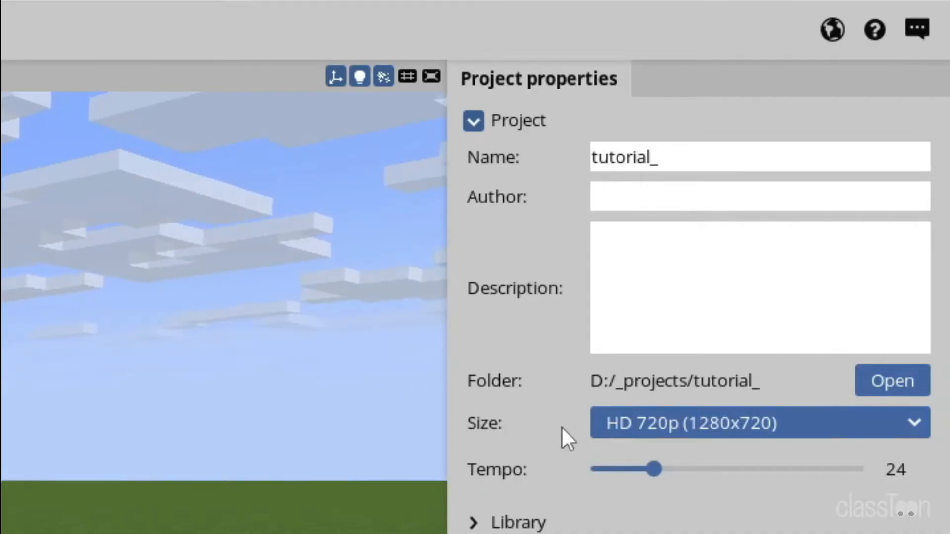
# Examine the size presets in the project settings and in the movie export dialog, keeping HD 720p (1280x720) in both
pyautogui.click(625, 428)
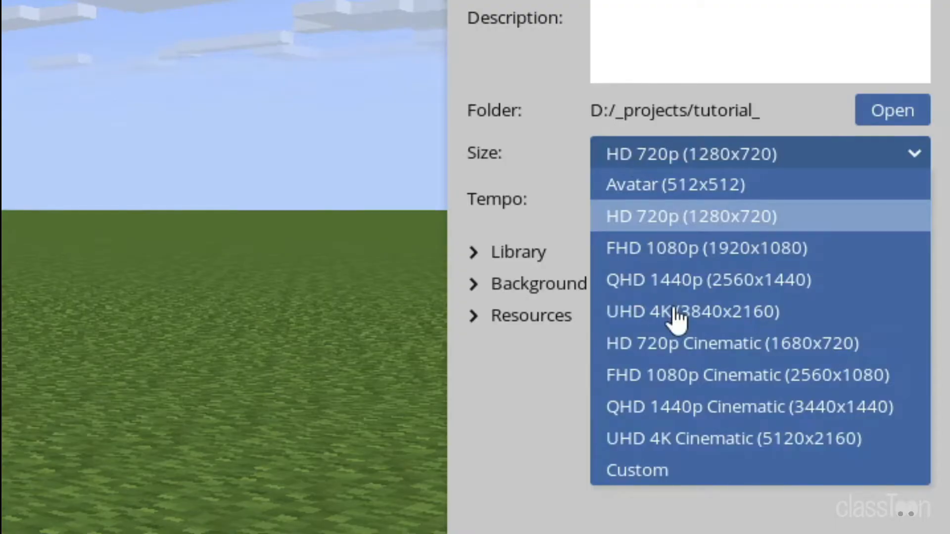
pyautogui.click(696, 154)
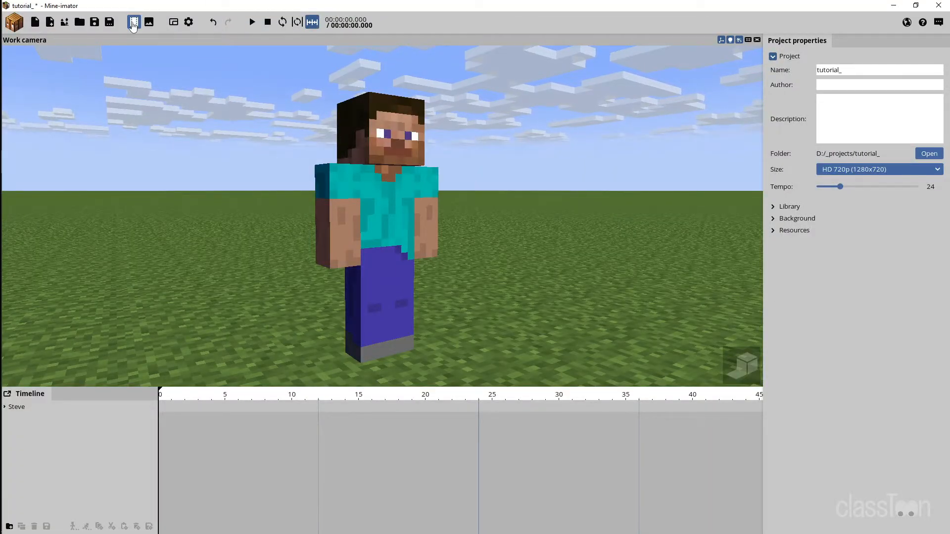
pyautogui.click(134, 22)
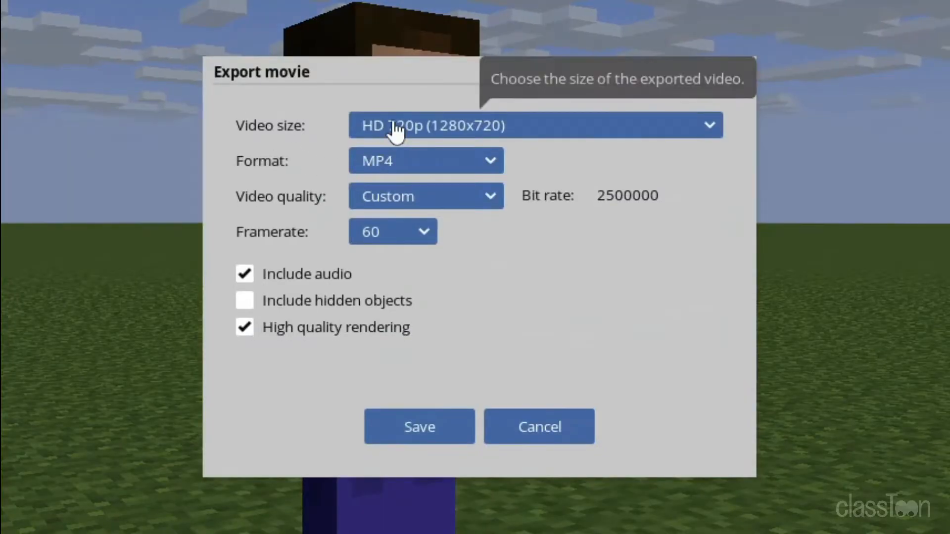
pyautogui.click(395, 130)
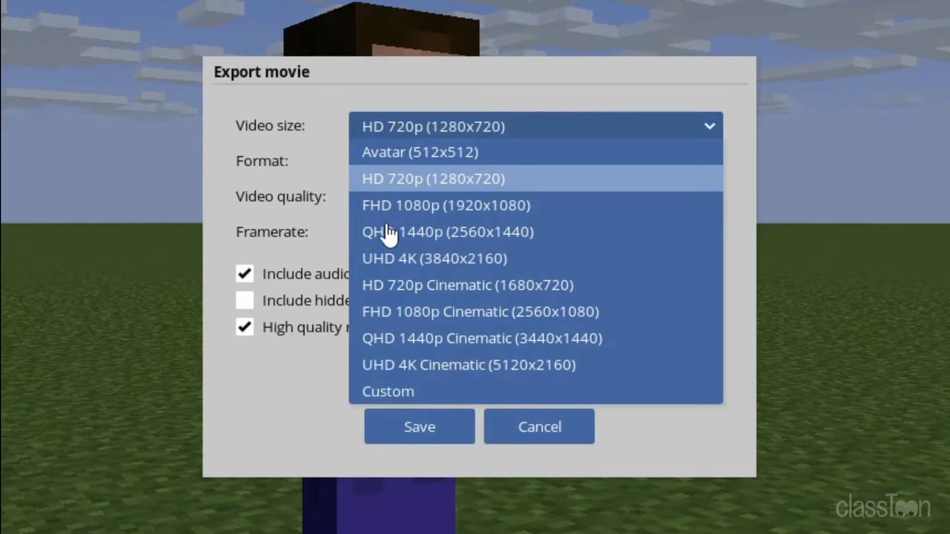
pyautogui.click(387, 132)
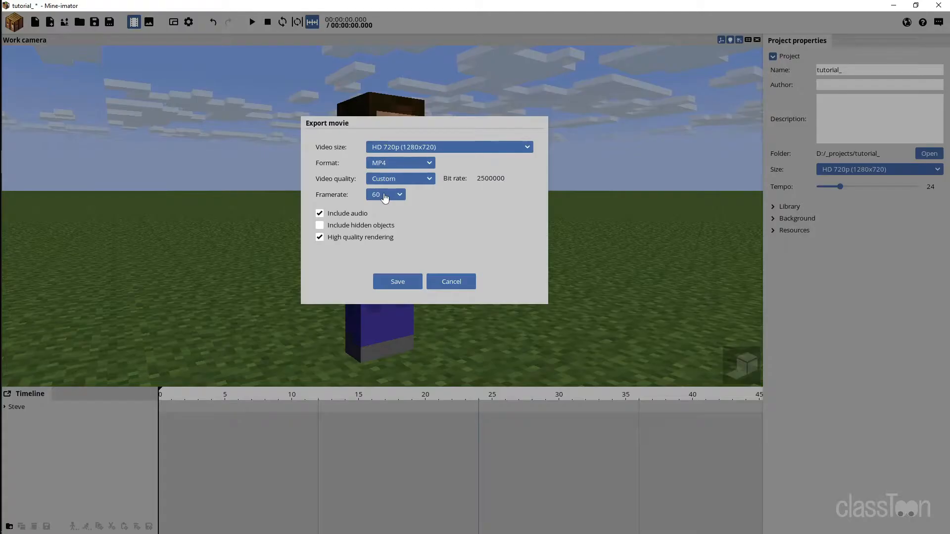
# Examine the framerate choices for the exported movie
pyautogui.click(385, 196)
pyautogui.click(380, 221)
pyautogui.click(383, 198)
pyautogui.click(384, 230)
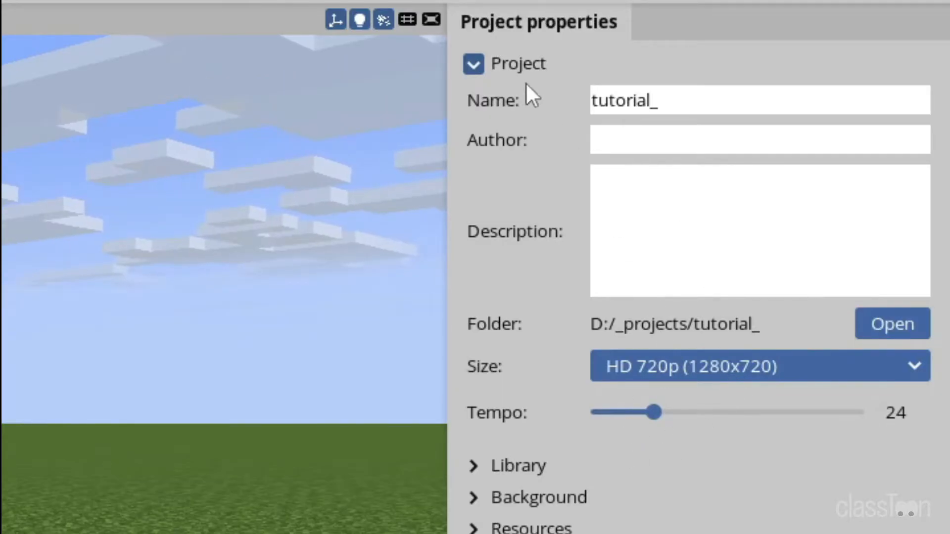
# Collapse the Project section, expand the Library, and preview its Steve and Item entries
pyautogui.click(488, 74)
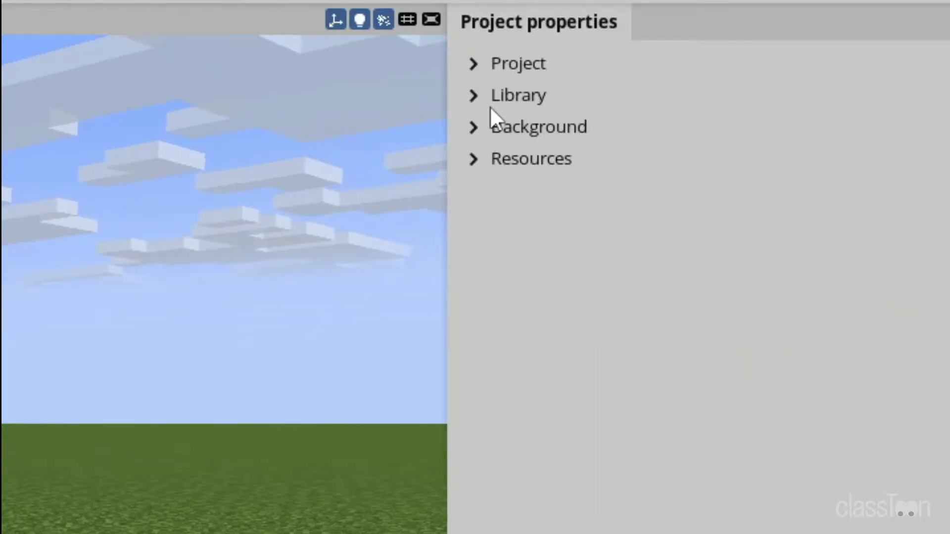
pyautogui.click(497, 105)
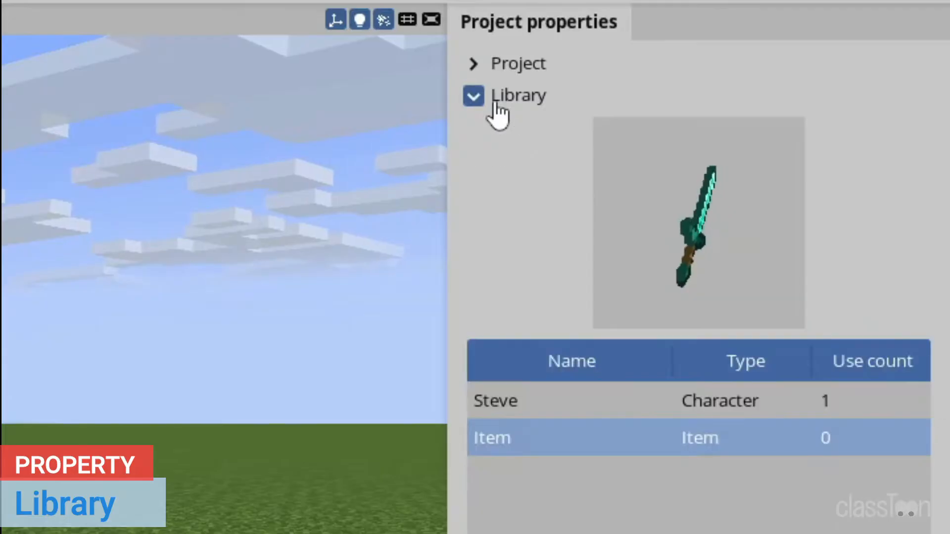
pyautogui.click(723, 208)
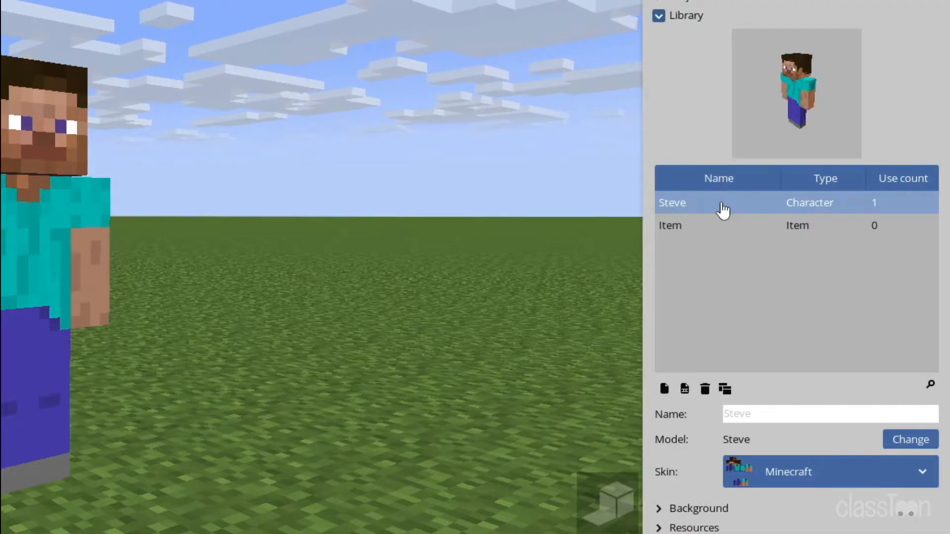
pyautogui.click(873, 235)
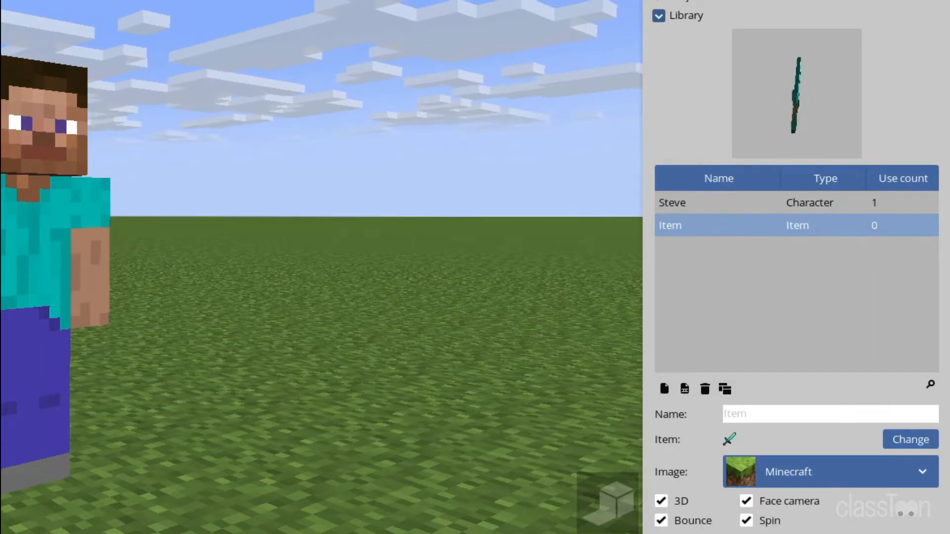
# Select the Steve character in the library and rename it blackclue
pyautogui.click(836, 202)
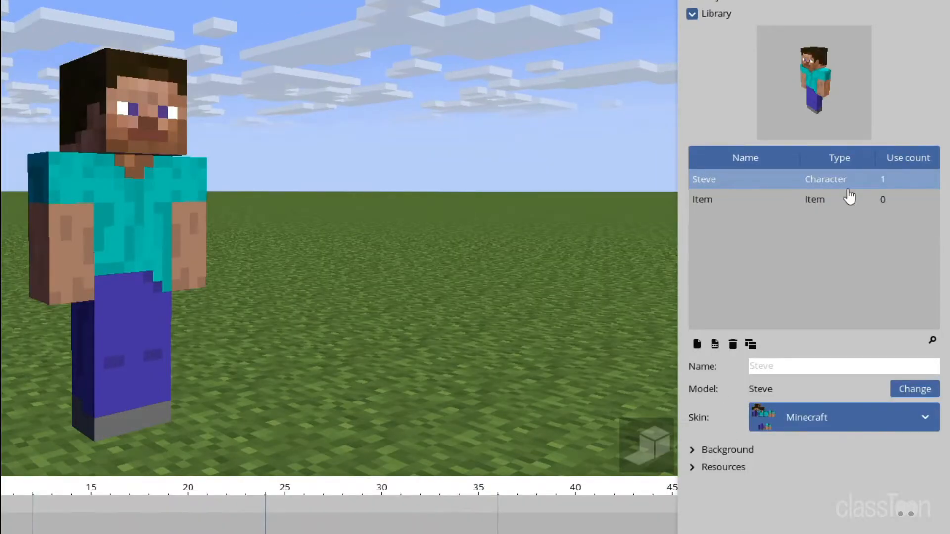
pyautogui.moveTo(81, 230); pyautogui.dragTo(172, 229)
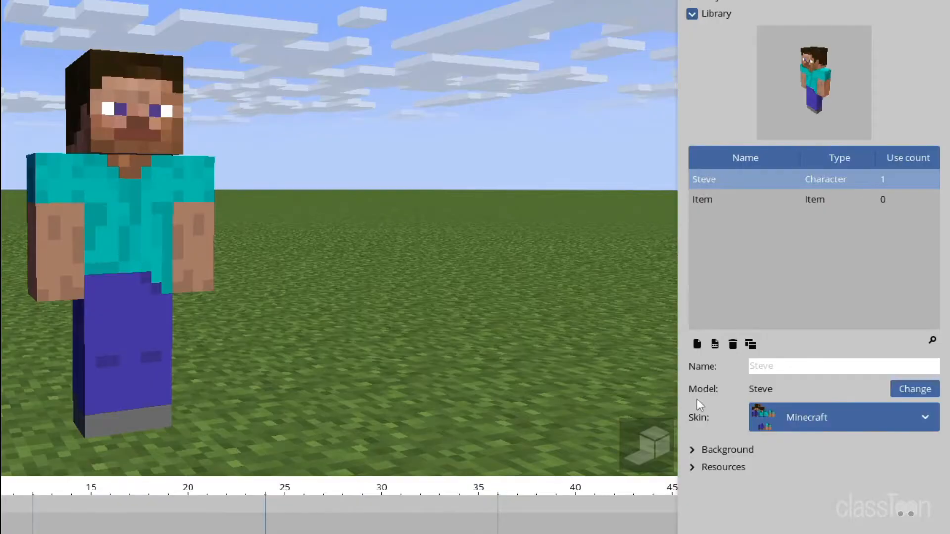
pyautogui.click(786, 365)
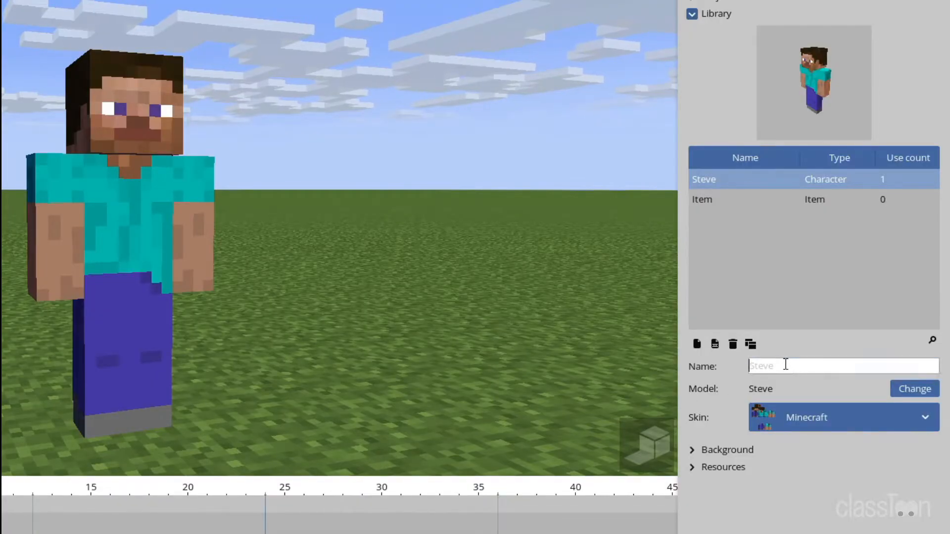
pyautogui.write('blackclue')
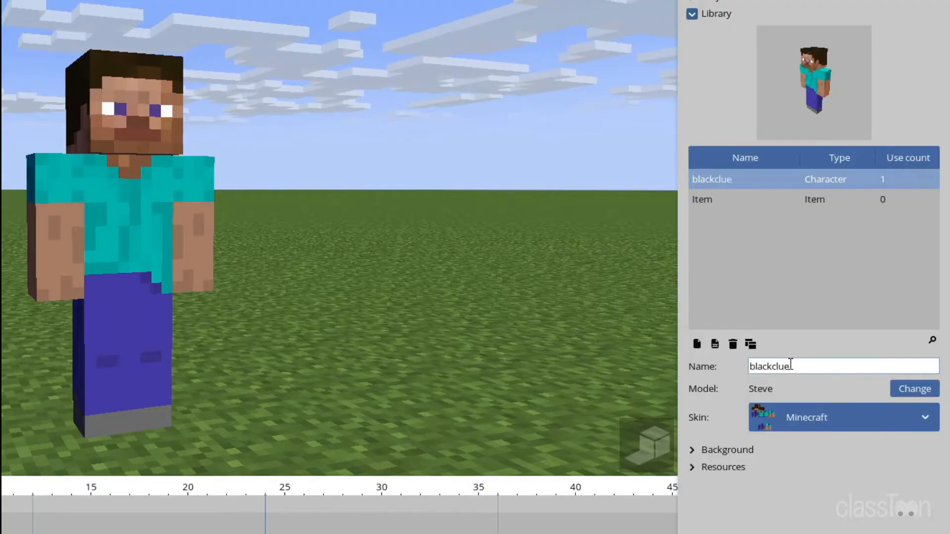
pyautogui.press('Return')
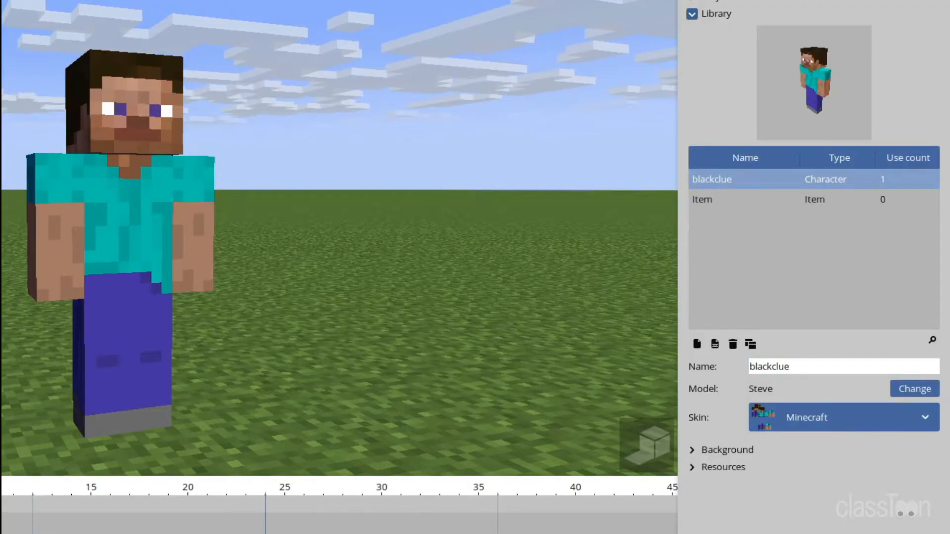
# Try the Zombie, Skeleton, Creeper and Spider models for the character, and keep Zombie
pyautogui.click(908, 390)
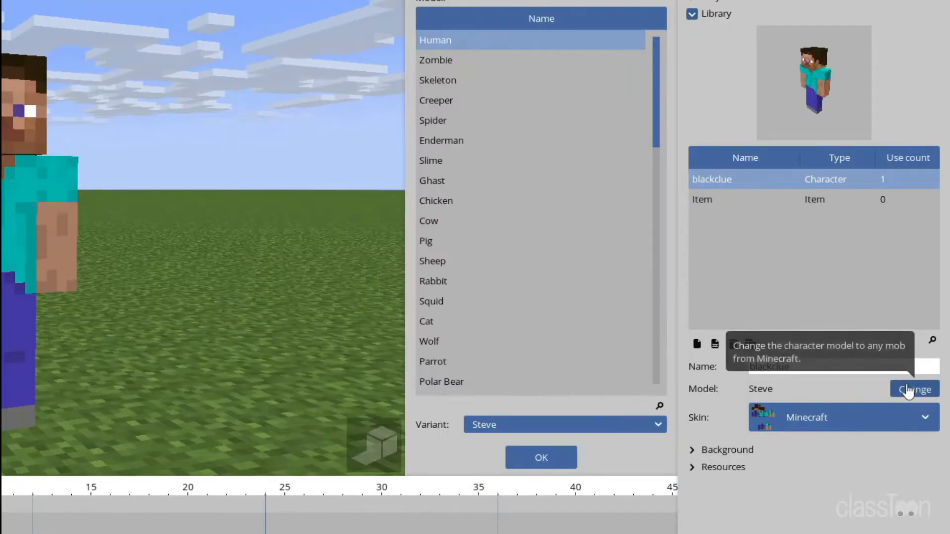
pyautogui.click(512, 63)
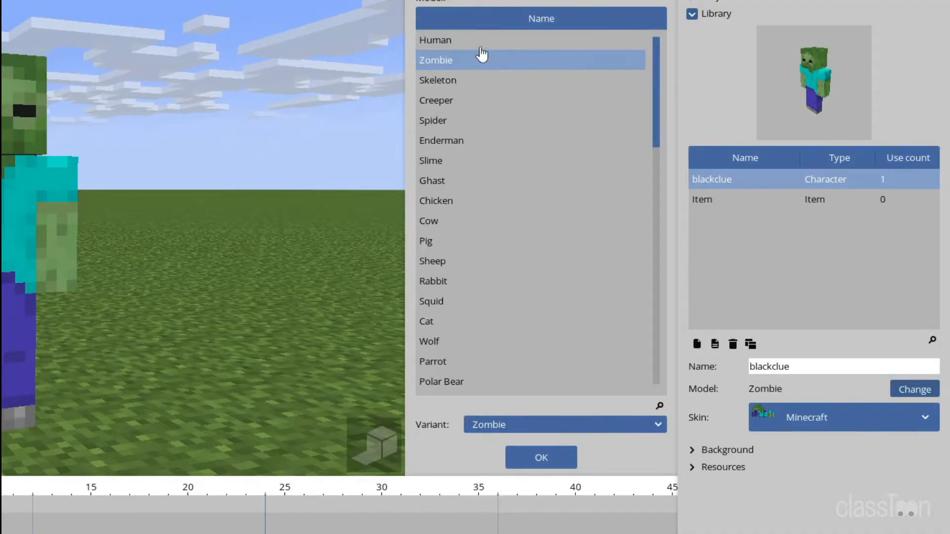
pyautogui.click(481, 77)
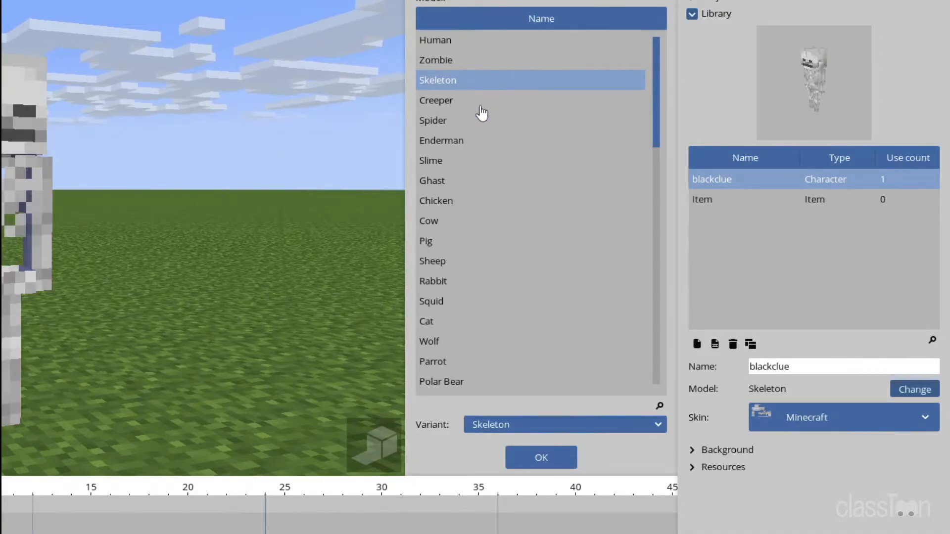
pyautogui.click(481, 103)
pyautogui.click(480, 119)
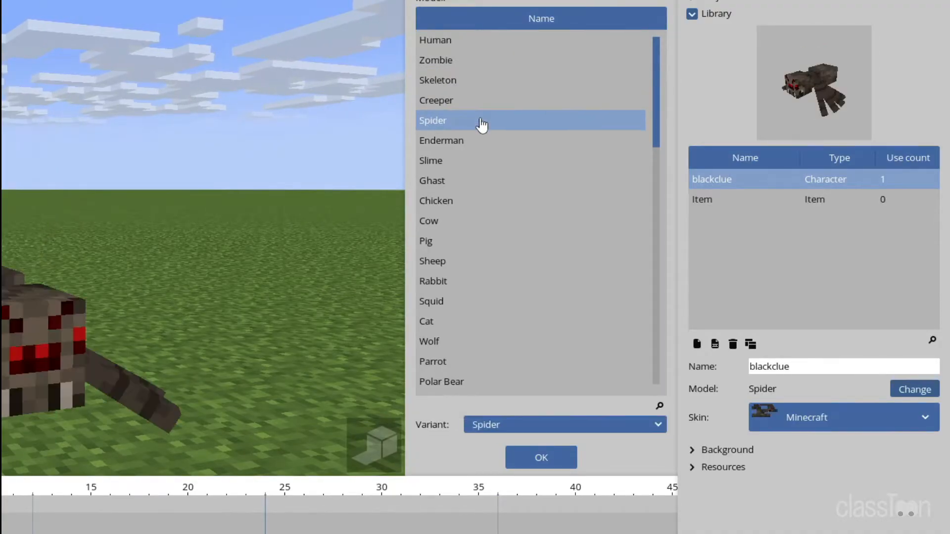
pyautogui.click(480, 63)
pyautogui.click(531, 455)
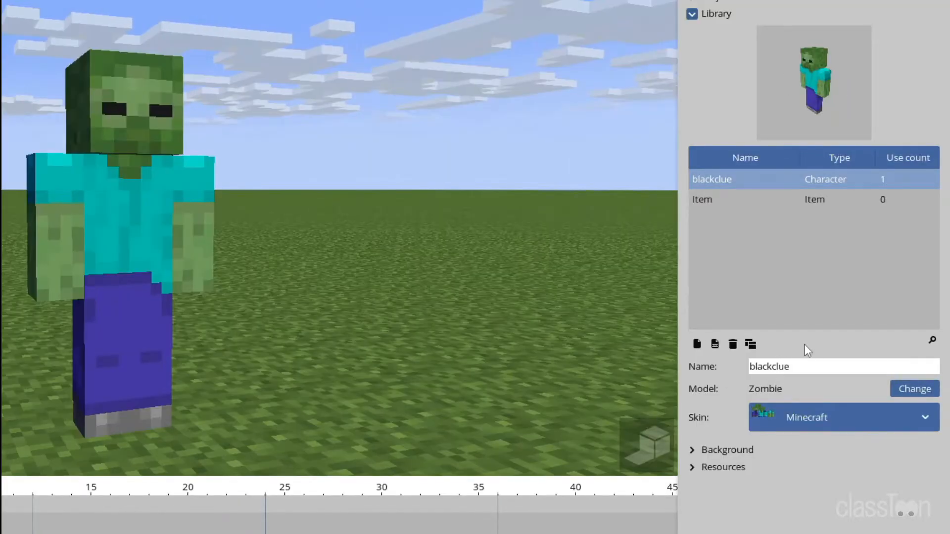
# Clear the zombie character's custom name, and check its skin choices, keeping the Minecraft skin
pyautogui.doubleClick(793, 366)
pyautogui.press('BackSpace')
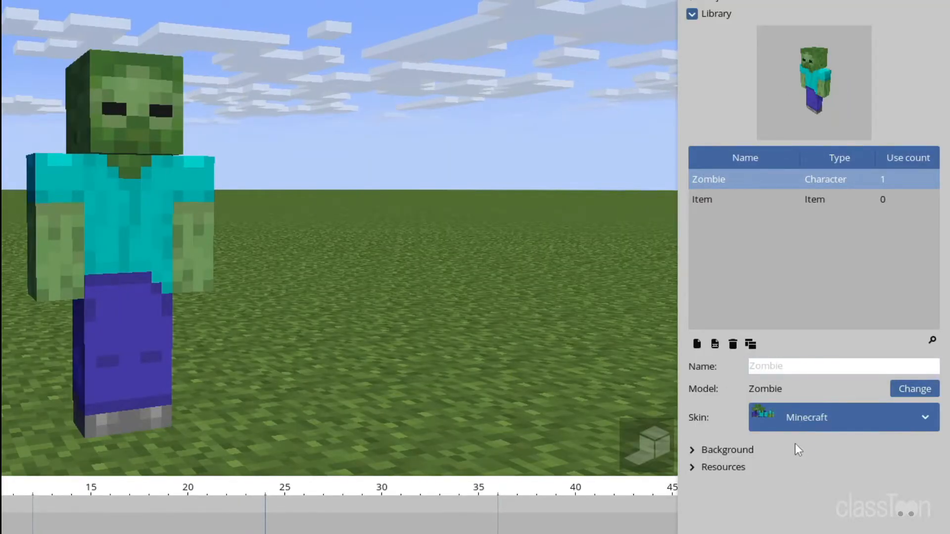
pyautogui.click(818, 418)
pyautogui.click(819, 523)
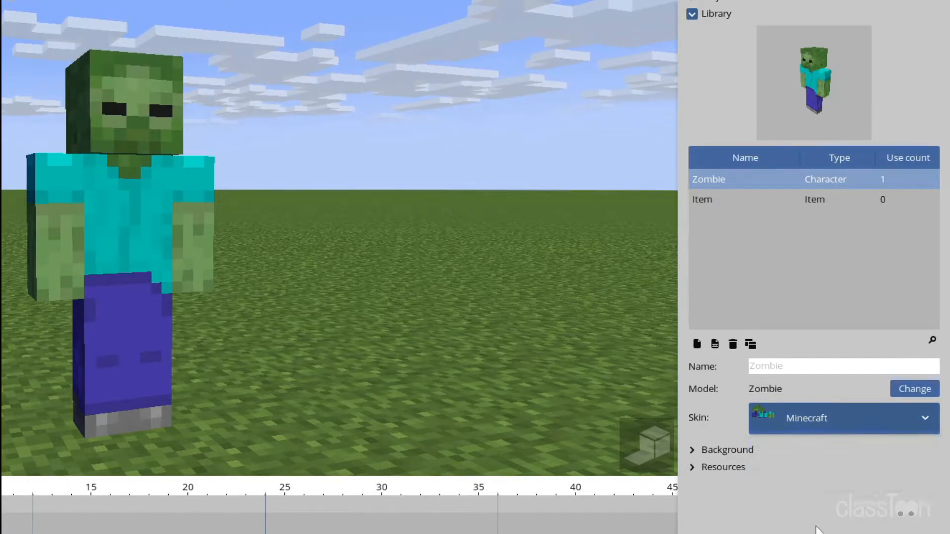
# Create an instance of the library's Item template in the timeline, view the sword in the scene, and delete the template
pyautogui.click(793, 203)
pyautogui.click(793, 203)
pyautogui.click(793, 203)
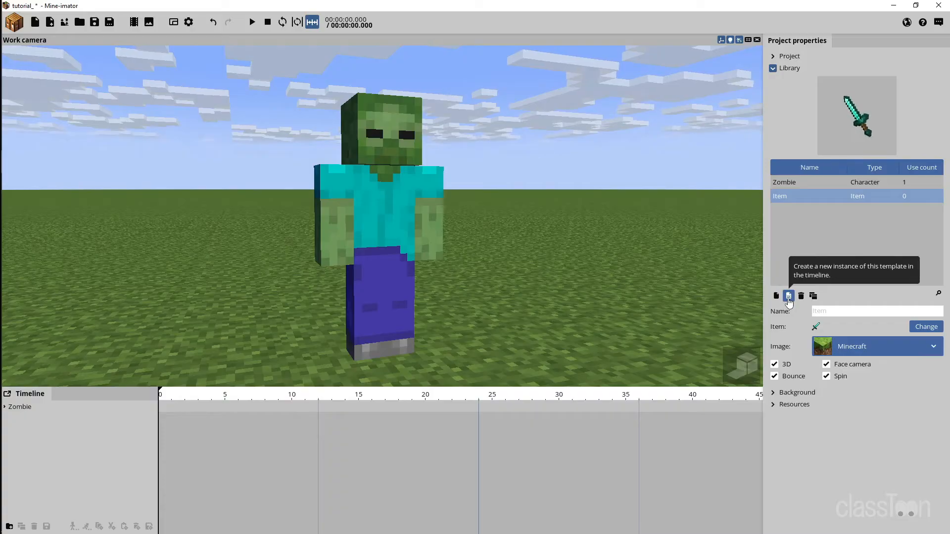
pyautogui.click(416, 442)
pyautogui.moveTo(302, 268); pyautogui.dragTo(242, 273)
pyautogui.moveTo(302, 268); pyautogui.dragTo(242, 275, button='right')
pyautogui.press('w')
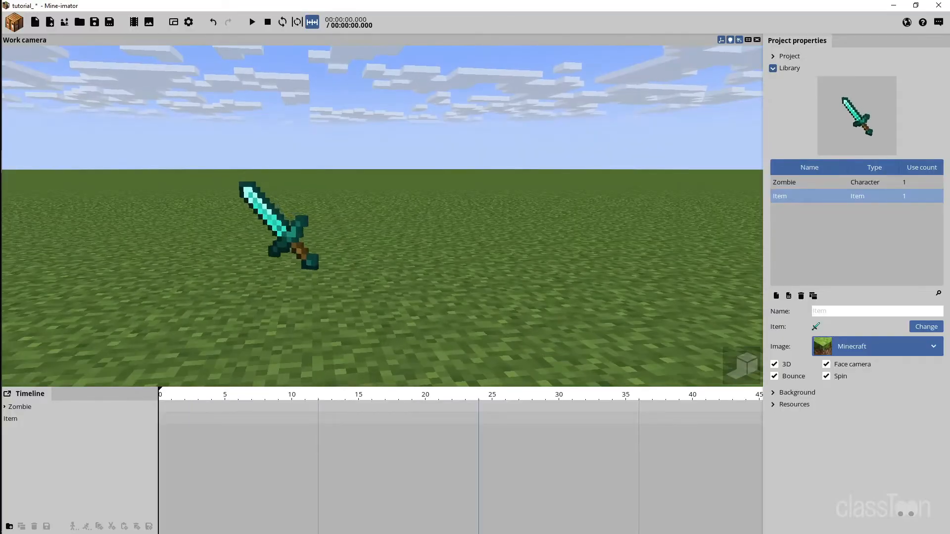
pyautogui.click(805, 301)
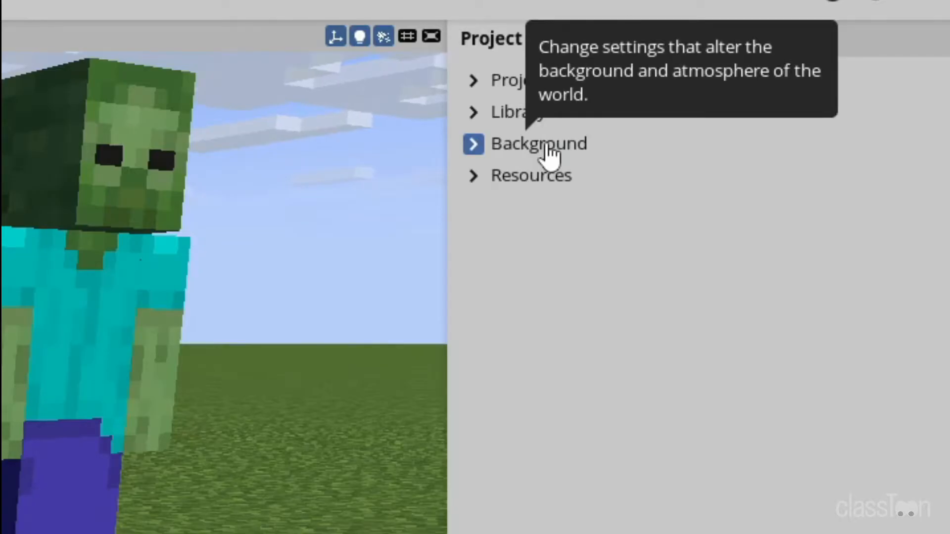
# Expand the Background section and examine the sun texture, moon texture and moon phase choices, keeping Minecraft textures and Full moon
pyautogui.click(545, 153)
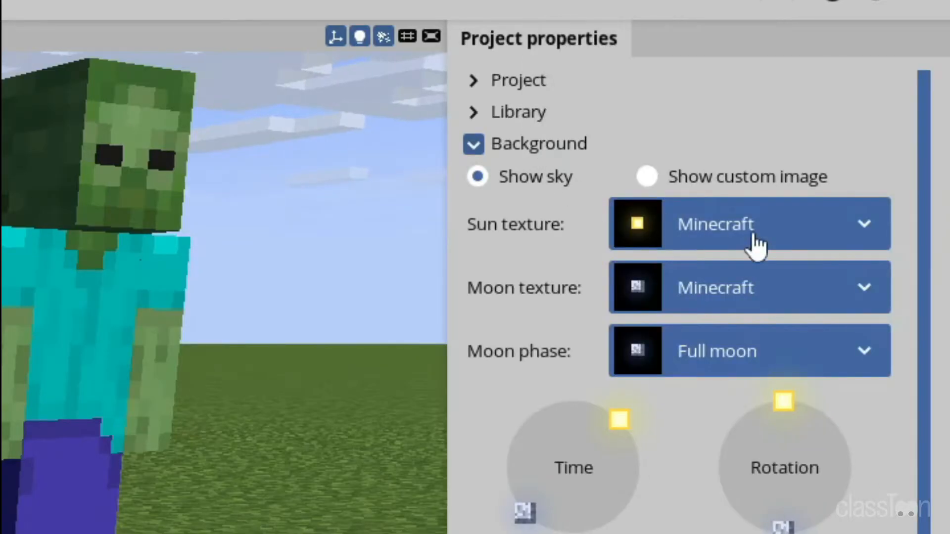
pyautogui.moveTo(932, 305)
pyautogui.mouseDown()
pyautogui.moveTo(926, 394)
pyautogui.moveTo(928, 307)
pyautogui.mouseUp()
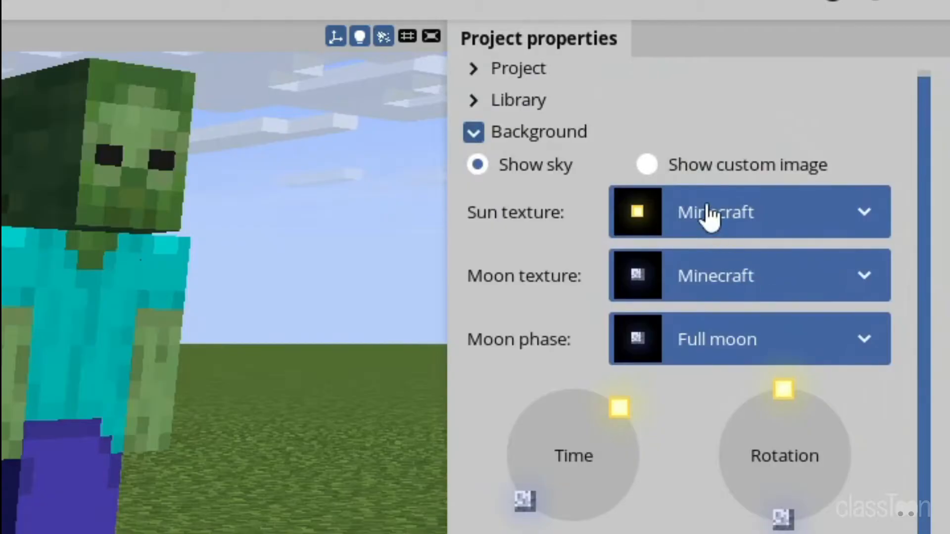
pyautogui.click(708, 210)
pyautogui.click(706, 212)
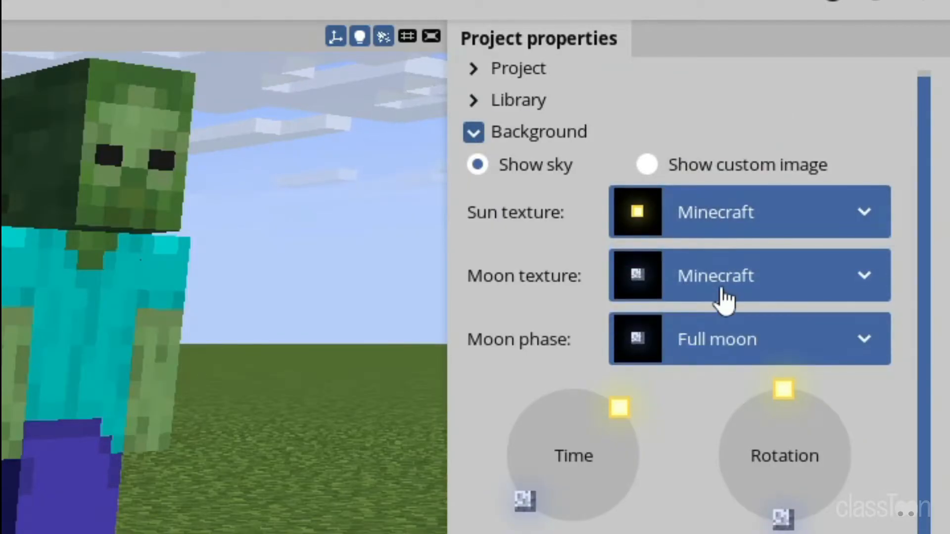
pyautogui.click(722, 296)
pyautogui.click(720, 287)
pyautogui.click(720, 341)
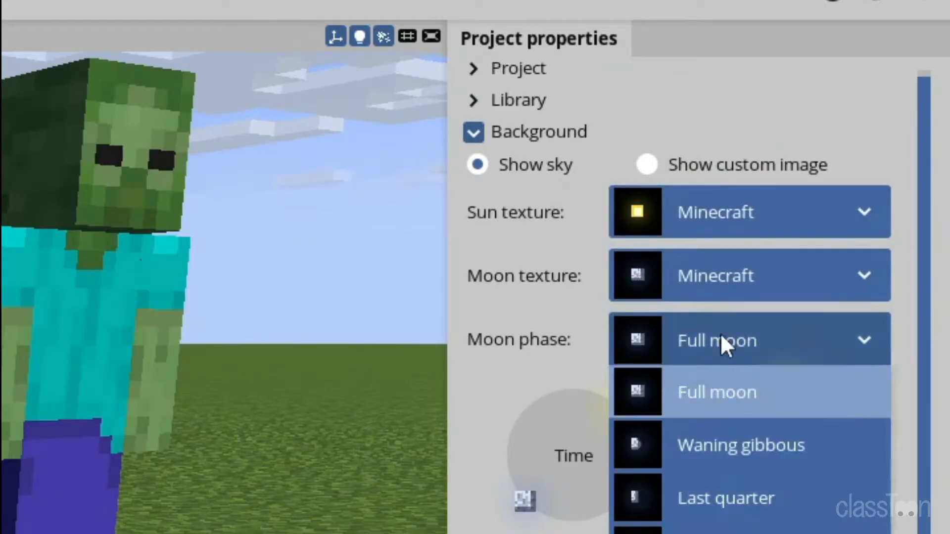
pyautogui.click(760, 336)
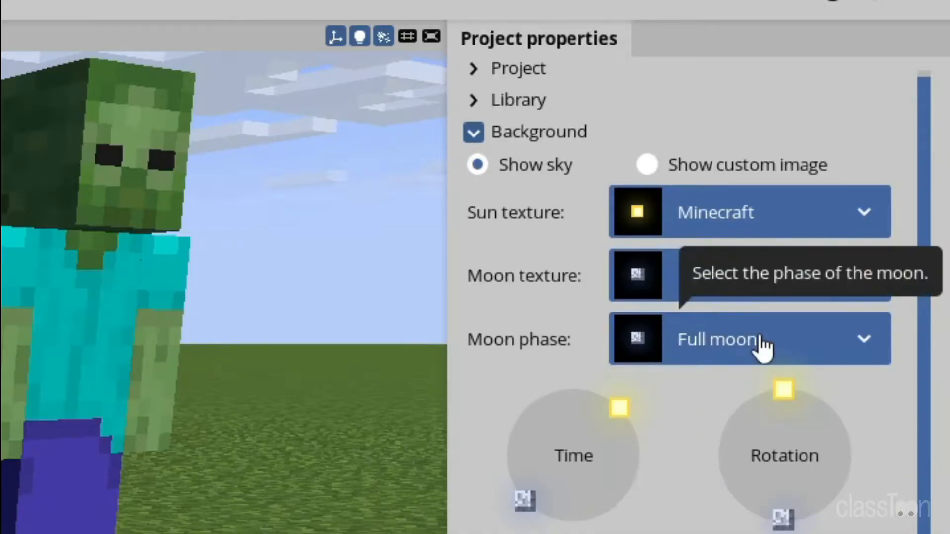
# Try a sunset and other settings for the time of day and the sun and moon rotation
pyautogui.moveTo(624, 425)
pyautogui.mouseDown()
pyautogui.moveTo(628, 417)
pyautogui.moveTo(638, 439)
pyautogui.moveTo(627, 485)
pyautogui.moveTo(583, 491)
pyautogui.moveTo(542, 441)
pyautogui.moveTo(612, 437)
pyautogui.moveTo(609, 502)
pyautogui.moveTo(532, 467)
pyautogui.moveTo(524, 445)
pyautogui.moveTo(530, 464)
pyautogui.mouseUp()
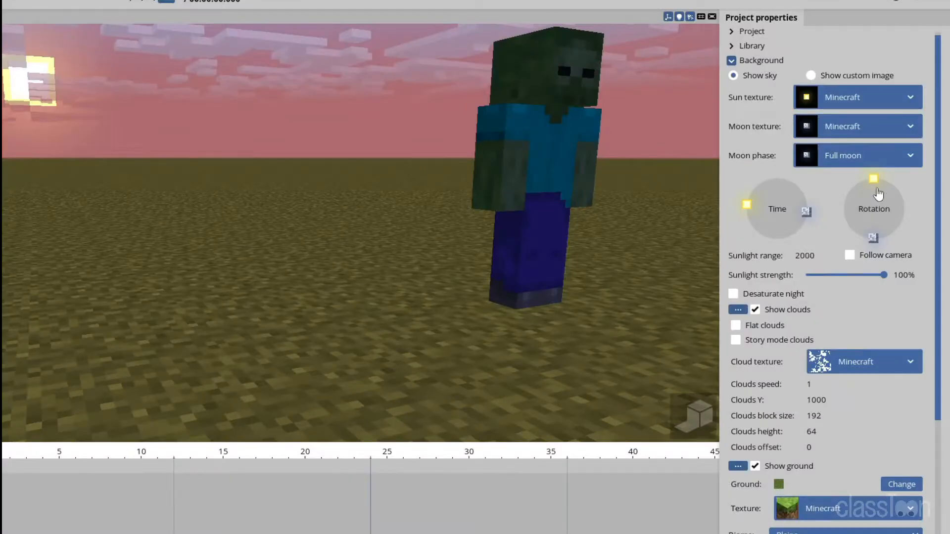
pyautogui.moveTo(879, 195)
pyautogui.mouseDown()
pyautogui.moveTo(900, 218)
pyautogui.moveTo(890, 231)
pyautogui.moveTo(836, 219)
pyautogui.moveTo(875, 203)
pyautogui.mouseUp()
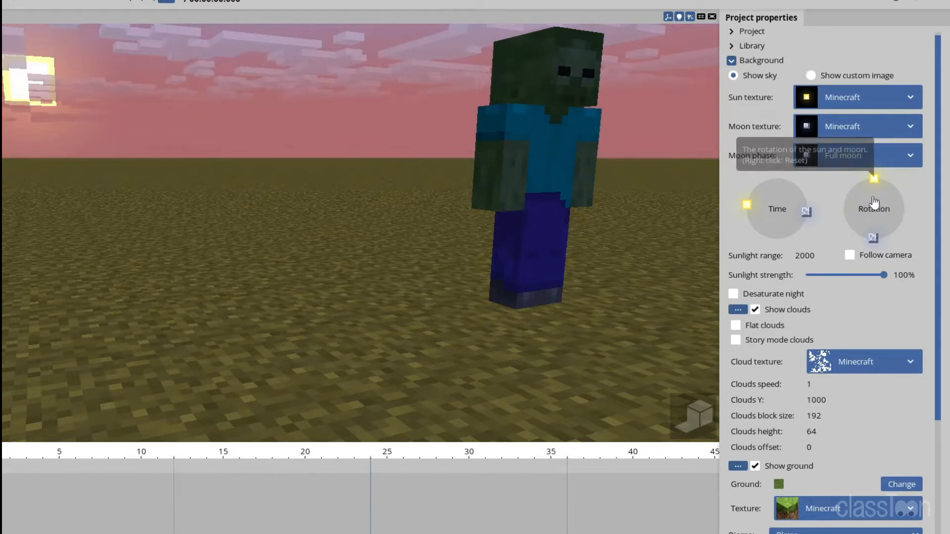
pyautogui.moveTo(775, 213); pyautogui.dragTo(780, 222)
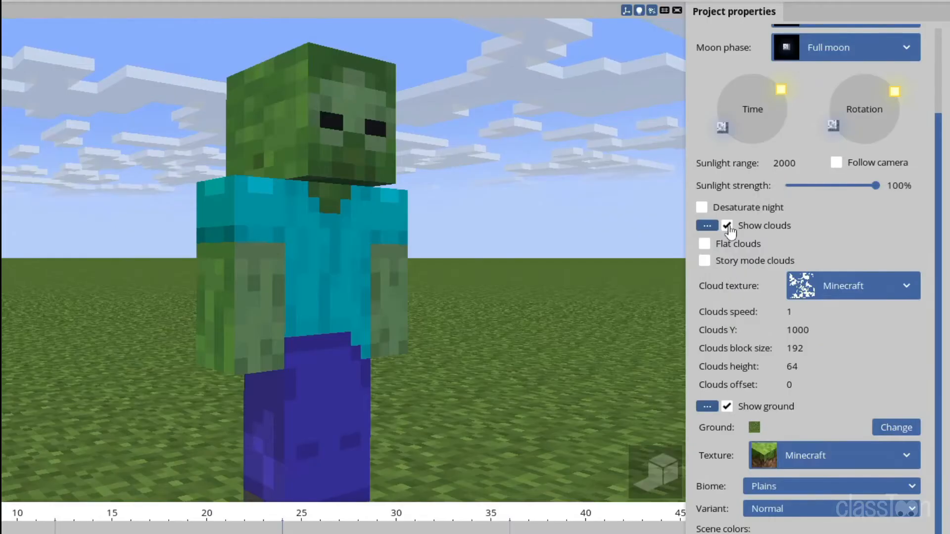
# Try hiding the clouds, flat clouds and story mode clouds, and restore the standard clouds
pyautogui.click(727, 226)
pyautogui.click(726, 225)
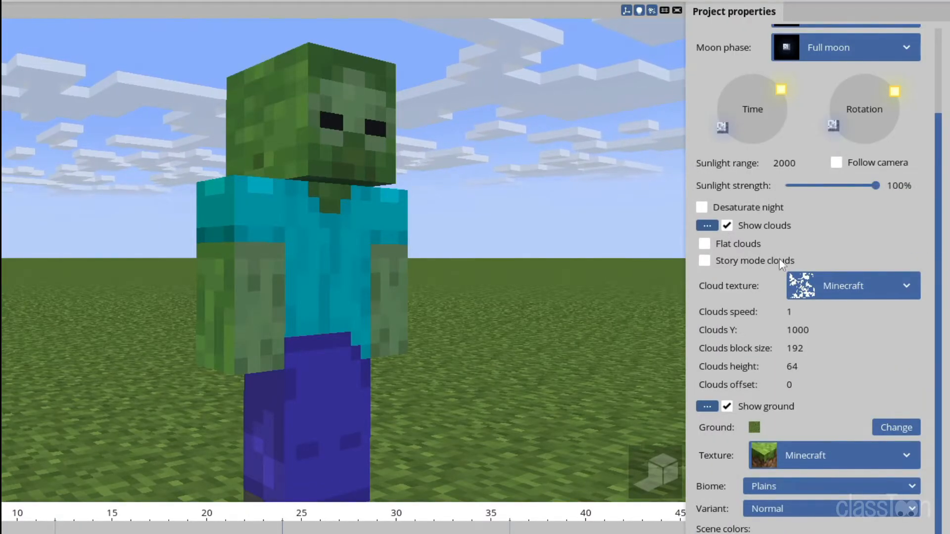
pyautogui.click(739, 251)
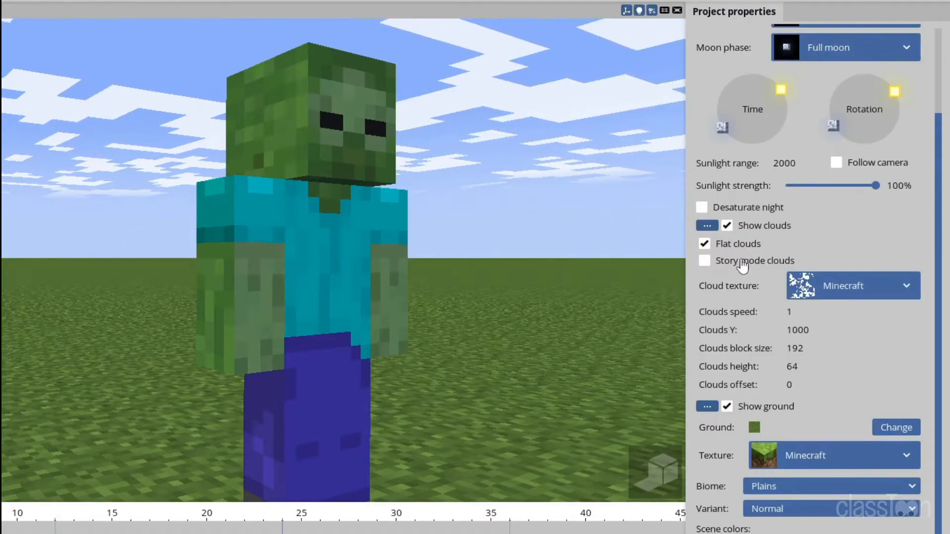
pyautogui.click(740, 261)
pyautogui.click(740, 249)
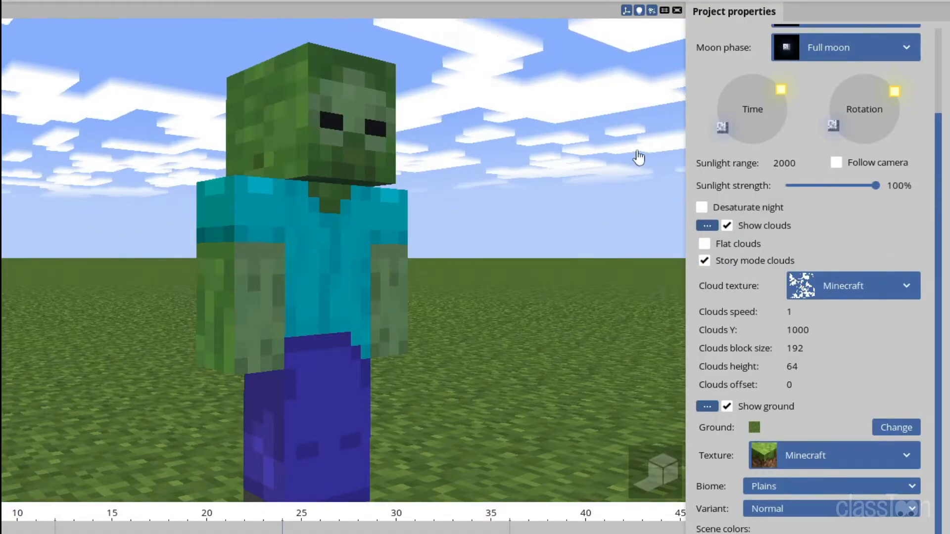
pyautogui.click(737, 262)
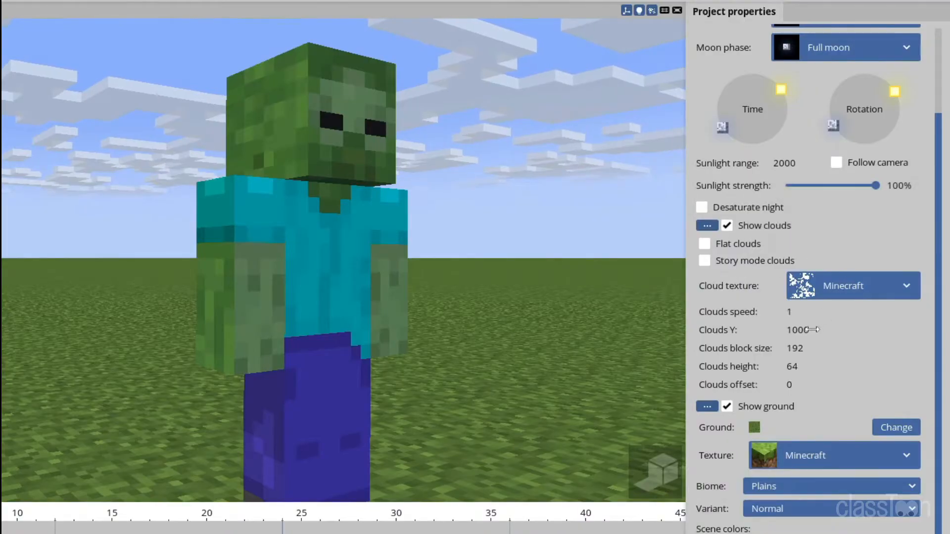
# Try a Clouds Y of 1870 and a different cloud speed, and reset both to their defaults, 1000 and 1
pyautogui.moveTo(352, 214); pyautogui.dragTo(376, 218, button='right')
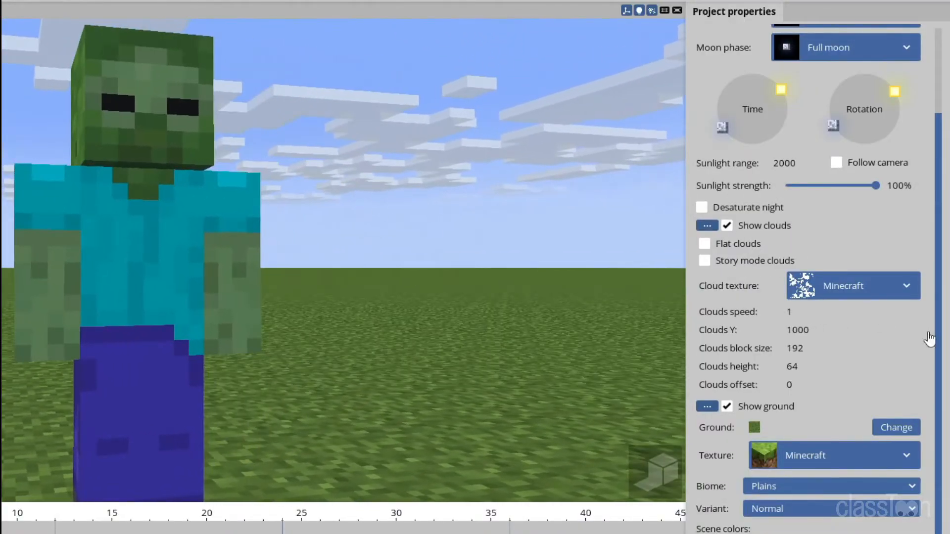
pyautogui.moveTo(804, 329); pyautogui.dragTo(859, 341)
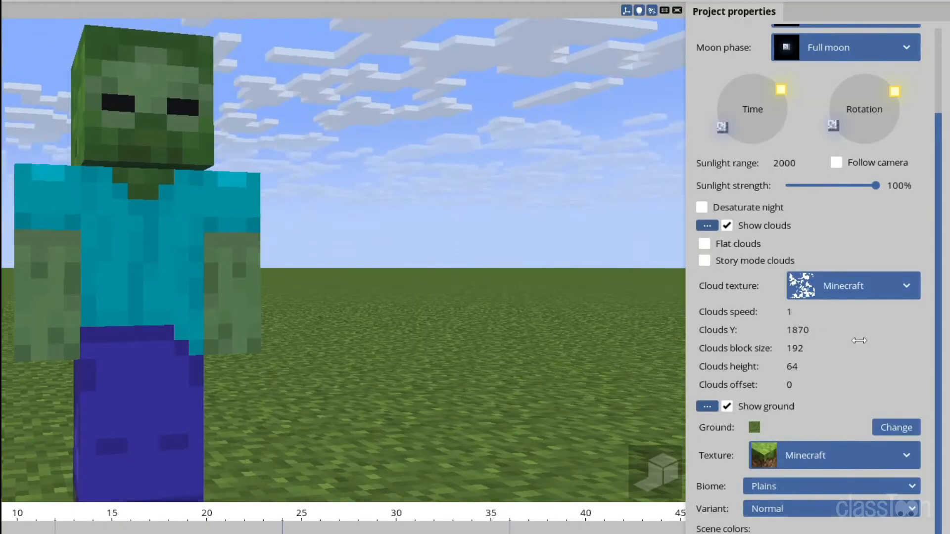
pyautogui.moveTo(789, 315); pyautogui.dragTo(803, 313)
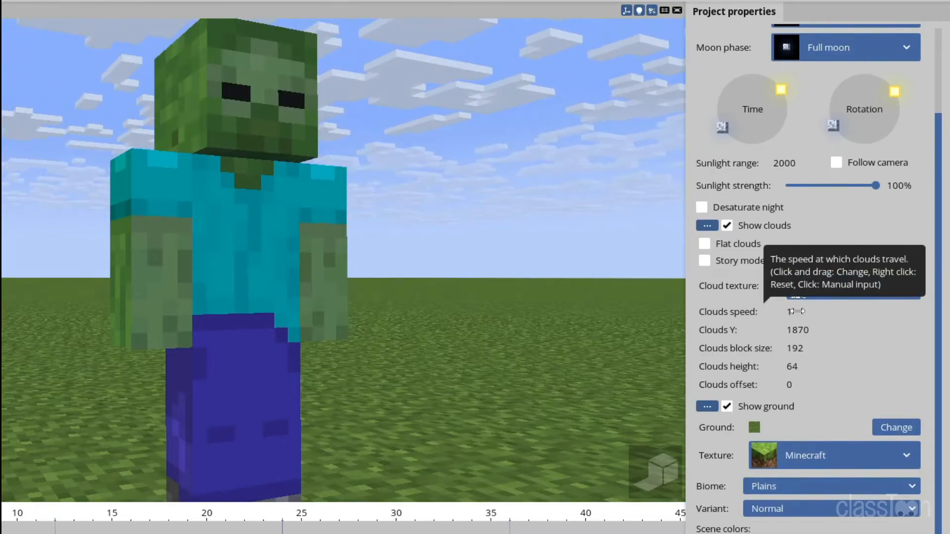
pyautogui.rightClick(795, 312)
pyautogui.moveTo(504, 250); pyautogui.dragTo(666, 228, button='right')
pyautogui.rightClick(798, 330)
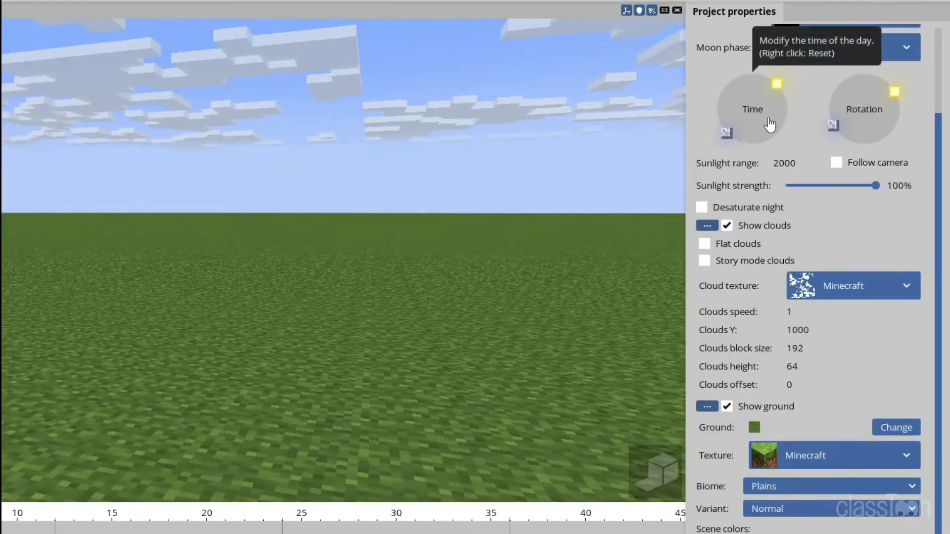
# Reset the rotation of the sun and moon and the time of day to their defaults
pyautogui.rightClick(874, 113)
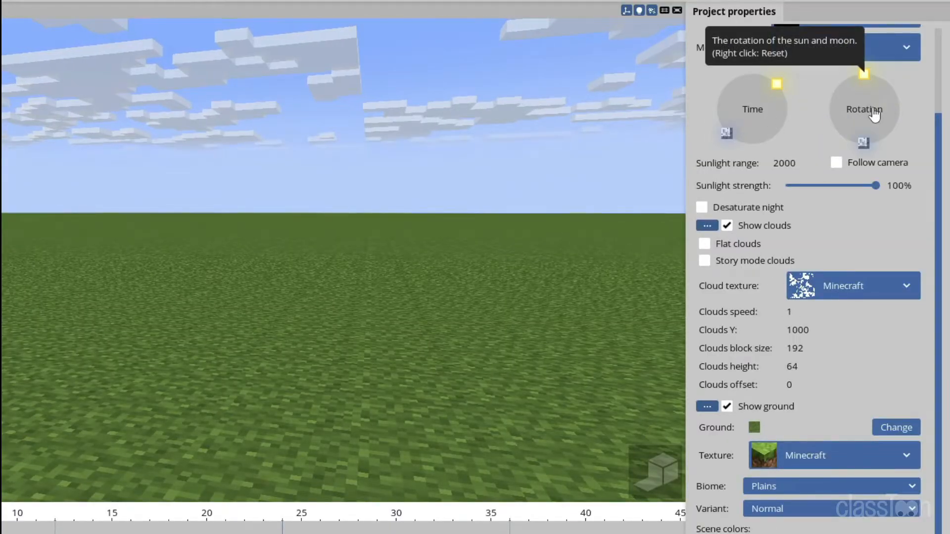
pyautogui.moveTo(781, 121); pyautogui.dragTo(781, 150)
pyautogui.rightClick(764, 121)
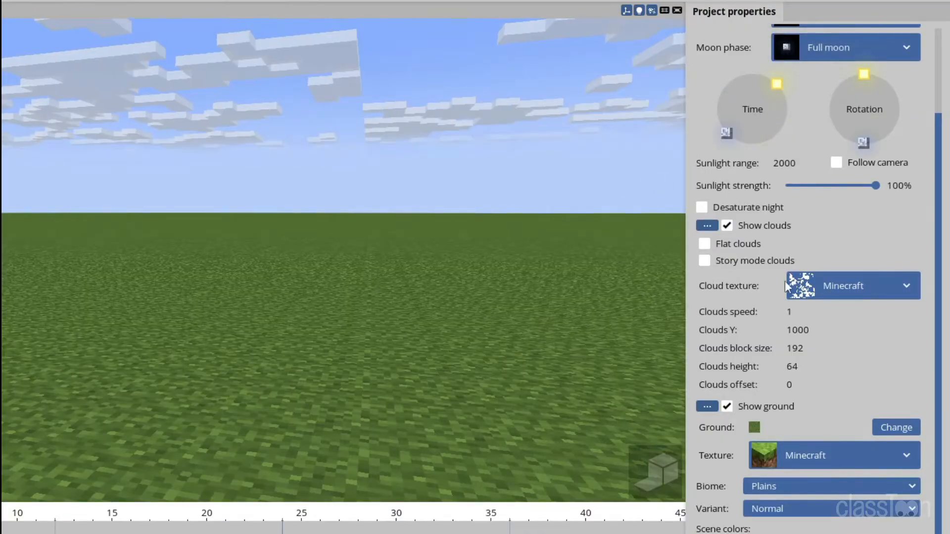
# Set the clouds block size to 16
pyautogui.scroll(-2, 941, 296)
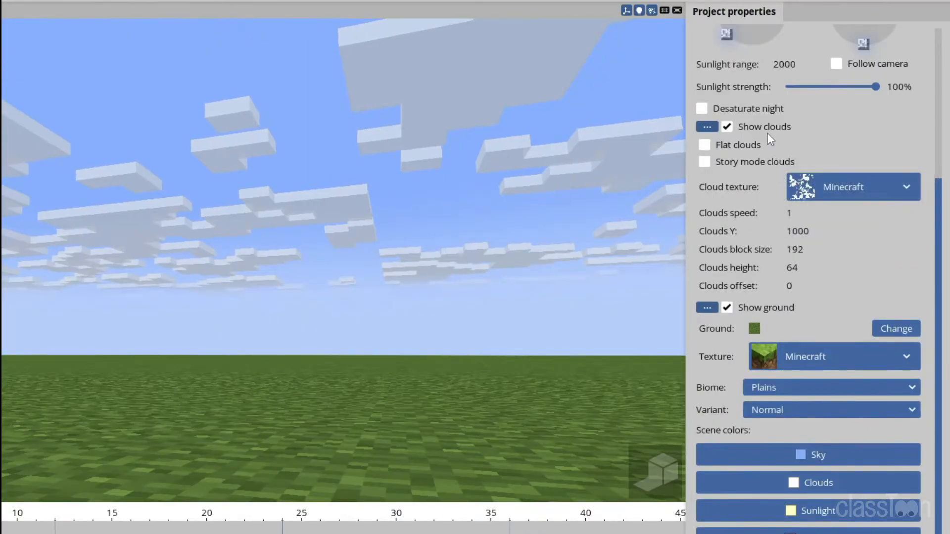
pyautogui.moveTo(794, 246); pyautogui.dragTo(738, 248)
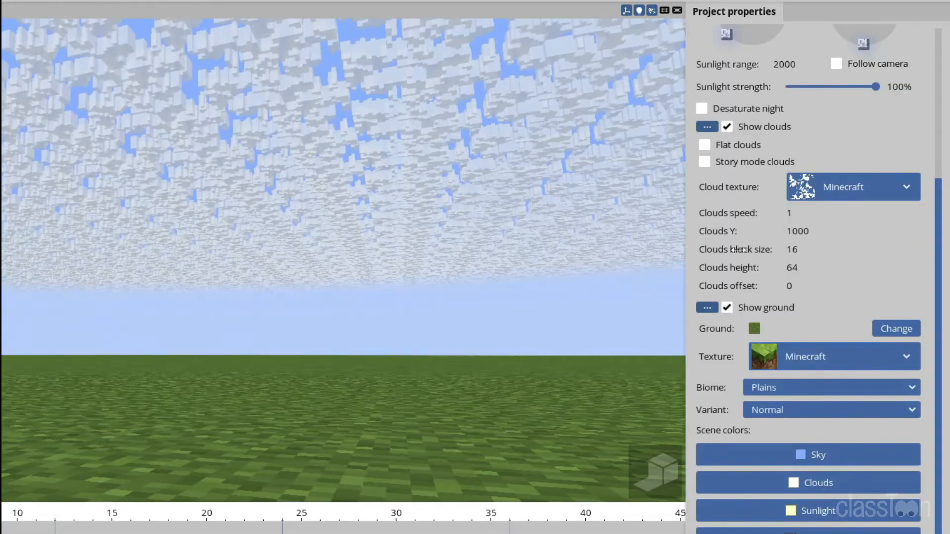
# Reset the clouds block size to its default of 192, and try a clouds offset of 2270 before resetting it to 0
pyautogui.rightClick(793, 252)
pyautogui.moveTo(797, 268)
pyautogui.mouseDown()
pyautogui.moveTo(737, 265)
pyautogui.moveTo(885, 269)
pyautogui.moveTo(791, 271)
pyautogui.mouseUp()
pyautogui.moveTo(790, 286); pyautogui.dragTo(946, 296)
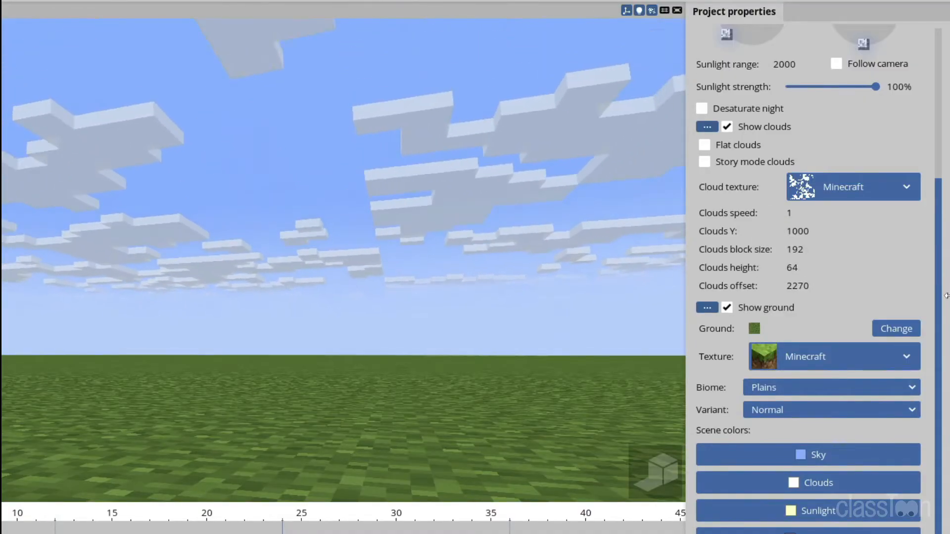
pyautogui.moveTo(836, 320); pyautogui.dragTo(801, 283)
pyautogui.rightClick(791, 286)
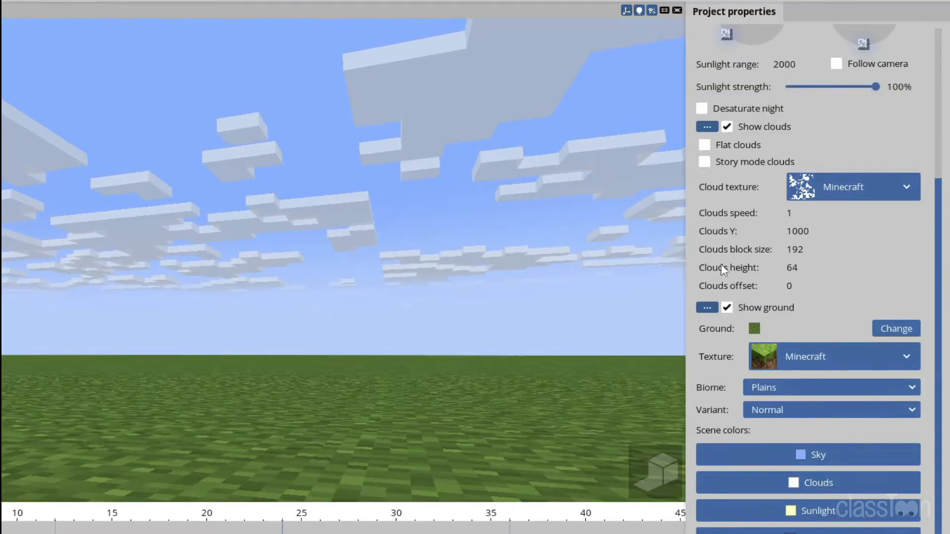
# Try hiding the ground, and show it again
pyautogui.moveTo(595, 332); pyautogui.dragTo(643, 380)
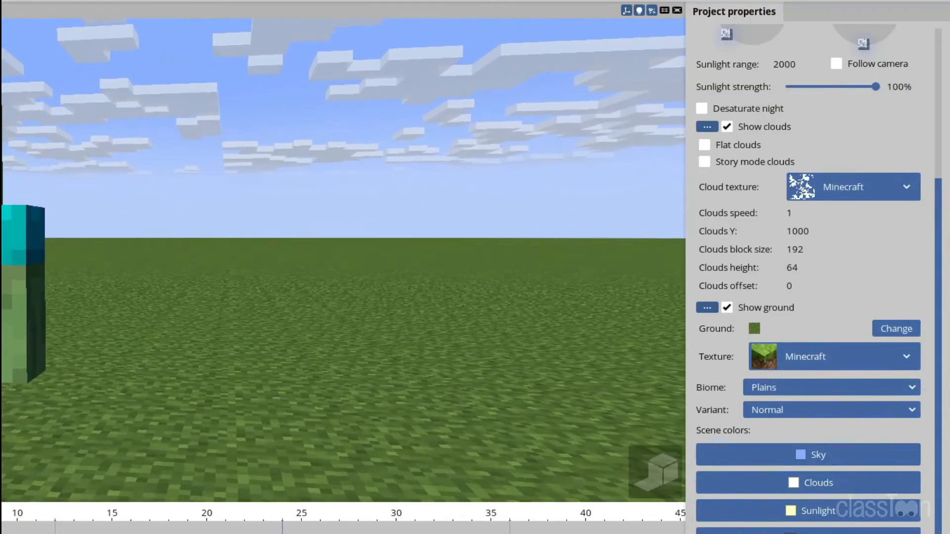
pyautogui.click(727, 308)
pyautogui.click(727, 308)
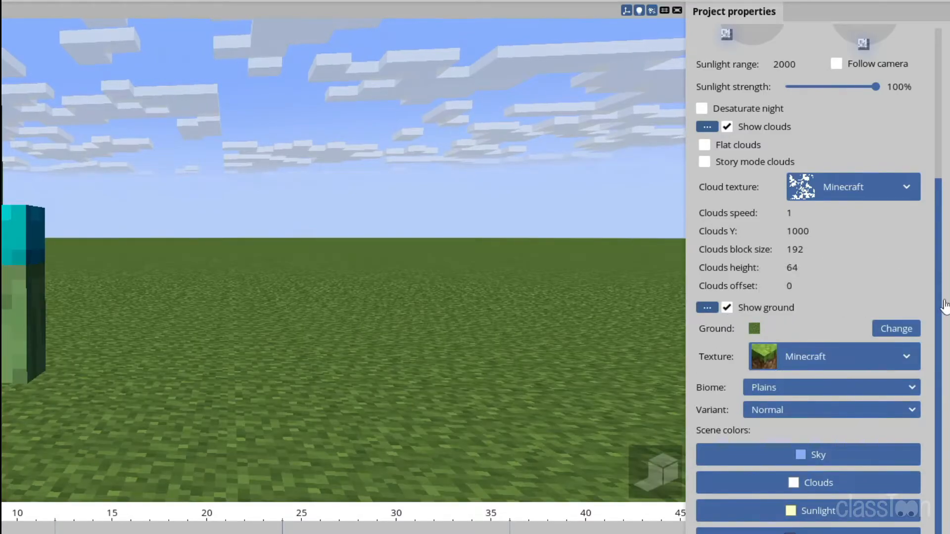
# Try the Jungle and Taiga biomes on the ground, and restore the Plains biome
pyautogui.moveTo(945, 304); pyautogui.dragTo(944, 326)
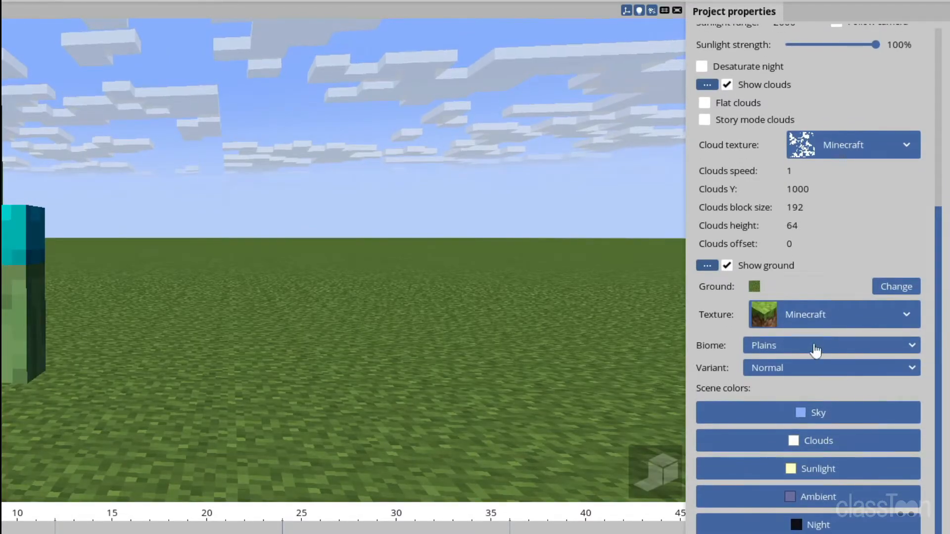
pyautogui.click(781, 346)
pyautogui.click(779, 533)
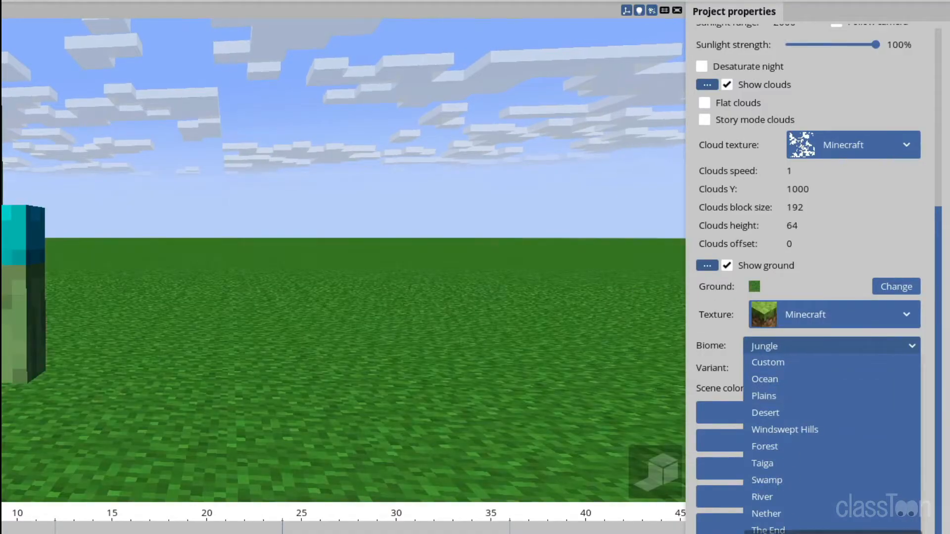
pyautogui.moveTo(413, 411); pyautogui.dragTo(395, 467)
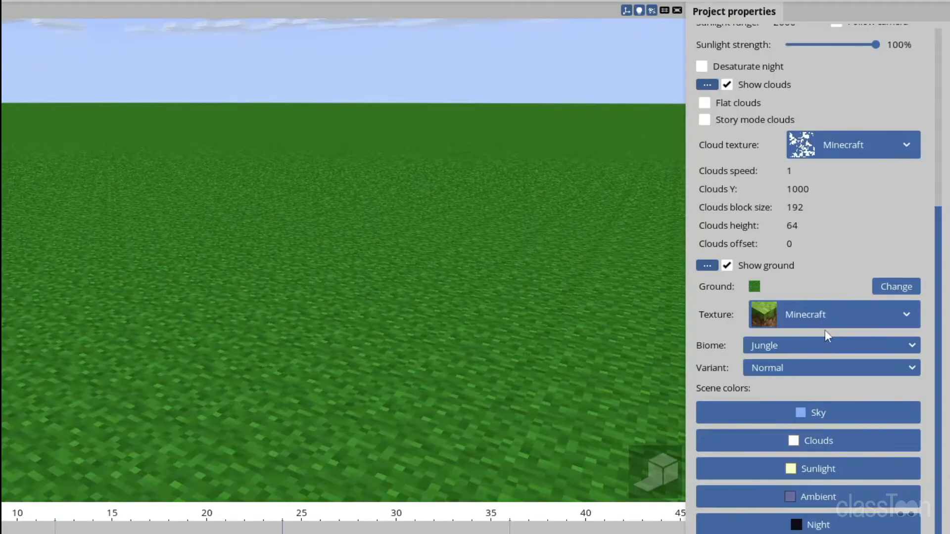
pyautogui.click(820, 346)
pyautogui.click(788, 433)
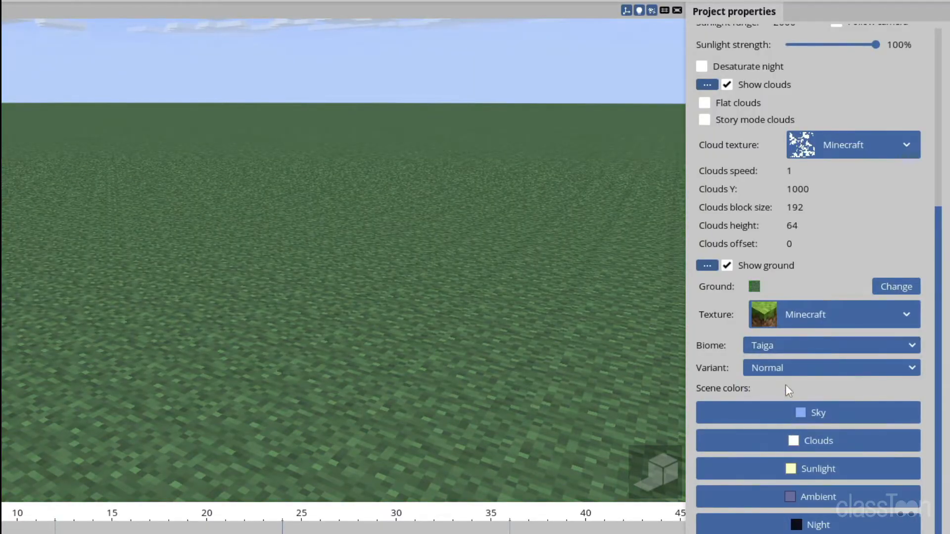
pyautogui.click(778, 348)
pyautogui.click(787, 362)
# Try the Sunflower Plains, Snowy Plains and Ice Spikes variants of the Plains biome, and restore the Normal variant
pyautogui.click(796, 369)
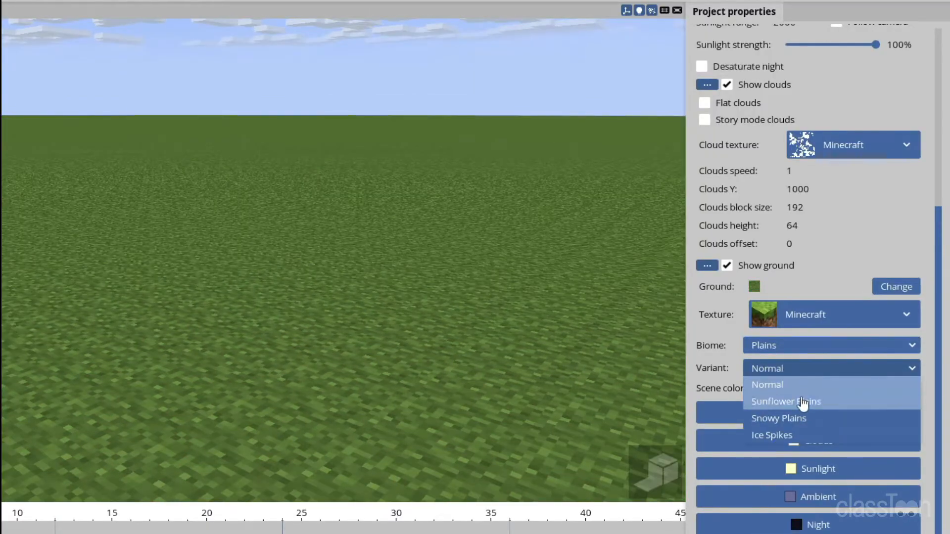
pyautogui.click(798, 401)
pyautogui.click(799, 376)
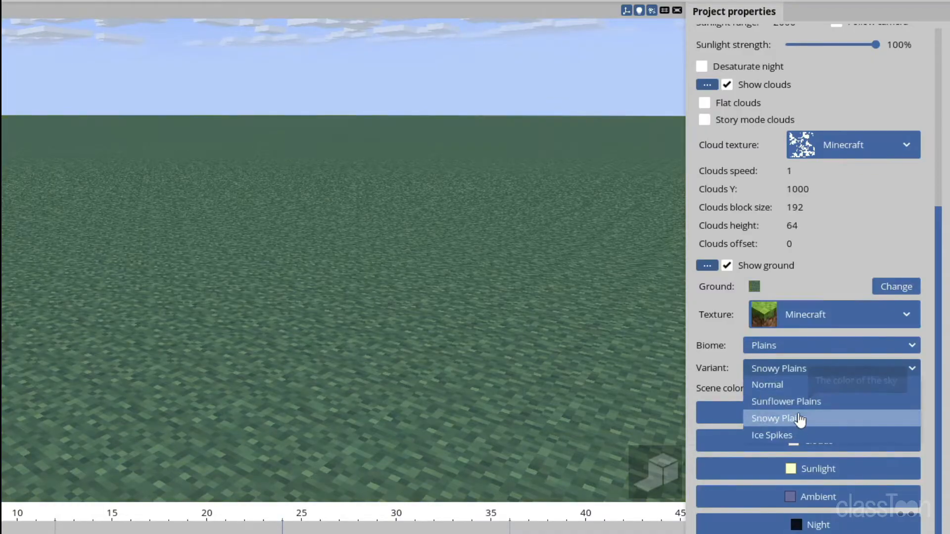
pyautogui.click(799, 418)
pyautogui.click(793, 377)
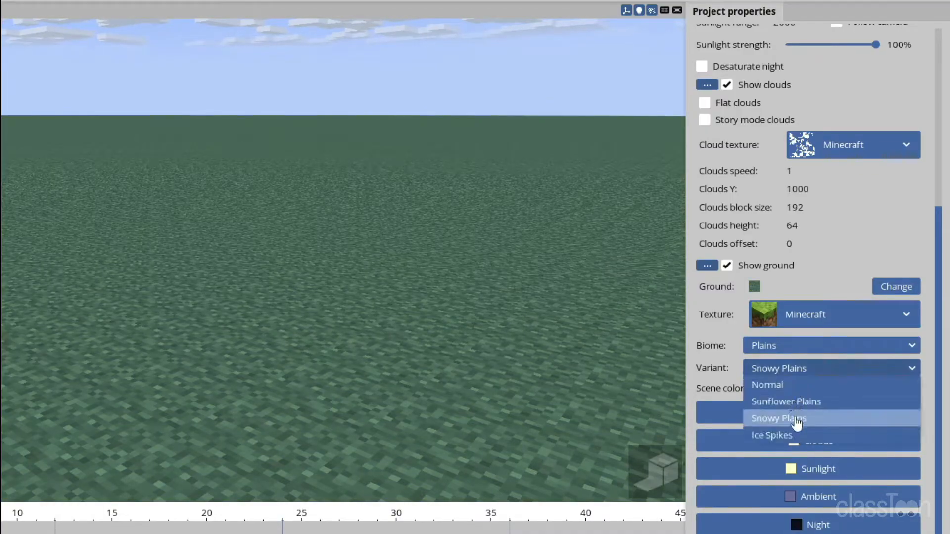
pyautogui.click(792, 434)
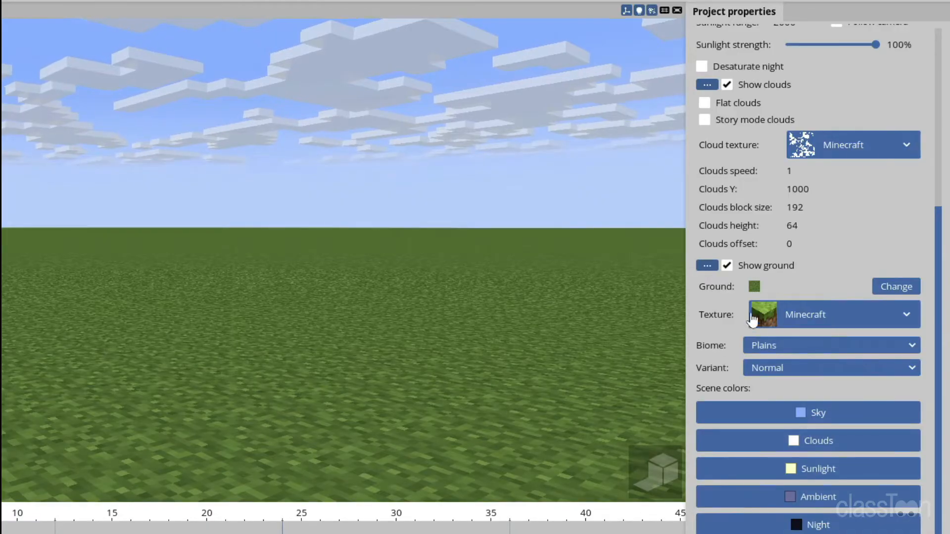
# Try several blocks as the ground, including stone, dirt, gravel, cobweb and the diamond block
pyautogui.click(896, 287)
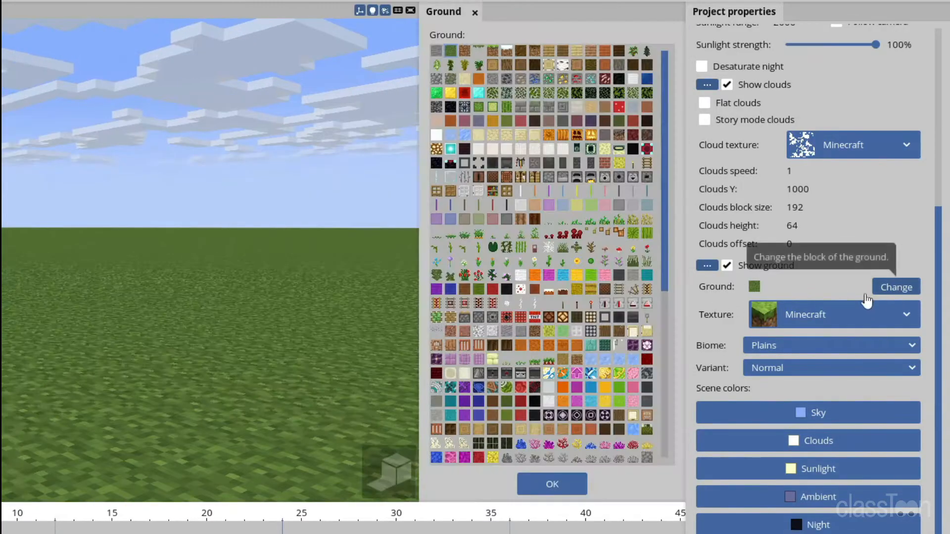
pyautogui.click(442, 52)
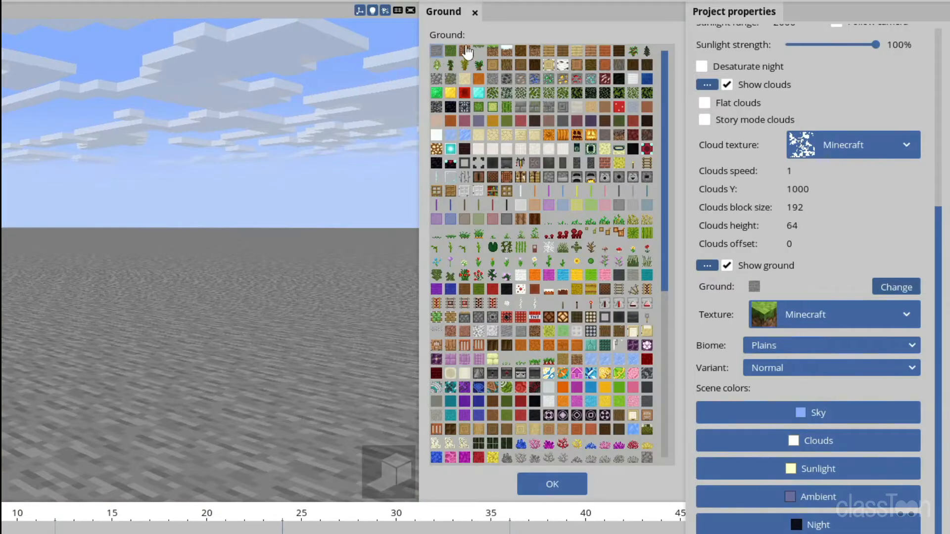
pyautogui.click(465, 50)
pyautogui.click(493, 54)
pyautogui.click(498, 75)
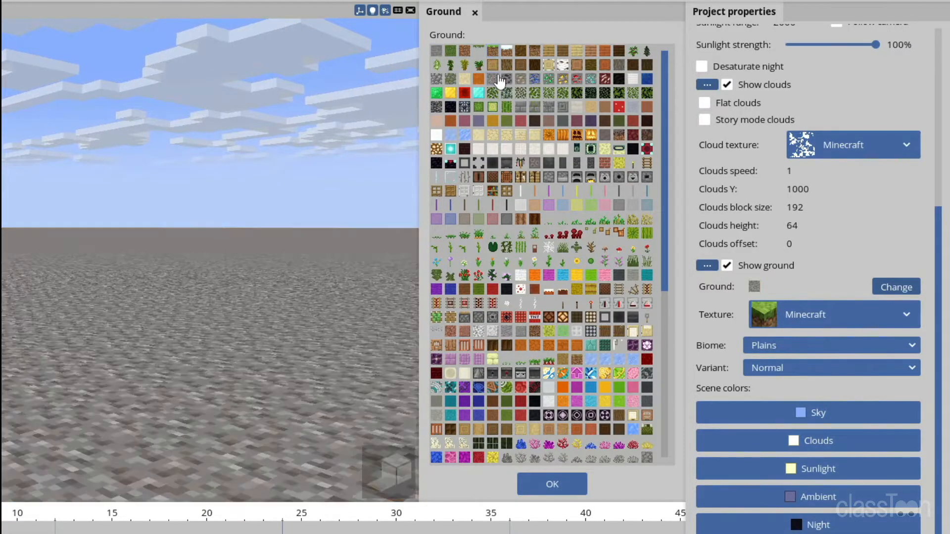
pyautogui.click(511, 122)
pyautogui.click(528, 165)
pyautogui.click(547, 246)
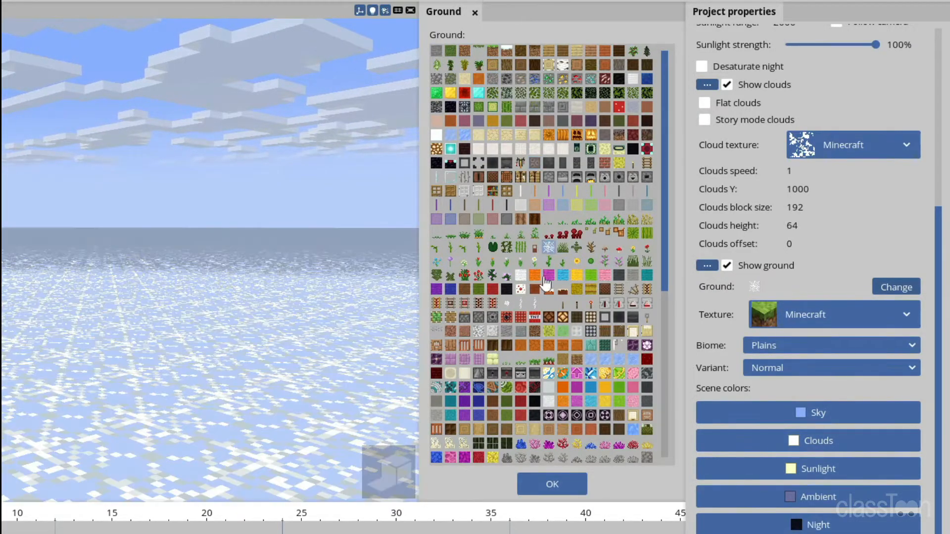
pyautogui.click(481, 94)
# Try lava and water as the ground block, and restore the grass block
pyautogui.moveTo(670, 203); pyautogui.dragTo(665, 367)
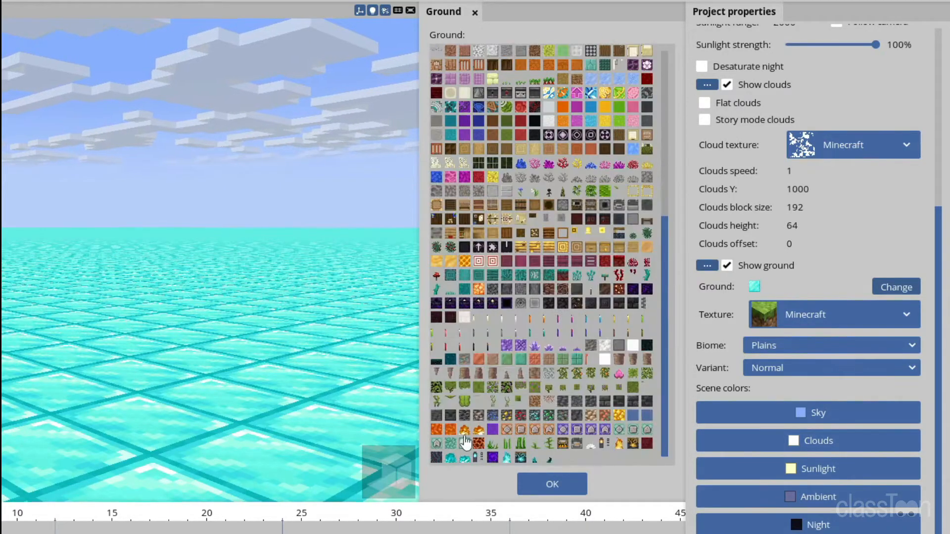
pyautogui.click(452, 430)
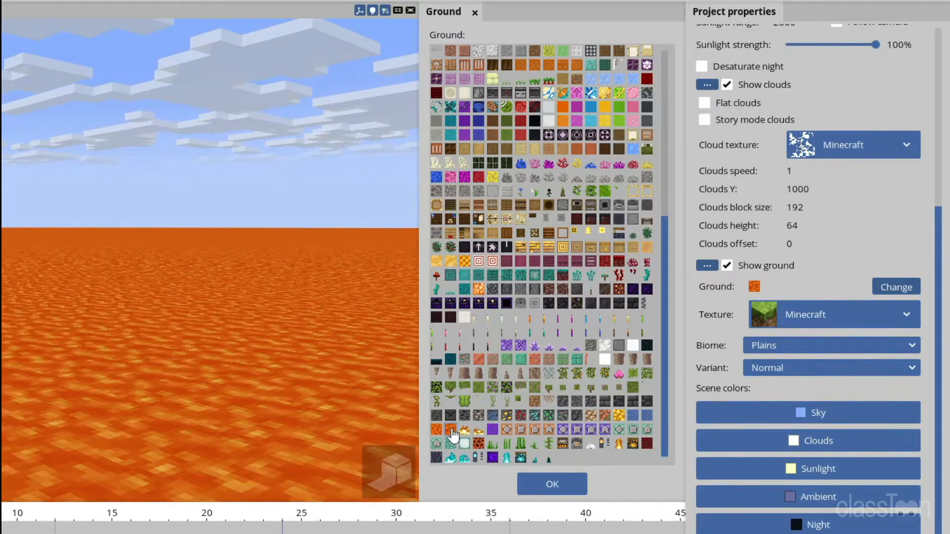
pyautogui.click(634, 417)
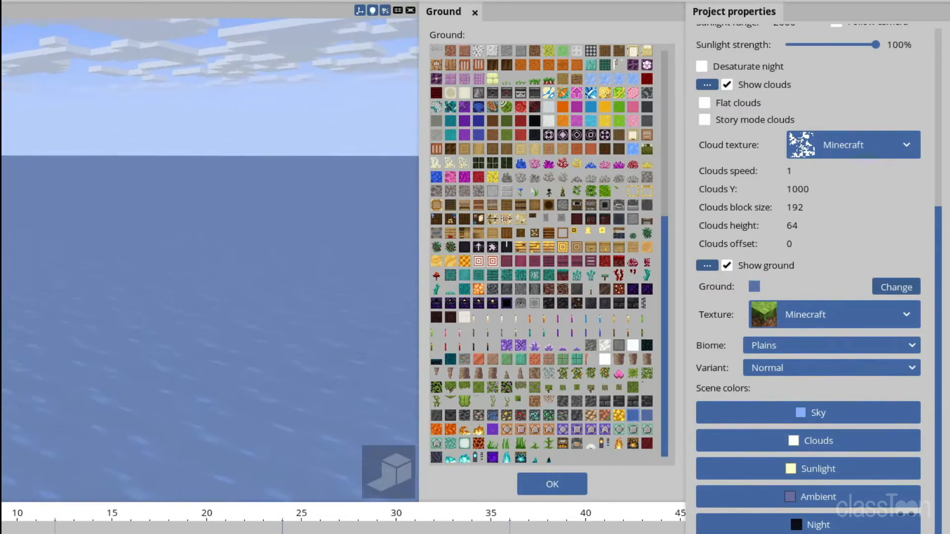
pyautogui.click(633, 428)
pyautogui.click(552, 484)
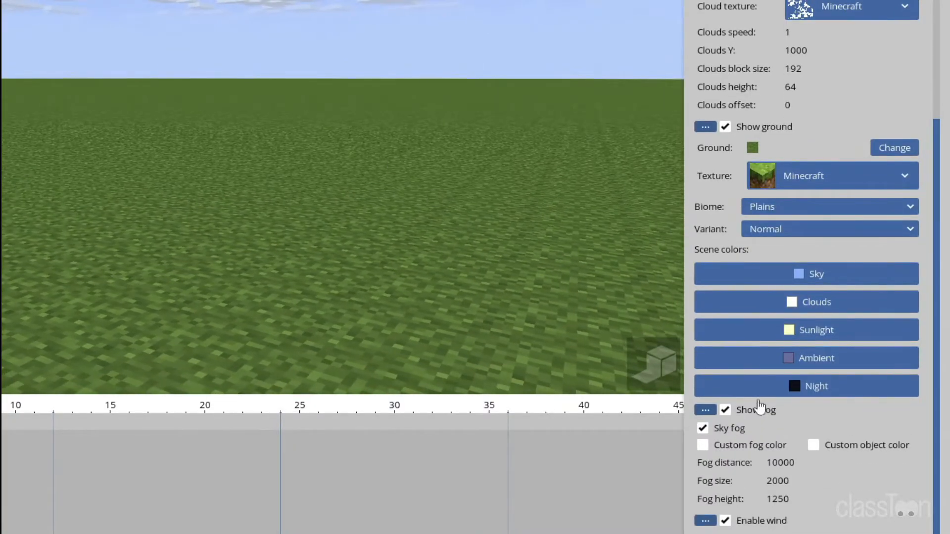
# Try hiding the fog, and show it again
pyautogui.click(726, 412)
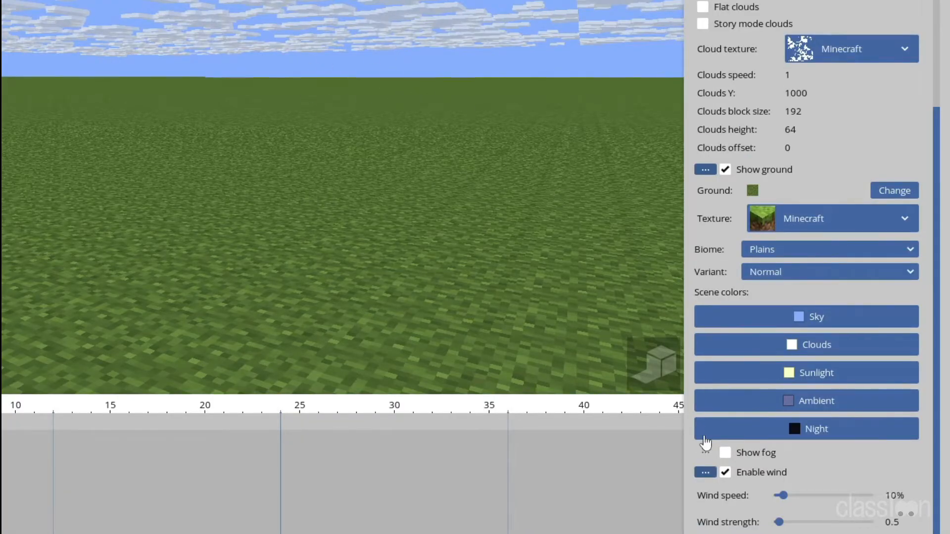
pyautogui.click(725, 453)
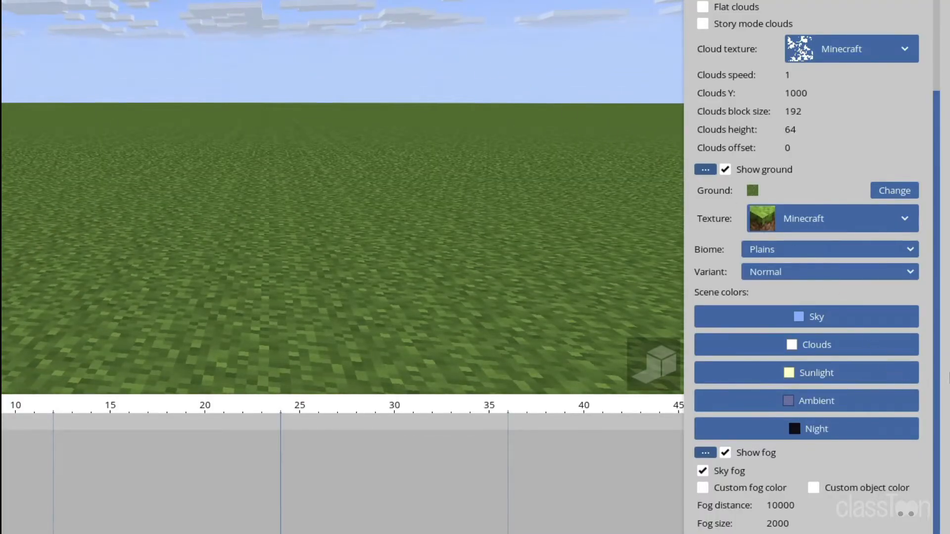
# Try a yellow-green sky color, C7FF0D, and reset the sky to its default color
pyautogui.scroll(-2, 936, 374)
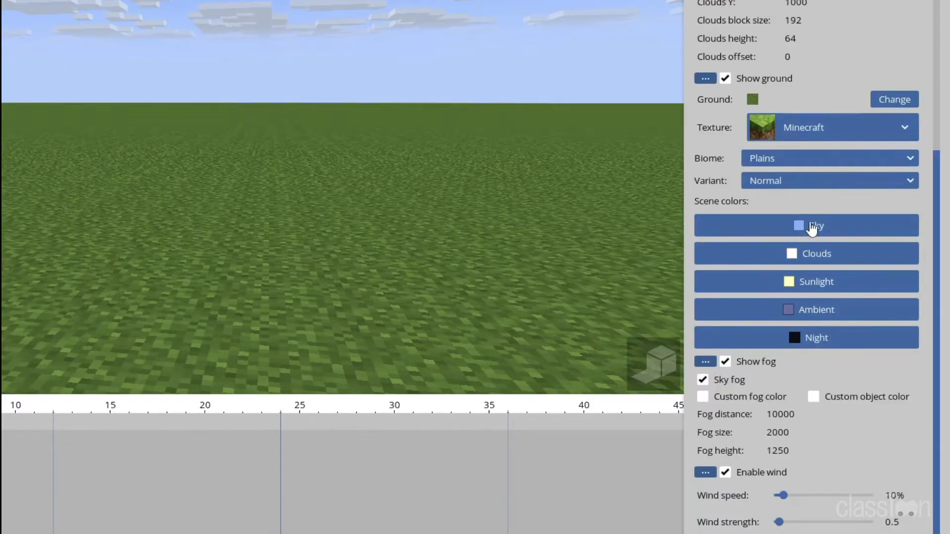
pyautogui.moveTo(431, 222); pyautogui.dragTo(470, 147)
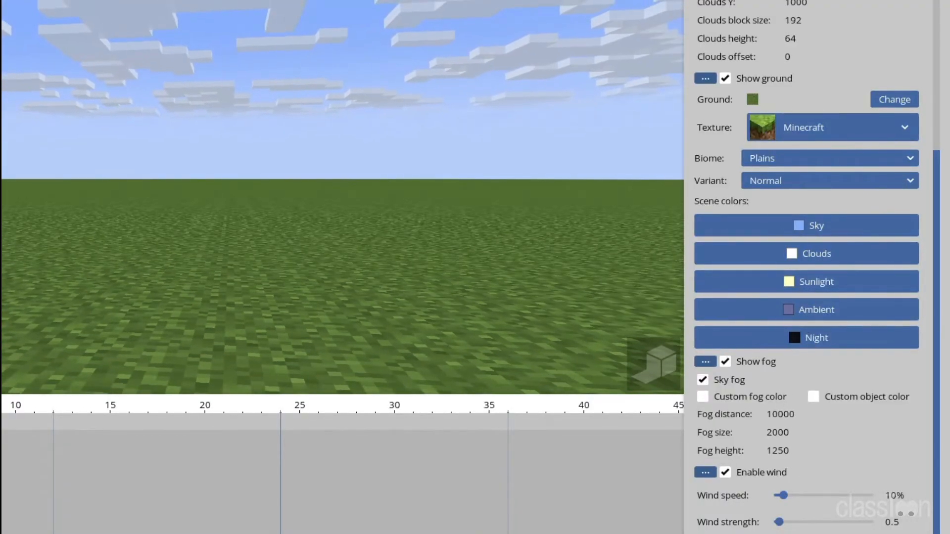
pyautogui.click(813, 225)
pyautogui.moveTo(277, 163); pyautogui.dragTo(294, 259)
pyautogui.moveTo(258, 206); pyautogui.dragTo(279, 133)
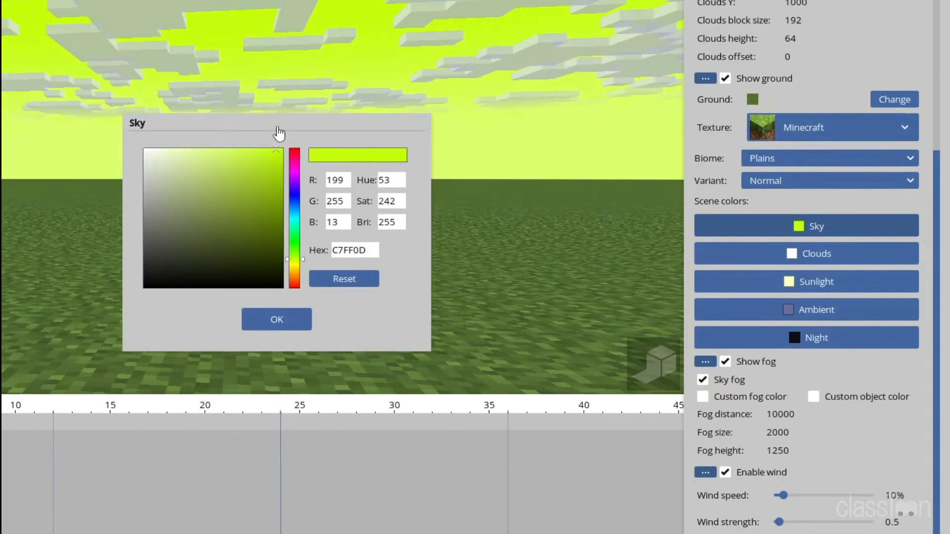
pyautogui.click(338, 292)
pyautogui.click(297, 320)
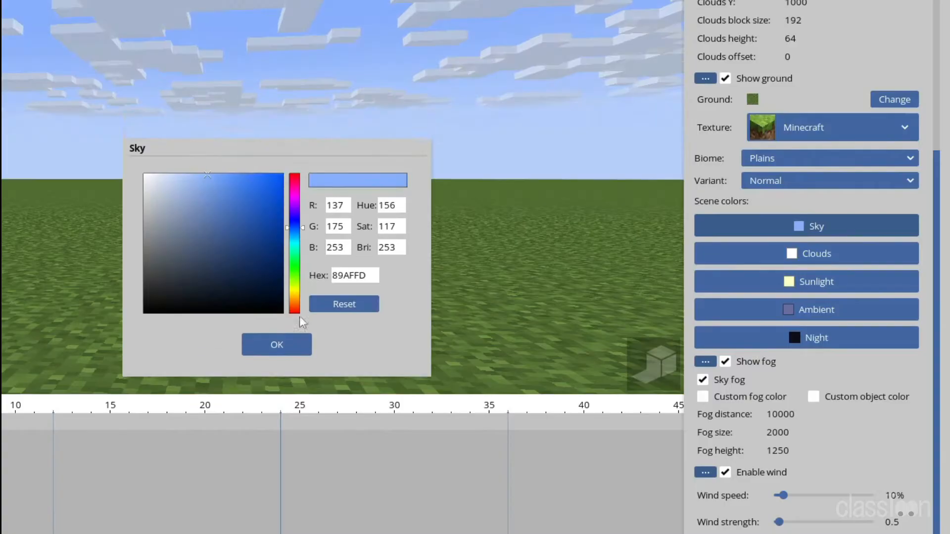
# Try a different clouds color, and reset it to the default white
pyautogui.click(821, 253)
pyautogui.moveTo(282, 244); pyautogui.dragTo(277, 156)
pyautogui.click(335, 280)
pyautogui.click(278, 319)
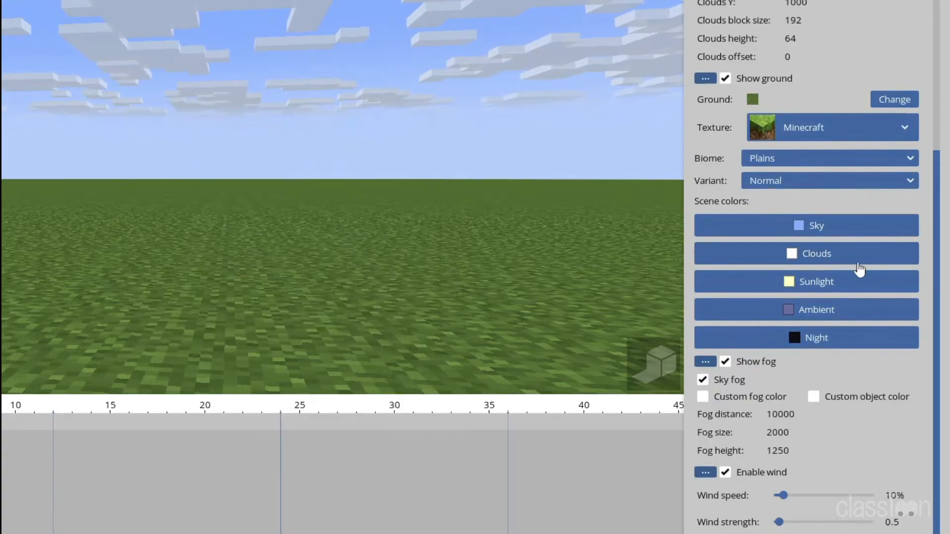
# Try a red sunlight color, FF0008, with the zombie in view, and restore the default sunlight color
pyautogui.moveTo(525, 223); pyautogui.dragTo(544, 287)
pyautogui.moveTo(544, 287); pyautogui.dragTo(559, 271, button='right')
pyautogui.click(764, 289)
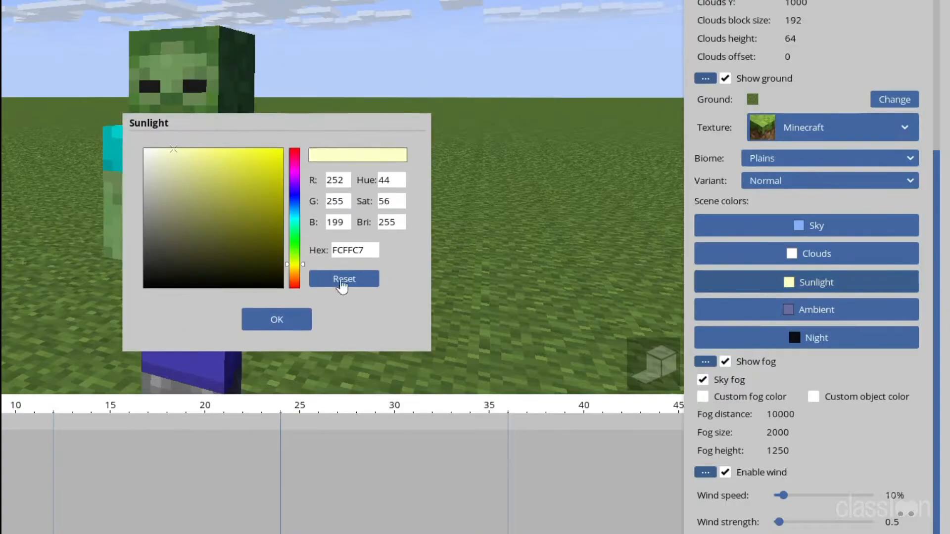
pyautogui.moveTo(311, 128); pyautogui.dragTo(498, 178)
pyautogui.moveTo(480, 270); pyautogui.dragTo(473, 183)
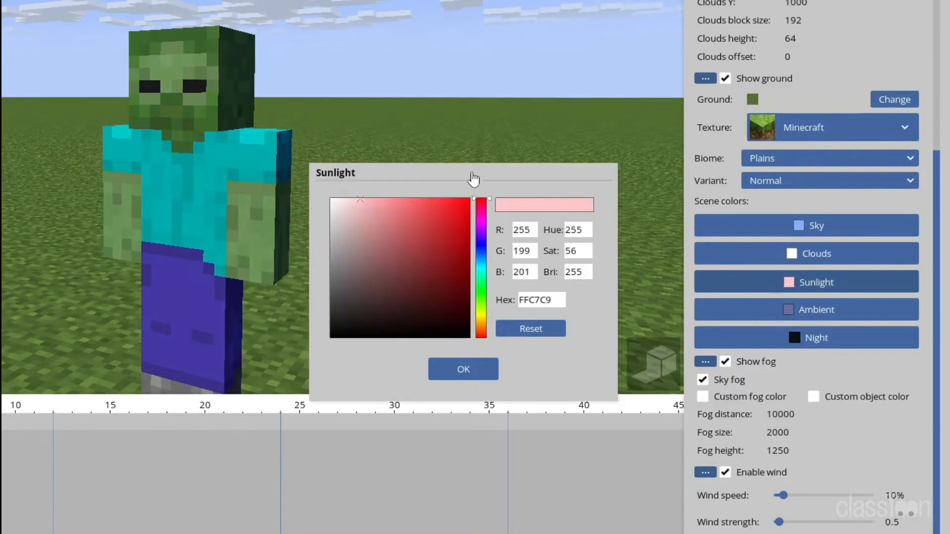
pyautogui.moveTo(453, 257); pyautogui.dragTo(471, 194)
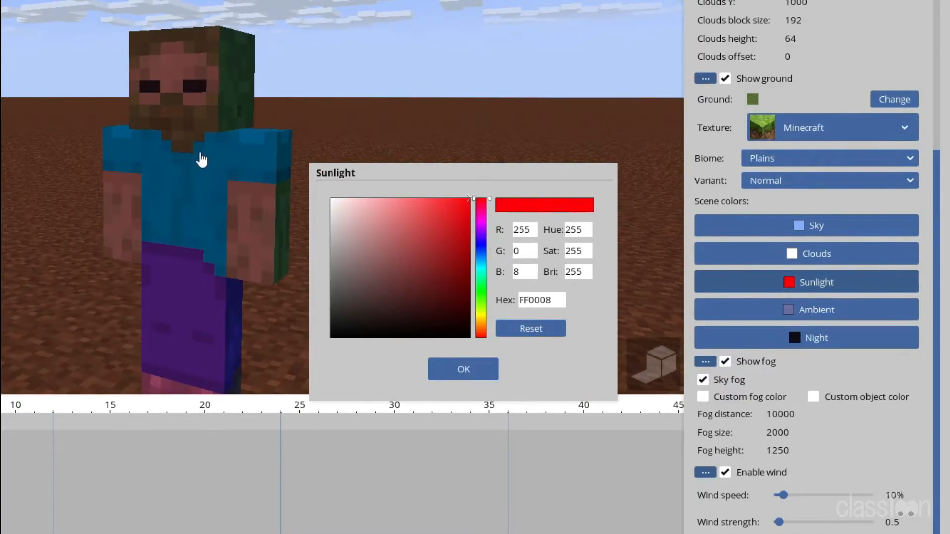
pyautogui.moveTo(115, 157); pyautogui.dragTo(173, 187)
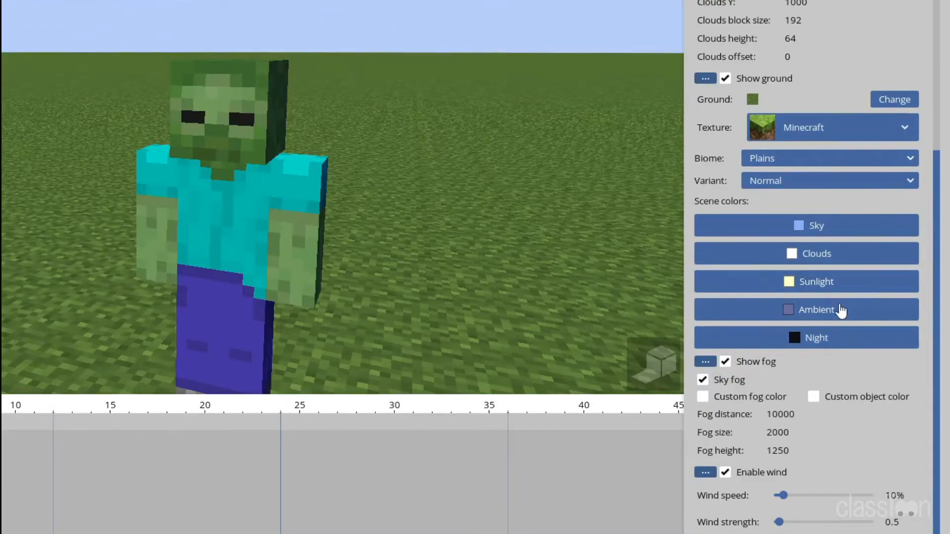
# Set the ambient scene color to bright green, 33FF00
pyautogui.click(841, 310)
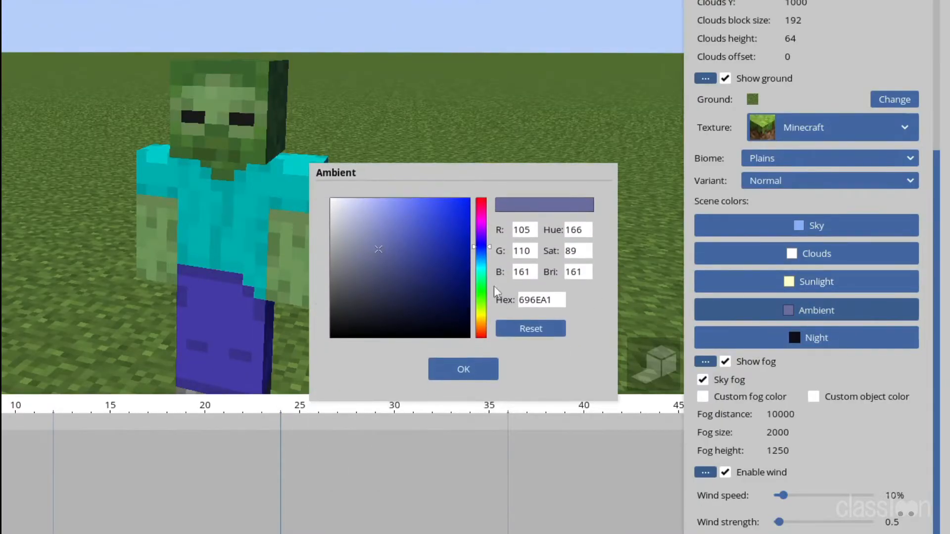
pyautogui.moveTo(481, 280); pyautogui.dragTo(486, 296)
pyautogui.moveTo(472, 265); pyautogui.dragTo(473, 200)
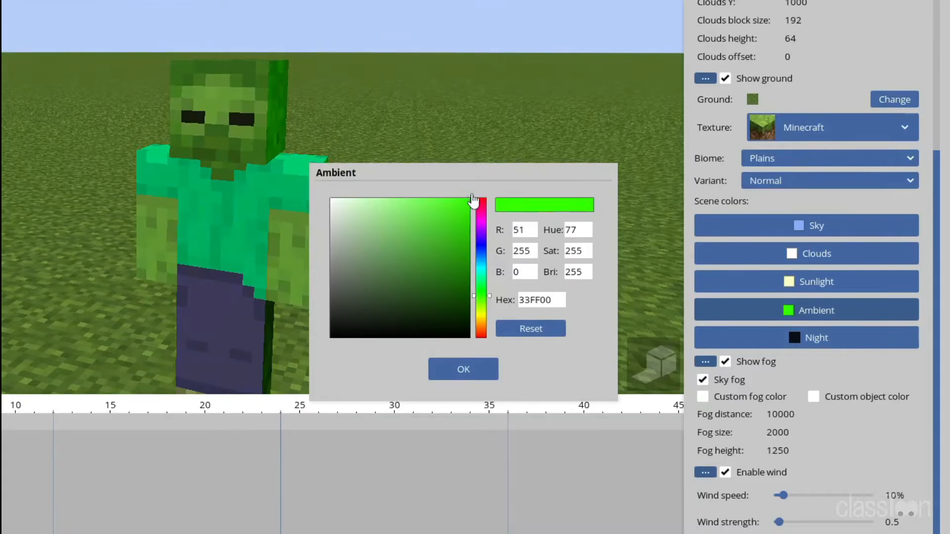
# Try pure red (FF0000) and other shades for the Ambient scene color, and reset it to its default
pyautogui.moveTo(486, 303); pyautogui.dragTo(482, 339)
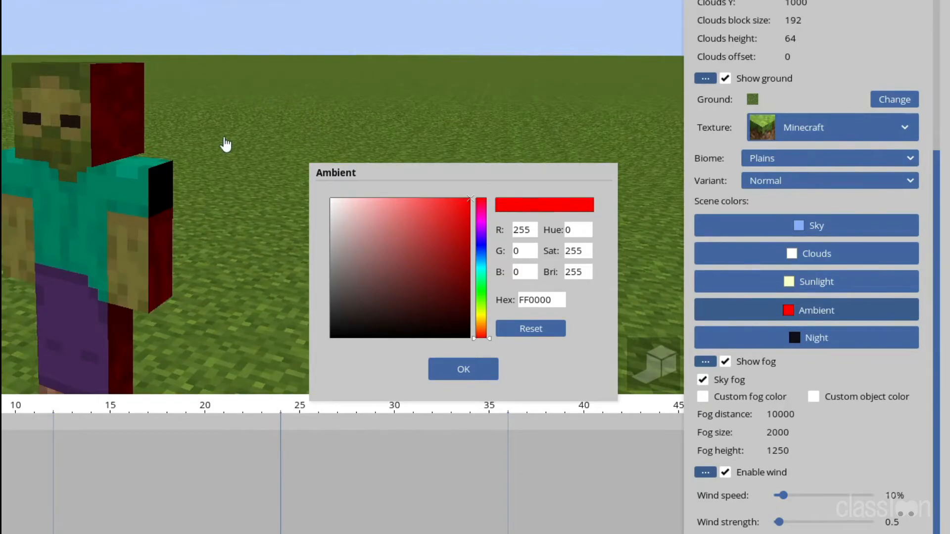
pyautogui.moveTo(461, 275); pyautogui.dragTo(411, 206)
pyautogui.click(521, 330)
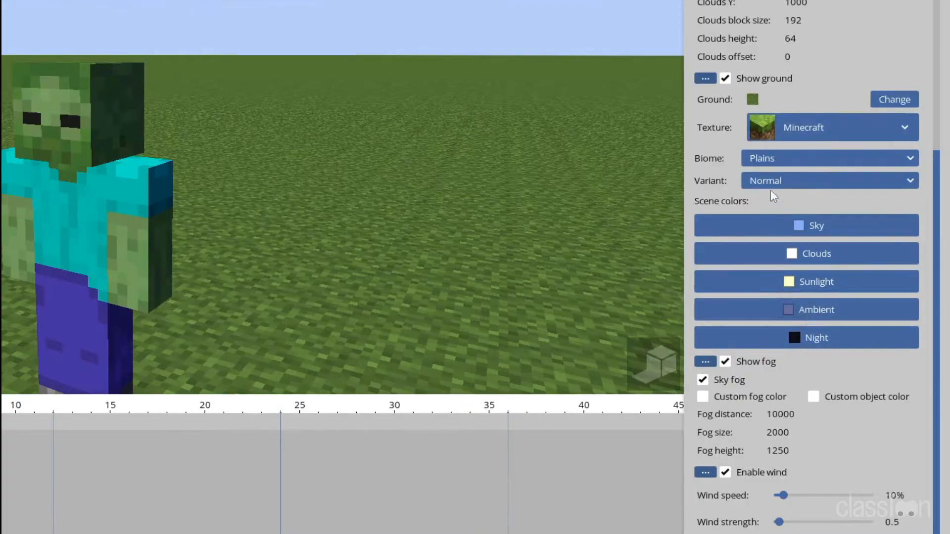
# Turn the time of day to night and set the Night scene color to red FF070F
pyautogui.scroll(5, 922, 206)
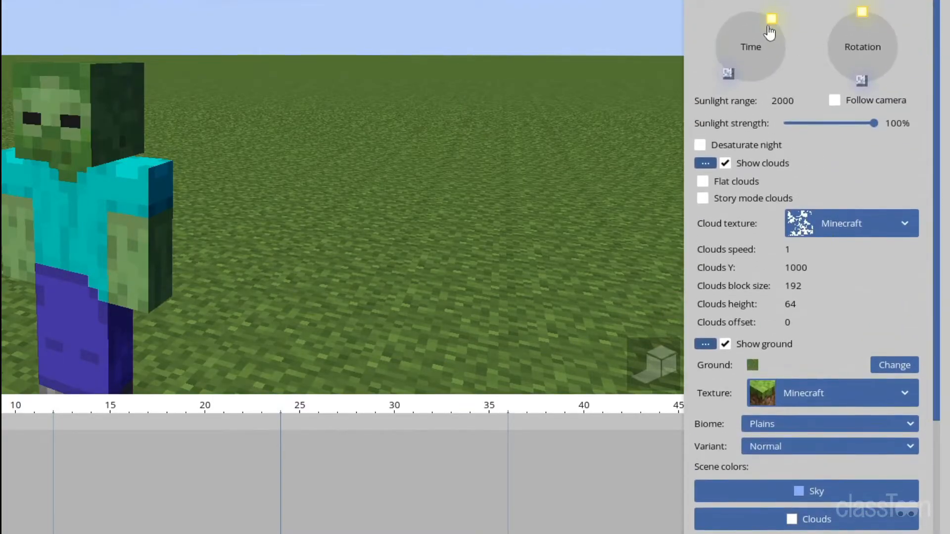
pyautogui.moveTo(771, 21); pyautogui.dragTo(758, 62)
pyautogui.scroll(-5, 941, 212)
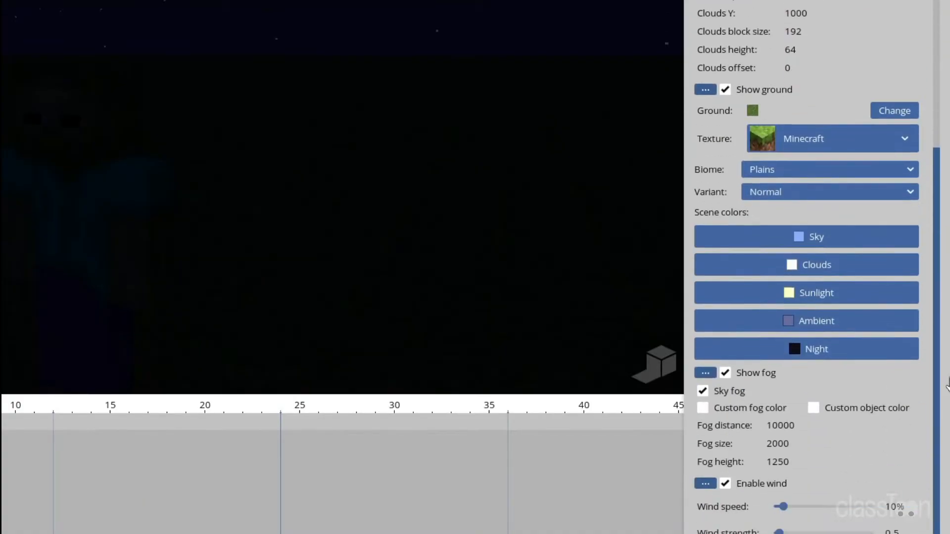
pyautogui.click(853, 345)
pyautogui.moveTo(463, 302); pyautogui.dragTo(469, 193)
pyautogui.moveTo(482, 252); pyautogui.dragTo(485, 198)
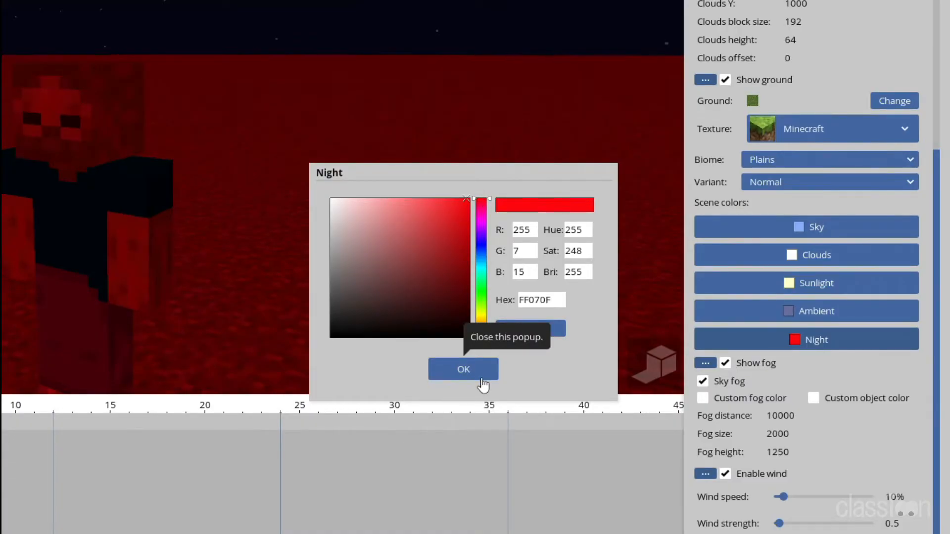
pyautogui.click(463, 370)
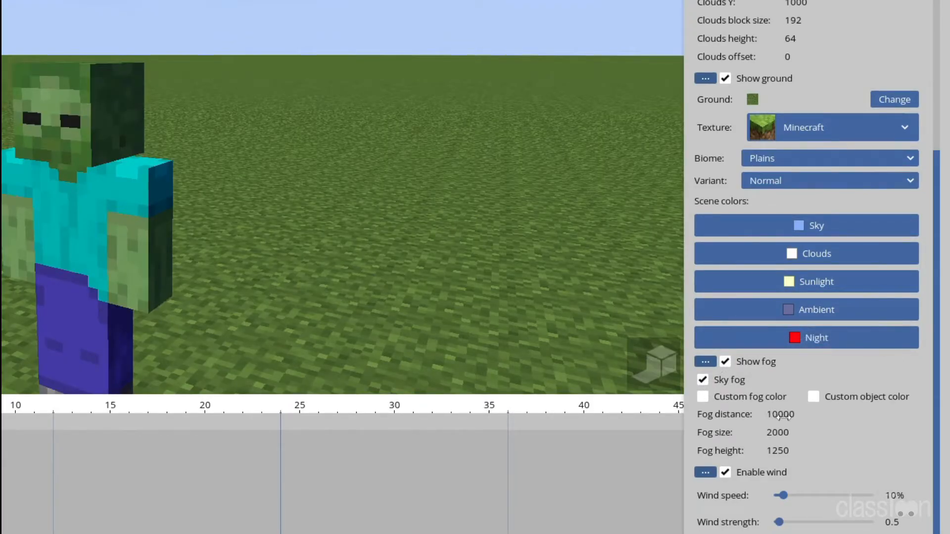
# Try a fog distance of 330 and a different fog size, and reset the fog size to its default
pyautogui.moveTo(763, 415); pyautogui.dragTo(670, 381)
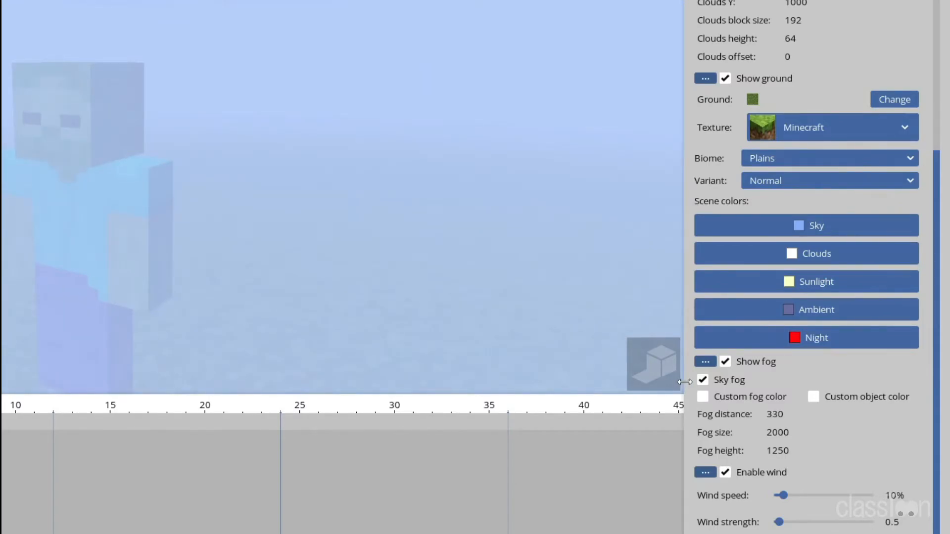
pyautogui.moveTo(685, 381); pyautogui.dragTo(644, 397)
pyautogui.moveTo(789, 442); pyautogui.dragTo(805, 414)
pyautogui.rightClick(785, 433)
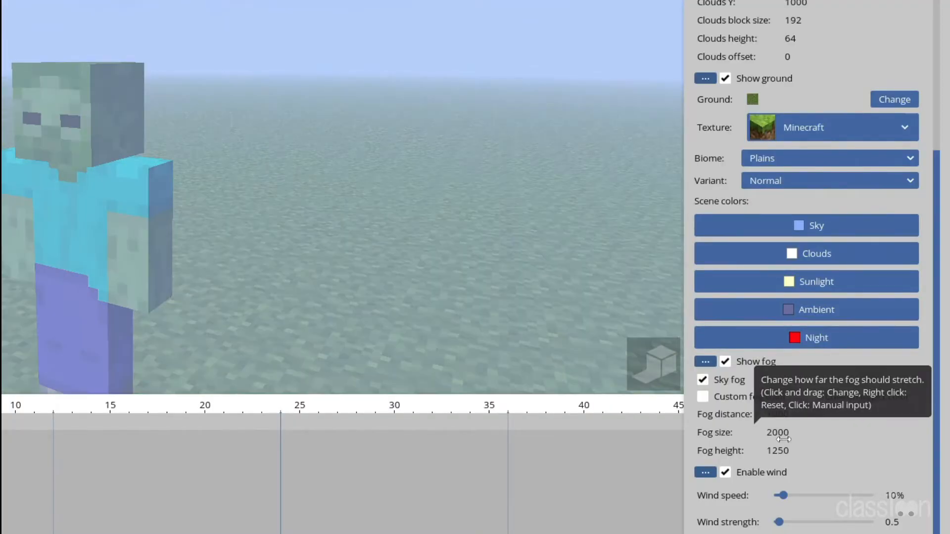
# Set the fog distance to 10000 and the fog height to 1000
pyautogui.moveTo(777, 450); pyautogui.dragTo(944, 430)
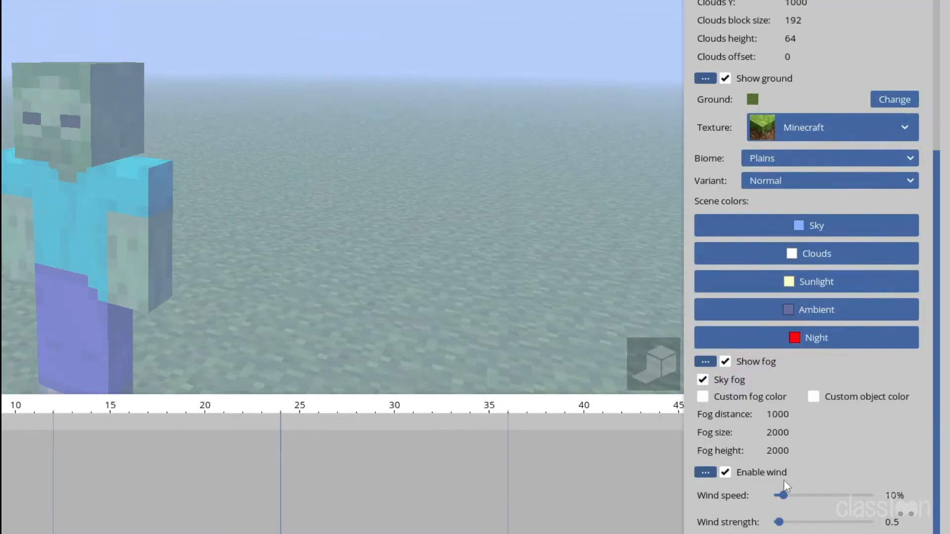
pyautogui.moveTo(779, 416); pyautogui.dragTo(916, 444)
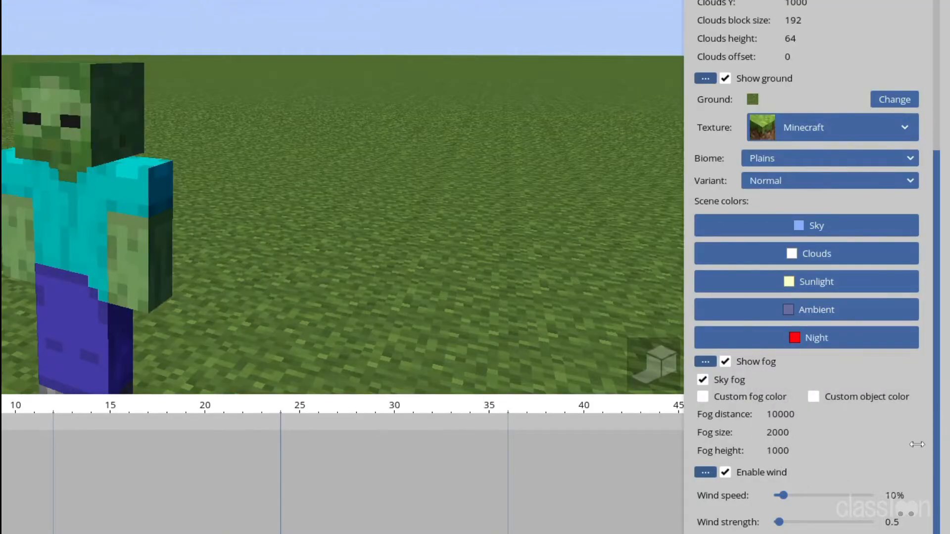
# Enable the custom fog color and set it to red FF0F17
pyautogui.click(766, 403)
pyautogui.click(744, 421)
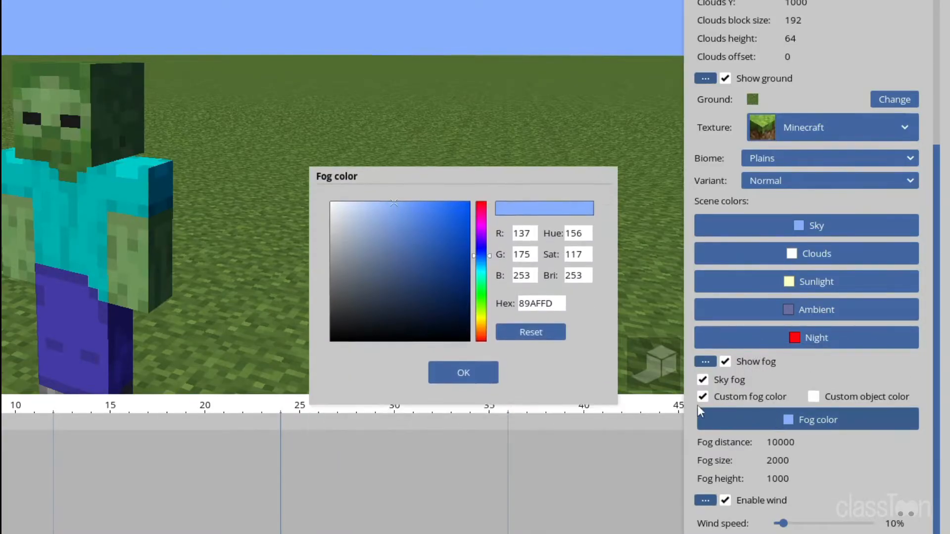
pyautogui.moveTo(481, 299); pyautogui.dragTo(487, 187)
pyautogui.moveTo(447, 229); pyautogui.dragTo(468, 182)
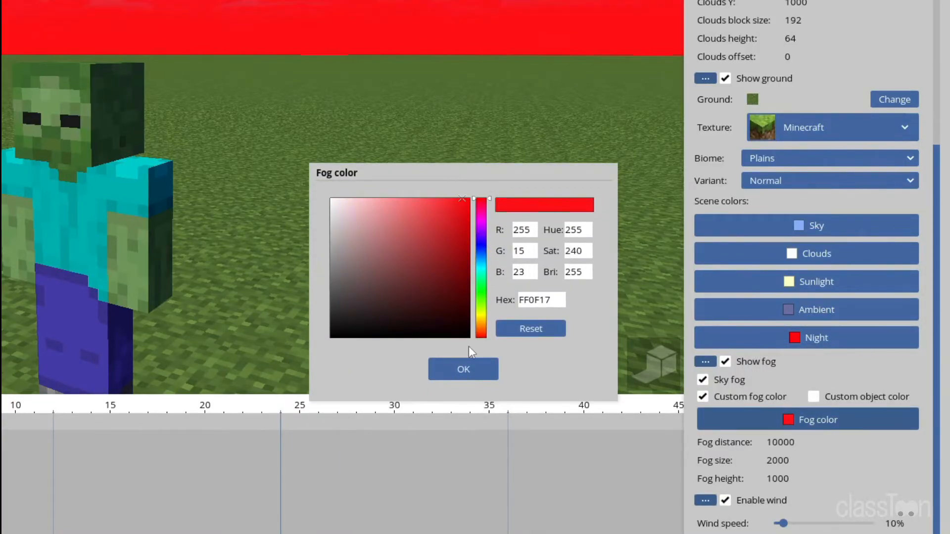
pyautogui.click(462, 370)
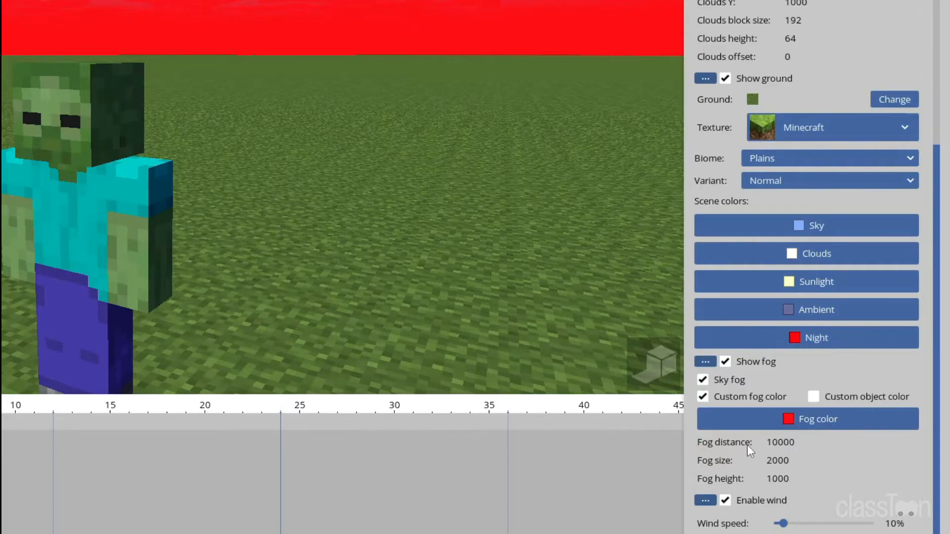
# Enable the custom object color for the fog and set the object fog color to bright yellow
pyautogui.click(847, 404)
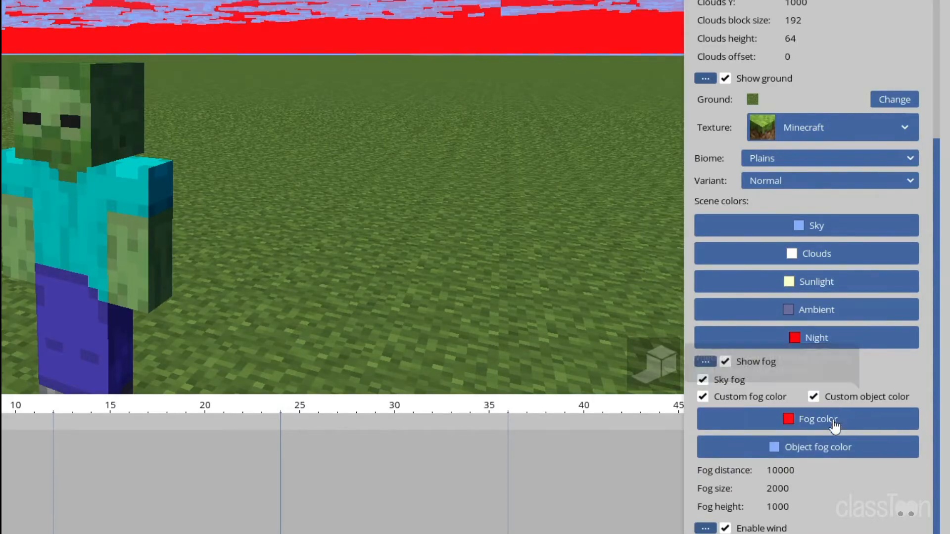
pyautogui.click(762, 445)
pyautogui.moveTo(493, 266); pyautogui.dragTo(487, 318)
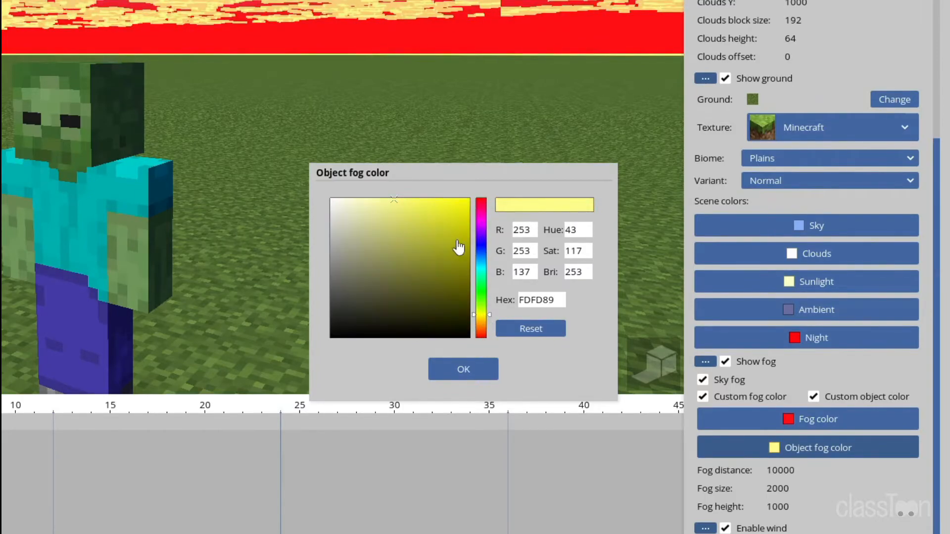
pyautogui.moveTo(458, 250); pyautogui.dragTo(509, 207)
pyautogui.click(463, 369)
# Set the fog distance to 9730 and raise the fog size to about 19100
pyautogui.moveTo(414, 237); pyautogui.dragTo(413, 238, button='right')
pyautogui.moveTo(542, 254); pyautogui.dragTo(543, 254, button='right')
pyautogui.moveTo(727, 469); pyautogui.dragTo(946, 484)
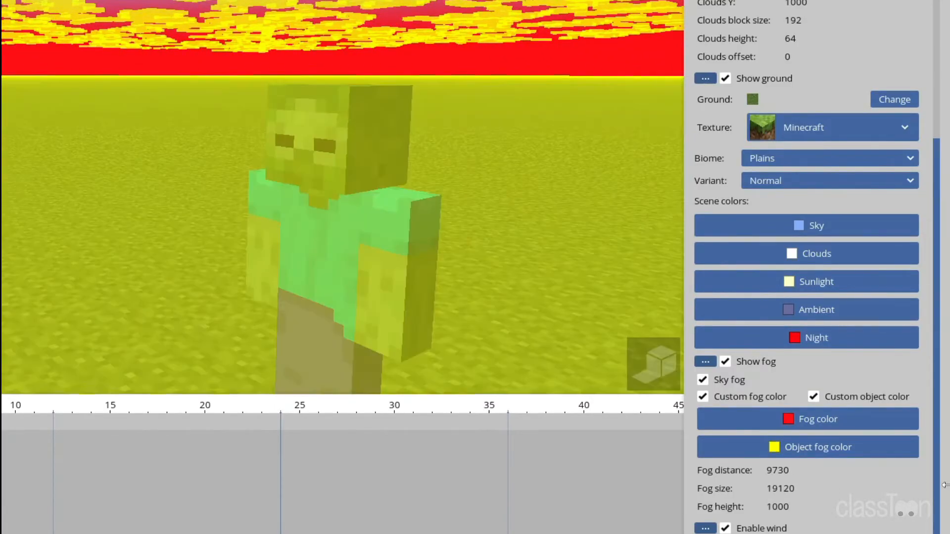
pyautogui.moveTo(343, 271); pyautogui.dragTo(358, 272, button='right')
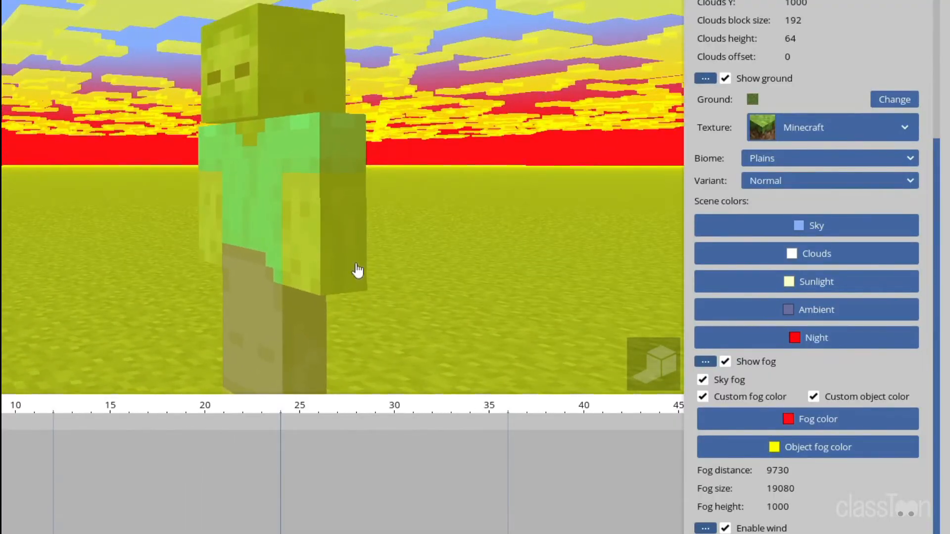
# Disable the custom object color and the custom fog color
pyautogui.click(813, 397)
pyautogui.click(702, 397)
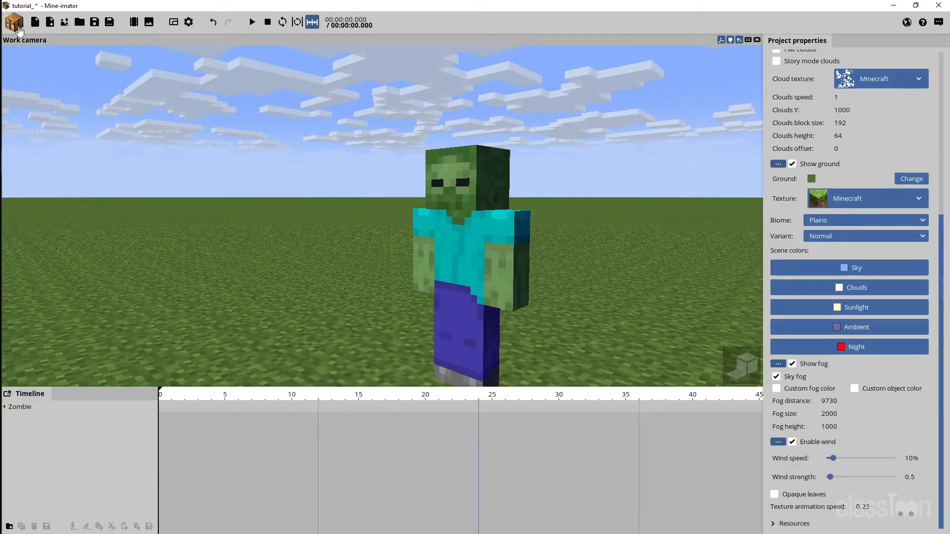
# Create a Grass block with the Minecraft texture and place it on the ground beside the zombie
pyautogui.click(14, 22)
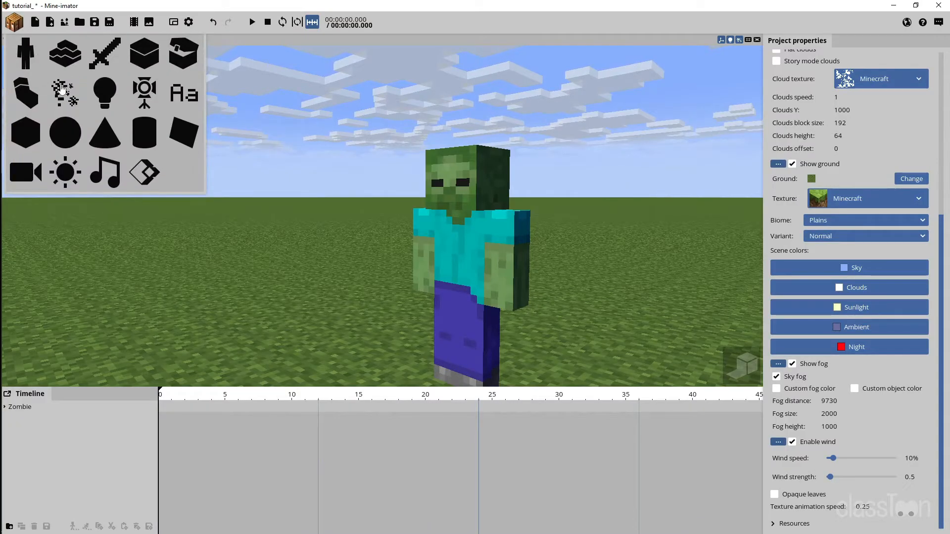
pyautogui.click(26, 52)
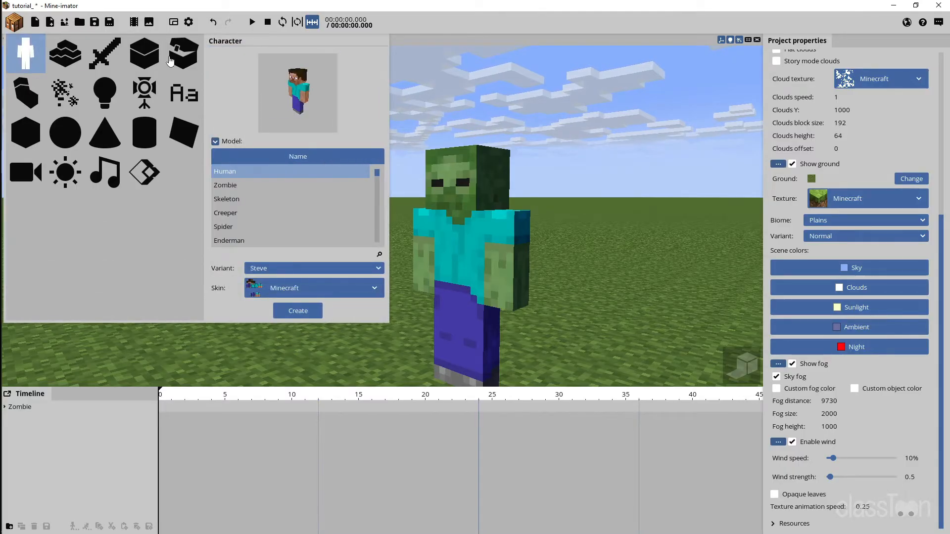
pyautogui.click(148, 55)
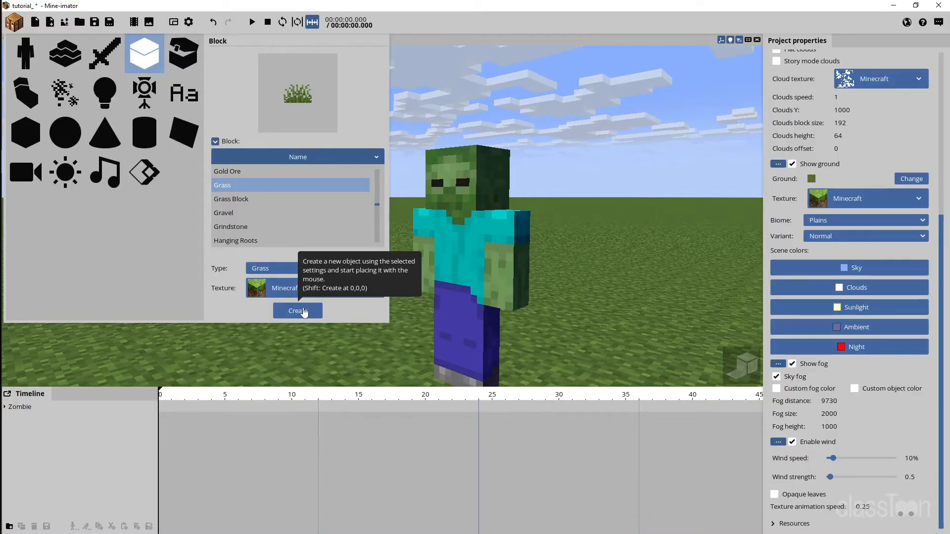
pyautogui.click(298, 310)
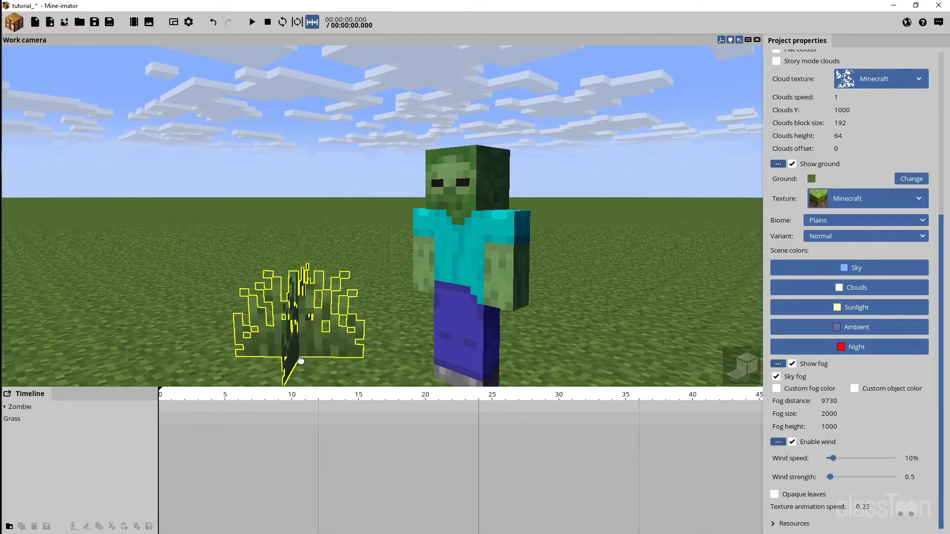
# Change the ground texture from grass to gray stone
pyautogui.moveTo(299, 367); pyautogui.dragTo(344, 377, button='right')
pyautogui.press('a')
pyautogui.press('w')
pyautogui.press('a')
pyautogui.press('w')
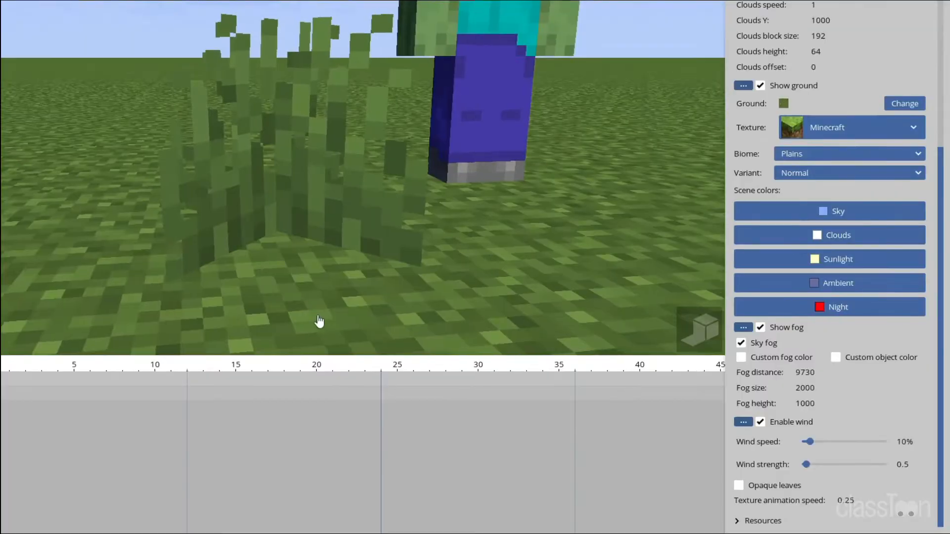
pyautogui.click(909, 103)
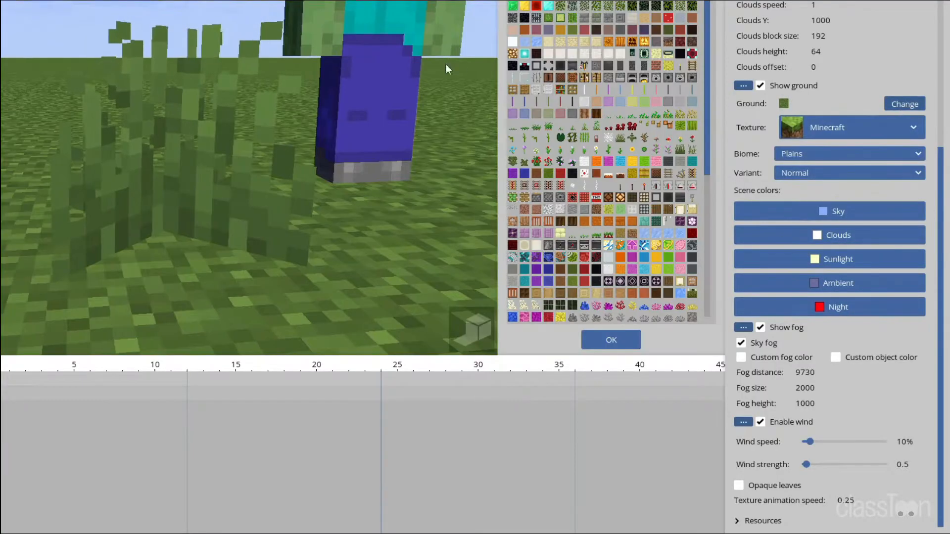
pyautogui.click(525, 1)
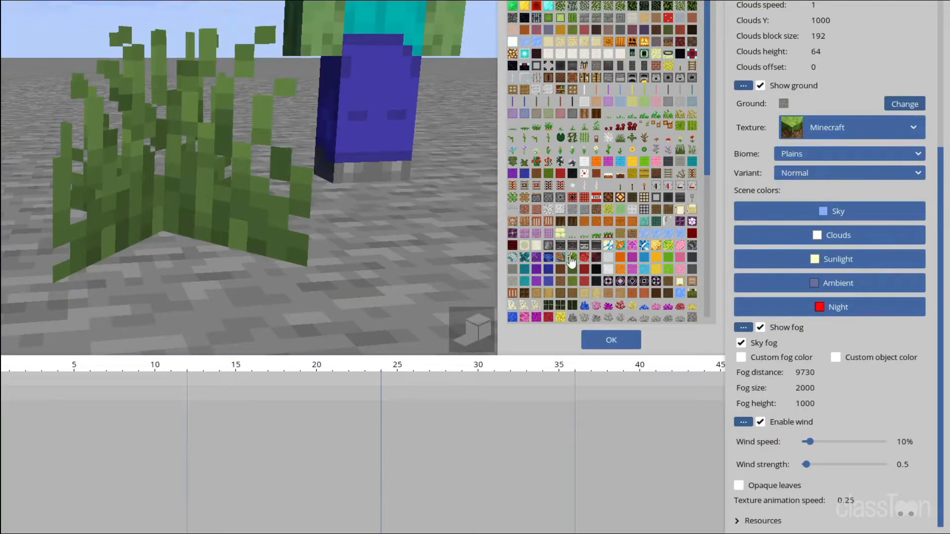
pyautogui.click(611, 339)
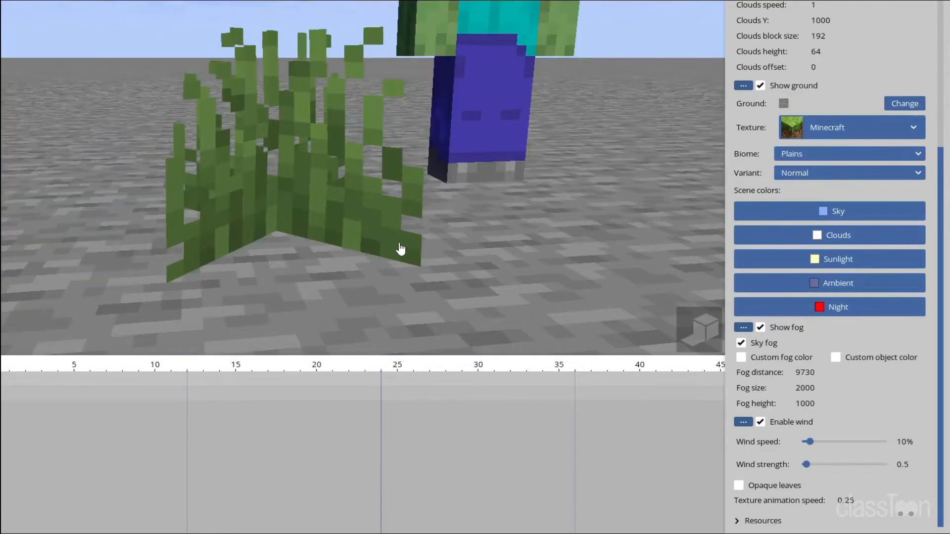
# Turn the wind off and back on to compare its effect on the grass
pyautogui.click(782, 425)
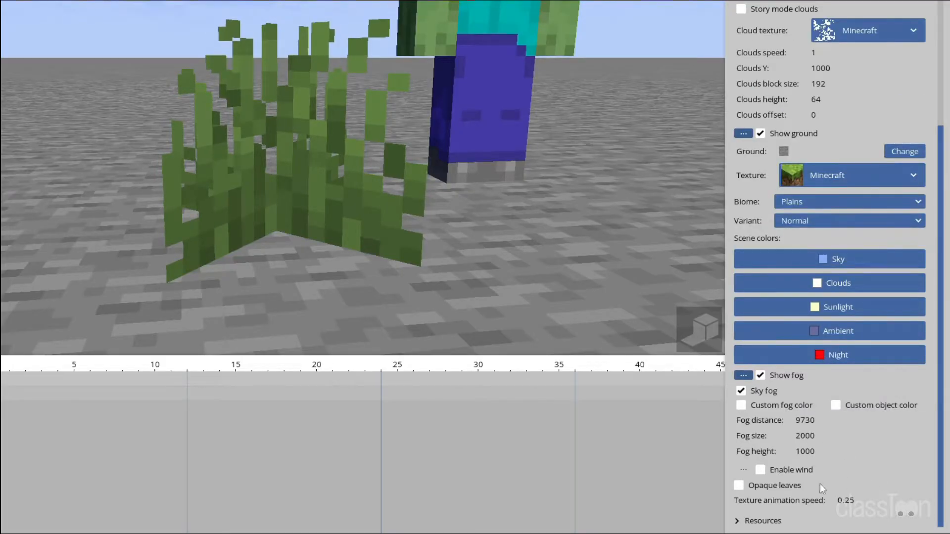
pyautogui.click(782, 474)
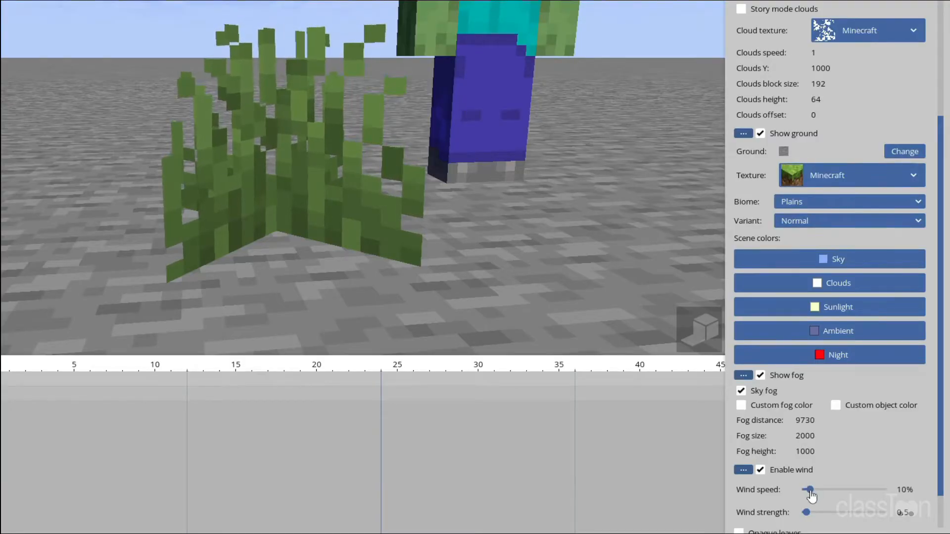
# Set the wind speed to 100% and the wind strength to 8
pyautogui.moveTo(811, 492); pyautogui.dragTo(888, 490)
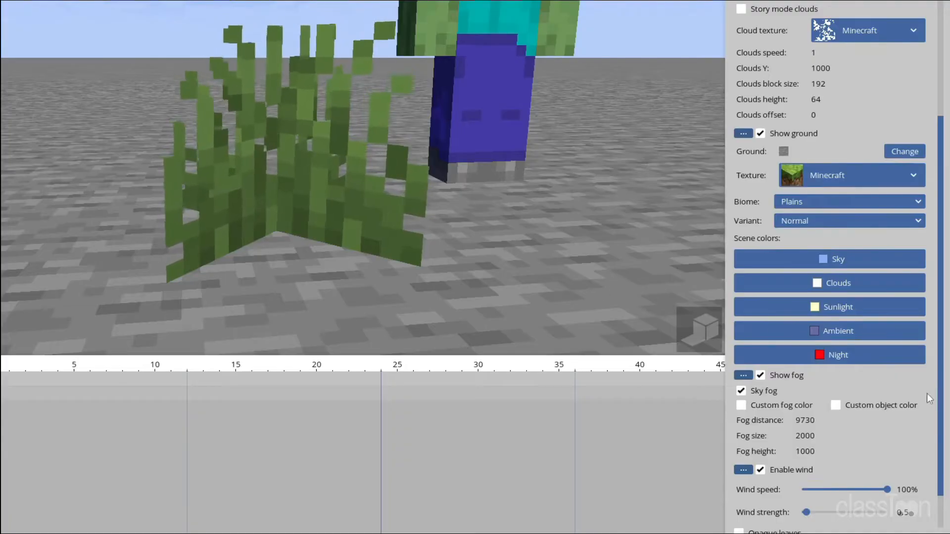
pyautogui.scroll(-1, 929, 466)
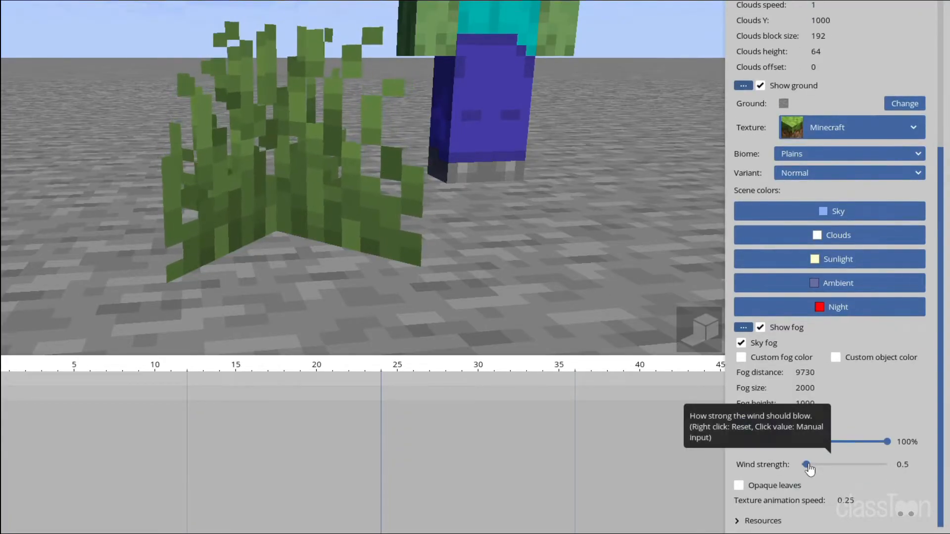
pyautogui.moveTo(806, 465); pyautogui.dragTo(886, 465)
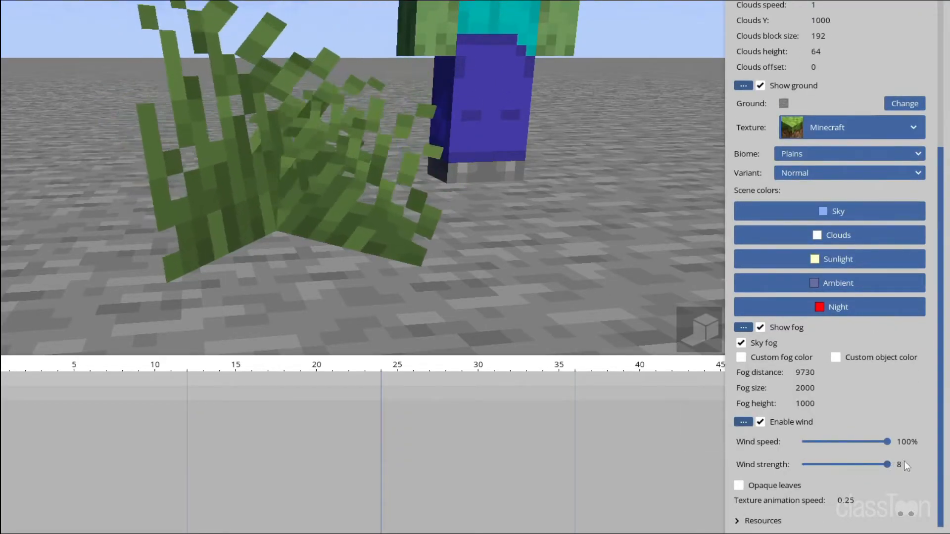
pyautogui.moveTo(416, 241)
pyautogui.mouseDown(button='right')
pyautogui.moveTo(398, 240)
pyautogui.moveTo(406, 232)
pyautogui.mouseUp(button='right')
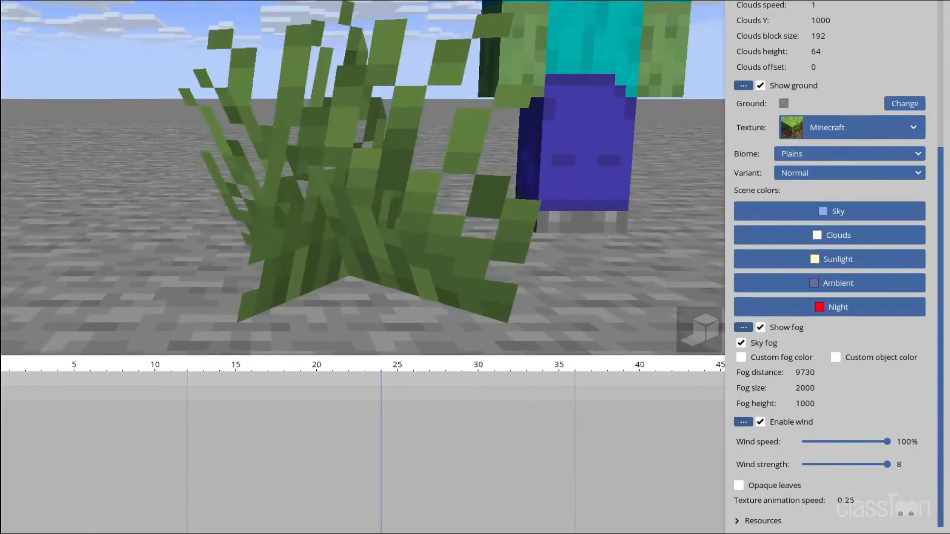
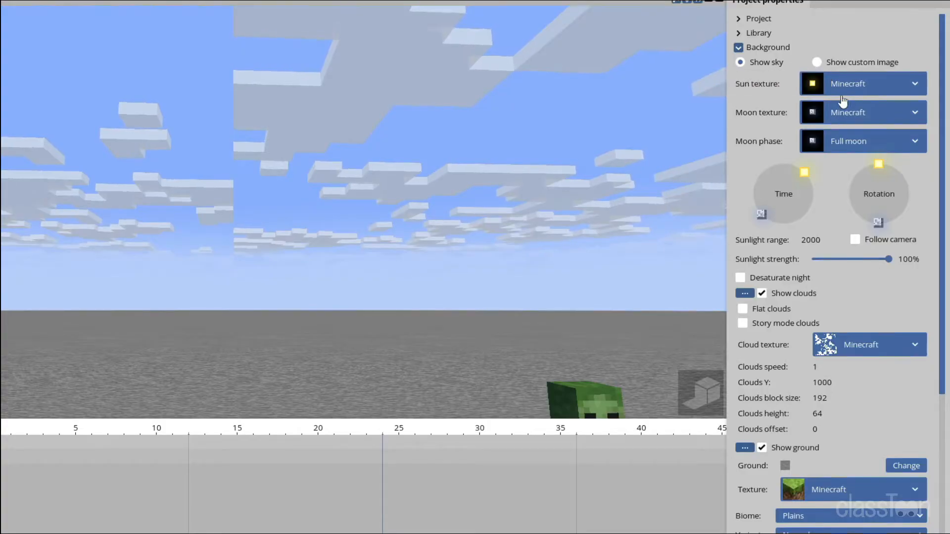
# Switch the background from the sky to a custom image
pyautogui.moveTo(445, 247); pyautogui.dragTo(450, 207, button='right')
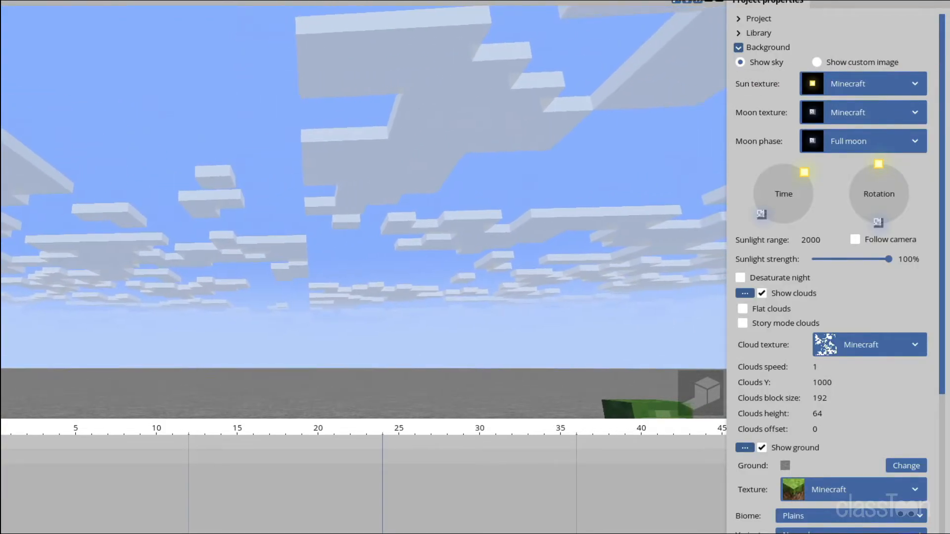
pyautogui.click(841, 65)
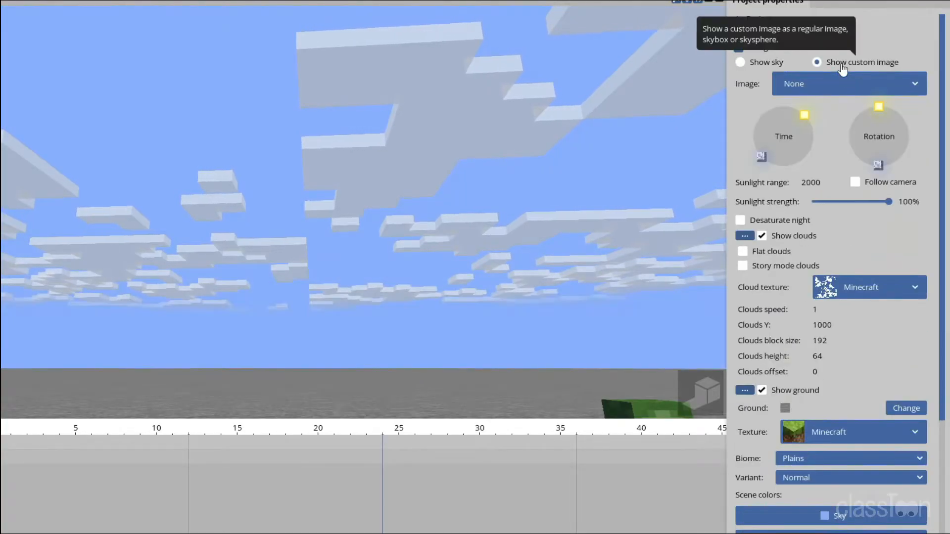
# Load 164555.png from disk as the custom background image
pyautogui.click(841, 94)
pyautogui.click(816, 132)
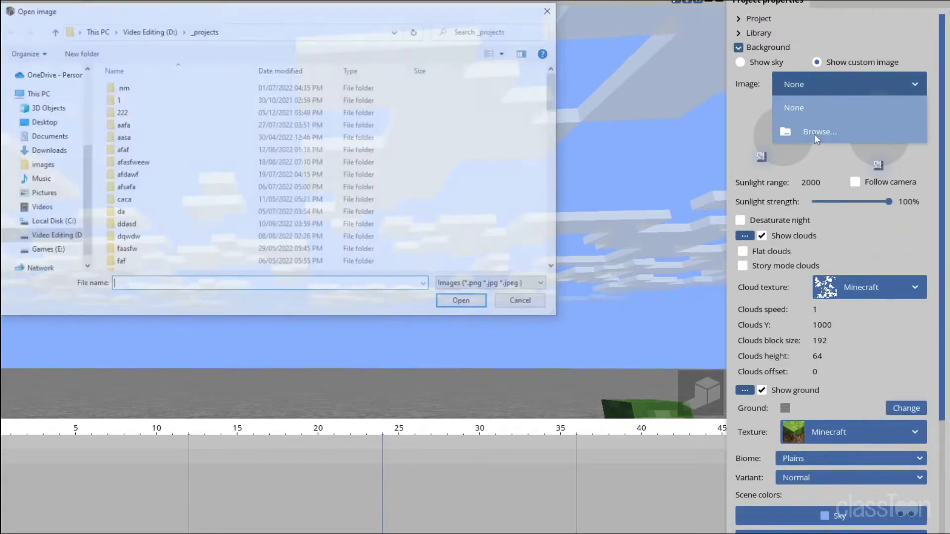
pyautogui.click(46, 136)
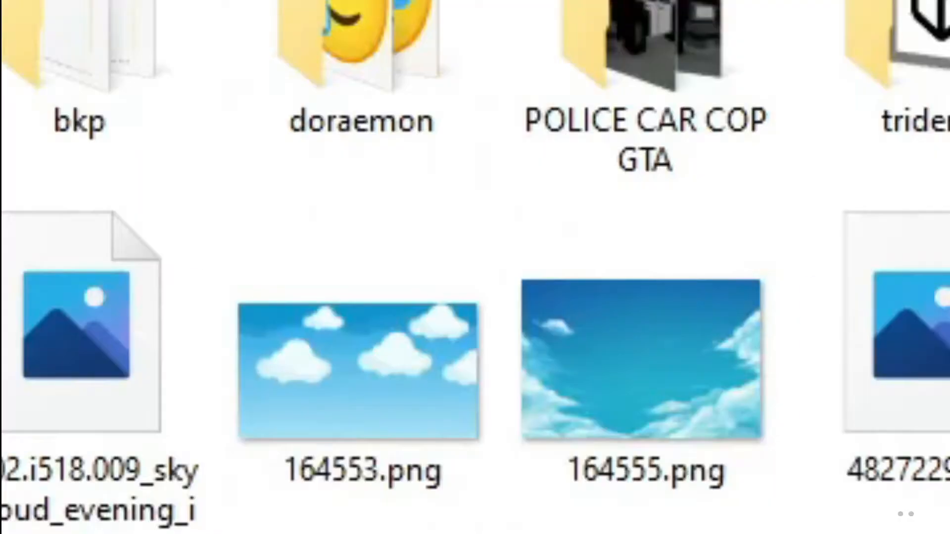
pyautogui.click(249, 198)
pyautogui.doubleClick(574, 350)
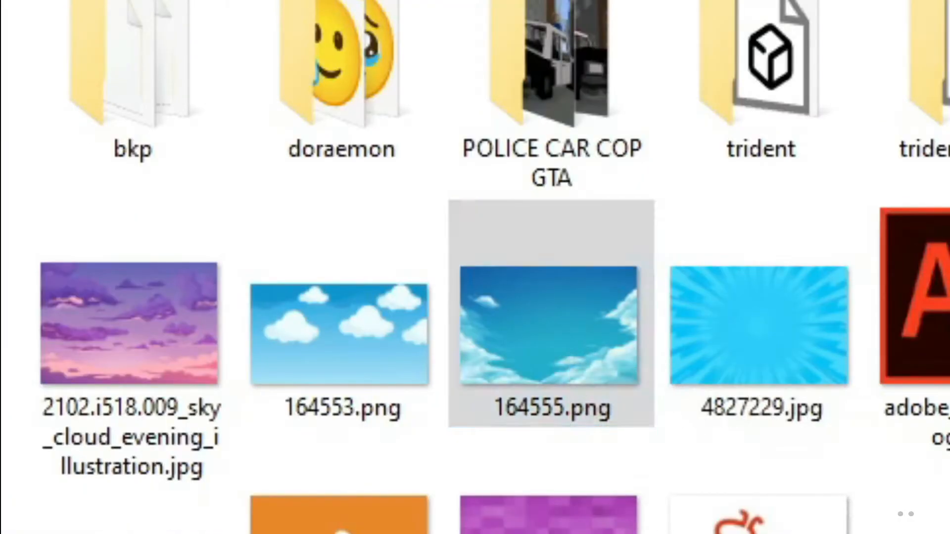
pyautogui.moveTo(484, 256); pyautogui.dragTo(465, 263, button='right')
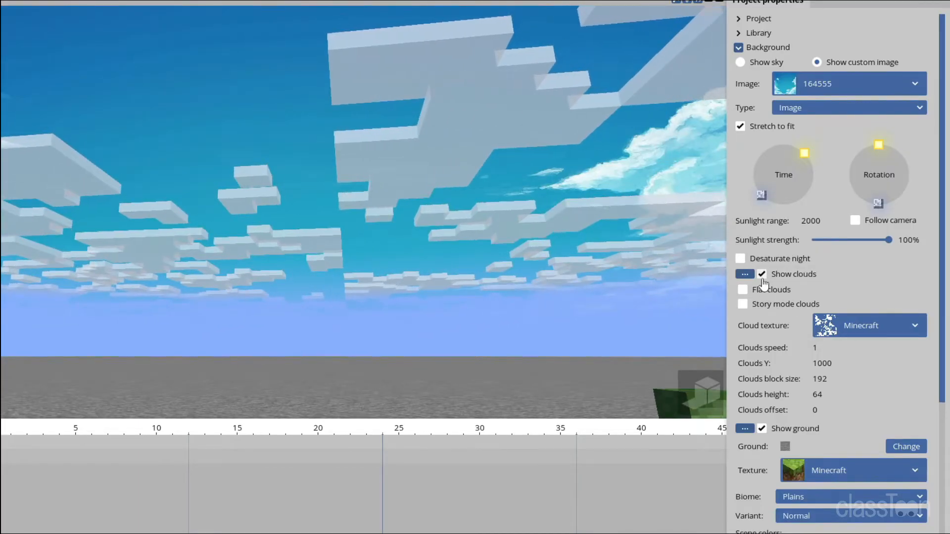
# Hide the clouds and change the display type of the custom background image
pyautogui.click(762, 274)
pyautogui.moveTo(538, 247); pyautogui.dragTo(642, 234, button='right')
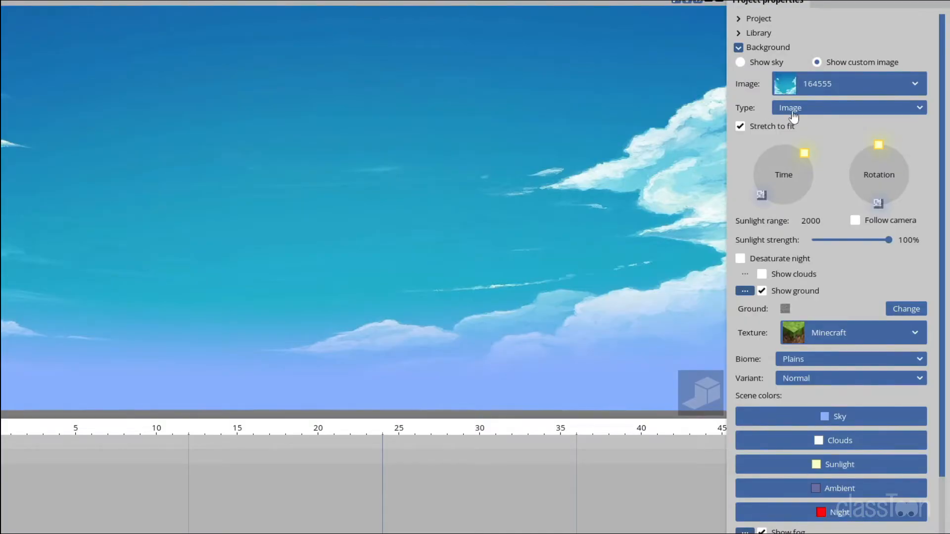
pyautogui.click(817, 117)
pyautogui.click(819, 140)
pyautogui.moveTo(617, 138); pyautogui.dragTo(617, 138, button='right')
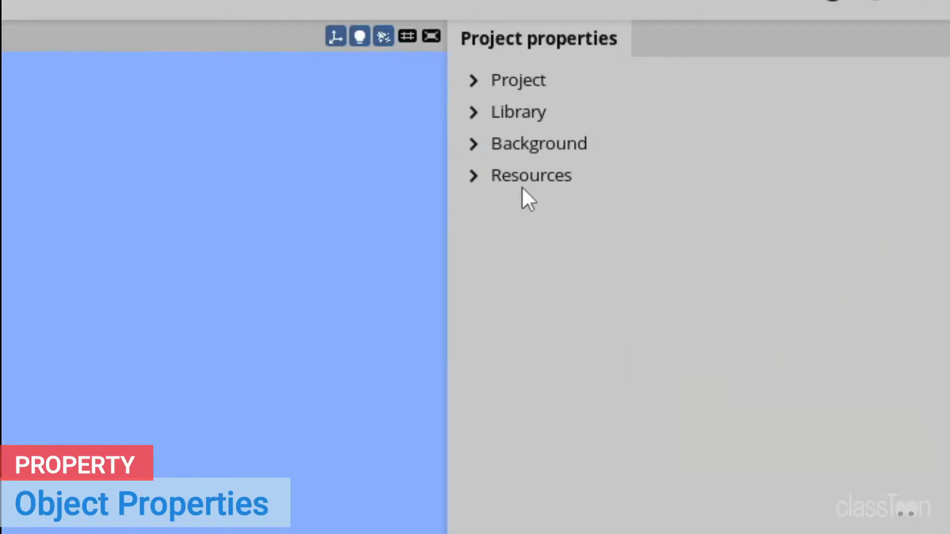
# Examine the Minecraft resource pack and the 164555 texture among the project's resources
pyautogui.click(538, 182)
pyautogui.click(679, 279)
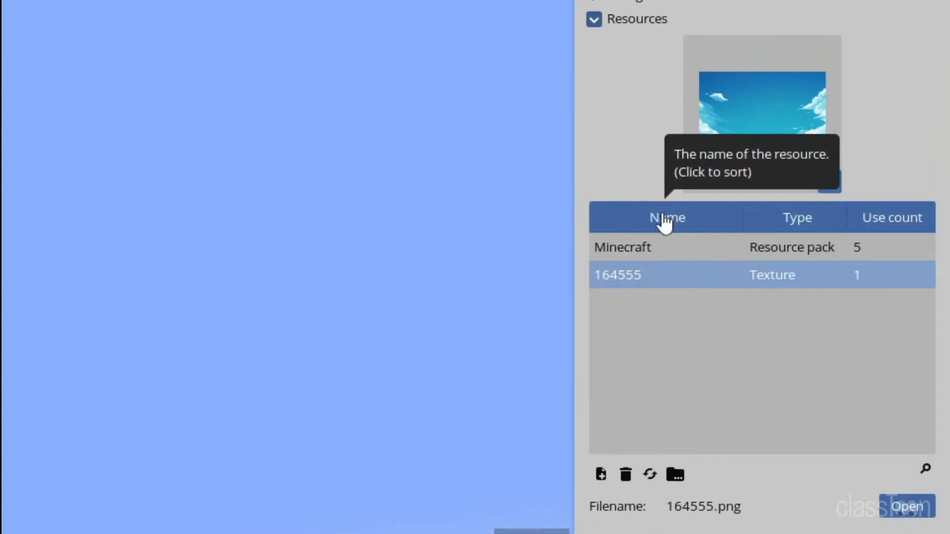
pyautogui.click(663, 254)
pyautogui.click(663, 276)
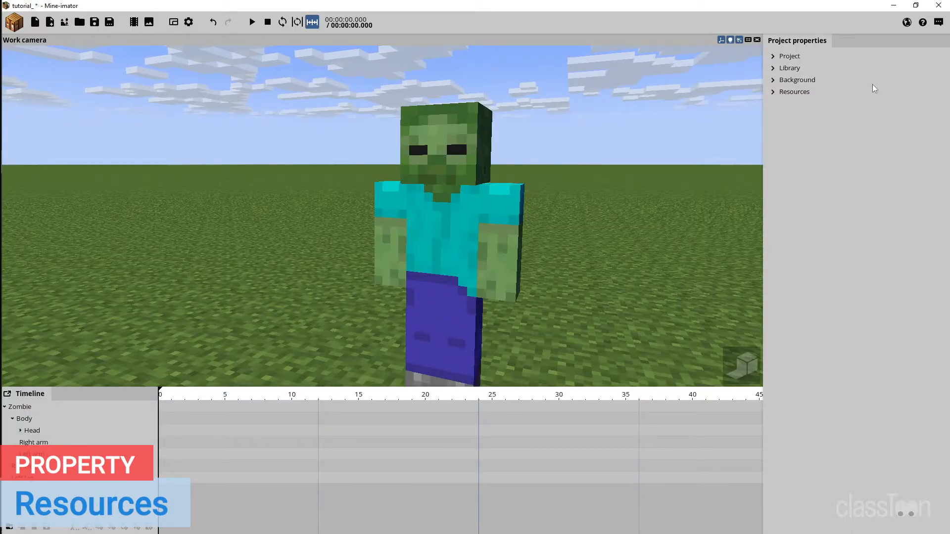
# Select the whole zombie in the scene and move the timeline marker to frame 13
pyautogui.moveTo(460, 258); pyautogui.dragTo(472, 207)
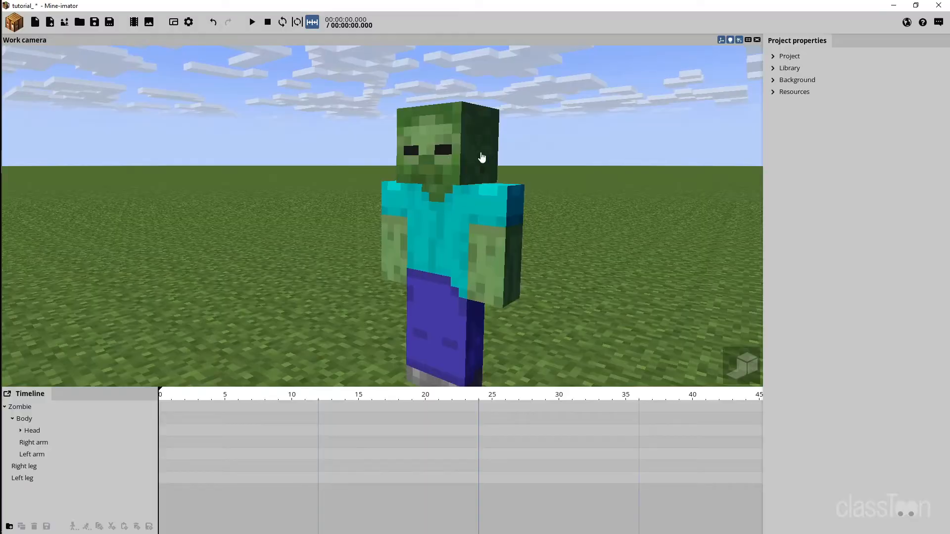
pyautogui.click(453, 214)
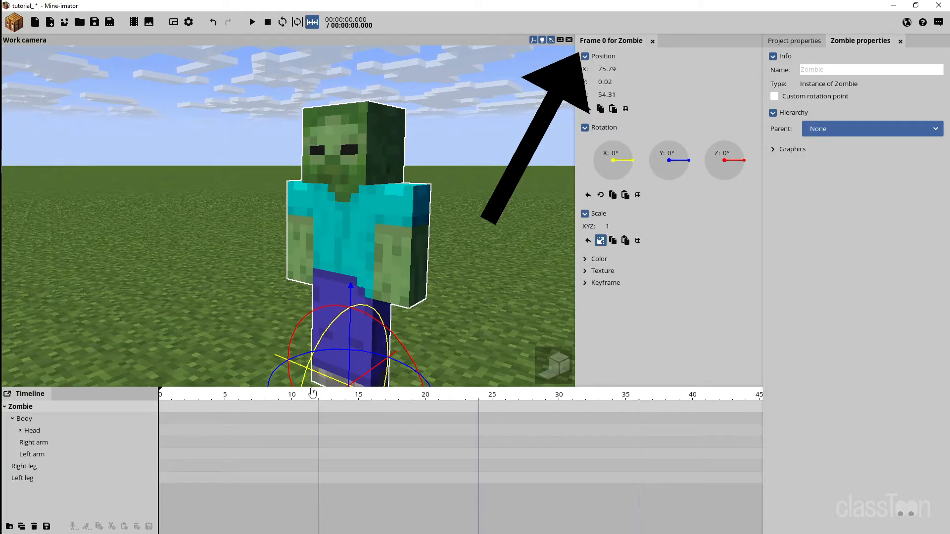
pyautogui.moveTo(265, 407); pyautogui.dragTo(337, 405)
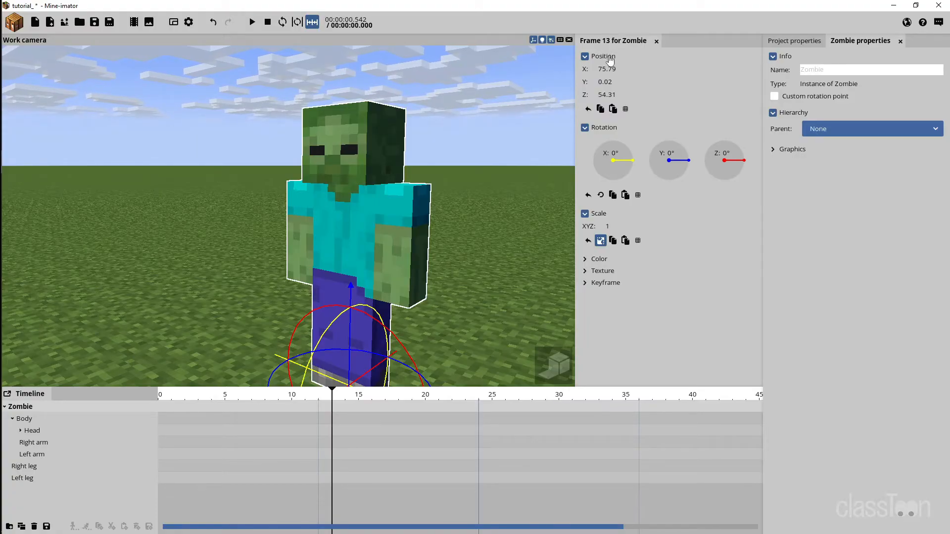
# Try shifting the zombie along its position axes and reset its X, Y and Z position to 0
pyautogui.moveTo(603, 70); pyautogui.dragTo(623, 72)
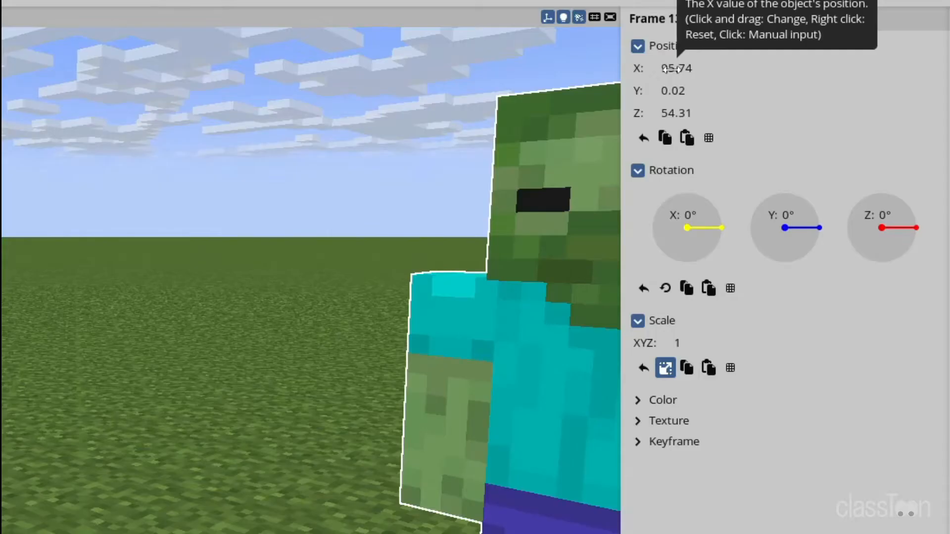
pyautogui.rightClick(604, 70)
pyautogui.moveTo(675, 70); pyautogui.dragTo(685, 108)
pyautogui.rightClick(675, 109)
pyautogui.rightClick(673, 90)
pyautogui.rightClick(673, 69)
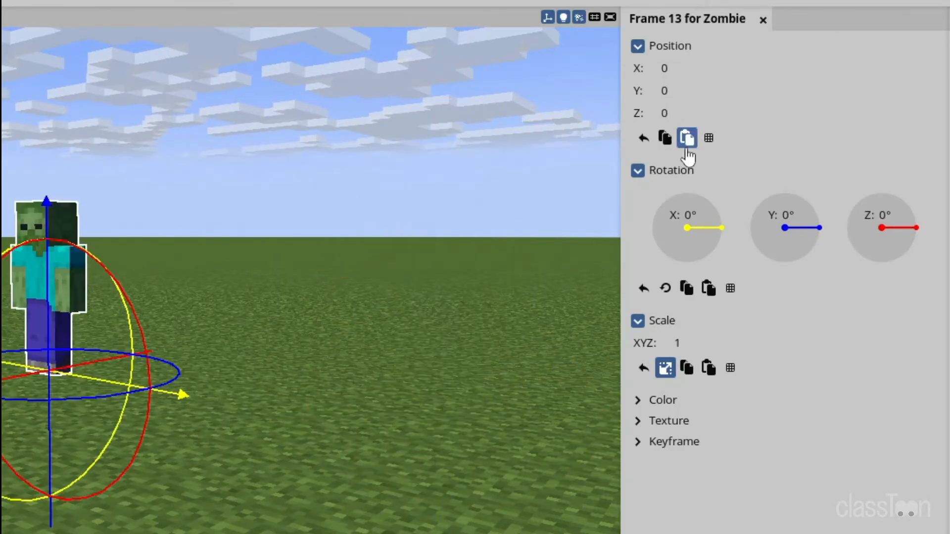
# Try rotating the zombie about the X and Y axes and reset both rotations to 0°
pyautogui.moveTo(720, 230); pyautogui.dragTo(664, 206)
pyautogui.rightClick(665, 207)
pyautogui.moveTo(804, 229); pyautogui.dragTo(784, 225)
pyautogui.rightClick(785, 224)
pyautogui.press('f')
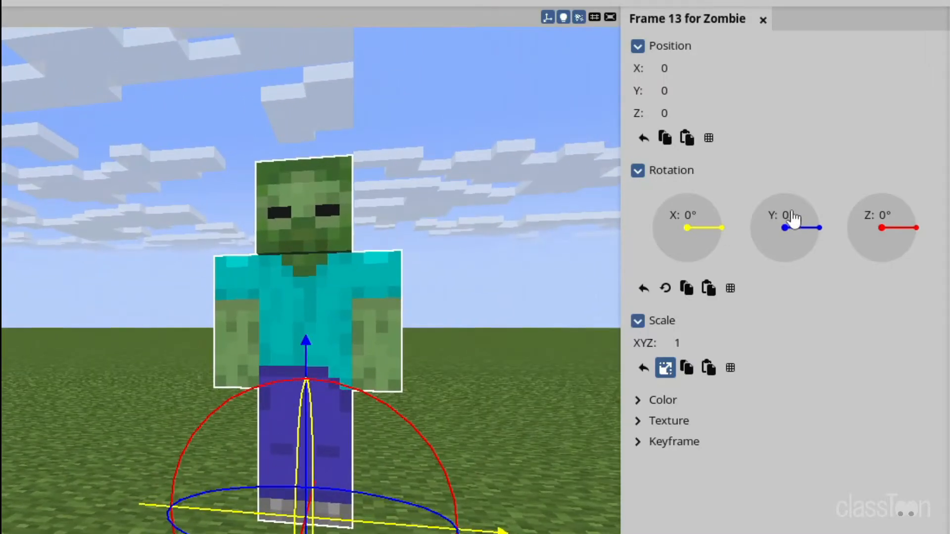
pyautogui.moveTo(792, 217); pyautogui.dragTo(800, 235)
pyautogui.rightClick(800, 234)
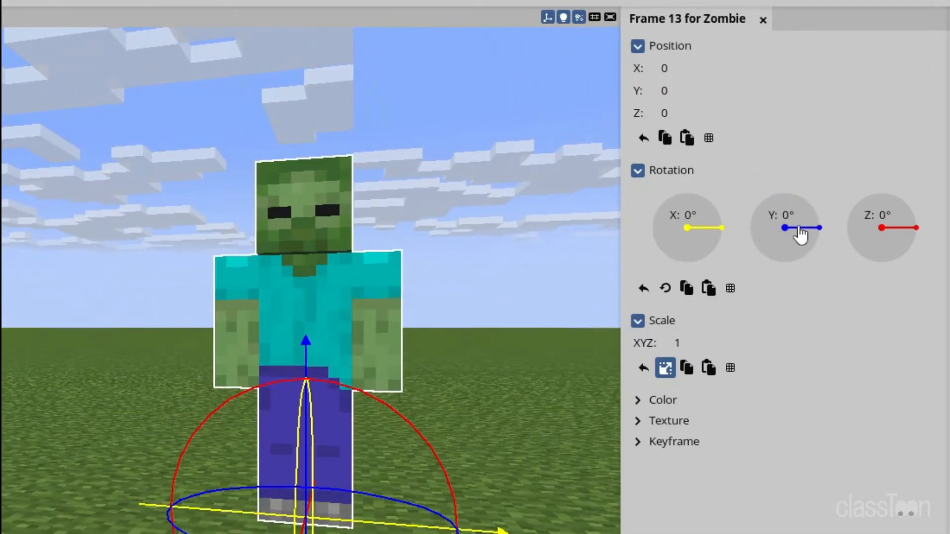
# Unlink the scale axes and try scaling the zombie separately along individual axes
pyautogui.click(665, 369)
pyautogui.moveTo(662, 366); pyautogui.dragTo(634, 345)
pyautogui.moveTo(677, 388)
pyautogui.mouseDown()
pyautogui.moveTo(795, 376)
pyautogui.moveTo(682, 387)
pyautogui.mouseUp()
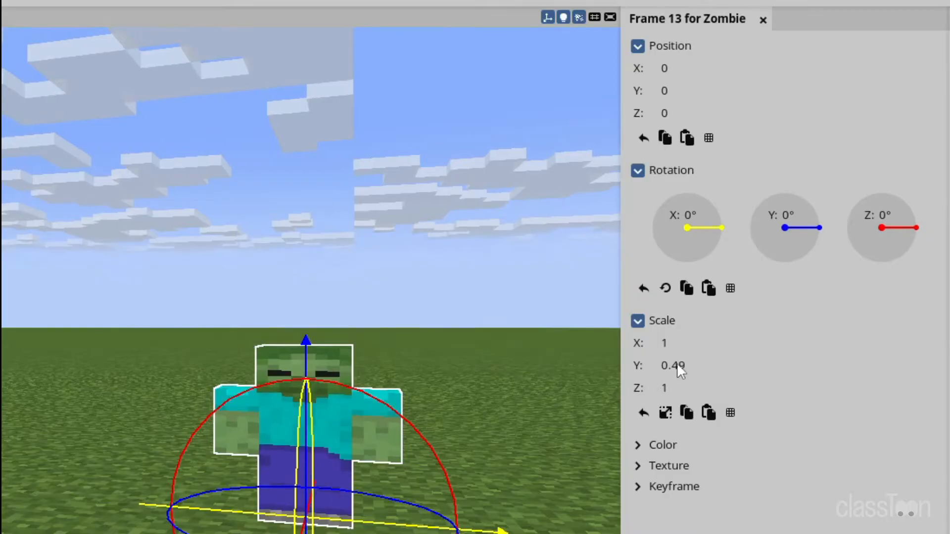
pyautogui.moveTo(674, 340)
pyautogui.mouseDown()
pyautogui.moveTo(767, 329)
pyautogui.moveTo(641, 342)
pyautogui.moveTo(662, 343)
pyautogui.mouseUp()
pyautogui.click(665, 412)
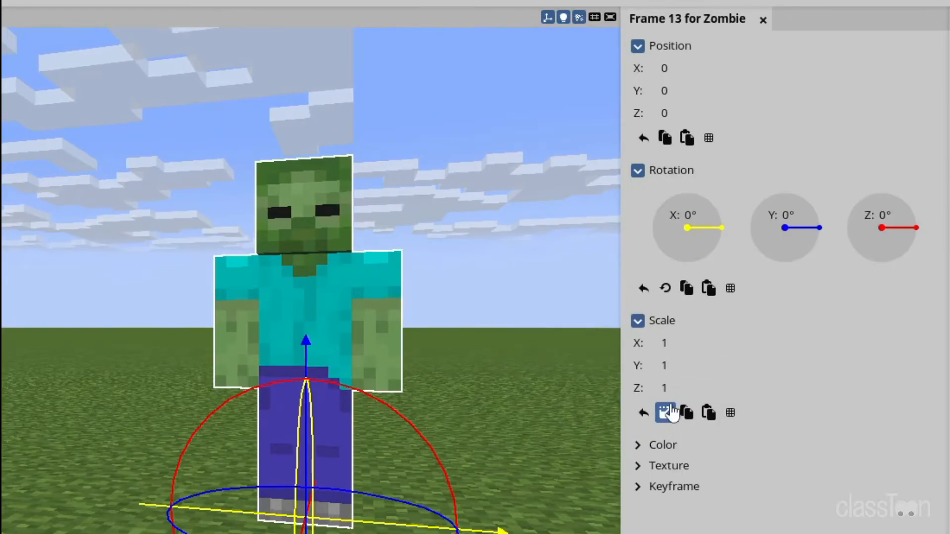
# Relink the scale axes, try scaling the zombie uniformly and reset its scale to 1
pyautogui.click(665, 413)
pyautogui.moveTo(684, 343); pyautogui.dragTo(662, 322)
pyautogui.rightClick(685, 343)
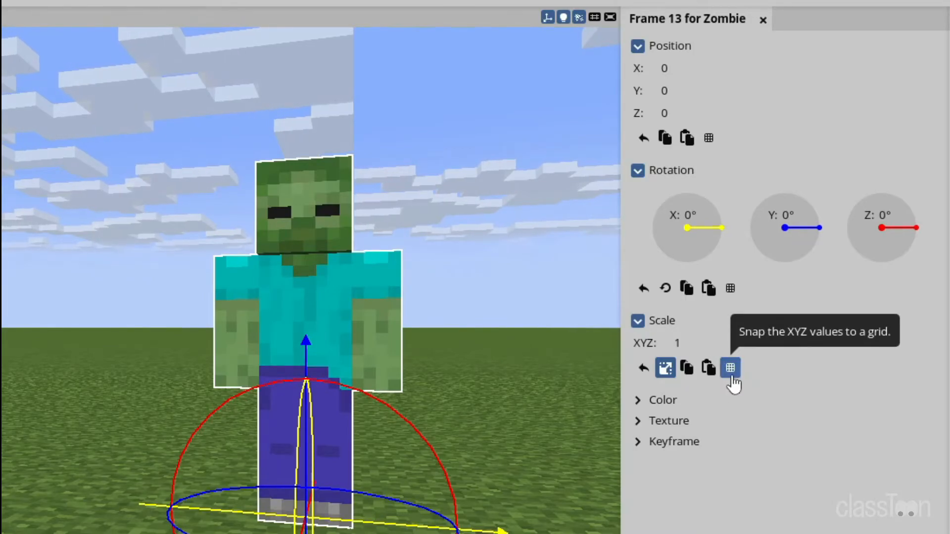
# Try position and rotation grid snapping by moving the zombie and the upper plank block and rotating the zombie about X
pyautogui.moveTo(501, 529); pyautogui.dragTo(78, 466)
pyautogui.click(708, 138)
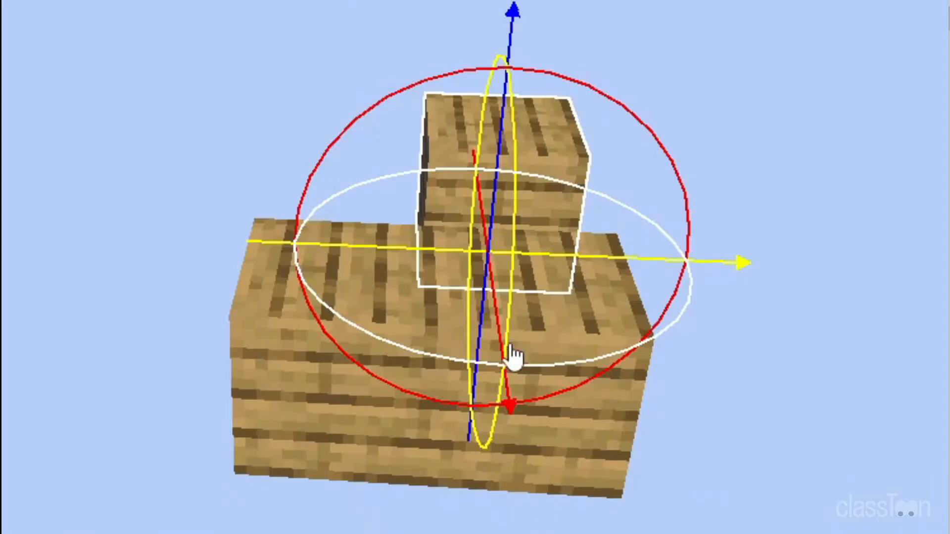
pyautogui.moveTo(505, 322); pyautogui.dragTo(517, 371)
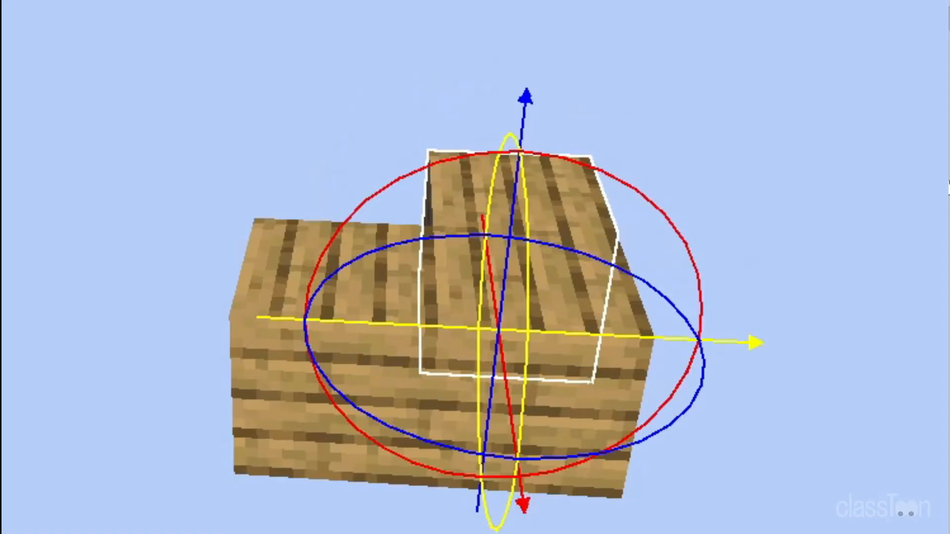
pyautogui.moveTo(530, 127); pyautogui.dragTo(530, 29)
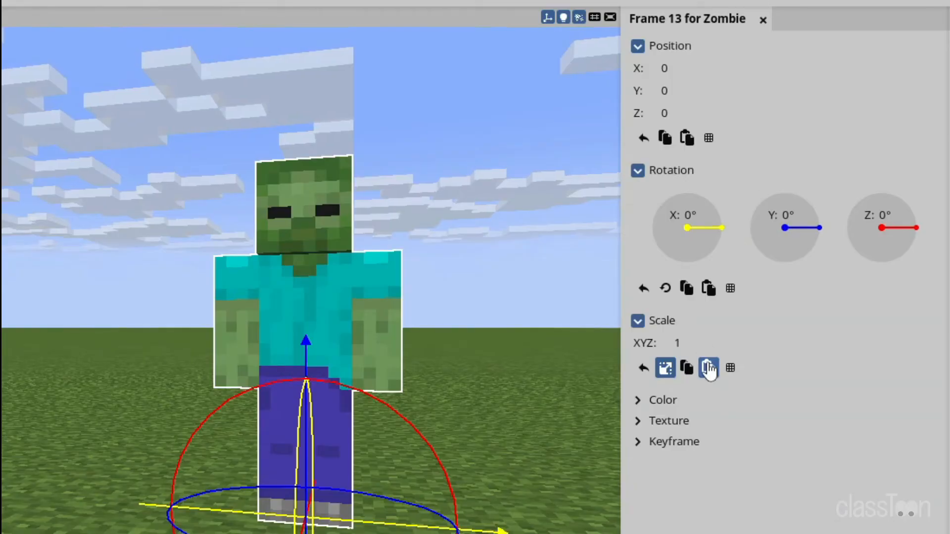
pyautogui.click(732, 298)
pyautogui.moveTo(716, 238)
pyautogui.mouseDown()
pyautogui.moveTo(711, 251)
pyautogui.moveTo(674, 263)
pyautogui.moveTo(724, 233)
pyautogui.moveTo(701, 208)
pyautogui.moveTo(712, 243)
pyautogui.mouseUp()
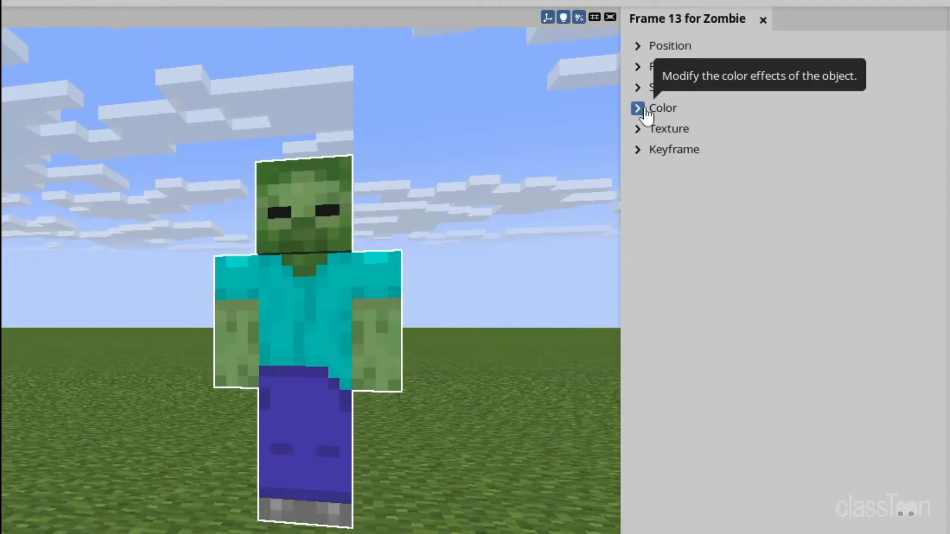
# Set the zombie's mix percent to 100% and its mix color to red (FF0000)
pyautogui.click(645, 110)
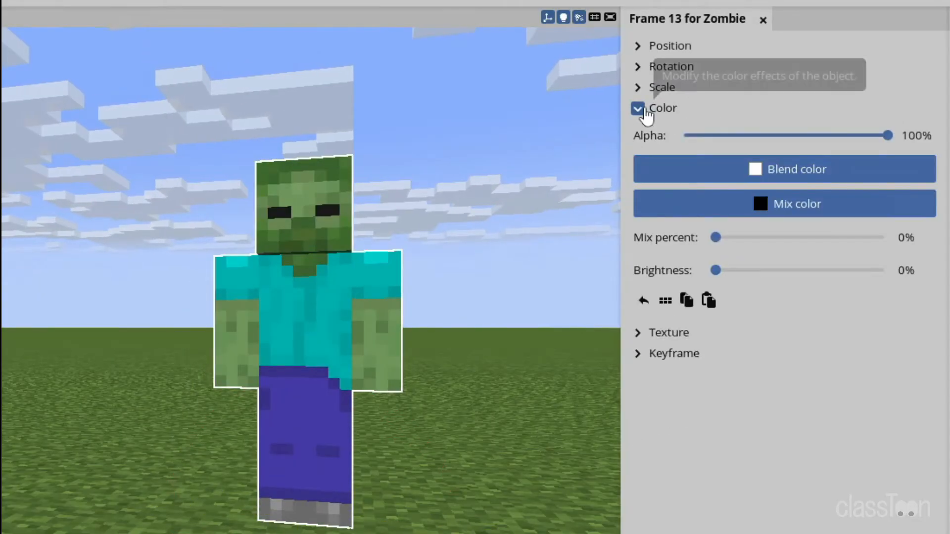
pyautogui.moveTo(715, 239); pyautogui.dragTo(900, 250)
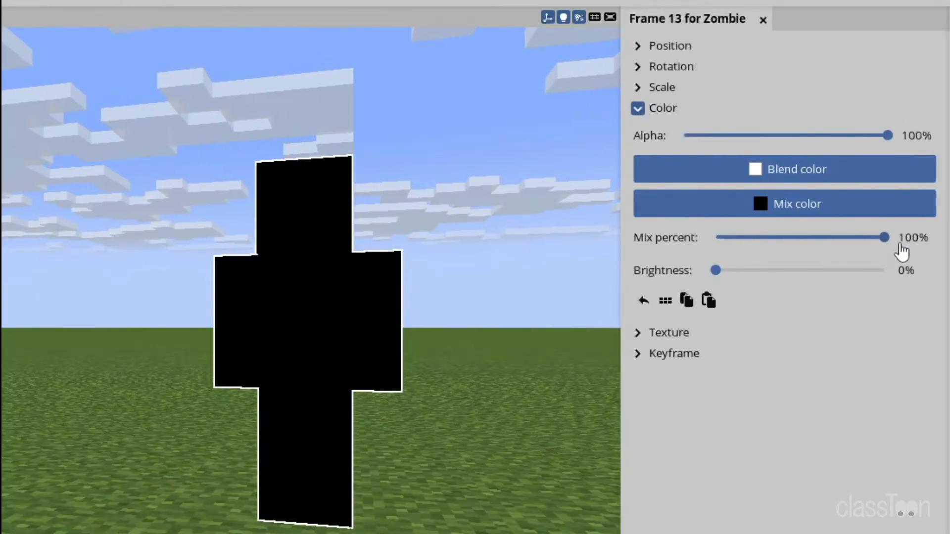
pyautogui.click(744, 206)
pyautogui.click(685, 382)
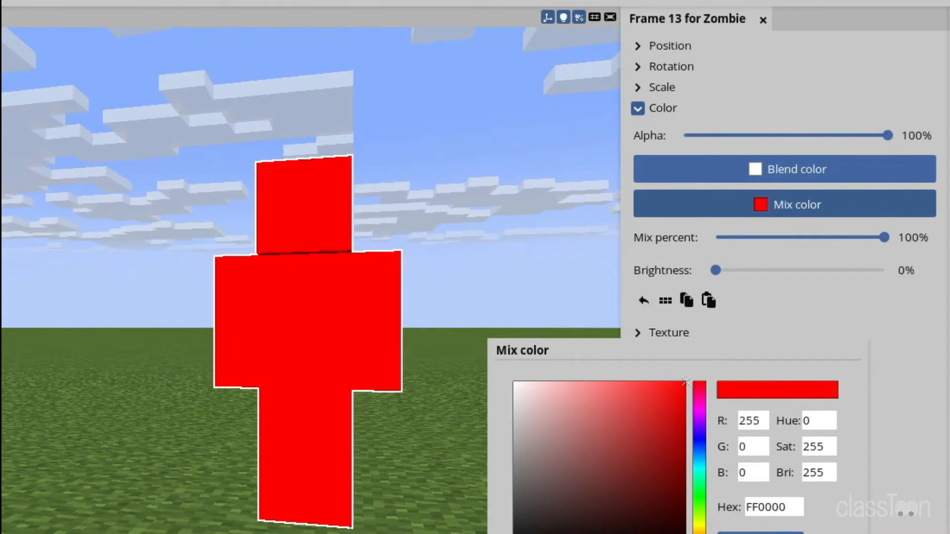
# Return the zombie's mix percent to 0%, try its brightness and set that back to 0%
pyautogui.moveTo(884, 237); pyautogui.dragTo(724, 292)
pyautogui.moveTo(339, 314); pyautogui.dragTo(282, 256, button='right')
pyautogui.press('w')
pyautogui.moveTo(724, 270); pyautogui.dragTo(713, 292)
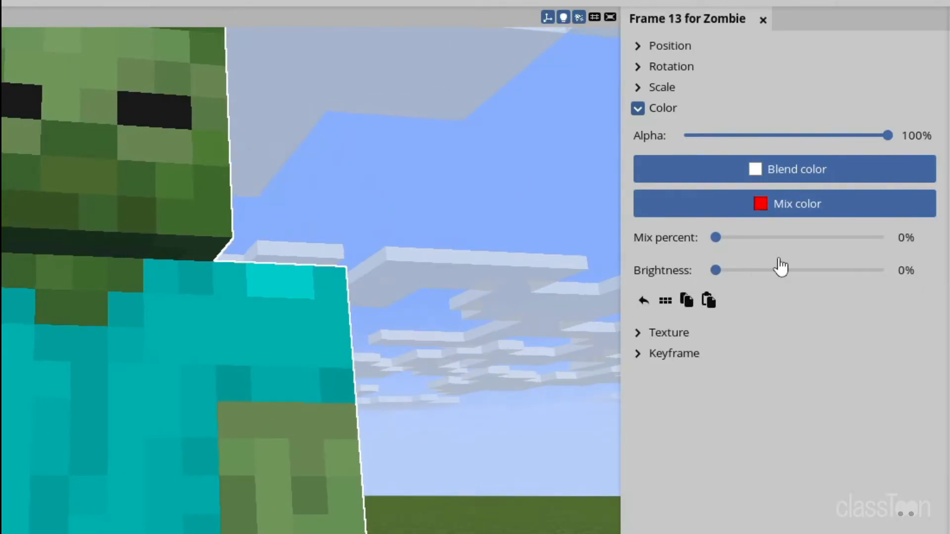
pyautogui.press('s')
pyautogui.moveTo(317, 282); pyautogui.dragTo(257, 257, button='right')
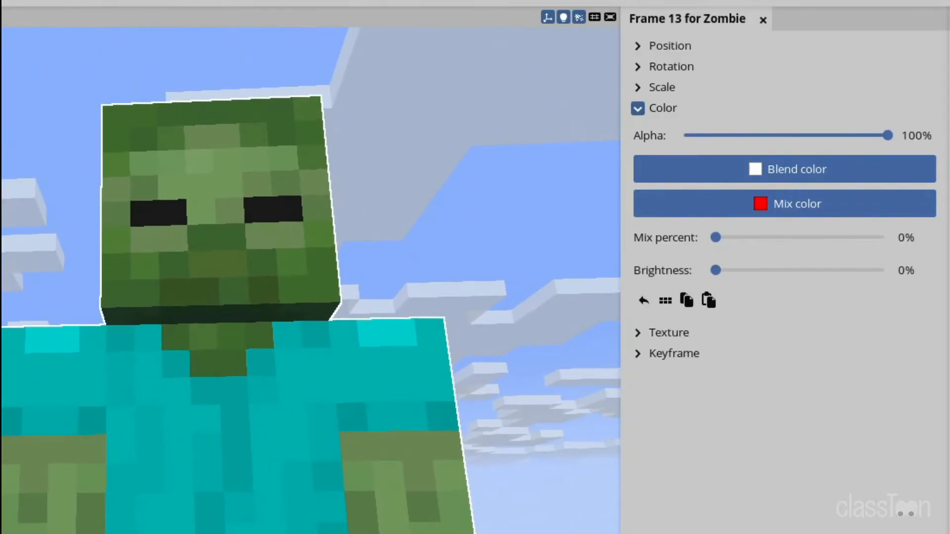
# Check which skins are available for the zombie's texture
pyautogui.click(648, 108)
pyautogui.click(665, 131)
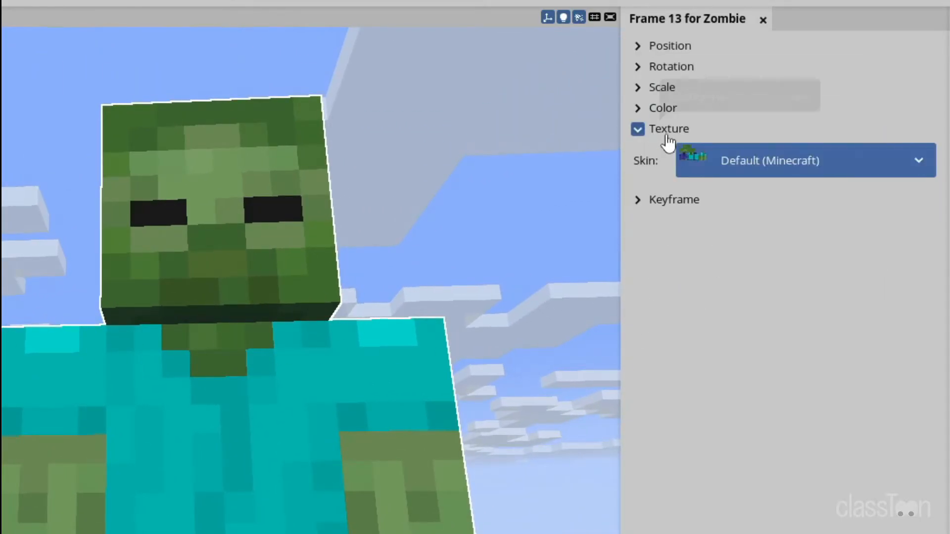
pyautogui.click(715, 168)
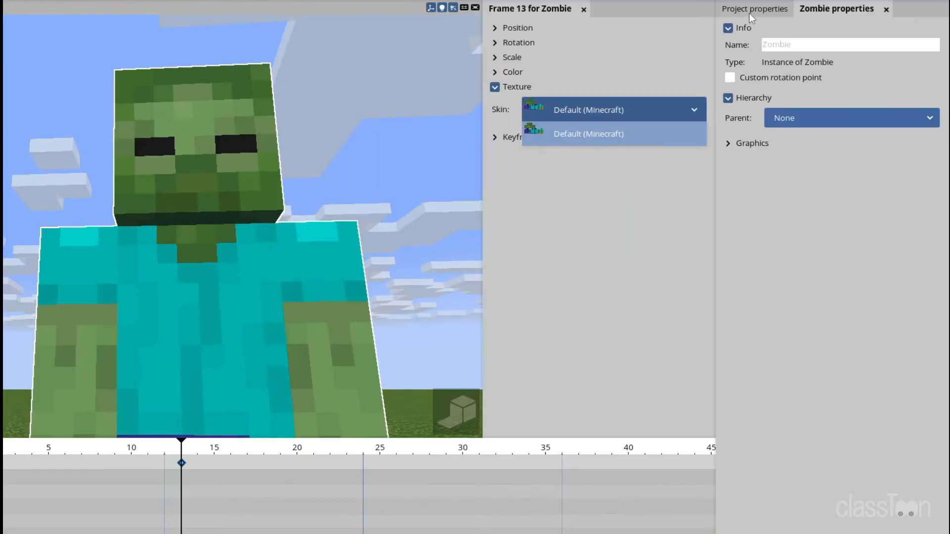
# Import skin.png from the Video Editing (D:) drive into the project resources as a Skin
pyautogui.click(748, 14)
pyautogui.click(749, 14)
pyautogui.click(755, 72)
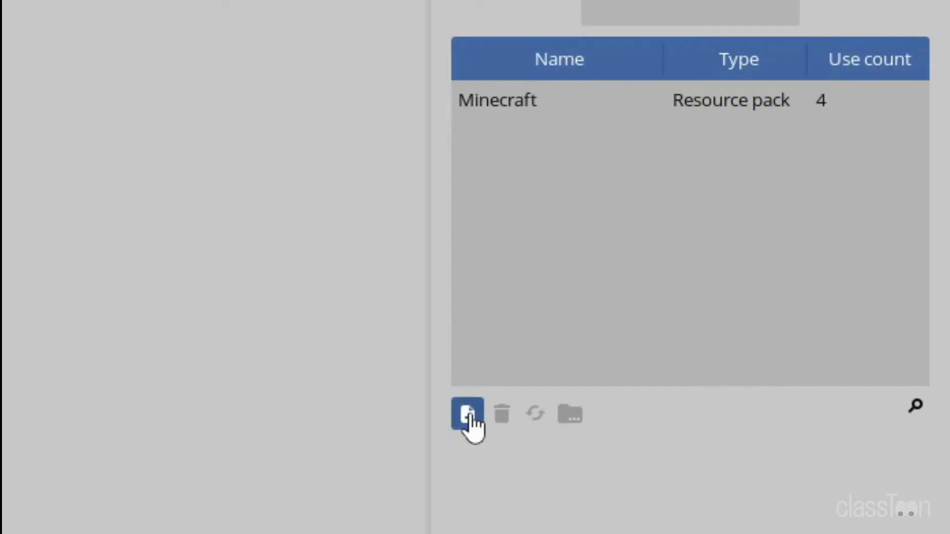
pyautogui.click(467, 415)
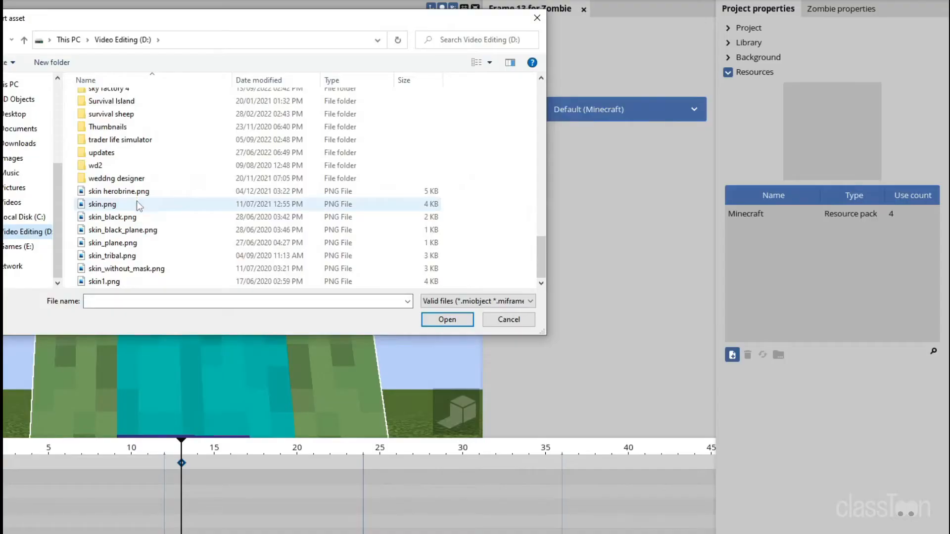
pyautogui.click(106, 204)
pyautogui.click(458, 317)
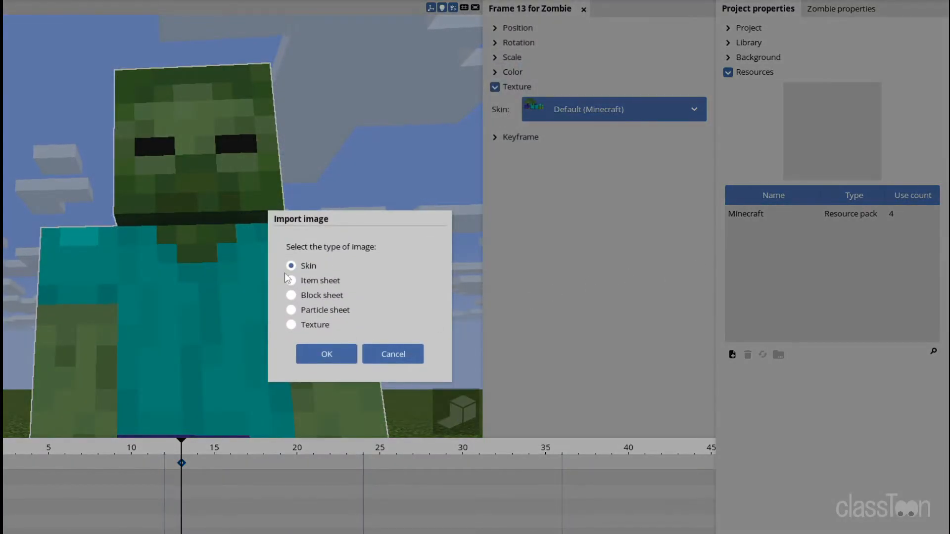
pyautogui.click(318, 354)
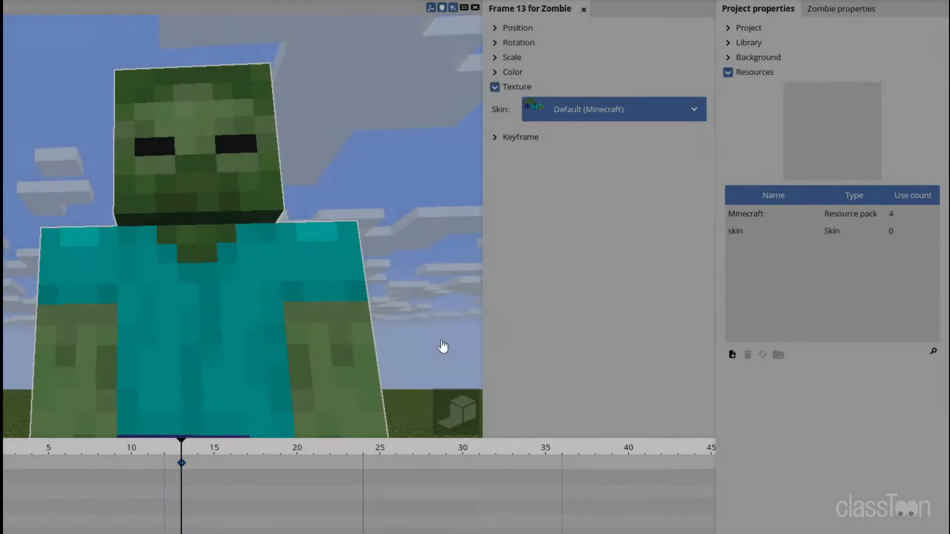
# Apply the imported skin to the zombie's texture at frame 13
pyautogui.click(604, 113)
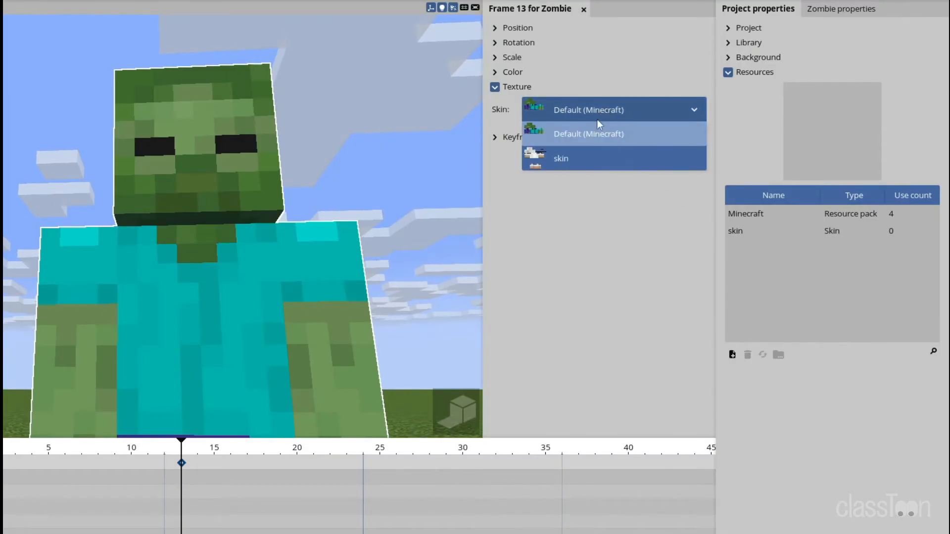
pyautogui.click(579, 159)
pyautogui.moveTo(289, 217); pyautogui.dragTo(292, 249, button='right')
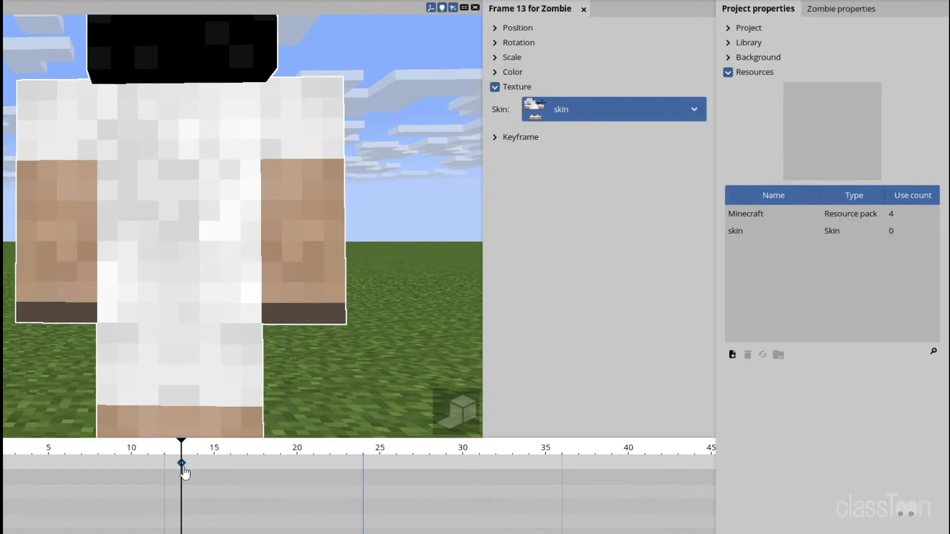
# Remove the zombie's frame 13 keyframe and apply the imported skin to its texture at frame 10 instead
pyautogui.click(182, 465)
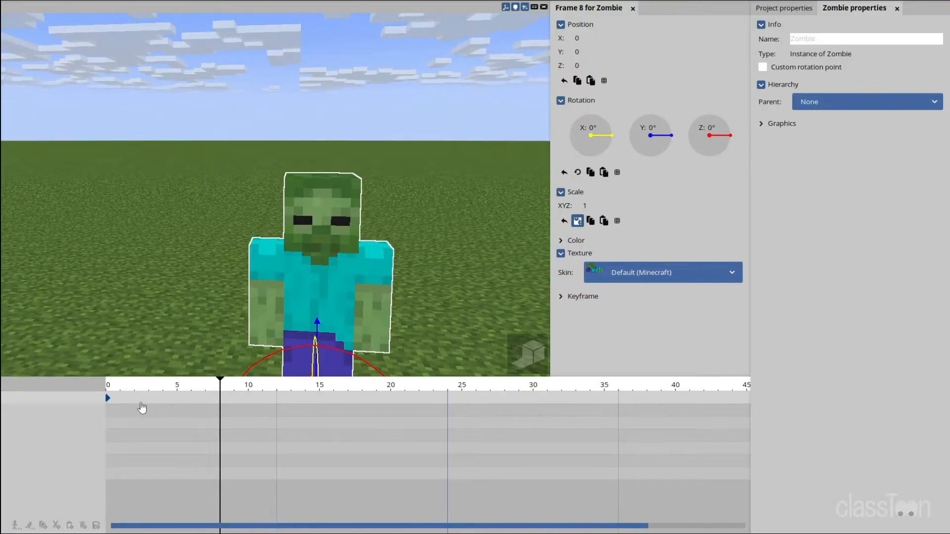
pyautogui.click(108, 400)
pyautogui.click(250, 404)
pyautogui.click(631, 278)
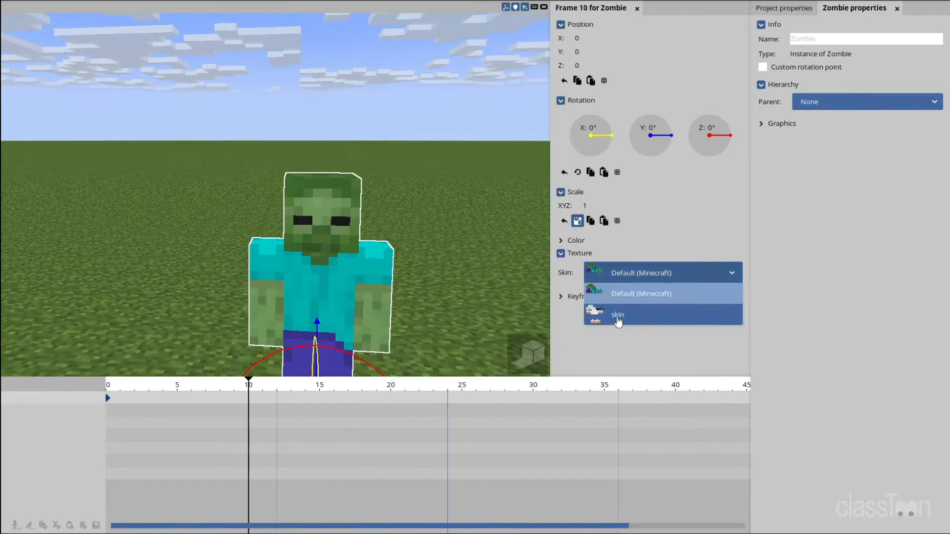
pyautogui.click(604, 314)
# Preview the zombie's skin change from frame 0 and delete its keyframe at frame 10
pyautogui.press('space')
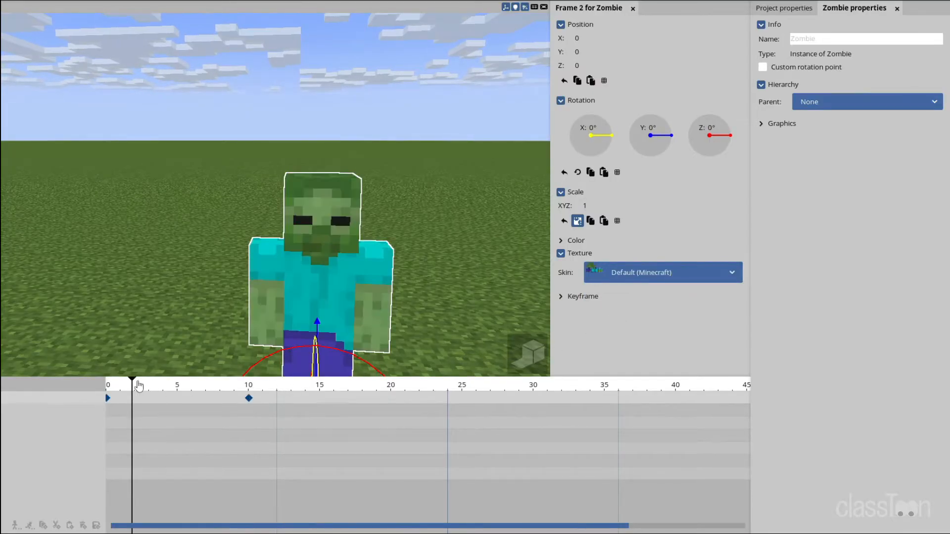
pyautogui.moveTo(349, 410); pyautogui.dragTo(100, 388)
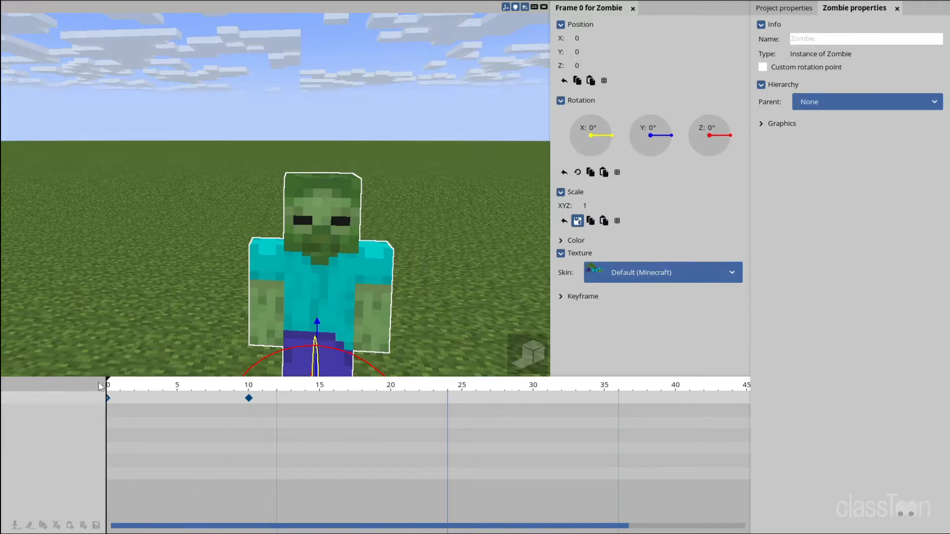
pyautogui.press('space')
pyautogui.press('space')
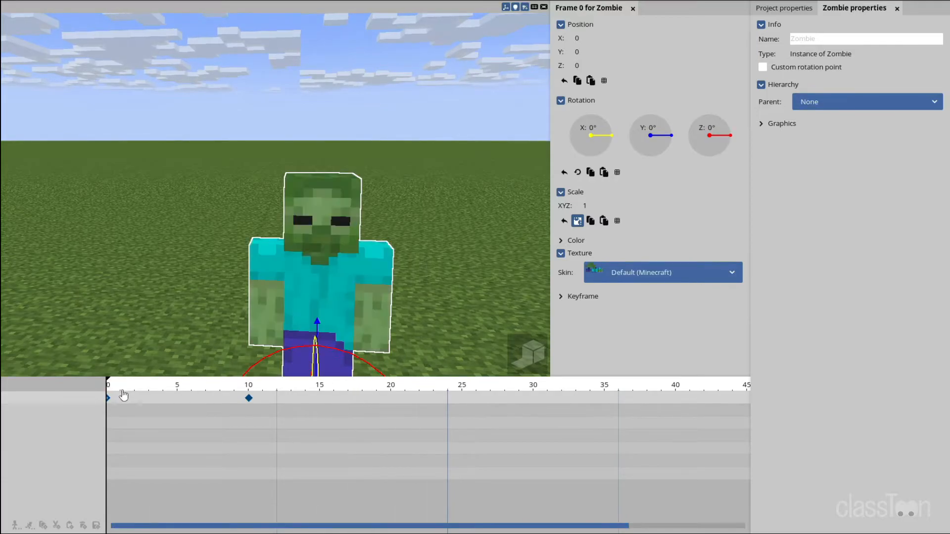
pyautogui.press('Delete')
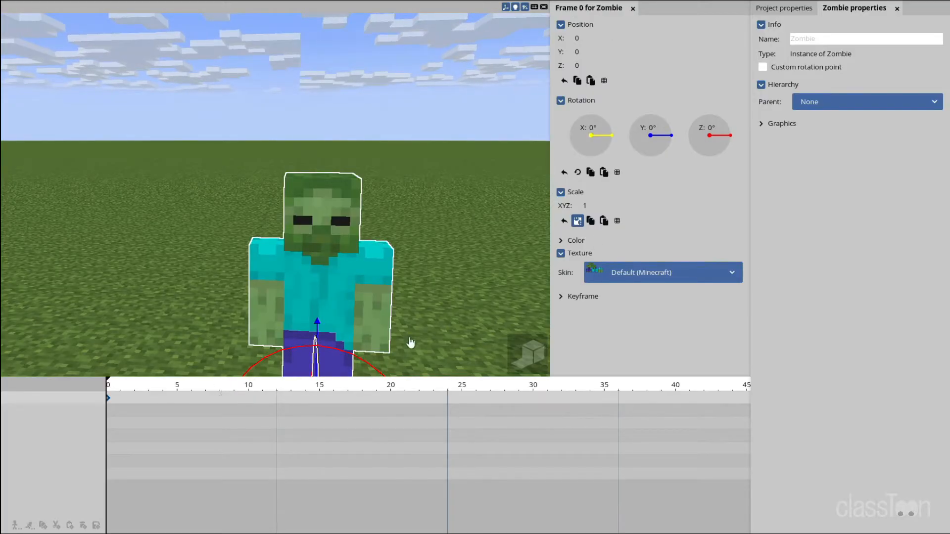
# Collapse the zombie's texture, scale, position and rotation frame properties
pyautogui.click(561, 253)
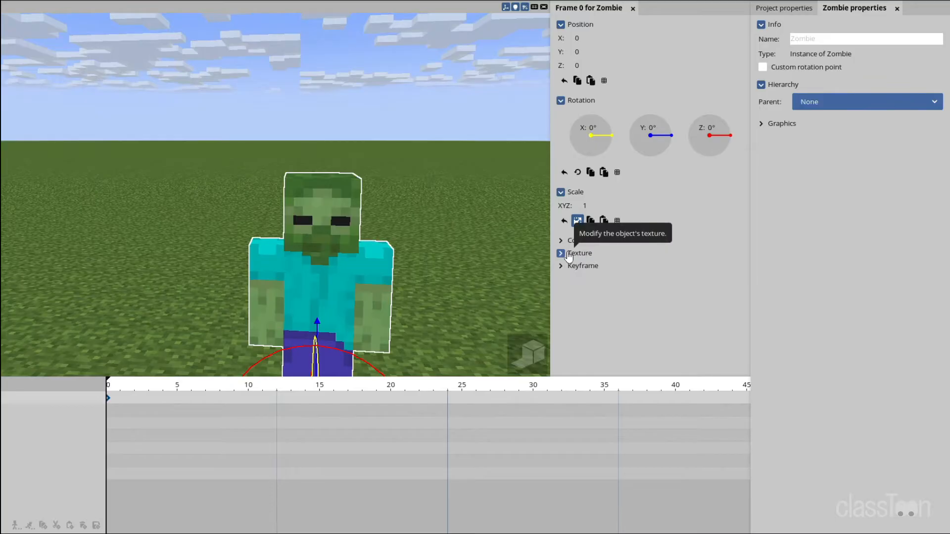
pyautogui.click(560, 192)
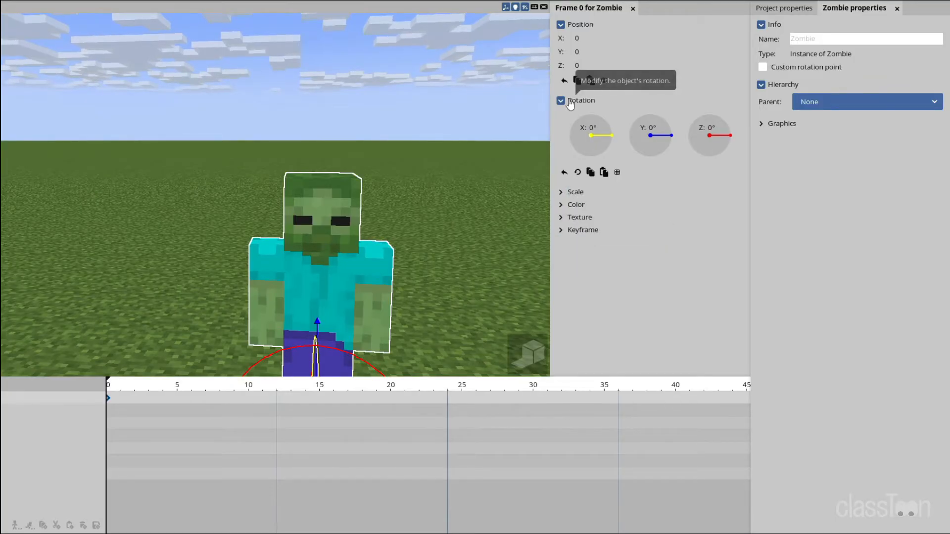
pyautogui.click(572, 25)
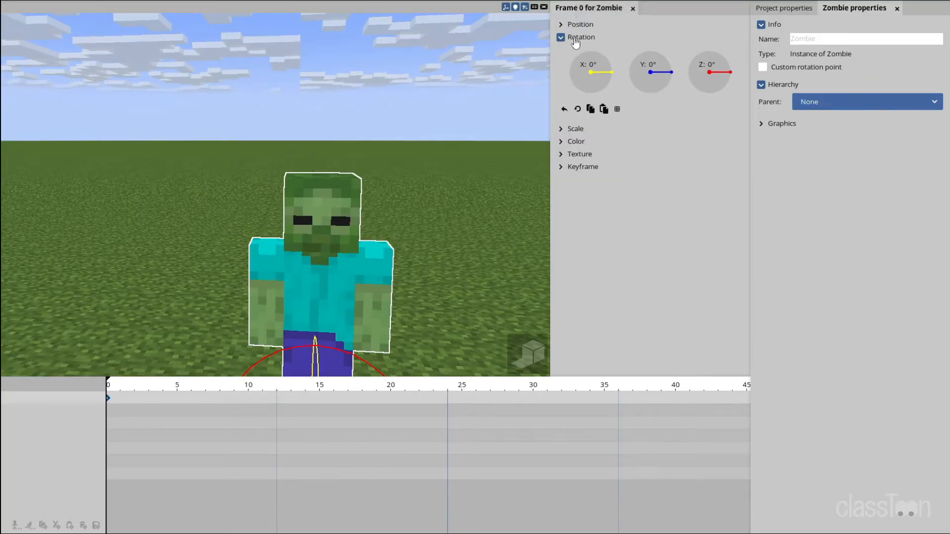
pyautogui.click(574, 38)
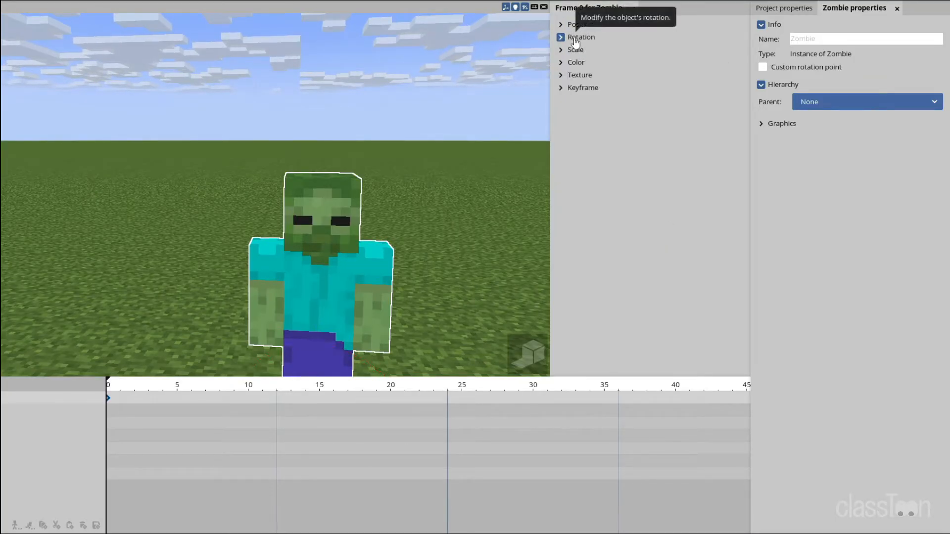
pyautogui.click(577, 76)
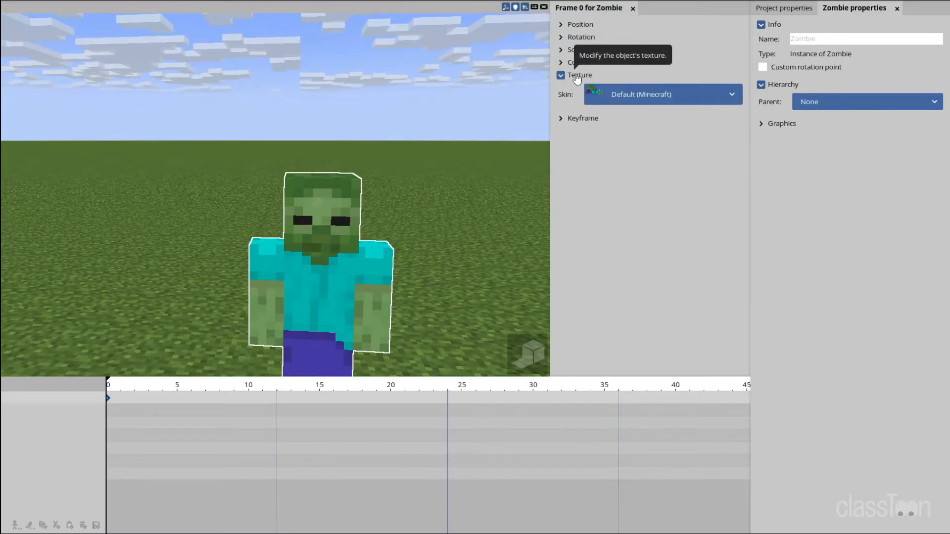
pyautogui.click(576, 76)
# Expand the zombie's keyframe settings, try hiding the zombie, and make it visible again
pyautogui.click(577, 89)
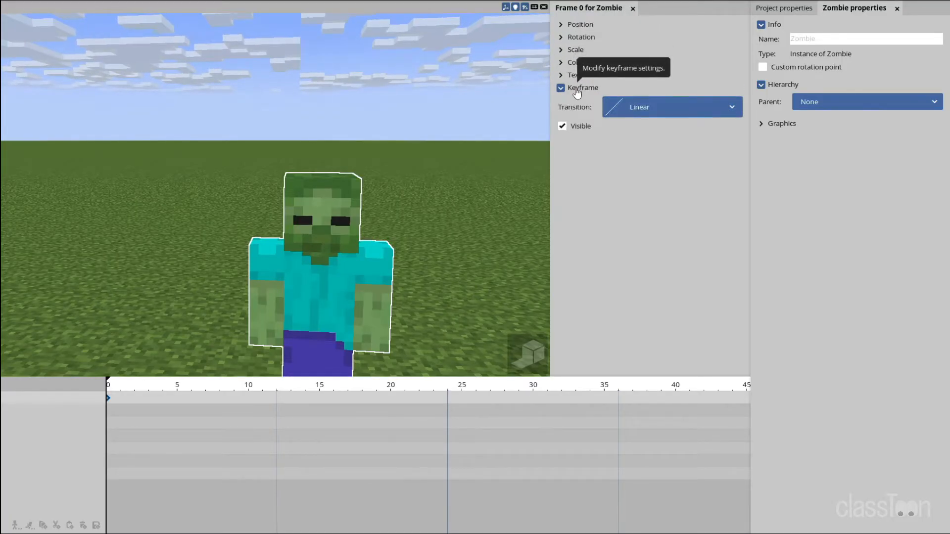
pyautogui.click(576, 92)
pyautogui.click(576, 92)
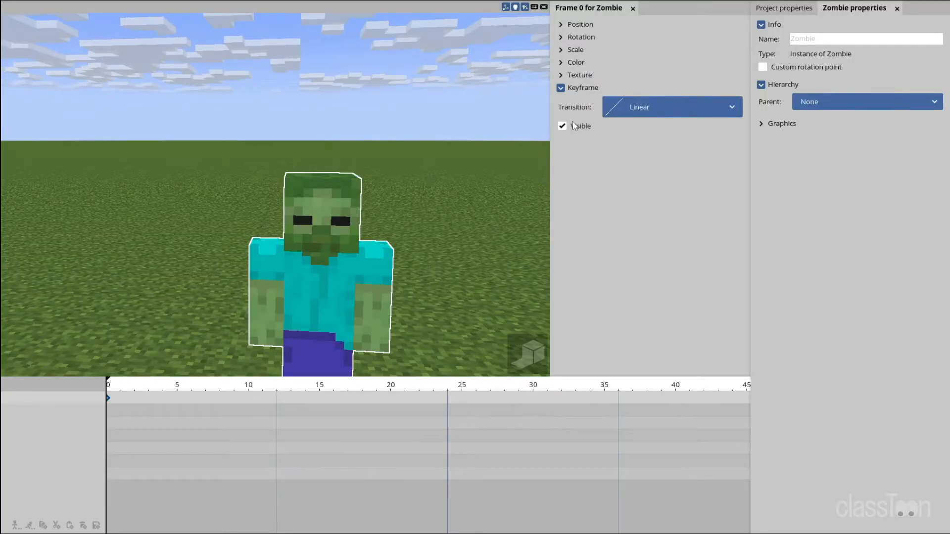
pyautogui.click(574, 129)
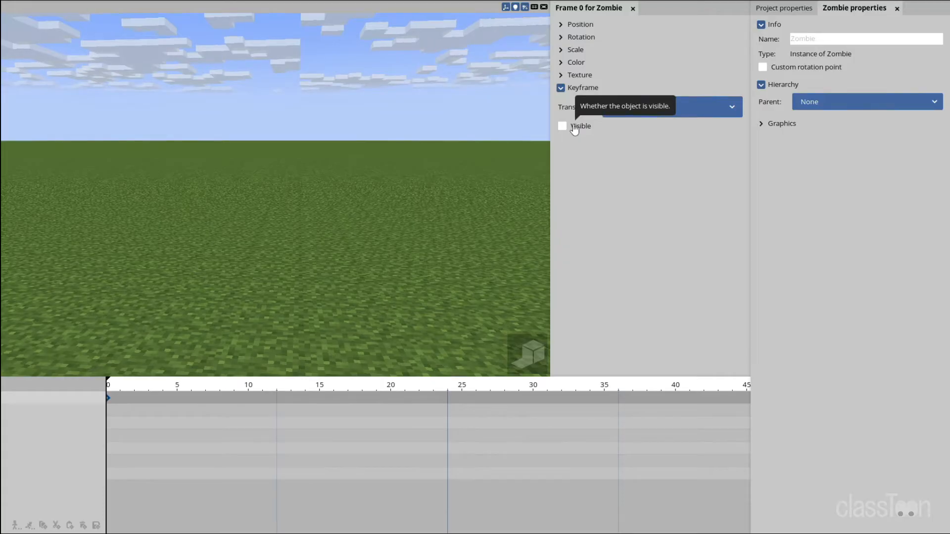
pyautogui.click(574, 130)
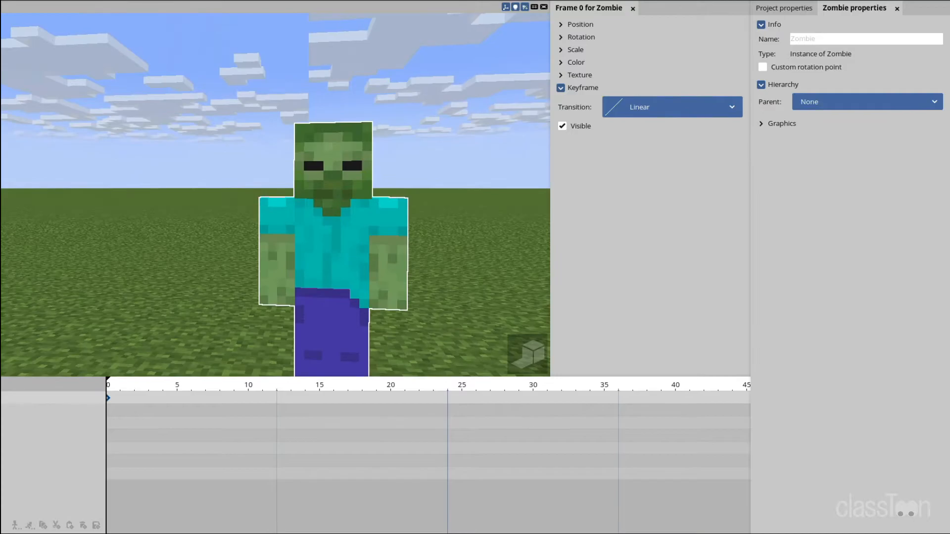
# Check which parents are available in the zombie's hierarchy and keep None
pyautogui.moveTo(336, 276)
pyautogui.mouseDown(button='right')
pyautogui.moveTo(326, 267)
pyautogui.moveTo(337, 276)
pyautogui.mouseUp(button='right')
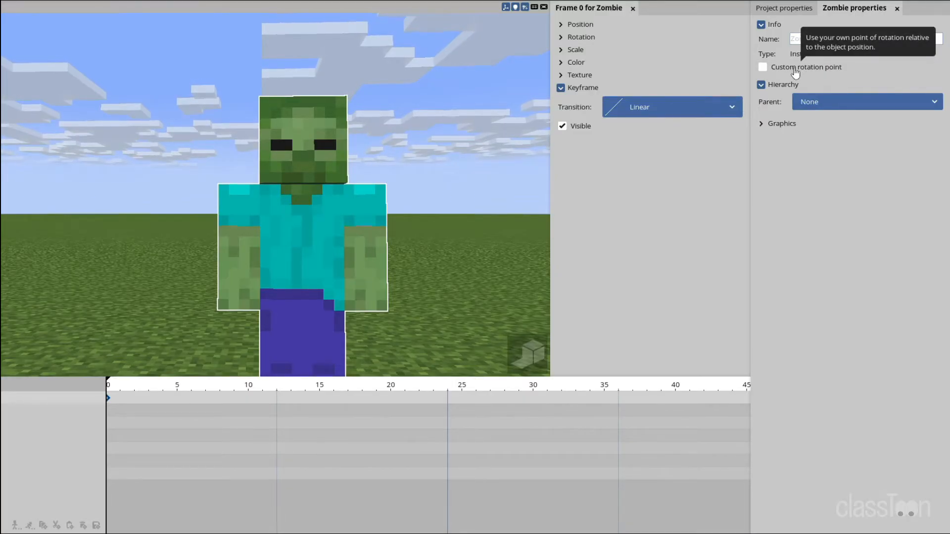
pyautogui.click(819, 106)
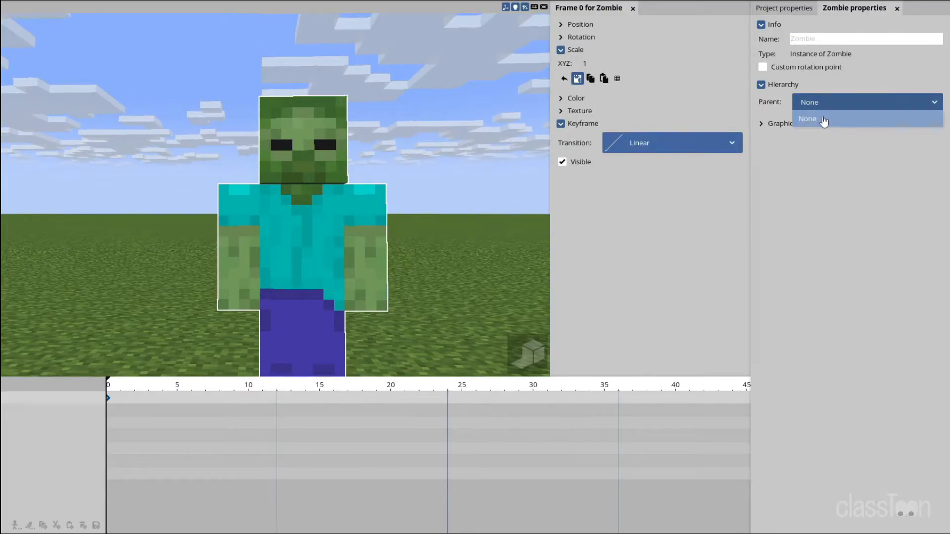
pyautogui.click(824, 119)
# Enable Glow in the zombie's graphics options and switch the viewport to rendered quality to inspect it
pyautogui.click(786, 125)
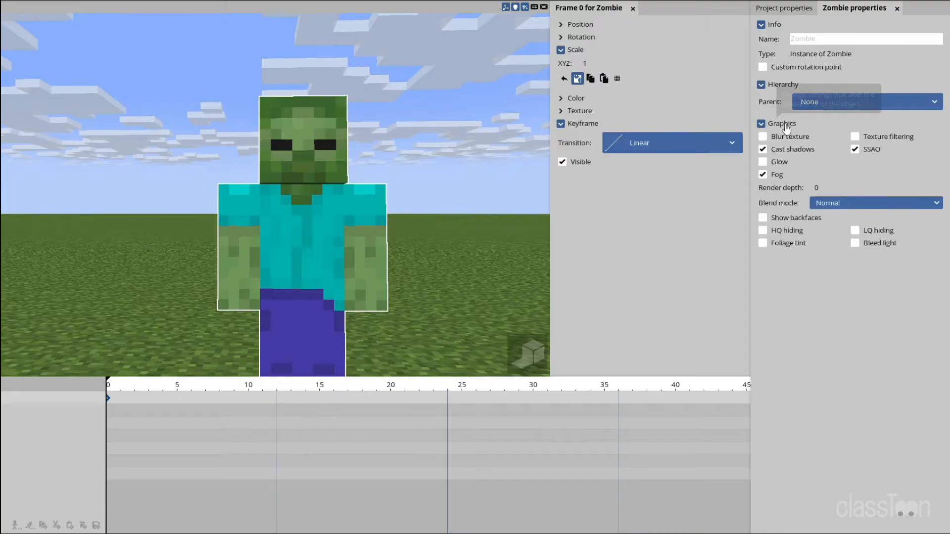
pyautogui.click(784, 165)
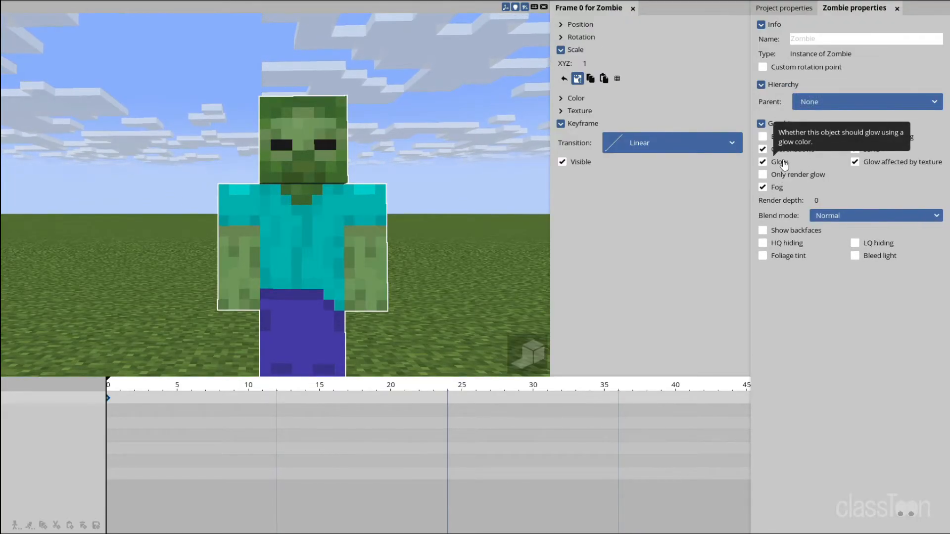
pyautogui.click(526, 353)
pyautogui.moveTo(449, 272); pyautogui.dragTo(408, 289)
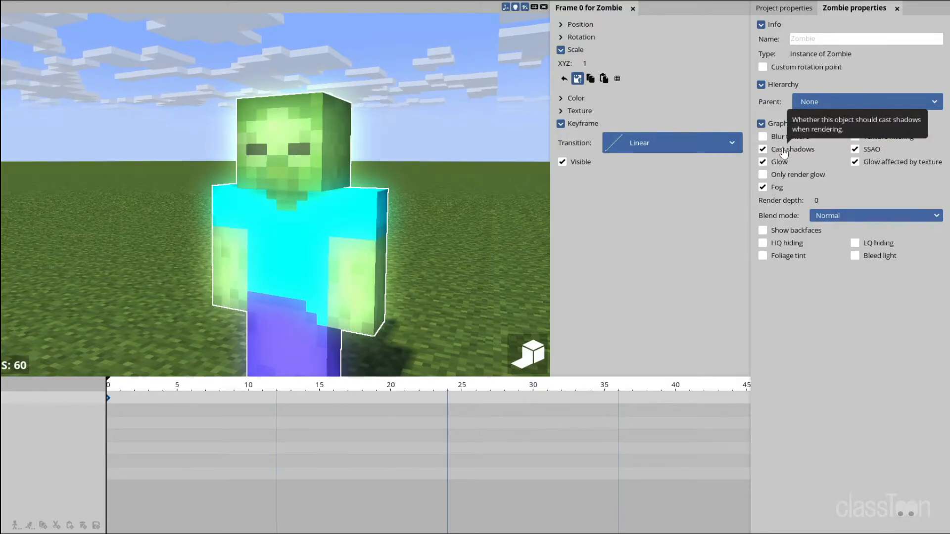
# Try the zombie's Fog and Blur texture options and turn its Glow off
pyautogui.click(775, 191)
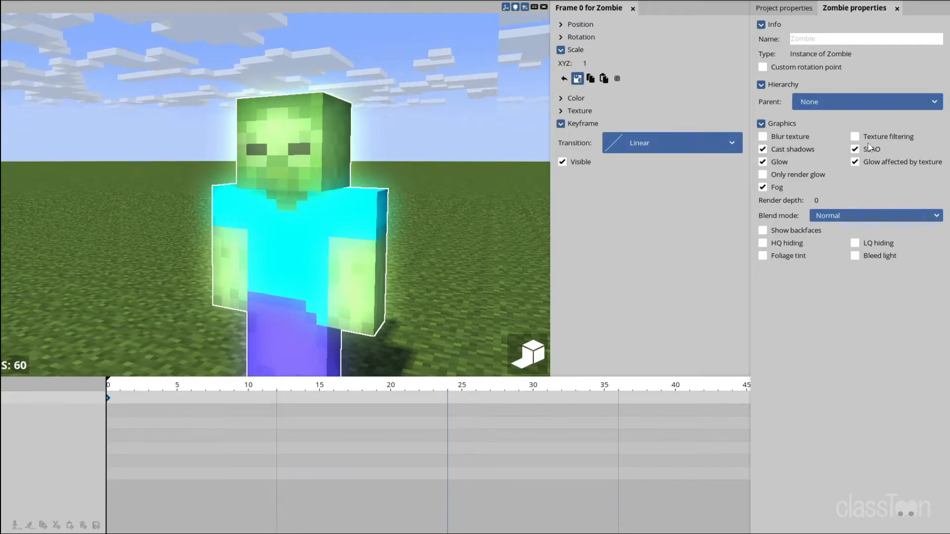
pyautogui.click(800, 140)
pyautogui.moveTo(422, 221); pyautogui.dragTo(422, 221, button='right')
pyautogui.click(773, 165)
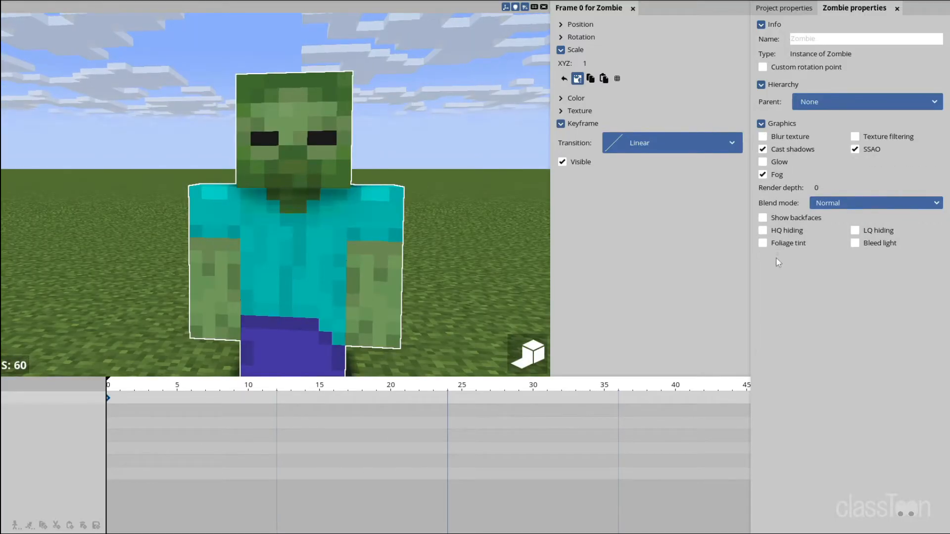
# Enable Glow on the zombie's left arm only, check it at frame 18, and return to frame 0
pyautogui.click(351, 253)
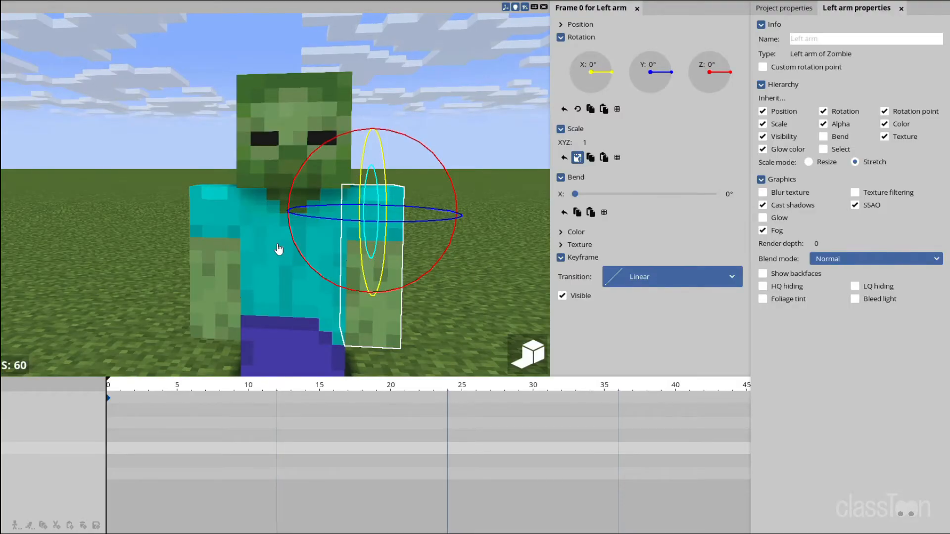
pyautogui.click(785, 221)
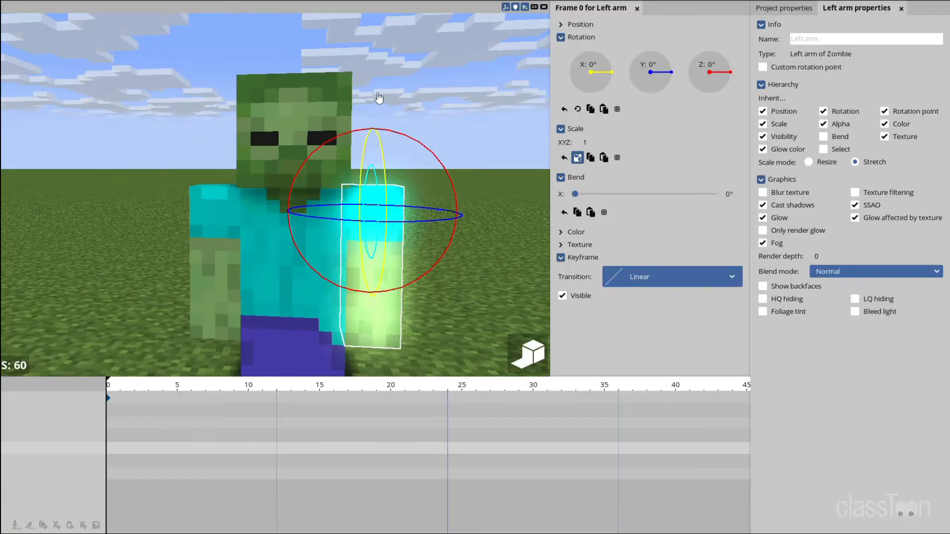
pyautogui.moveTo(349, 396)
pyautogui.mouseDown()
pyautogui.moveTo(372, 390)
pyautogui.moveTo(364, 396)
pyautogui.mouseUp()
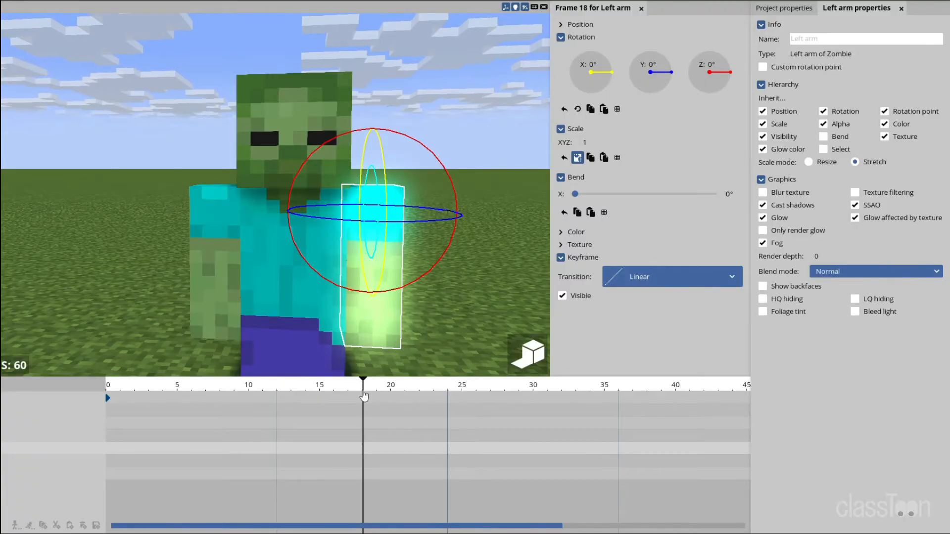
pyautogui.press('Home')
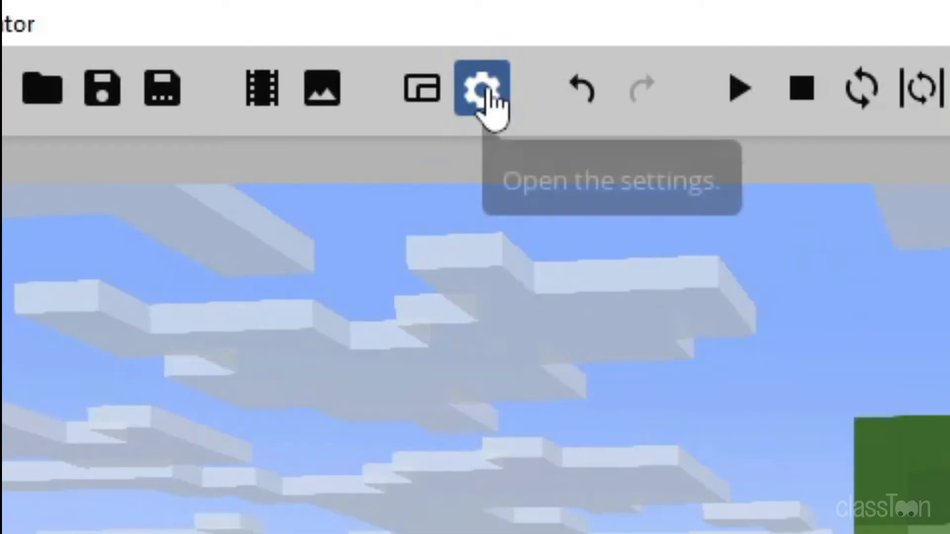
# Open the program settings and check the available Minecraft versions, keeping 1.18
pyautogui.click(483, 89)
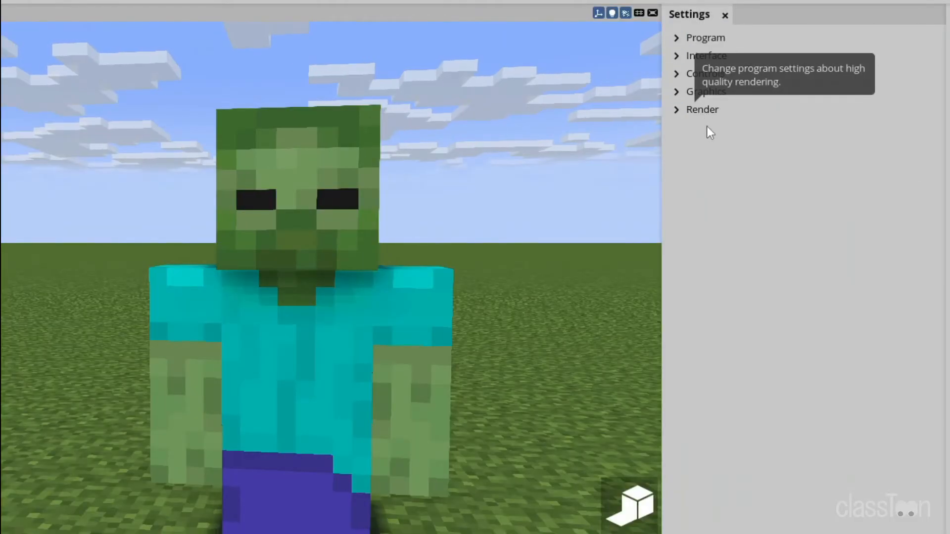
pyautogui.click(706, 39)
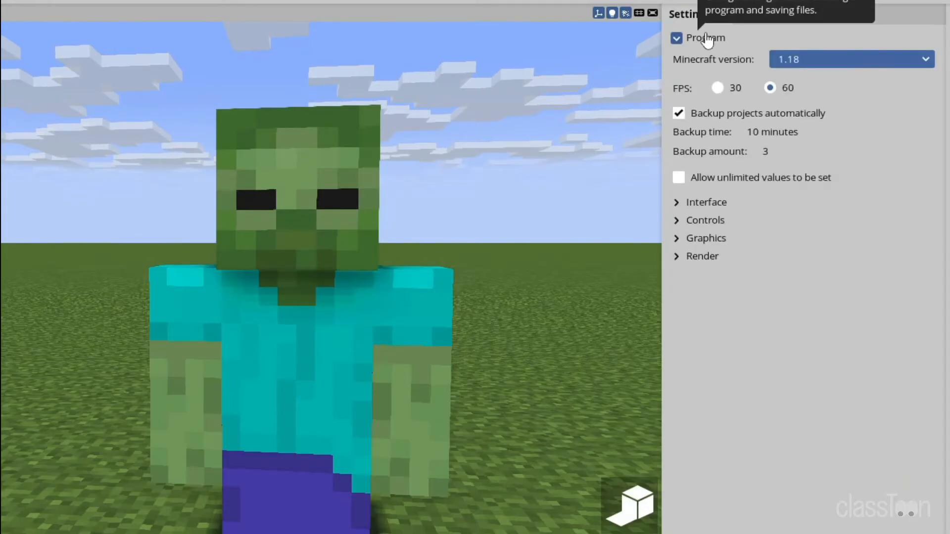
pyautogui.click(797, 72)
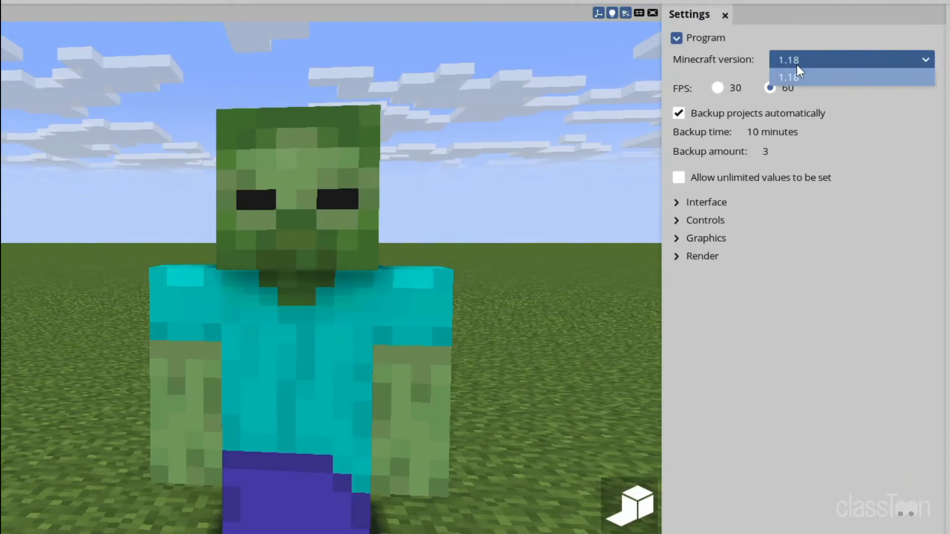
pyautogui.click(797, 66)
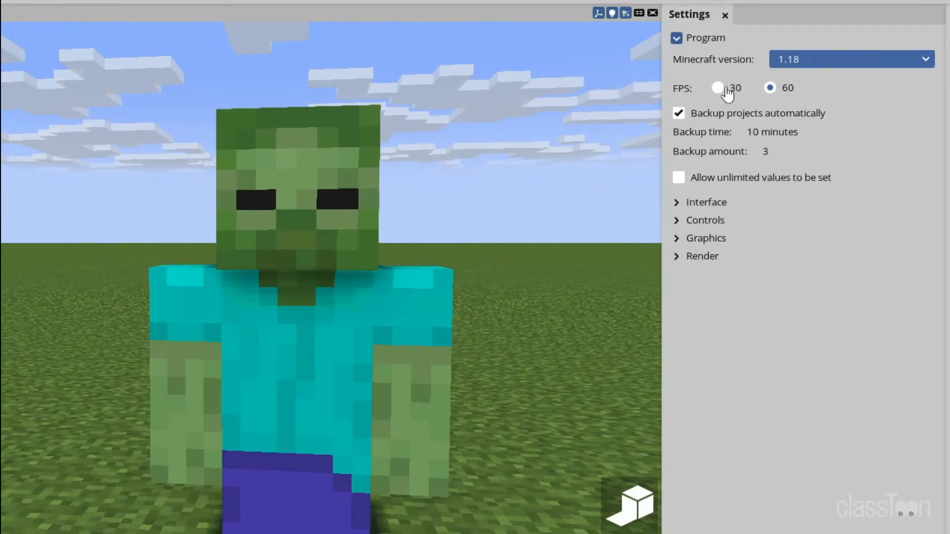
# Compare the 60 and 30 FPS program settings, leave it at 30, and test it by orbiting and playing the scene
pyautogui.click(783, 88)
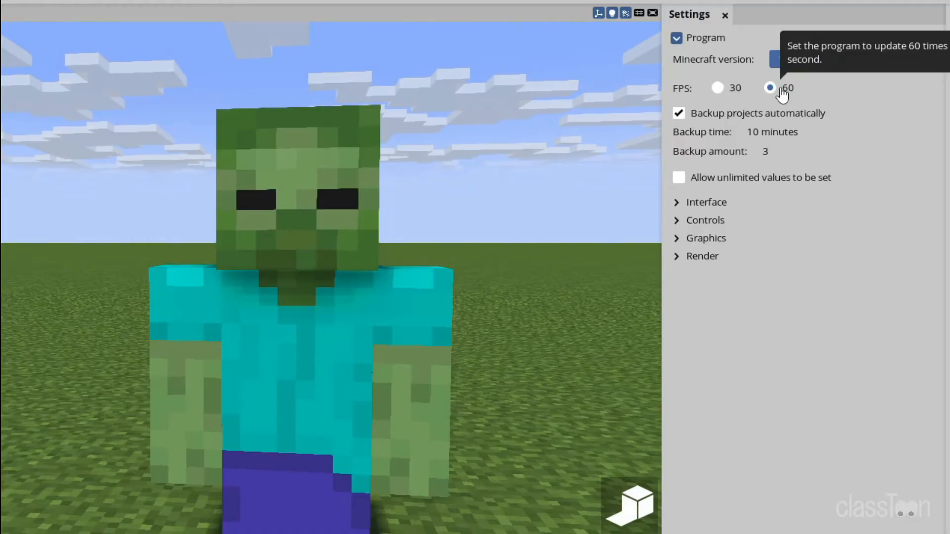
pyautogui.click(734, 89)
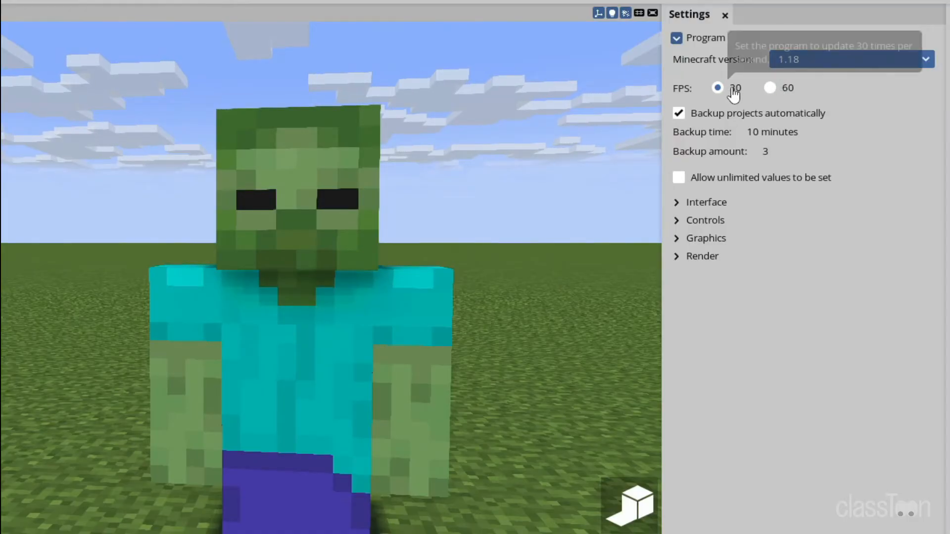
pyautogui.click(770, 89)
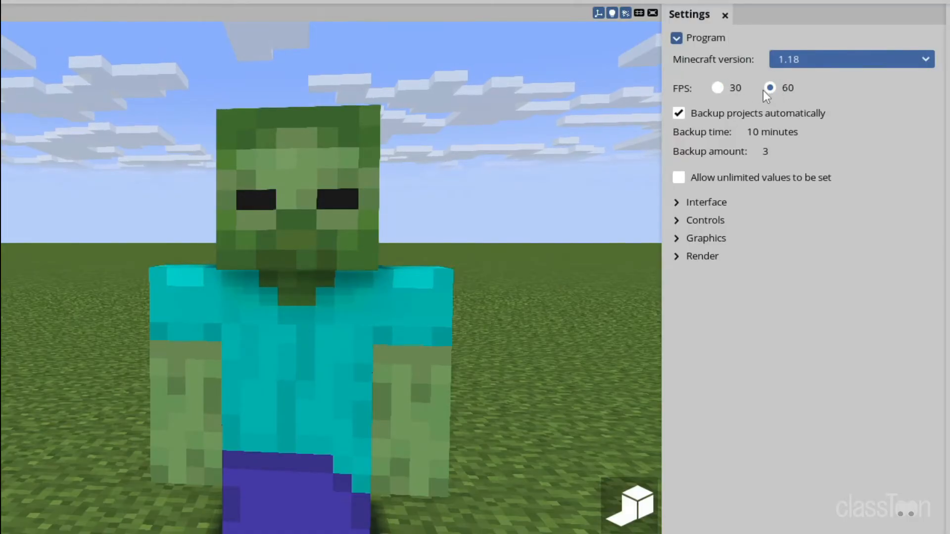
pyautogui.click(732, 92)
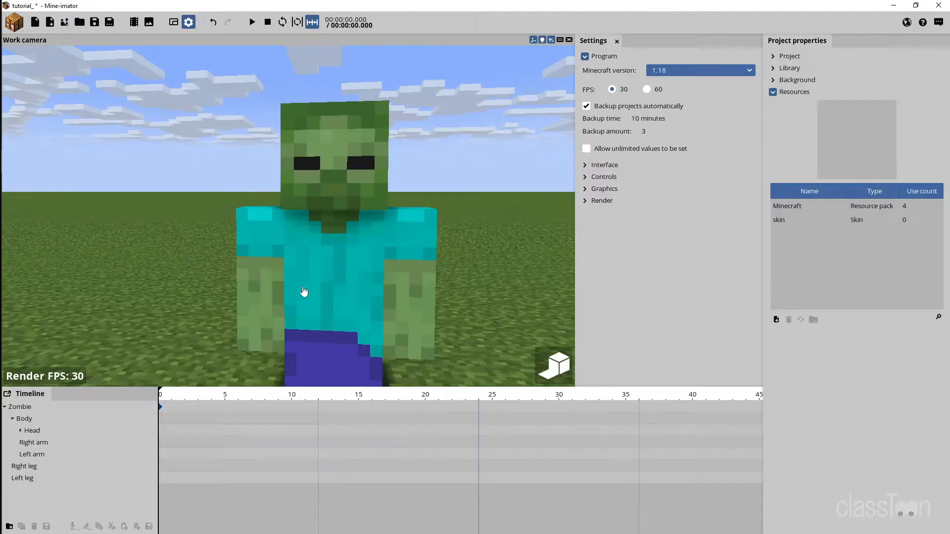
pyautogui.moveTo(288, 215); pyautogui.dragTo(280, 227, button='right')
pyautogui.press('space')
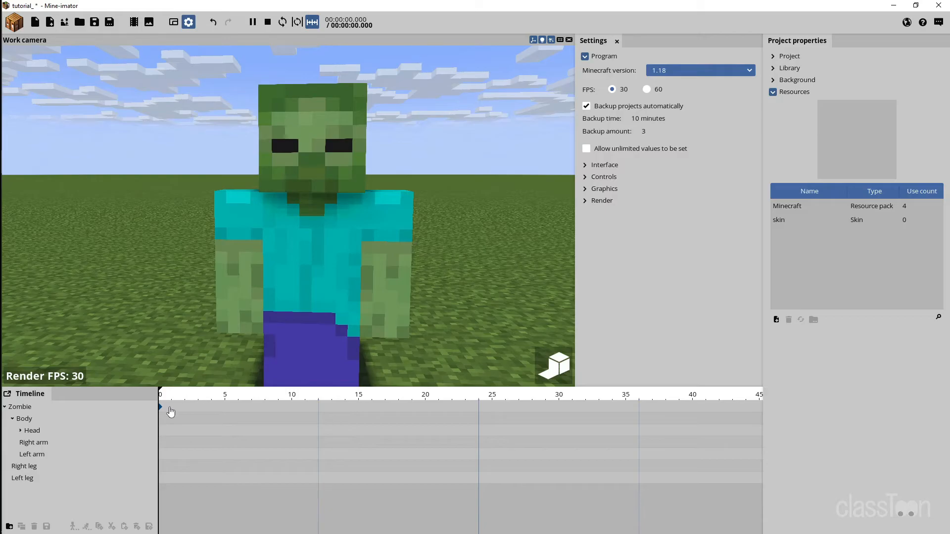
# Stop playback, select the zombie, and review the program's automatic backup and unlimited values options
pyautogui.press('space')
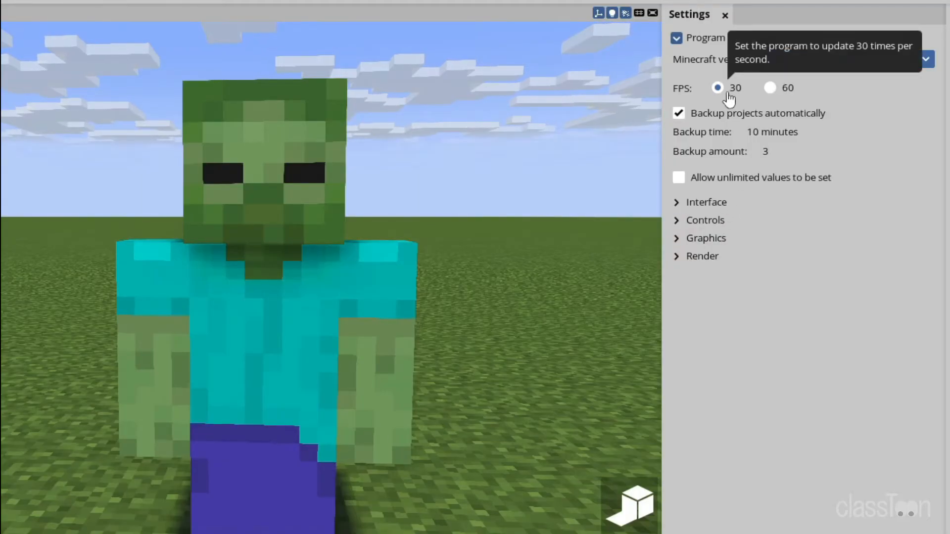
pyautogui.moveTo(729, 119)
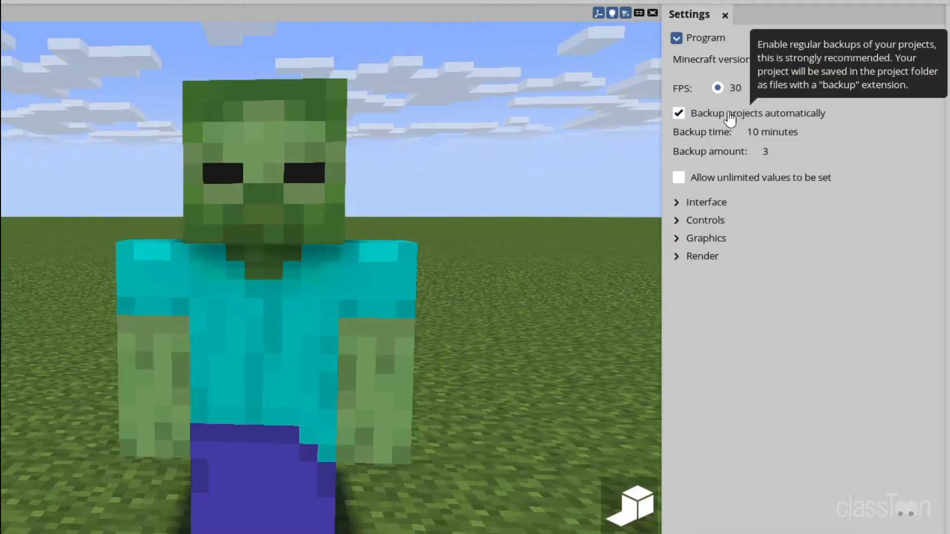
pyautogui.moveTo(747, 190)
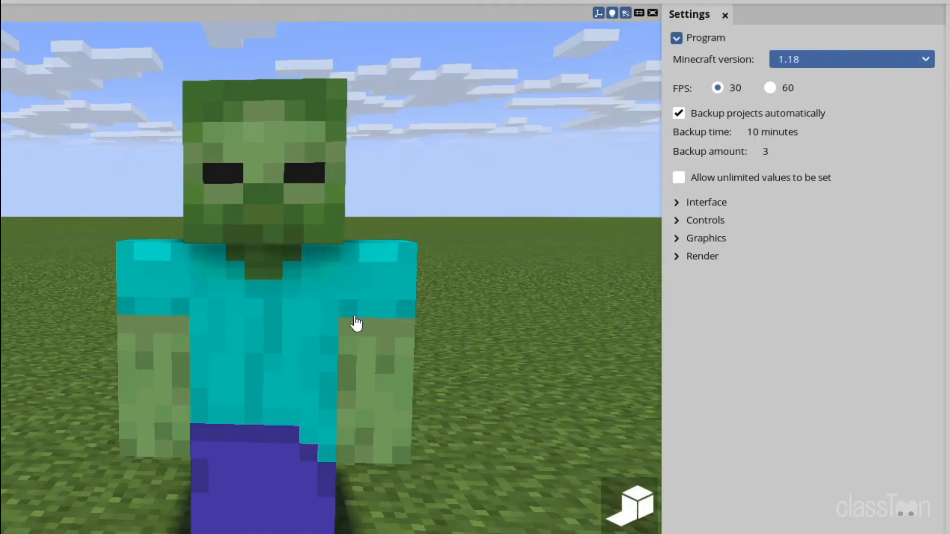
pyautogui.click(310, 203)
pyautogui.moveTo(717, 189)
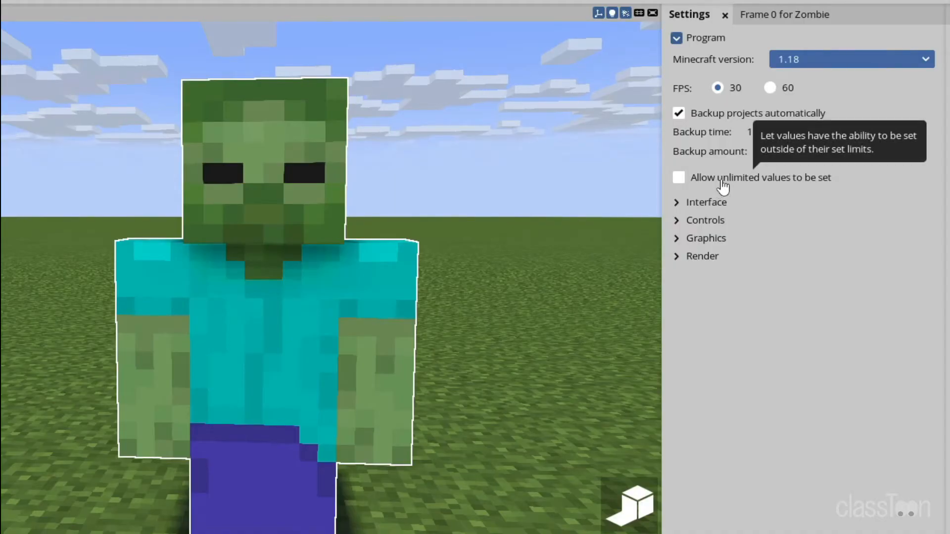
# Collapse the Program settings and expand the Interface settings down to the color options
pyautogui.click(714, 44)
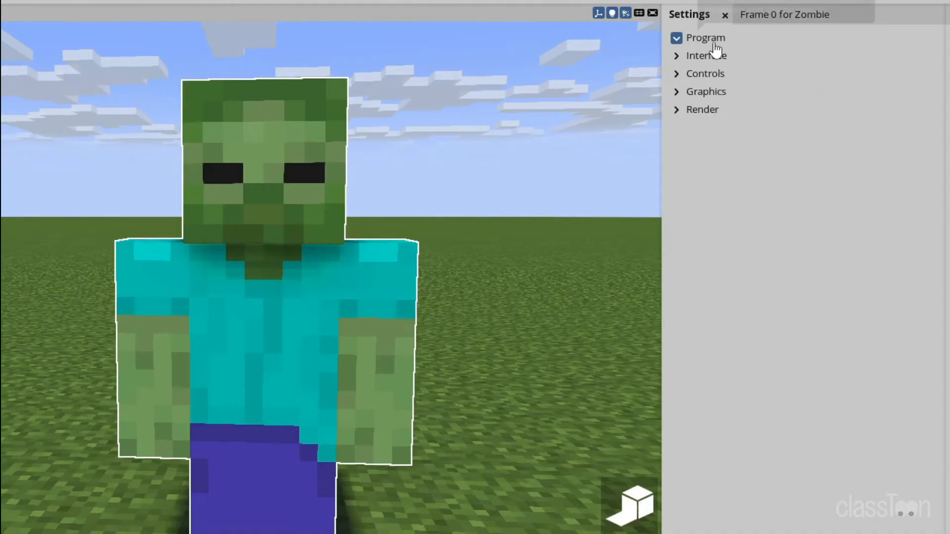
pyautogui.click(714, 58)
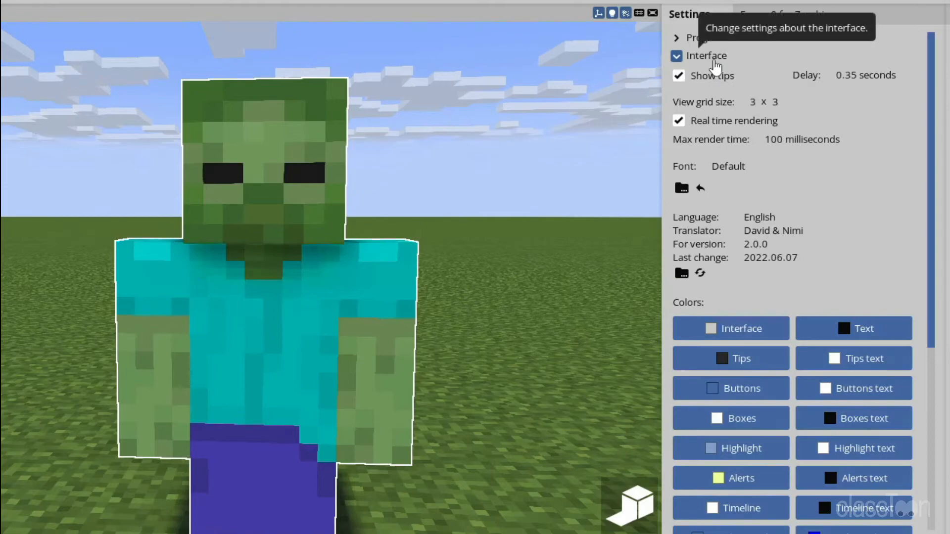
pyautogui.moveTo(935, 230)
pyautogui.mouseDown()
pyautogui.moveTo(939, 259)
pyautogui.moveTo(943, 240)
pyautogui.mouseUp()
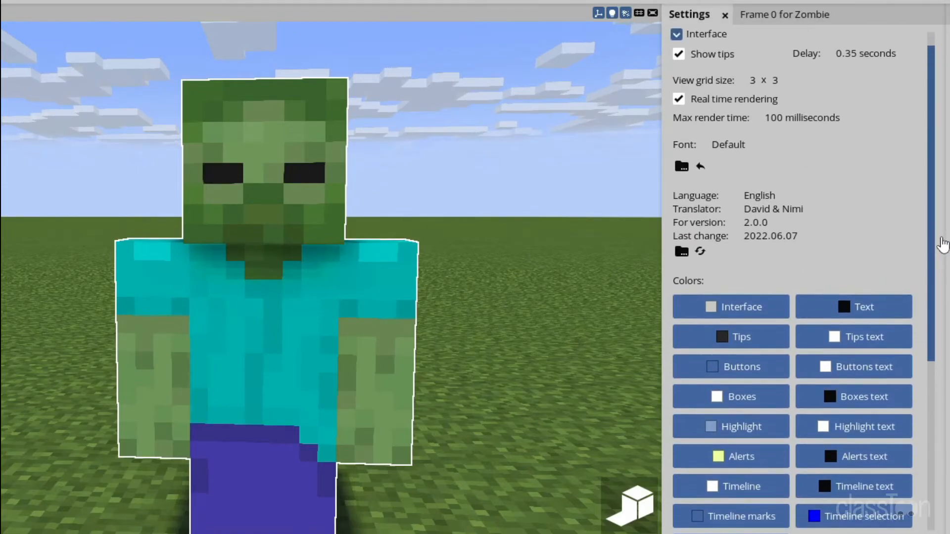
# Try red (FF0000) as the interface color and reset it to the default
pyautogui.click(737, 305)
pyautogui.moveTo(693, 418); pyautogui.dragTo(727, 310)
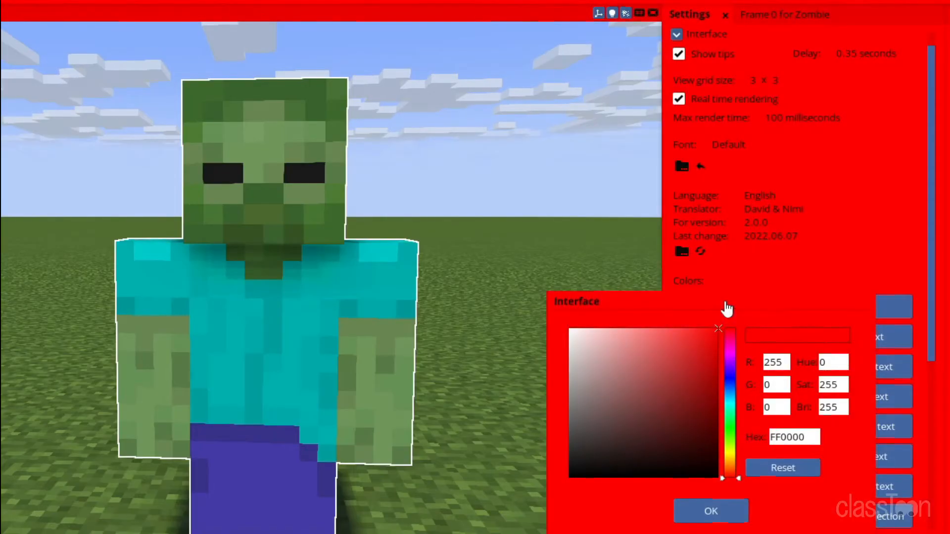
pyautogui.click(812, 468)
pyautogui.click(737, 512)
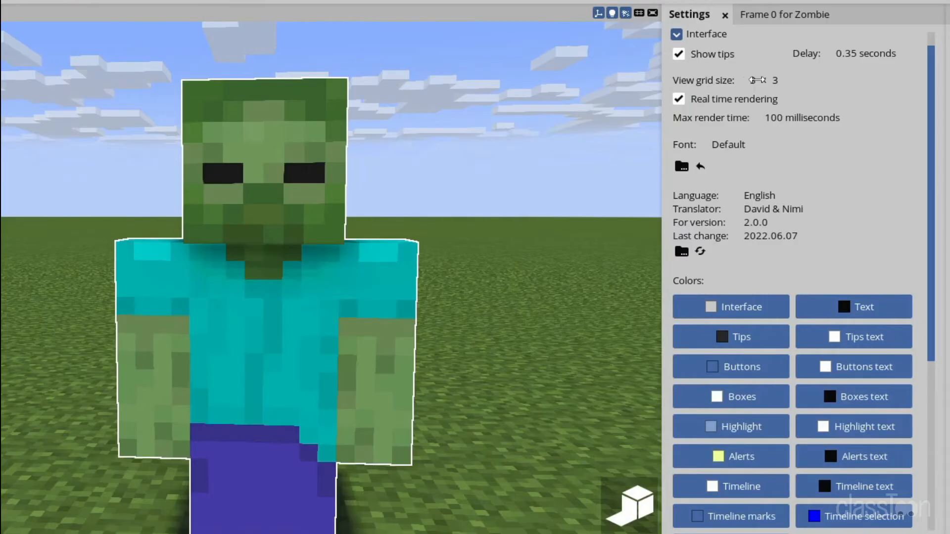
# Display the view grid, try other grid sizes before resetting to 3 x 3, and hide the grid
pyautogui.click(640, 15)
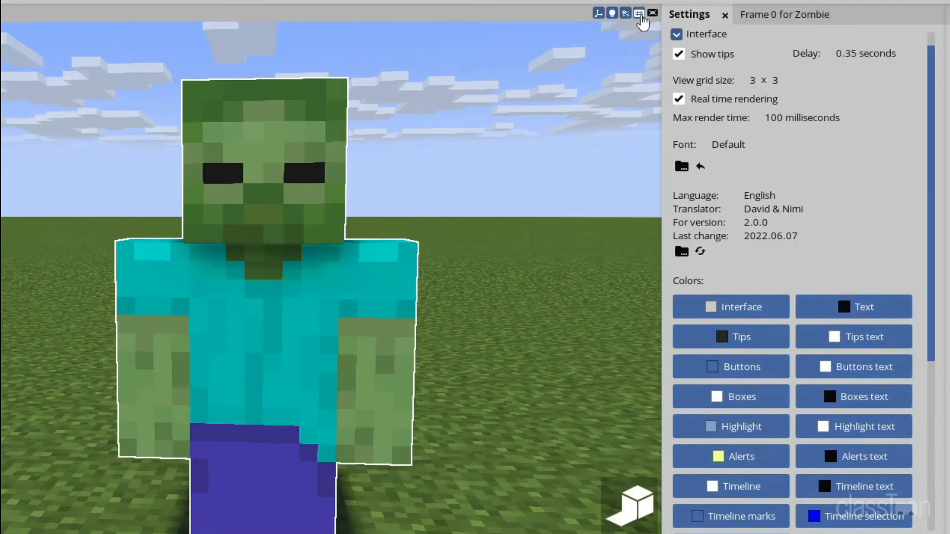
pyautogui.moveTo(752, 81); pyautogui.dragTo(808, 80)
pyautogui.rightClick(754, 82)
pyautogui.rightClick(808, 80)
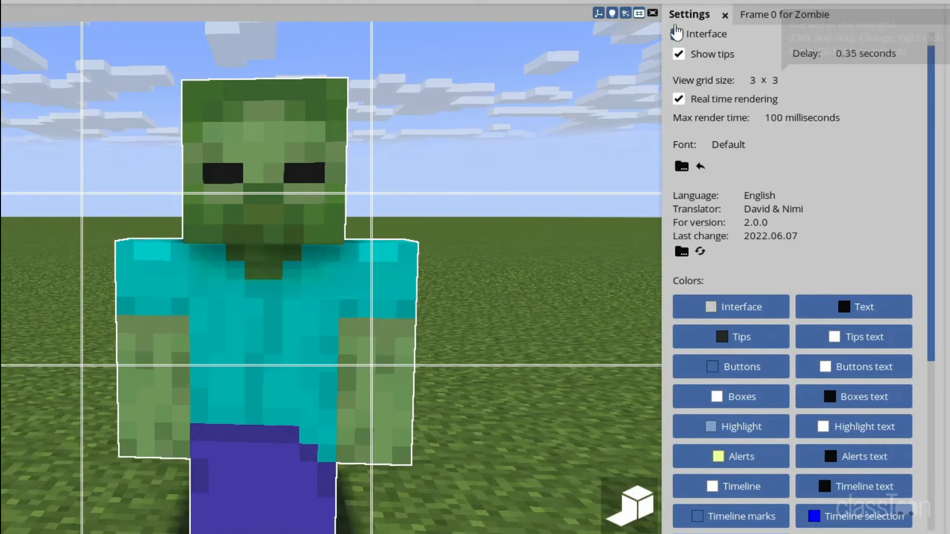
pyautogui.click(639, 15)
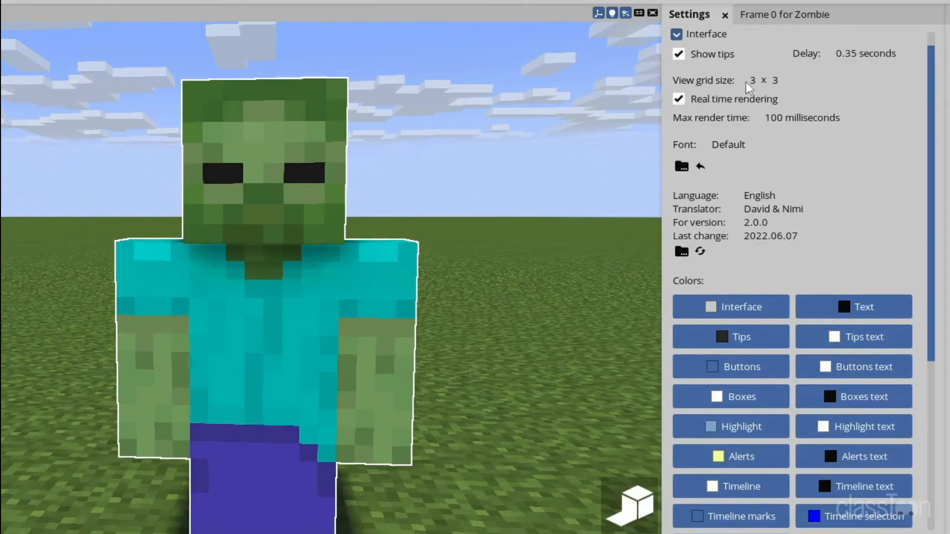
# Expand the zombie's rotation and position properties at frame 0 and raise it to a height of 13.39
pyautogui.scroll(-5, 712, 340)
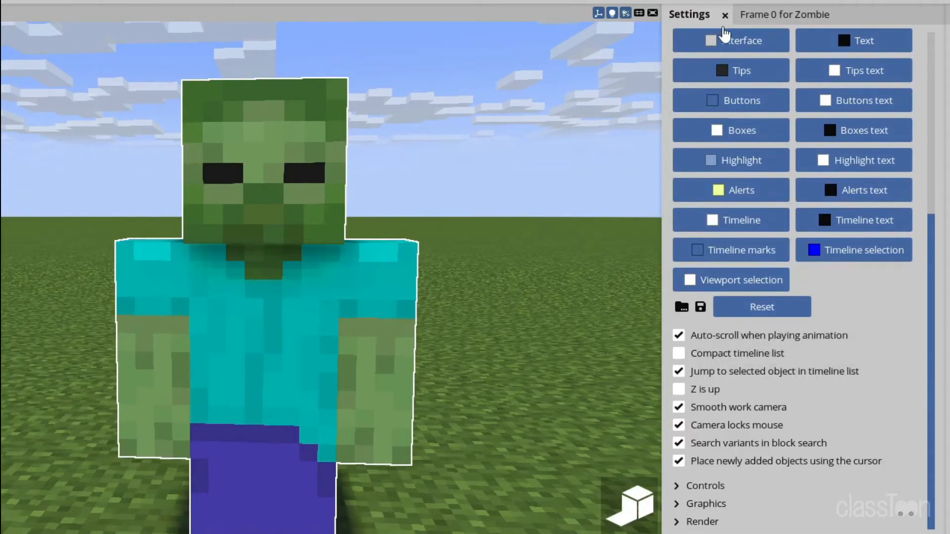
pyautogui.click(774, 14)
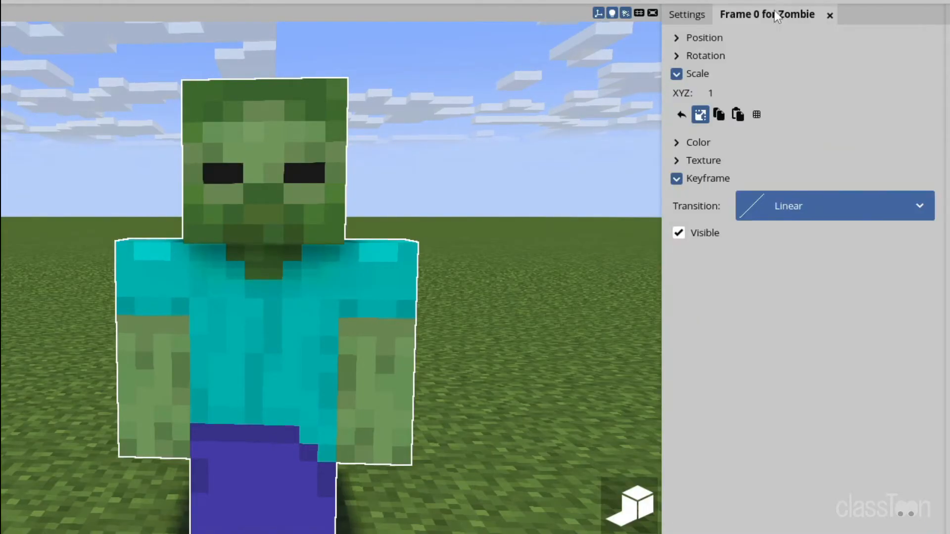
pyautogui.click(697, 61)
pyautogui.click(703, 39)
pyautogui.moveTo(699, 78); pyautogui.dragTo(725, 75)
# Enable Z is up, lower the zombie back to the ground with its Z position, and disable Z is up
pyautogui.click(689, 16)
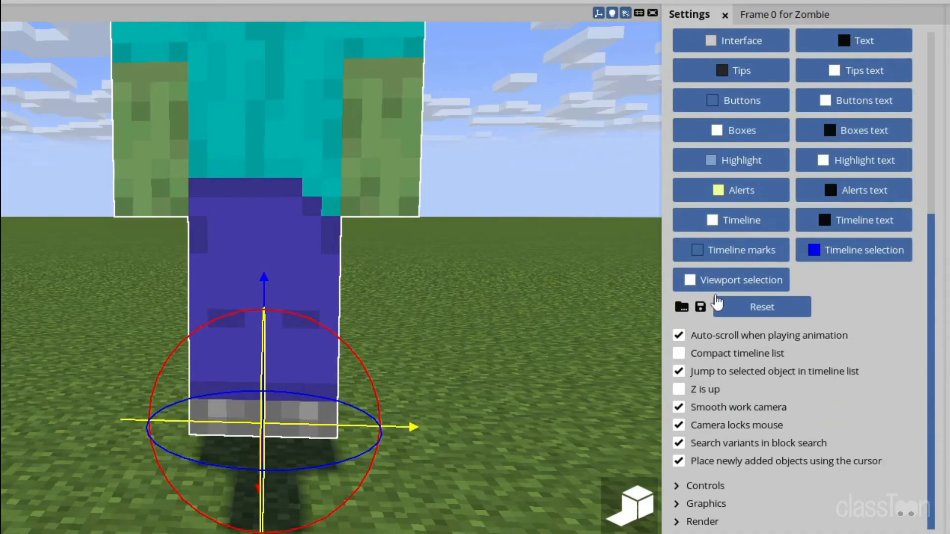
pyautogui.click(691, 391)
pyautogui.click(762, 15)
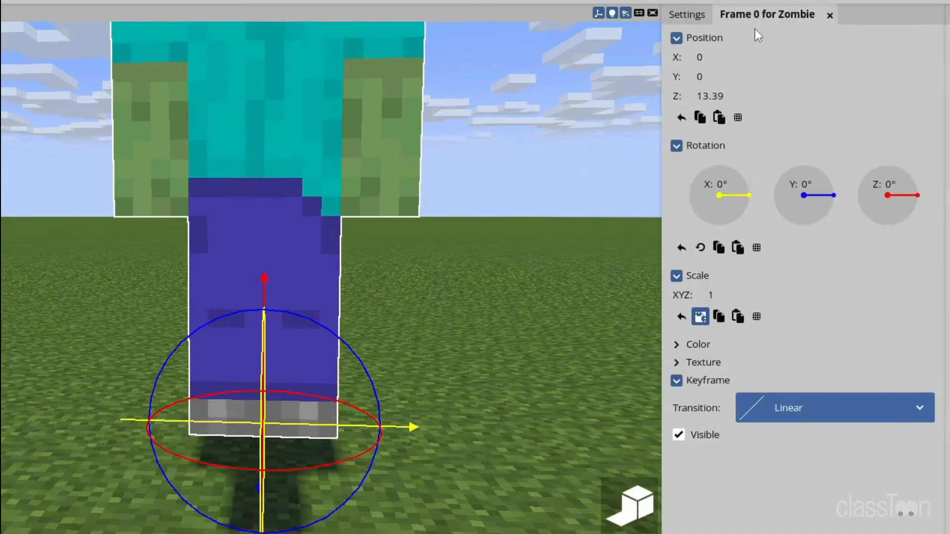
pyautogui.moveTo(710, 91); pyautogui.dragTo(747, 75)
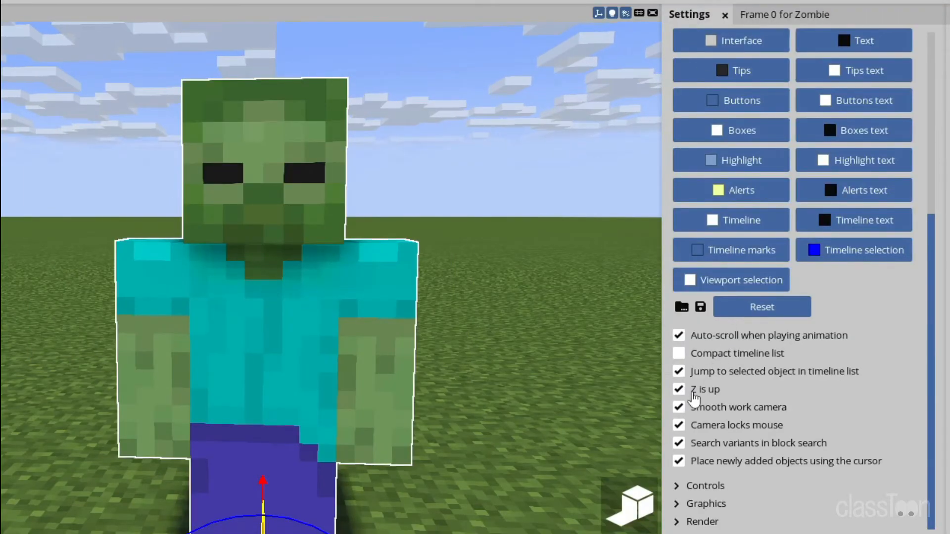
pyautogui.click(695, 394)
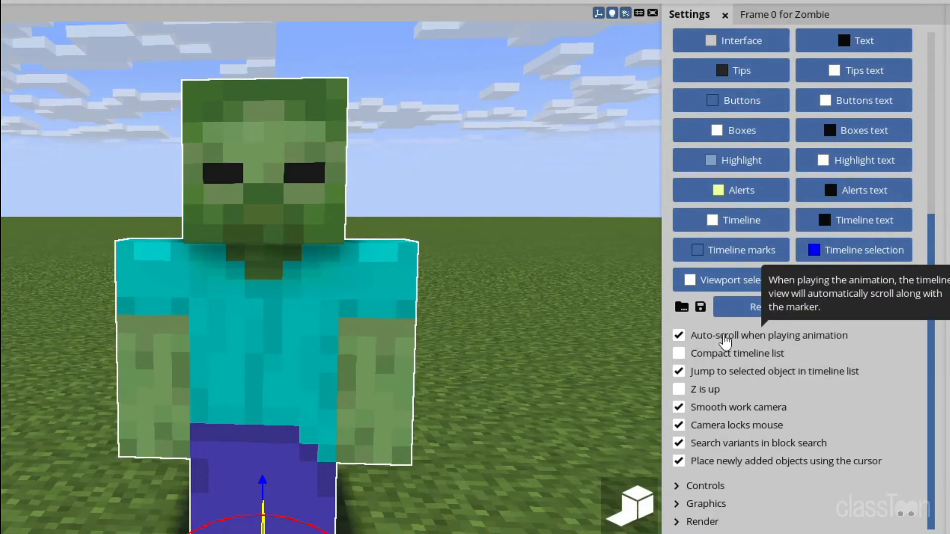
# Compare timeline playback with Auto-scroll when playing animation on and off, leaving the option enabled
pyautogui.press('space')
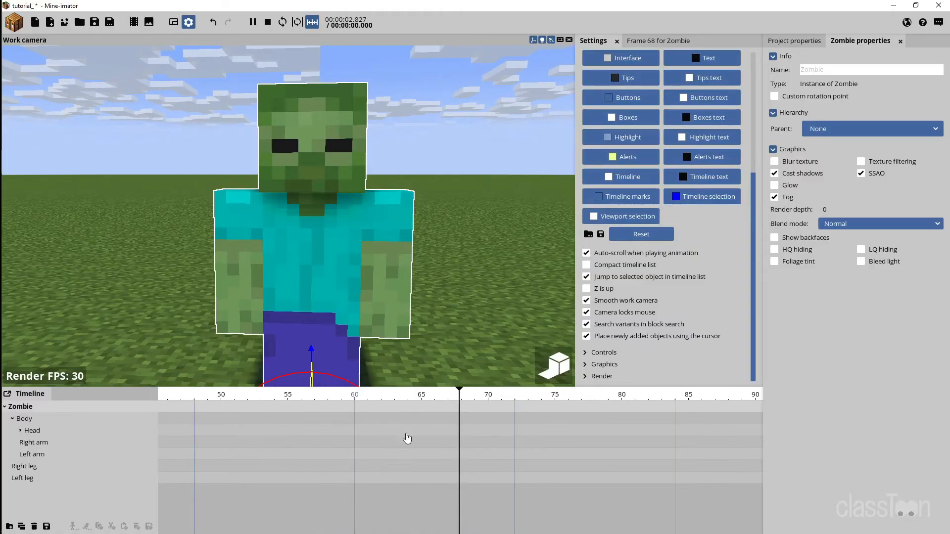
pyautogui.press('space')
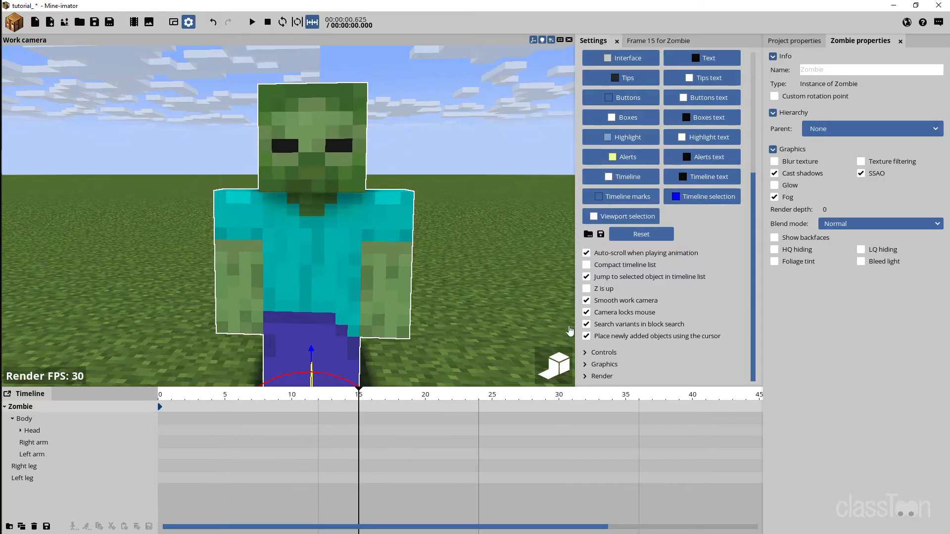
pyautogui.press('space')
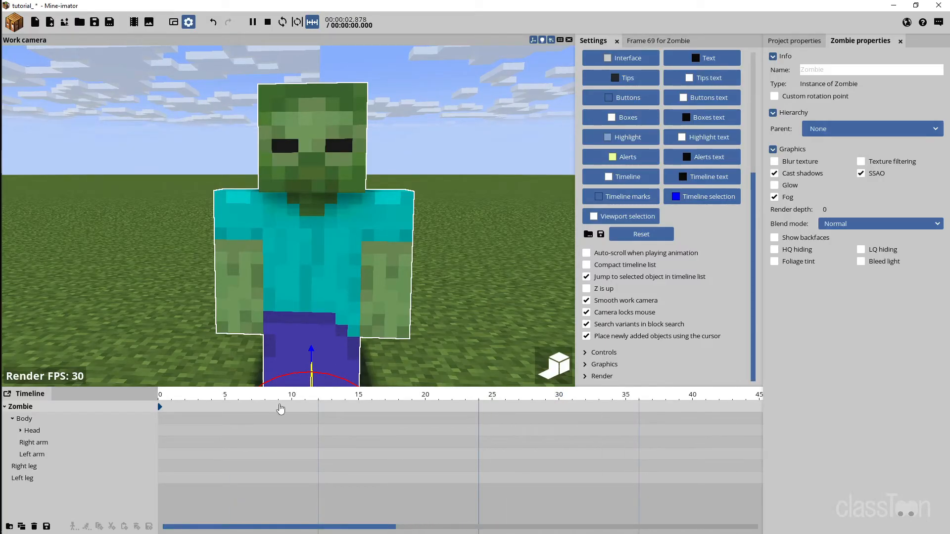
pyautogui.press('space')
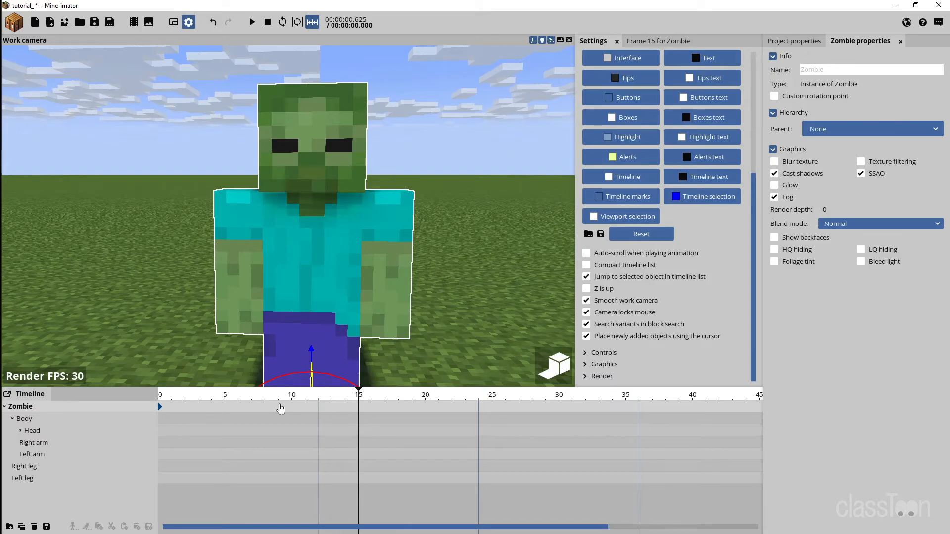
pyautogui.click(609, 254)
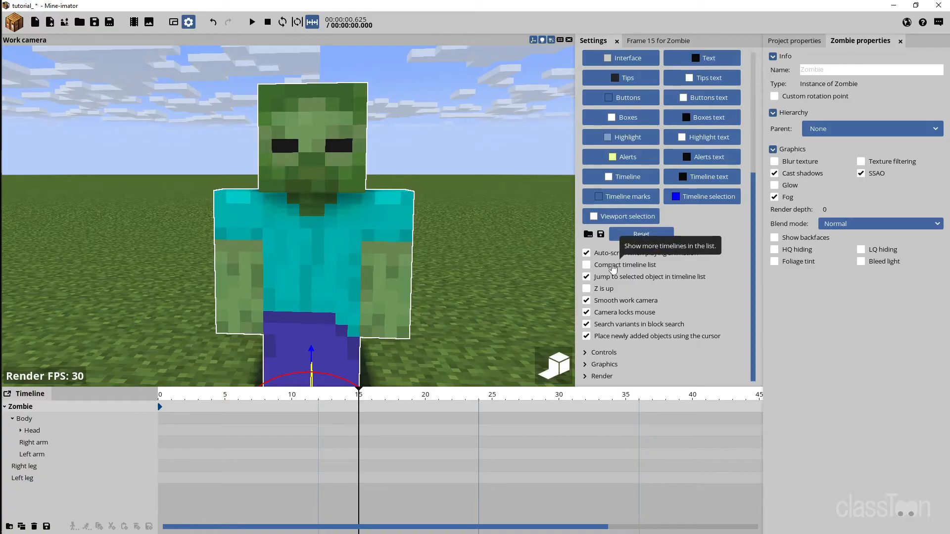
# Enable the compact timeline list and switch from the Interface settings to the camera options in the Controls settings
pyautogui.click(612, 266)
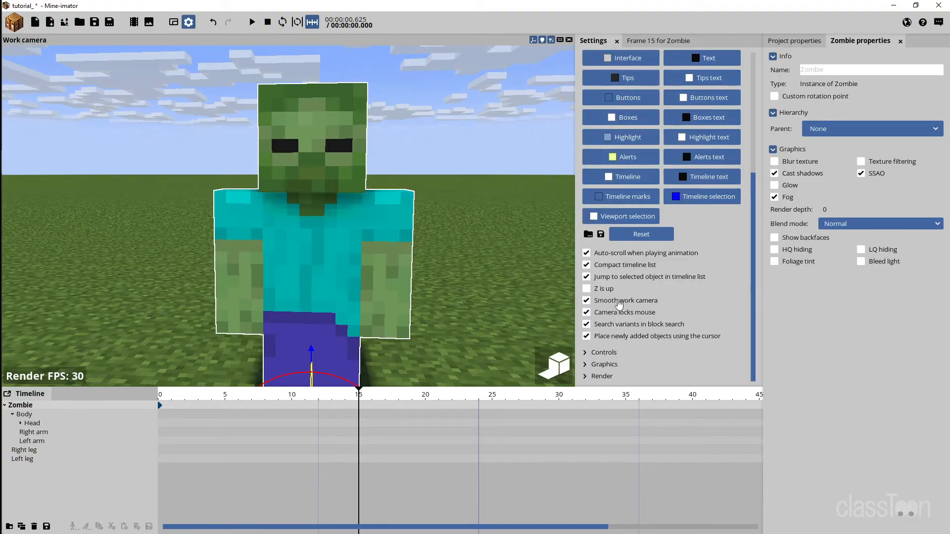
pyautogui.moveTo(752, 265); pyautogui.dragTo(751, 134)
pyautogui.click(603, 67)
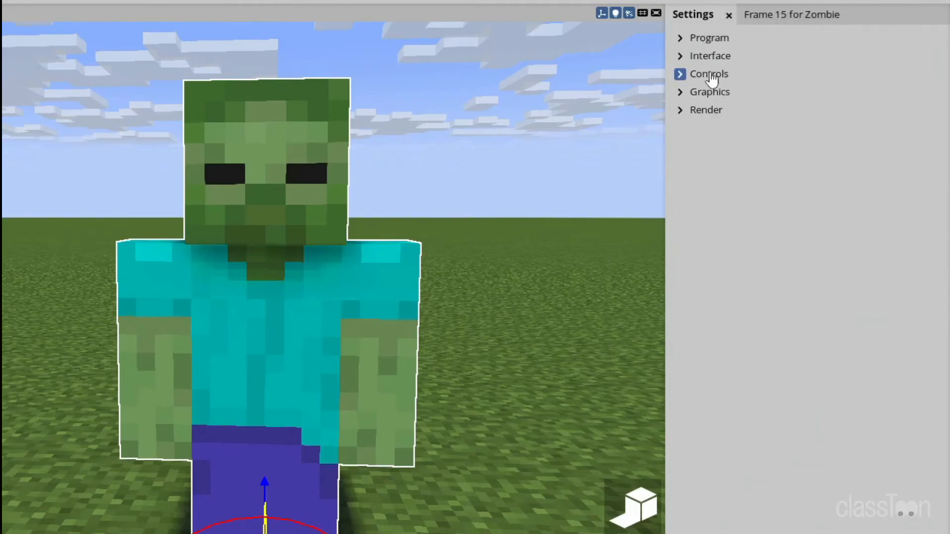
pyautogui.click(605, 82)
pyautogui.moveTo(936, 210); pyautogui.dragTo(923, 410)
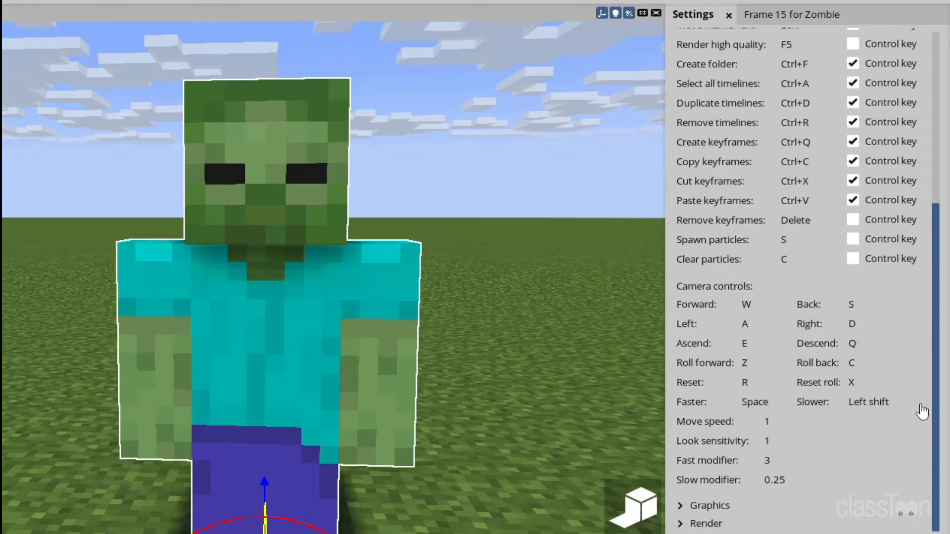
# Raise the camera's Move speed and test it by flying in all four directions around the zombie
pyautogui.moveTo(766, 418); pyautogui.dragTo(509, 367)
pyautogui.moveTo(509, 367); pyautogui.dragTo(494, 351, button='right')
pyautogui.press('a')
pyautogui.press('d')
pyautogui.press('w')
pyautogui.press('s')
# Reset the camera's Move speed and test it, then try a lower speed flying forward and back
pyautogui.rightClick(777, 426)
pyautogui.moveTo(593, 400); pyautogui.dragTo(594, 401, button='right')
pyautogui.press('w')
pyautogui.press('s')
pyautogui.moveTo(772, 424); pyautogui.dragTo(750, 424)
pyautogui.moveTo(465, 368); pyautogui.dragTo(470, 369, button='right')
pyautogui.press('w')
pyautogui.press('s')
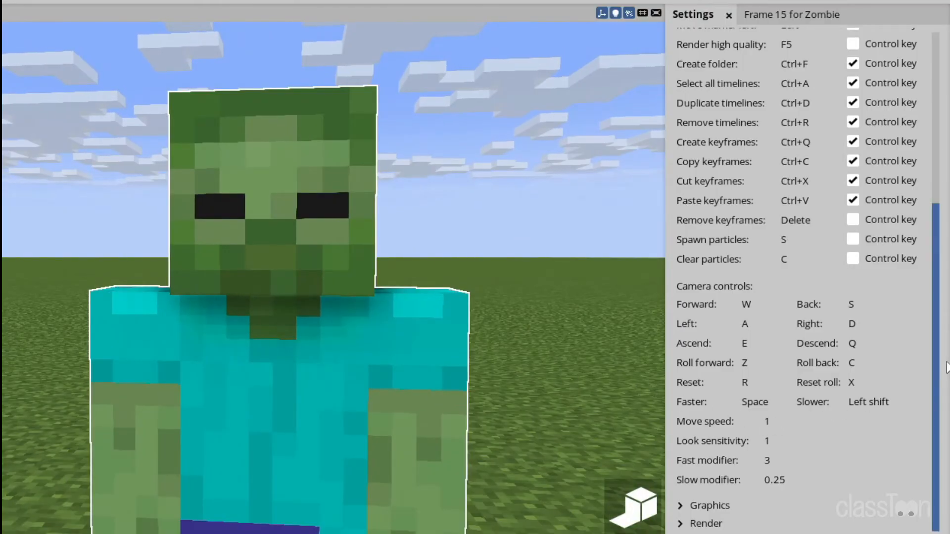
# Collapse the Controls settings and expand the Graphics settings
pyautogui.moveTo(936, 307); pyautogui.dragTo(934, 158)
pyautogui.click(732, 74)
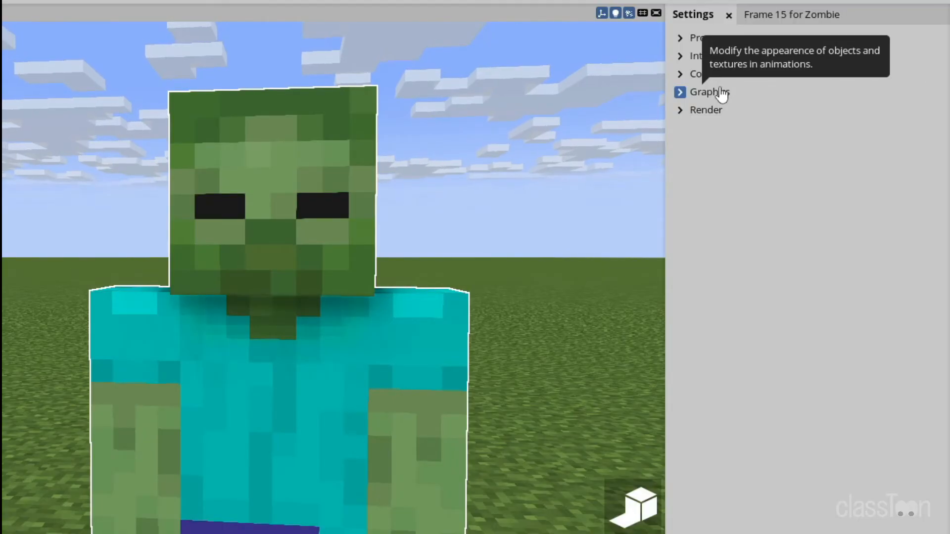
pyautogui.click(721, 93)
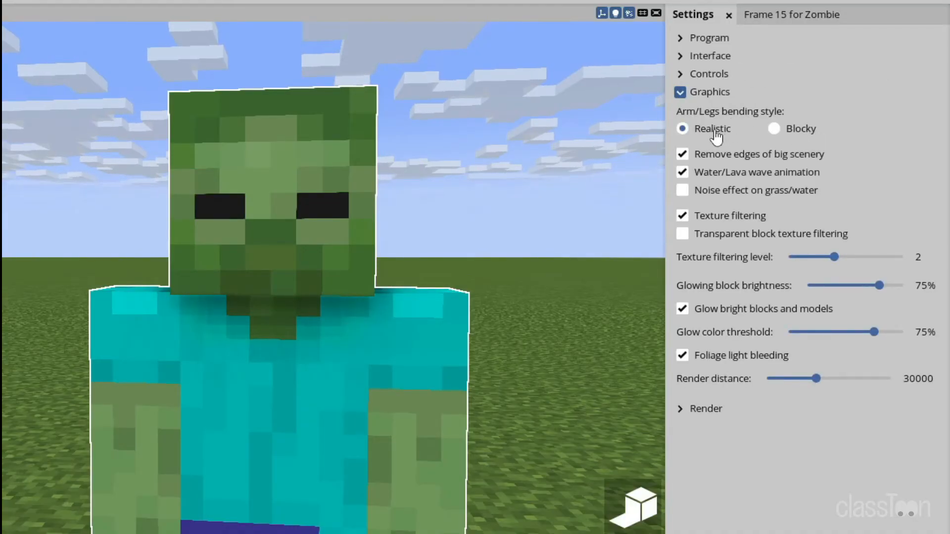
# Select the zombie's left arm and bend it forward to roughly a right angle, viewing the elbow up close
pyautogui.moveTo(539, 191); pyautogui.dragTo(461, 377, button='middle')
pyautogui.click(462, 377)
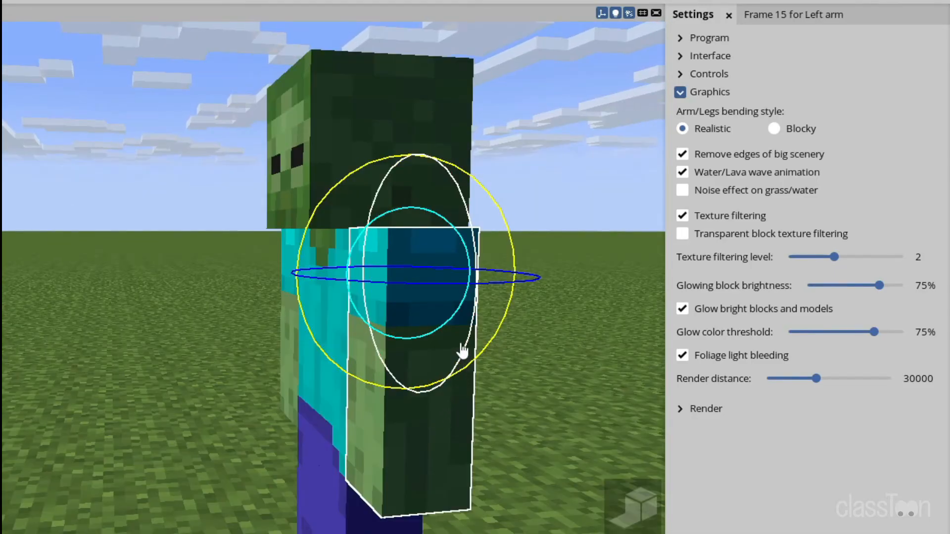
pyautogui.moveTo(454, 324); pyautogui.dragTo(469, 361, button='middle')
pyautogui.moveTo(421, 345); pyautogui.dragTo(352, 310)
pyautogui.keyDown('shift'); pyautogui.moveTo(352, 310); pyautogui.dragTo(302, 310, button='middle'); pyautogui.keyUp('shift')
pyautogui.scroll(5, 332, 277)
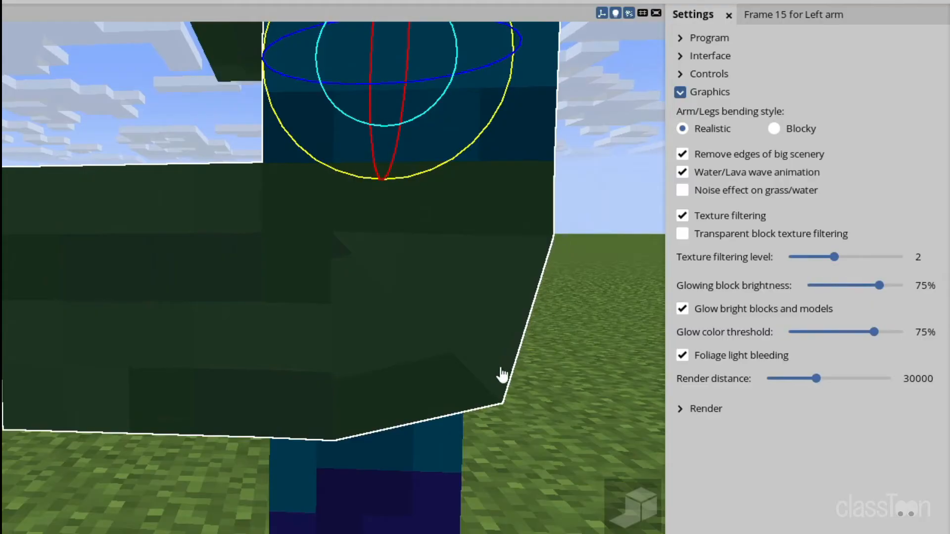
# Compare the Blocky and Realistic arm/leg bending styles on the left arm, keeping Blocky
pyautogui.click(805, 125)
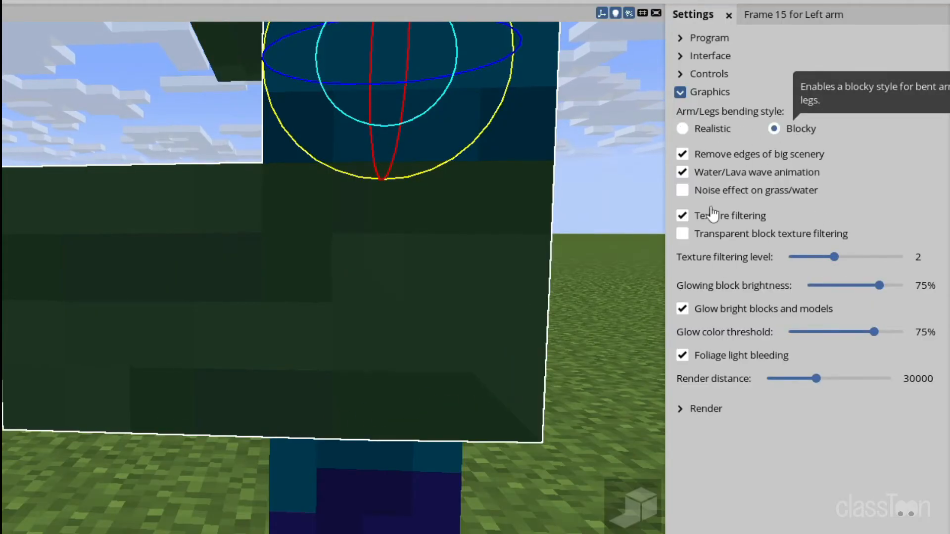
pyautogui.scroll(-5, 535, 312)
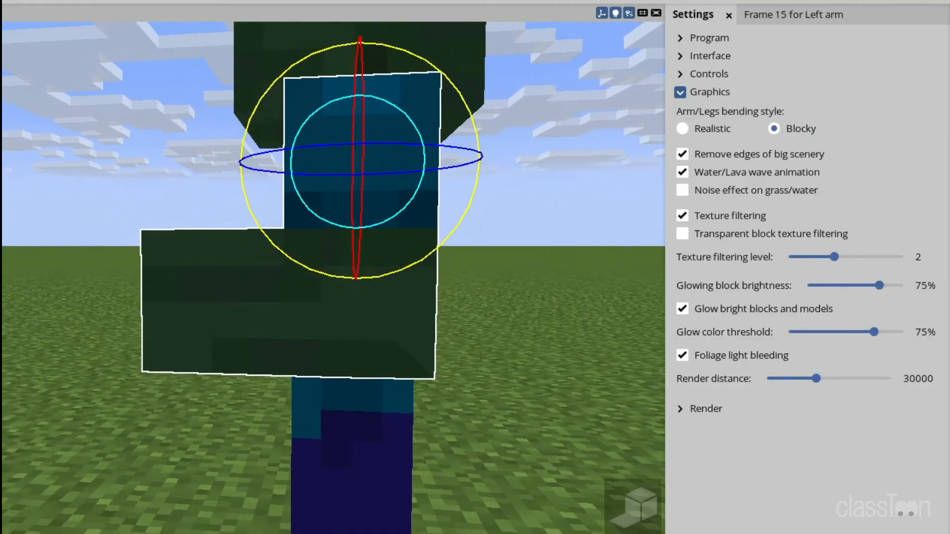
pyautogui.moveTo(303, 206); pyautogui.dragTo(303, 227)
pyautogui.click(682, 128)
pyautogui.moveTo(369, 224); pyautogui.dragTo(333, 183)
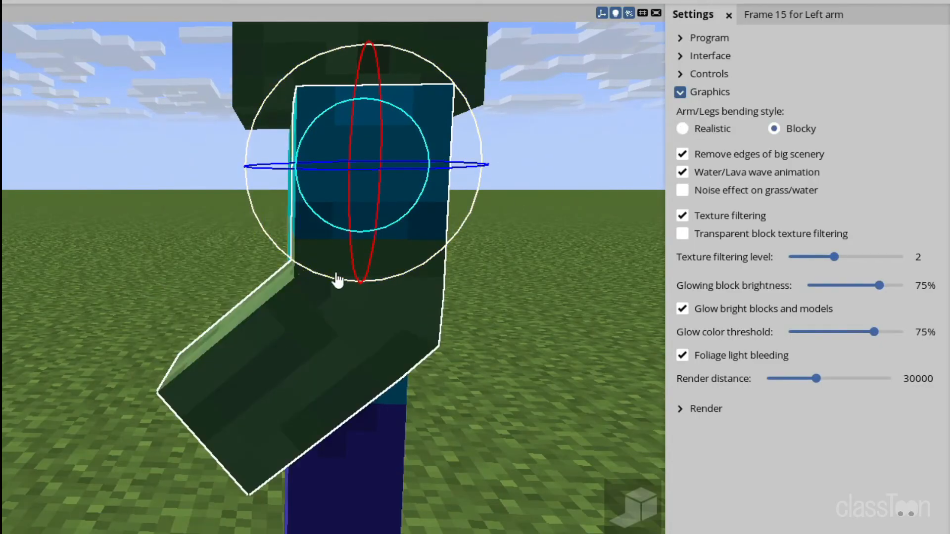
# Adjust the left arm's forward bend in the Blocky style and inspect it from a wider angle
pyautogui.moveTo(339, 275)
pyautogui.mouseDown()
pyautogui.moveTo(400, 292)
pyautogui.moveTo(339, 290)
pyautogui.moveTo(346, 282)
pyautogui.mouseUp()
pyautogui.moveTo(371, 239); pyautogui.dragTo(313, 224)
pyautogui.press('s')
pyautogui.moveTo(341, 241); pyautogui.dragTo(475, 237, button='right')
pyautogui.press('w')
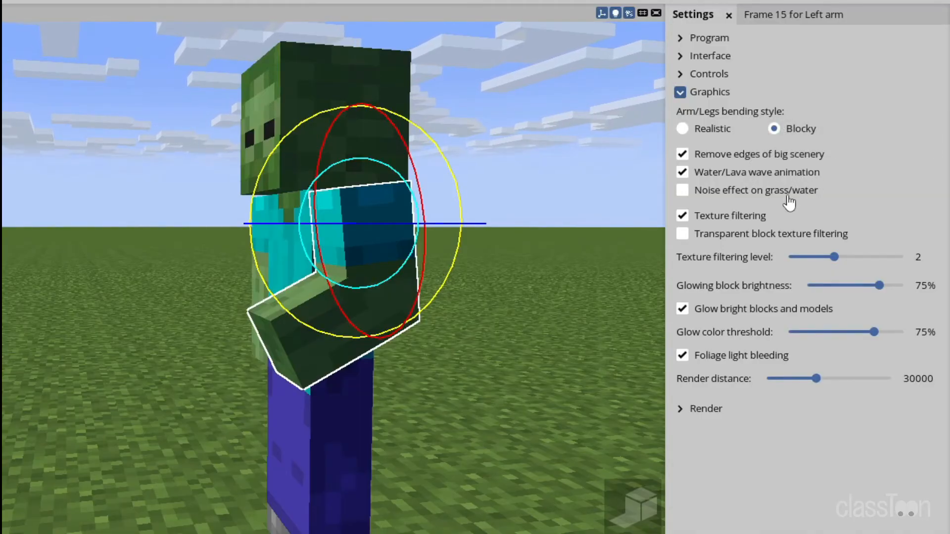
# Toggle texture filtering to compare its effect on the grass, leave it enabled, and set the texture filtering level to 1
pyautogui.moveTo(789, 198)
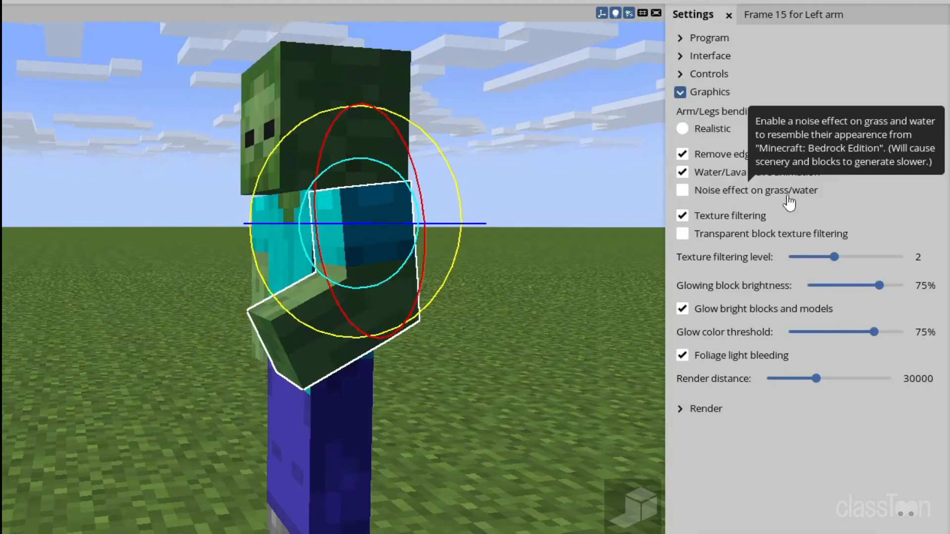
pyautogui.click(713, 217)
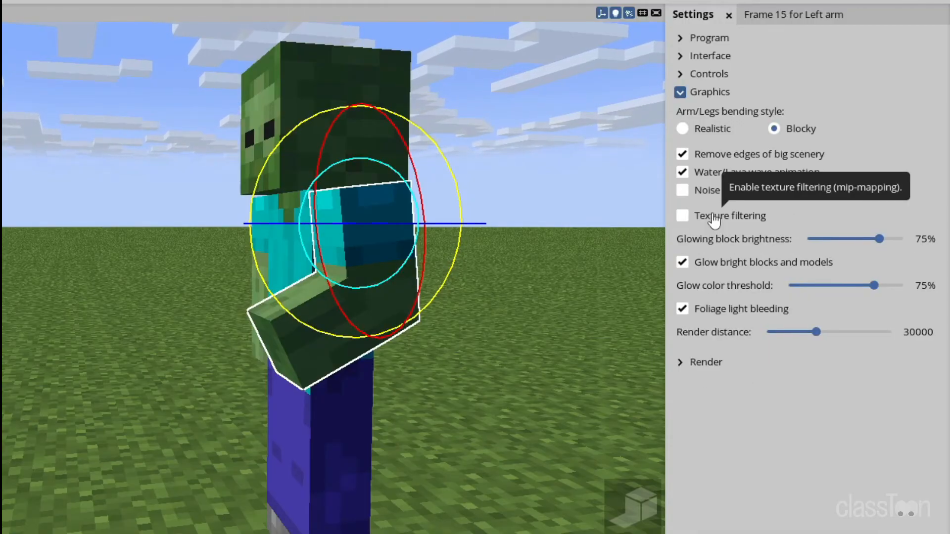
pyautogui.click(714, 219)
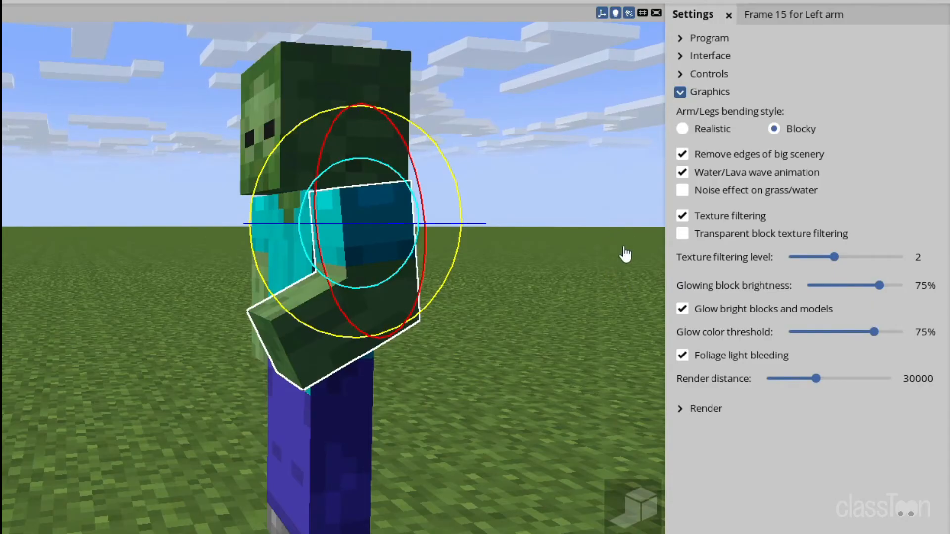
pyautogui.moveTo(590, 317); pyautogui.dragTo(561, 309, button='right')
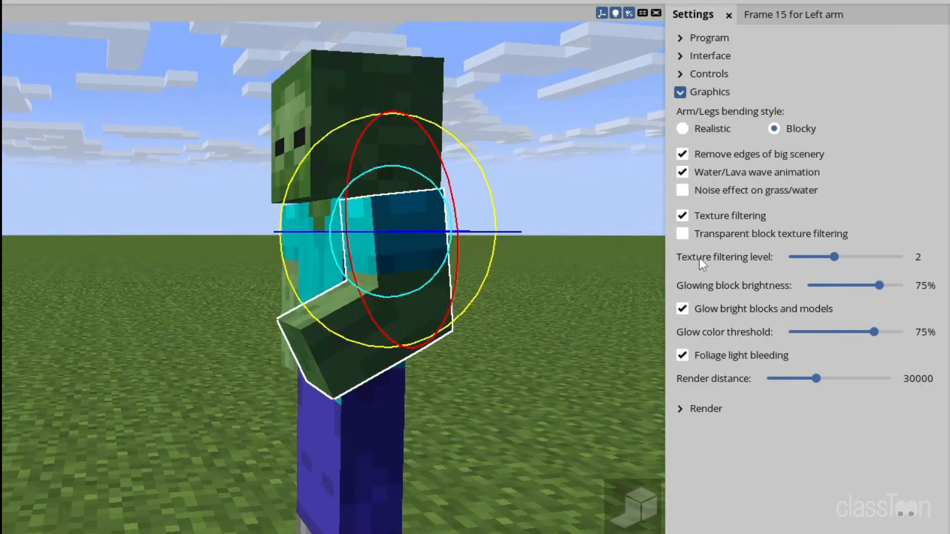
pyautogui.click(717, 219)
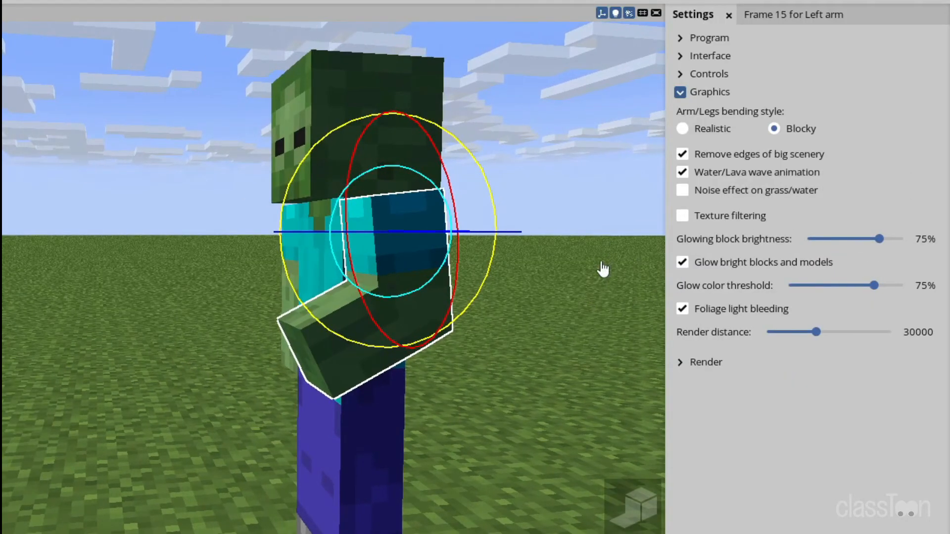
pyautogui.moveTo(603, 265)
pyautogui.mouseDown(button='right')
pyautogui.moveTo(683, 267)
pyautogui.moveTo(606, 266)
pyautogui.mouseUp(button='right')
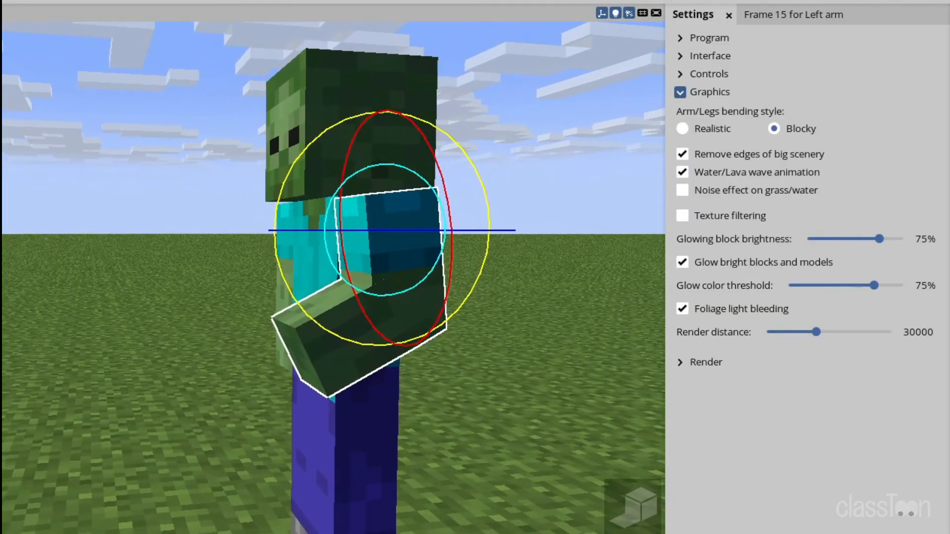
pyautogui.click(732, 218)
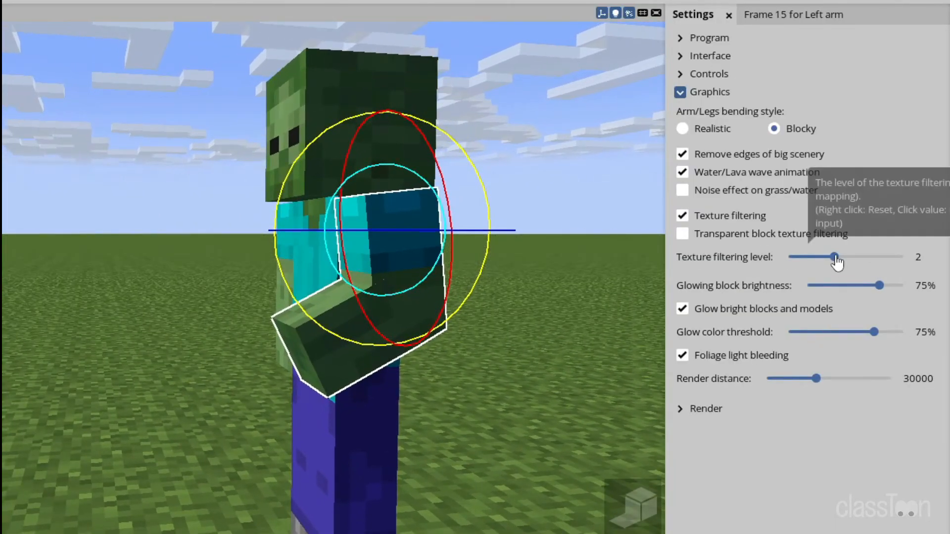
pyautogui.click(685, 216)
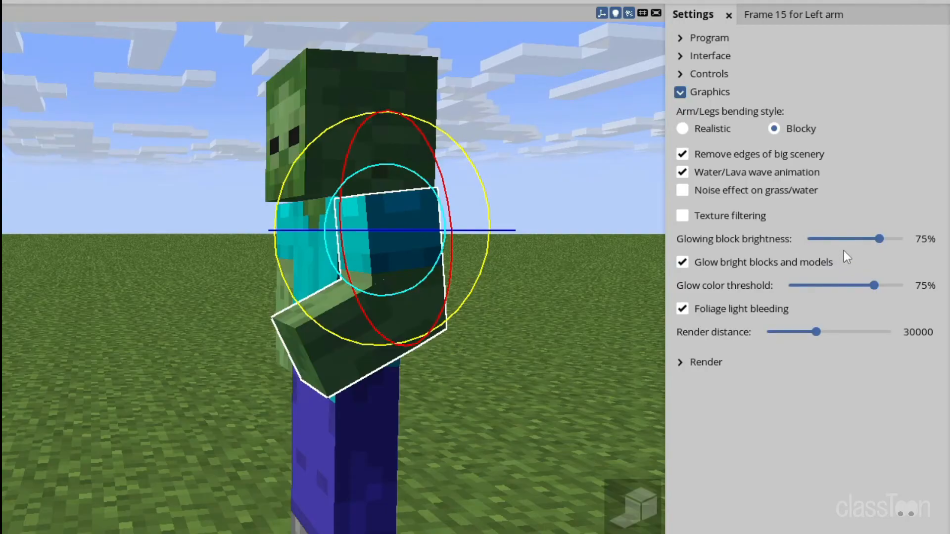
pyautogui.click(727, 216)
pyautogui.moveTo(835, 257); pyautogui.dragTo(811, 258)
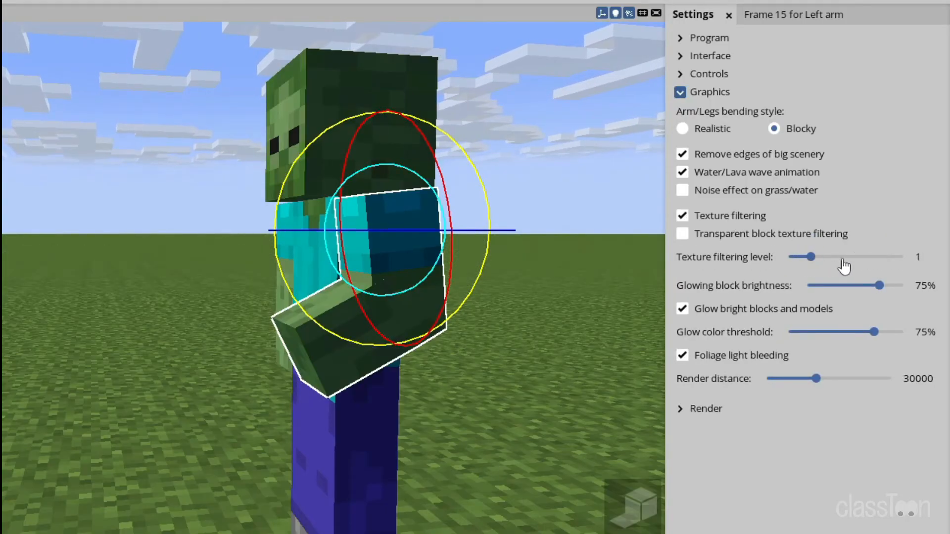
# Collapse the Graphics settings and expand the Render settings
pyautogui.click(697, 94)
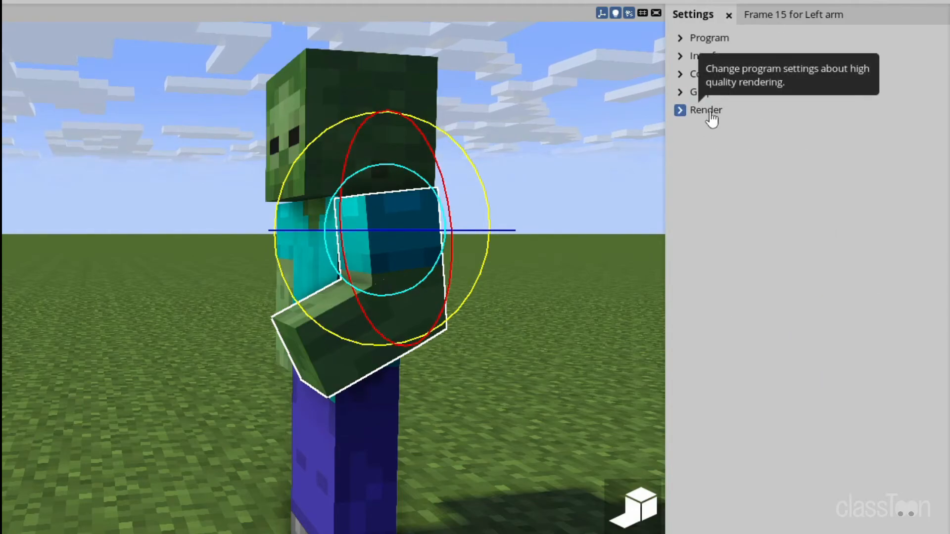
pyautogui.click(708, 113)
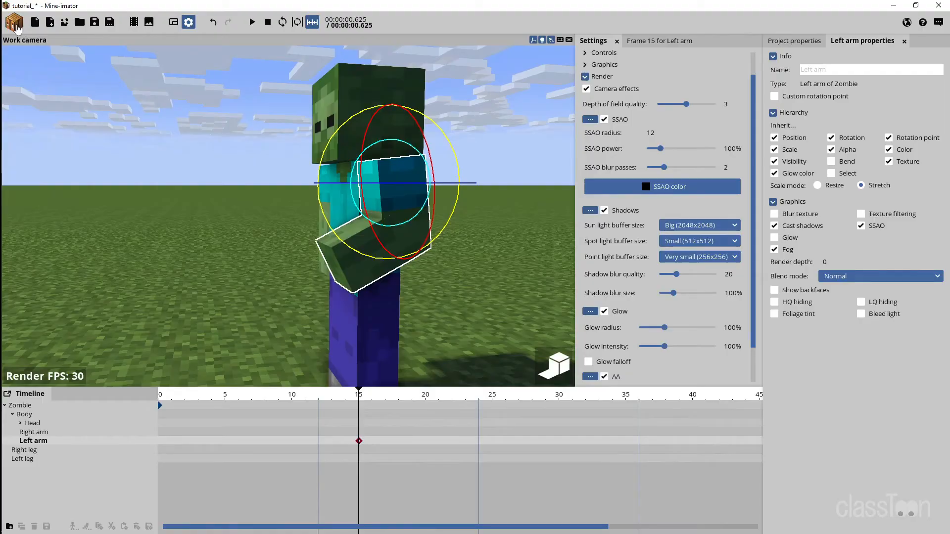
# Add a camera object to the scene
pyautogui.click(15, 22)
pyautogui.click(26, 171)
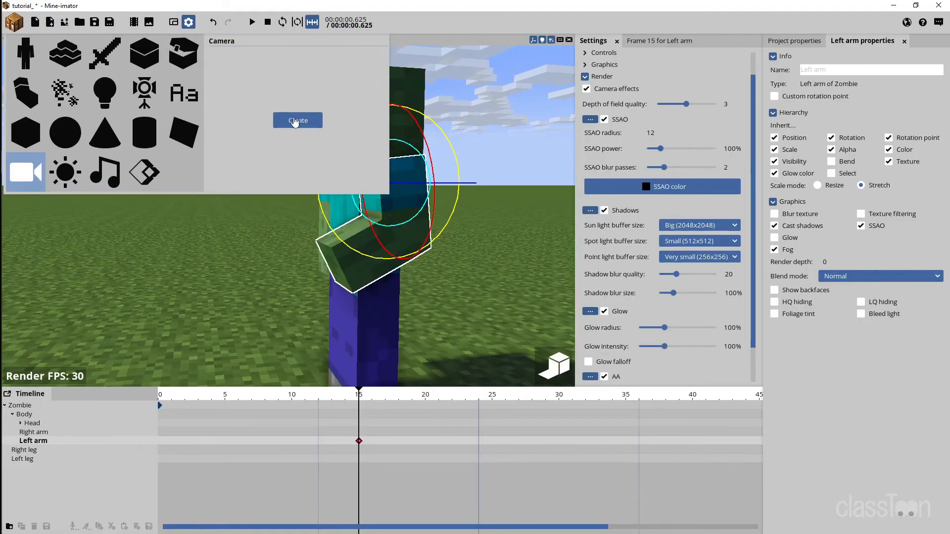
pyautogui.click(297, 120)
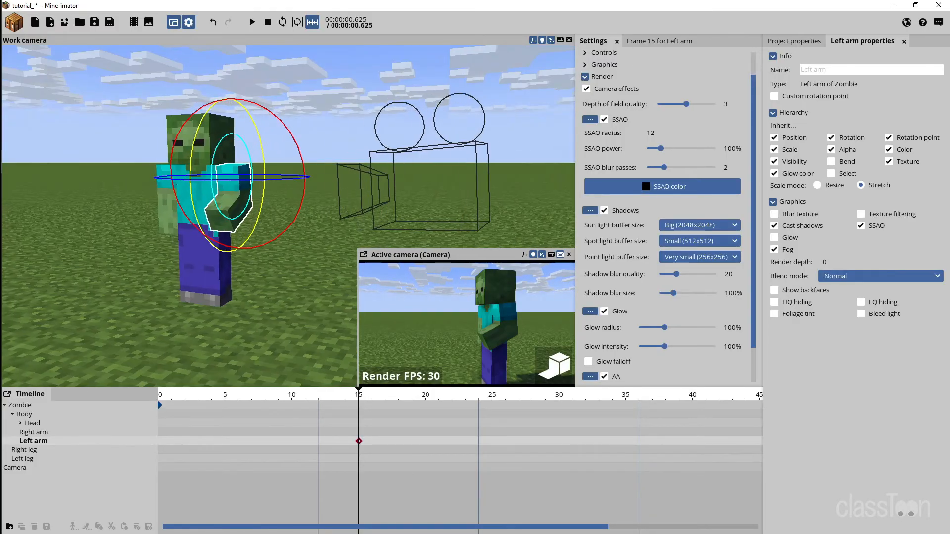
# Select the new camera at frame 15 and move and rotate it to frame the zombie's head and torso from the front
pyautogui.moveTo(387, 123); pyautogui.dragTo(416, 124)
pyautogui.moveTo(273, 128); pyautogui.dragTo(322, 130)
pyautogui.moveTo(346, 159); pyautogui.dragTo(352, 161, button='right')
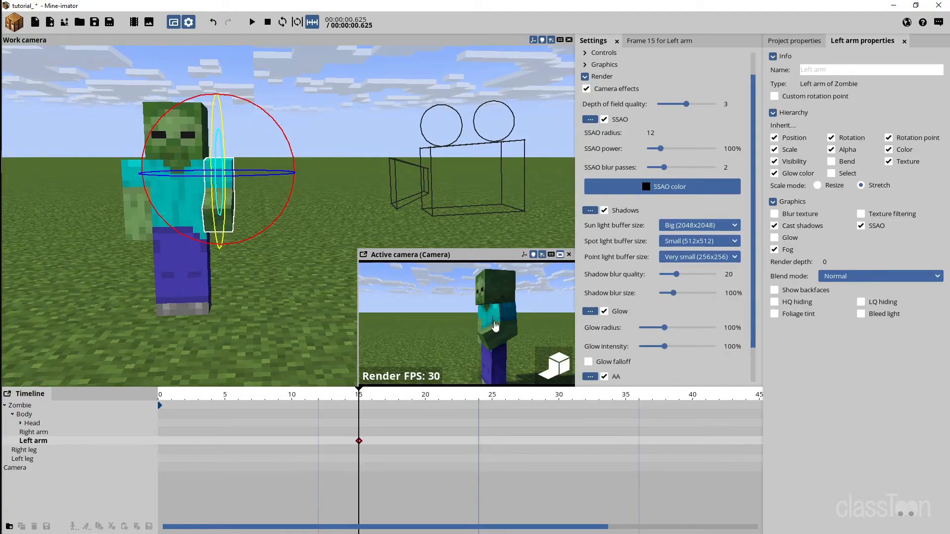
pyautogui.click(359, 468)
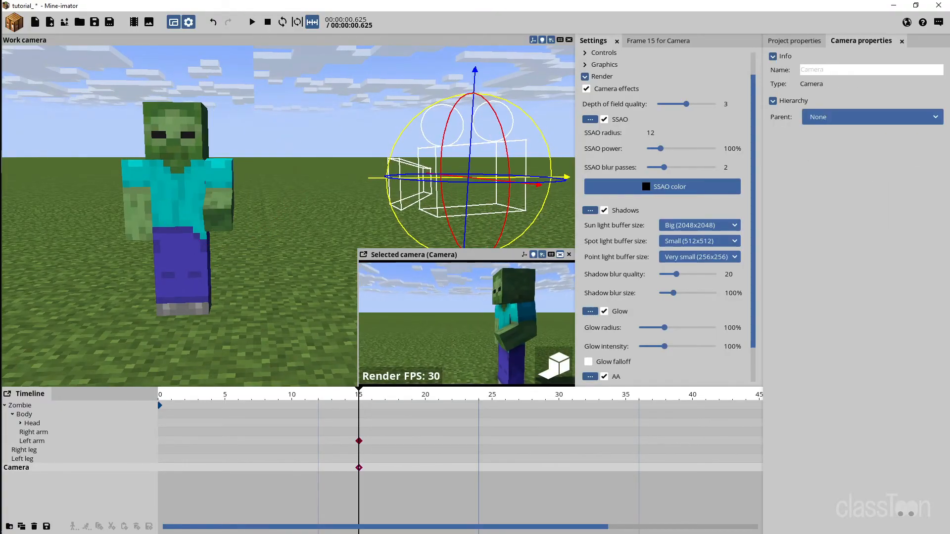
pyautogui.moveTo(430, 197); pyautogui.dragTo(477, 161)
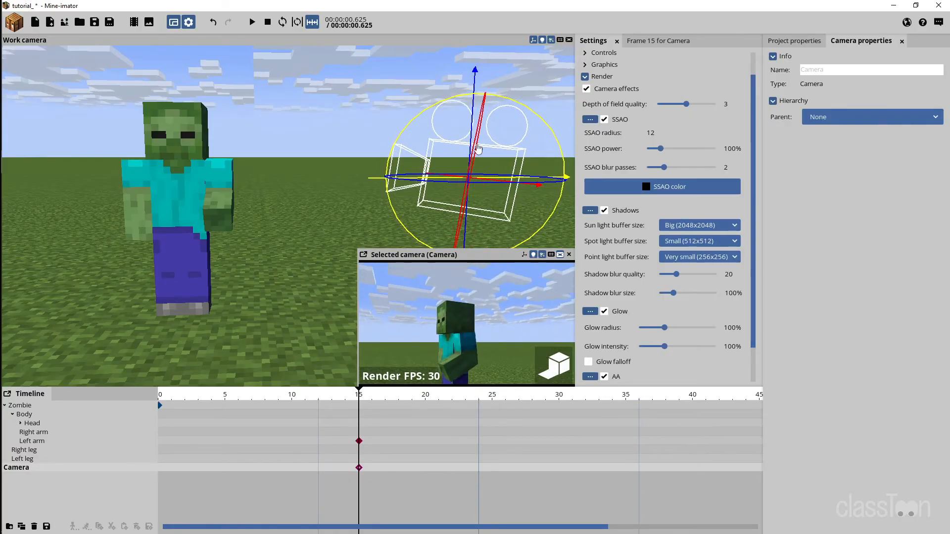
pyautogui.moveTo(429, 307); pyautogui.dragTo(391, 318)
pyautogui.press('w')
pyautogui.moveTo(467, 323)
pyautogui.mouseDown(button='right')
pyautogui.moveTo(456, 321)
pyautogui.moveTo(460, 301)
pyautogui.moveTo(460, 313)
pyautogui.mouseUp(button='right')
pyautogui.press('s')
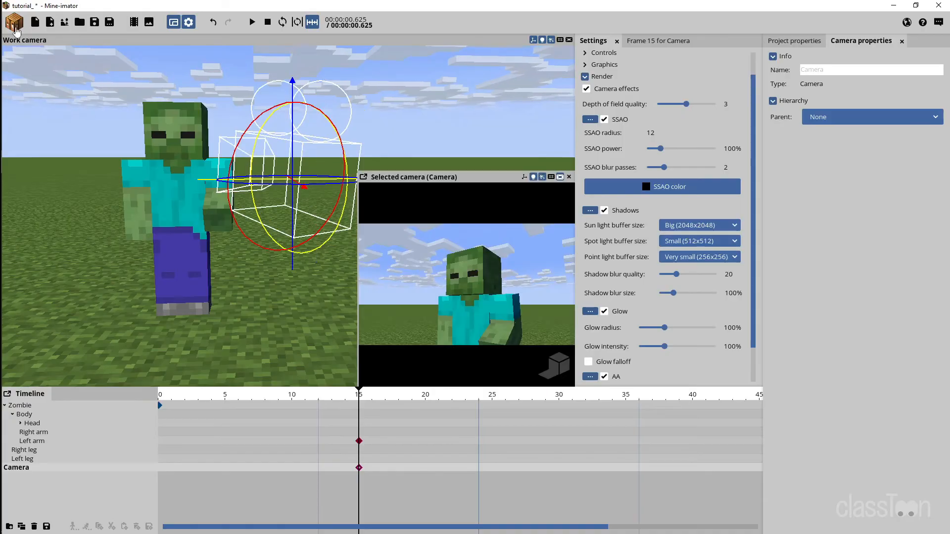
# Add a Creeper character with the Minecraft skin to the scene
pyautogui.click(17, 28)
pyautogui.click(33, 63)
pyautogui.click(225, 212)
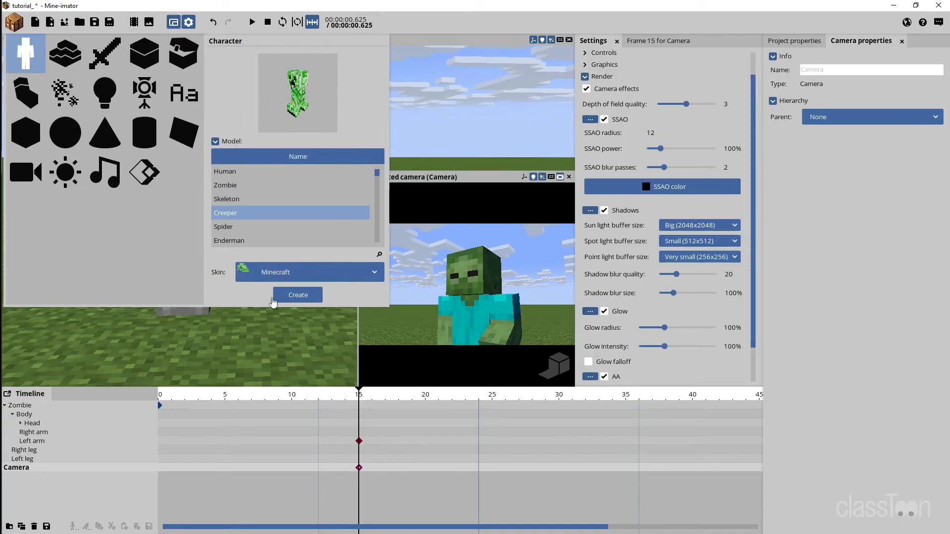
pyautogui.click(296, 311)
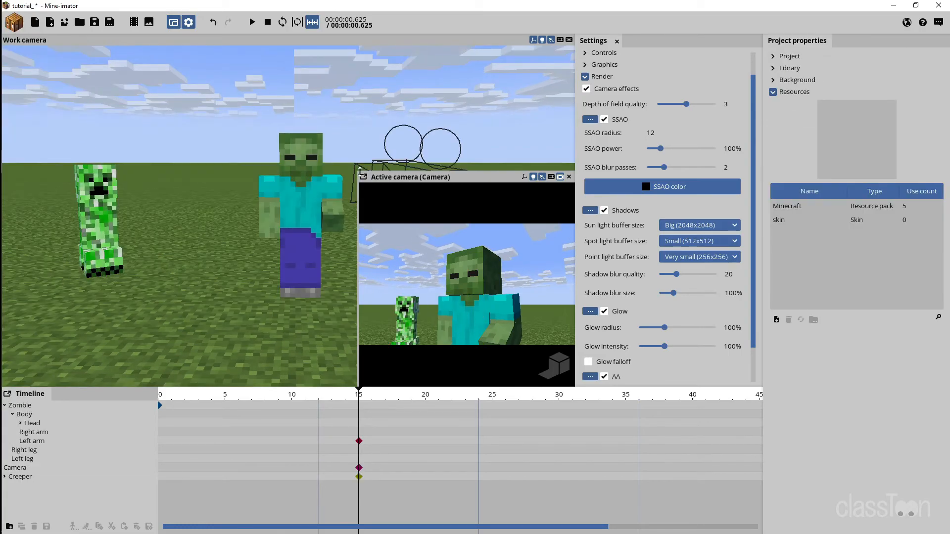
# Select the camera in the scene and enlarge its preview to cover most of the work view
pyautogui.moveTo(360, 170); pyautogui.dragTo(361, 231)
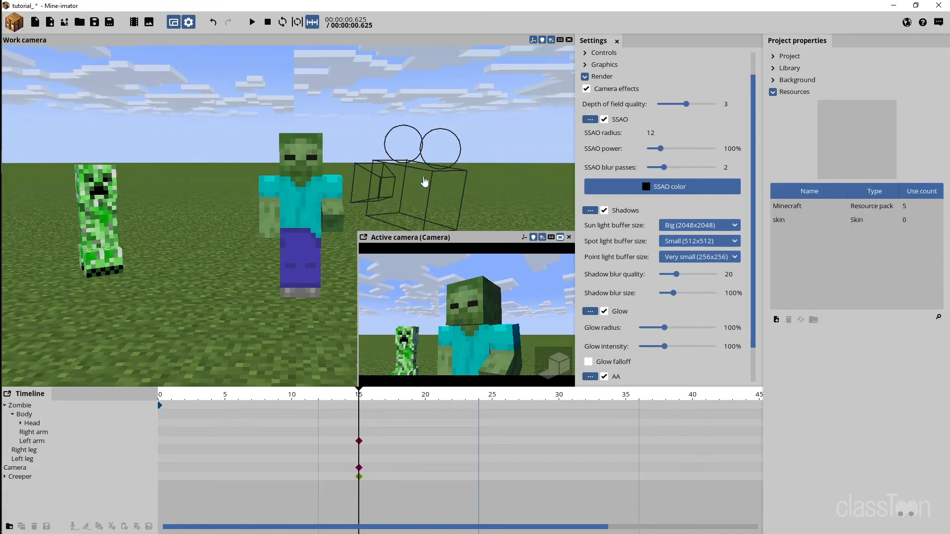
pyautogui.click(435, 175)
pyautogui.moveTo(313, 219); pyautogui.dragTo(116, 104)
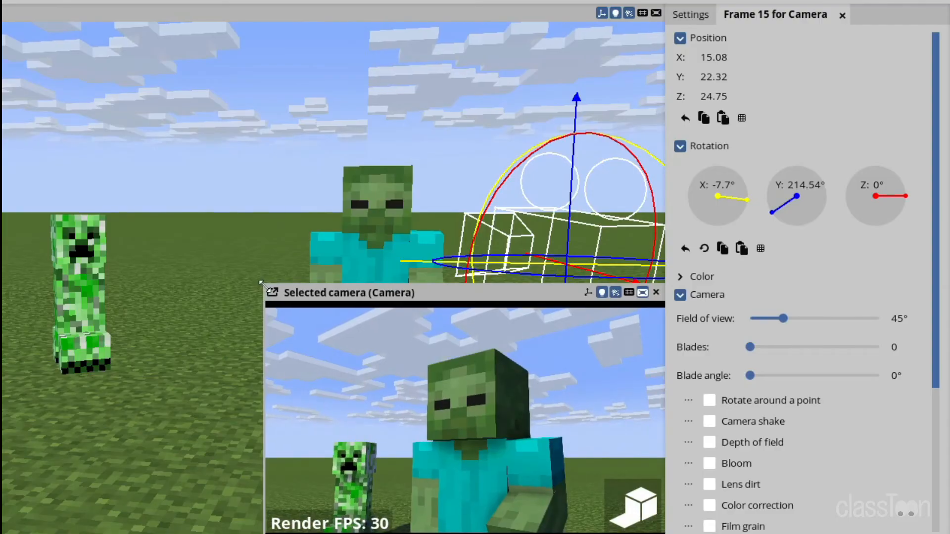
pyautogui.moveTo(0, 109); pyautogui.dragTo(0, 7)
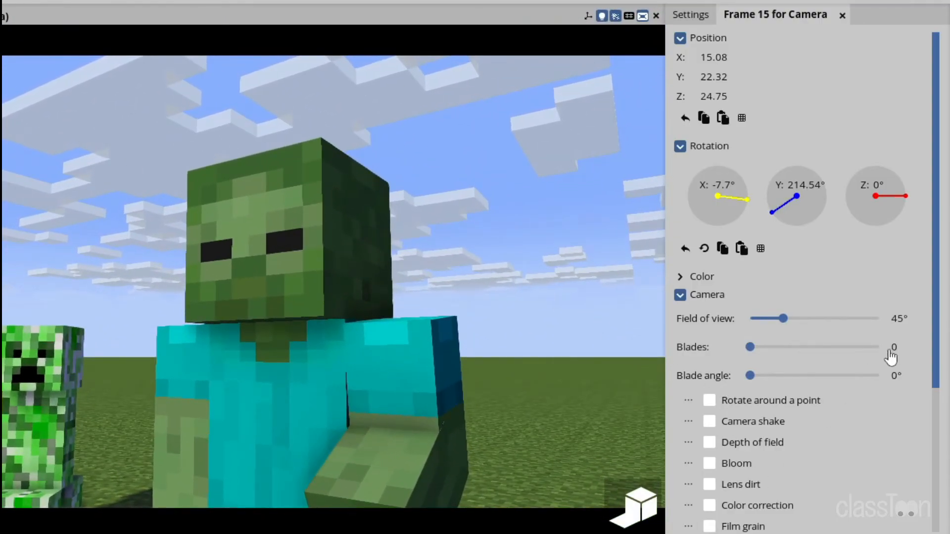
# Enable the camera's depth of field with depth 0 and range 51.93, and shift the camera to bring more of the creeper into frame
pyautogui.moveTo(939, 328); pyautogui.dragTo(946, 437)
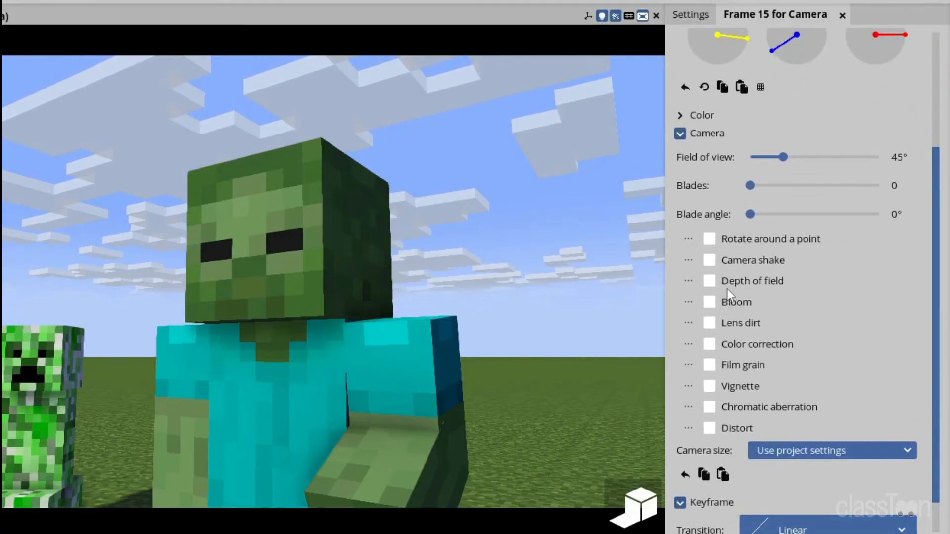
pyautogui.click(710, 281)
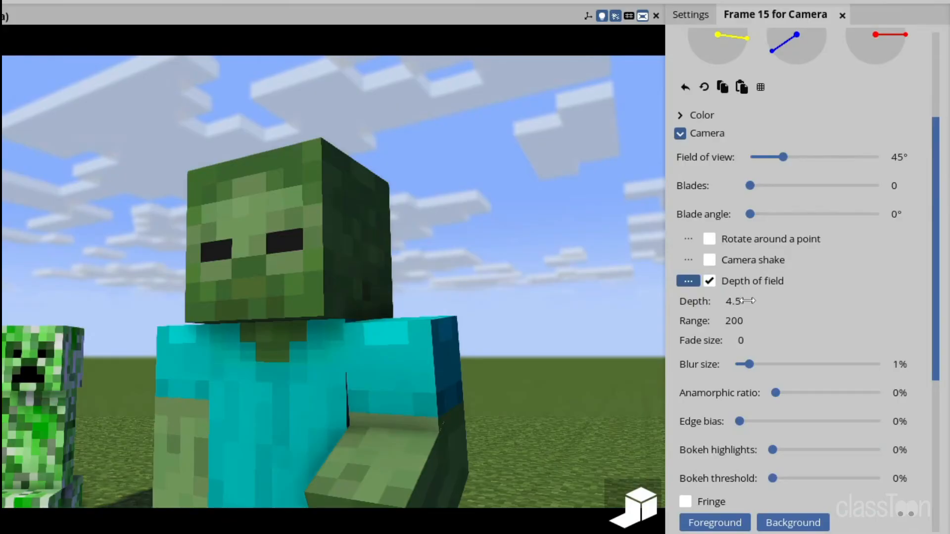
pyautogui.moveTo(737, 302); pyautogui.dragTo(801, 303)
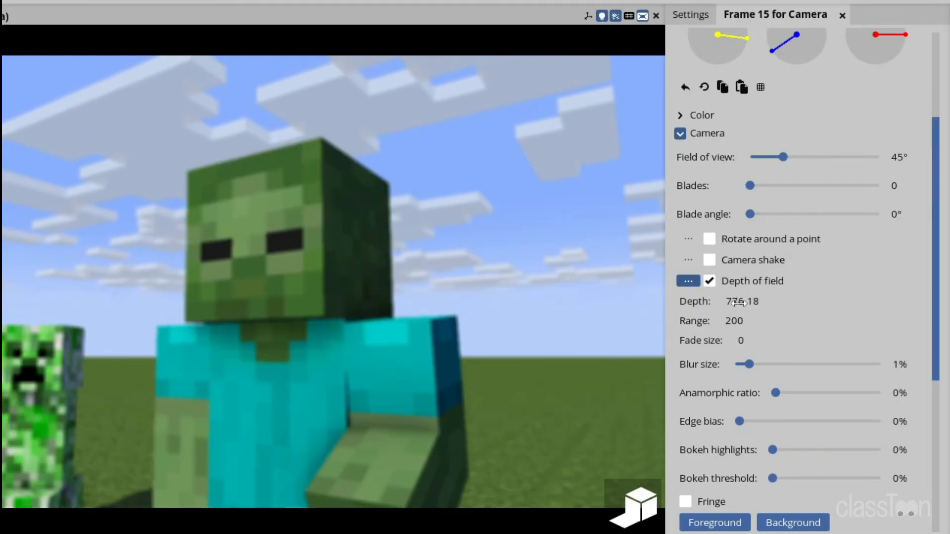
pyautogui.moveTo(720, 302); pyautogui.dragTo(685, 319)
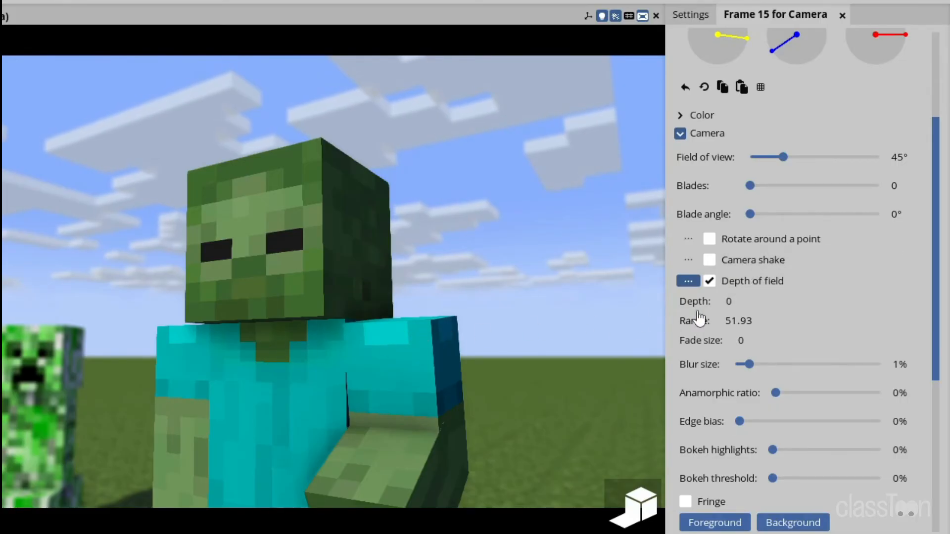
pyautogui.moveTo(359, 355); pyautogui.dragTo(359, 356, button='right')
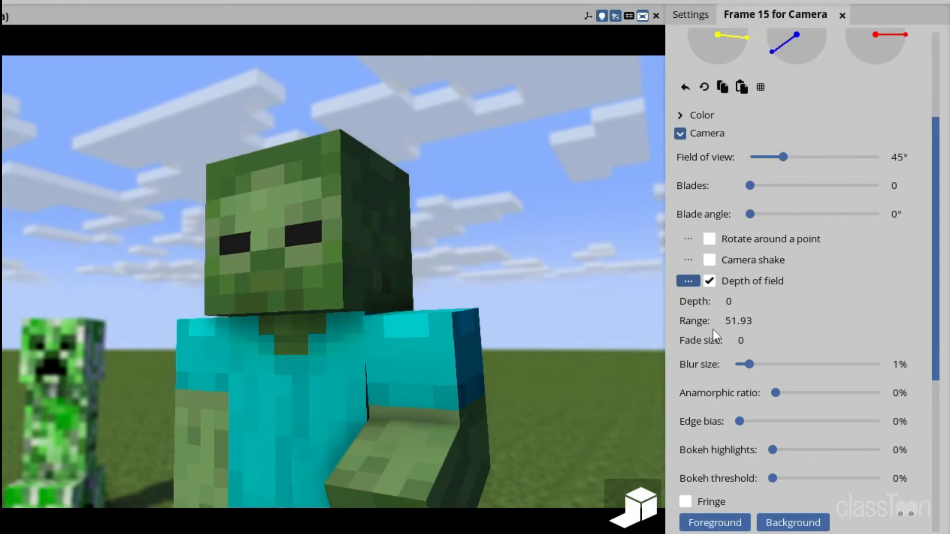
# Return to the Render settings and test a higher depth of field quality and a different SSAO radius, resetting both to their defaults
pyautogui.click(691, 16)
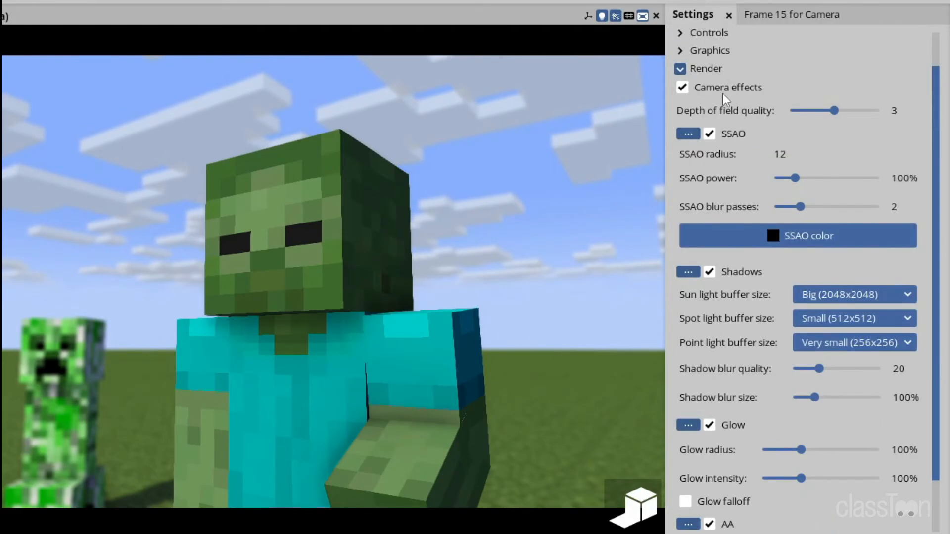
pyautogui.moveTo(834, 111); pyautogui.dragTo(929, 117)
pyautogui.rightClick(849, 114)
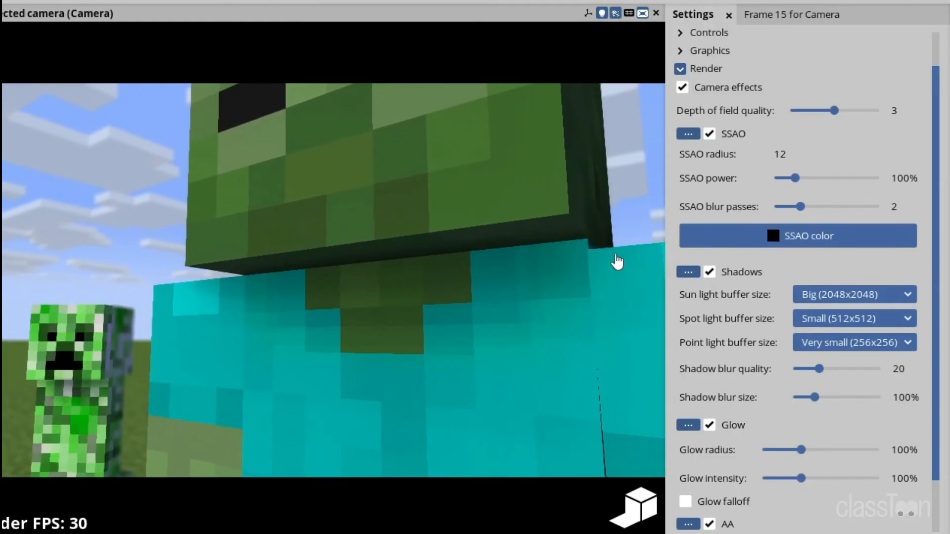
pyautogui.moveTo(781, 154)
pyautogui.mouseDown()
pyautogui.moveTo(852, 152)
pyautogui.moveTo(717, 159)
pyautogui.moveTo(492, 193)
pyautogui.moveTo(613, 178)
pyautogui.moveTo(326, 241)
pyautogui.mouseUp()
pyautogui.rightClick(786, 154)
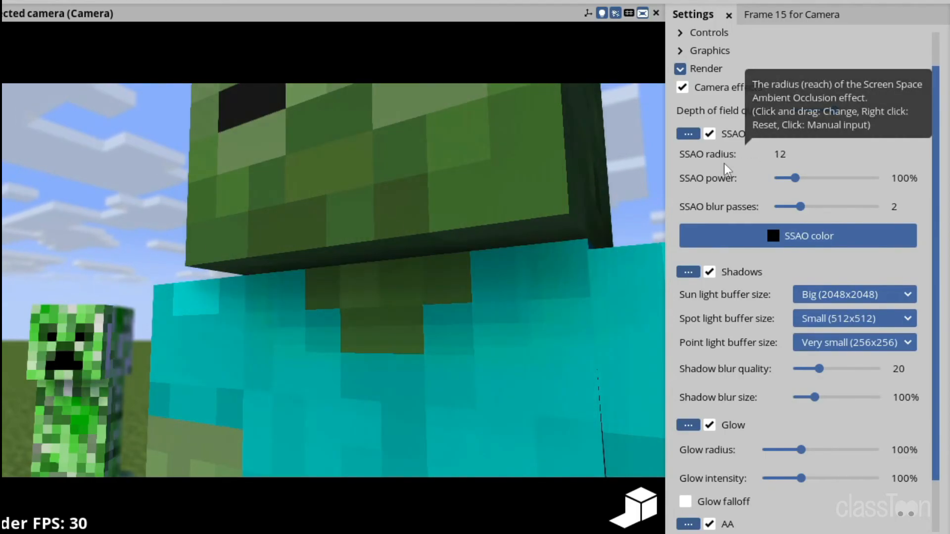
# Try SSAO power at 500% together with different SSAO blur passes, restoring both to their defaults
pyautogui.moveTo(795, 179)
pyautogui.mouseDown()
pyautogui.moveTo(808, 182)
pyautogui.moveTo(784, 181)
pyautogui.moveTo(932, 179)
pyautogui.mouseUp()
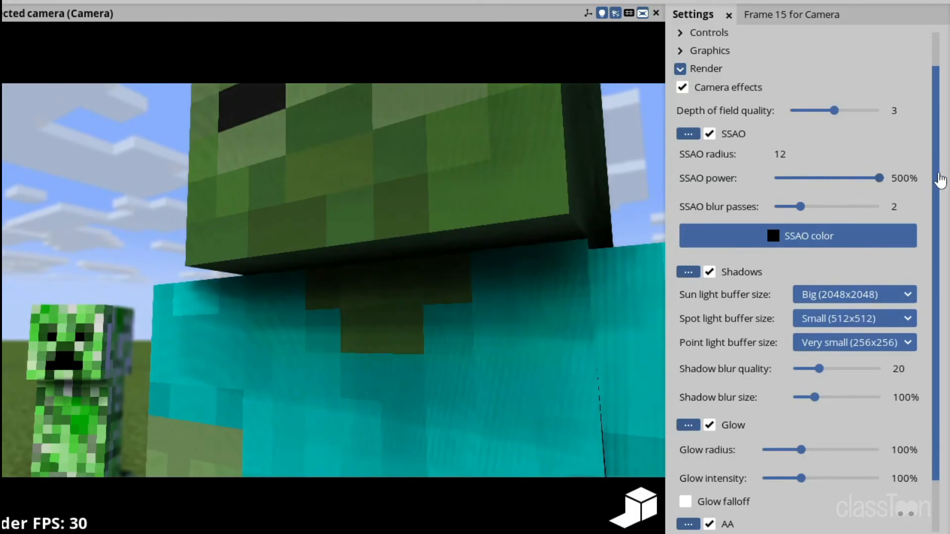
pyautogui.click(830, 206)
pyautogui.moveTo(874, 210)
pyautogui.mouseDown()
pyautogui.moveTo(772, 207)
pyautogui.moveTo(794, 207)
pyautogui.mouseUp()
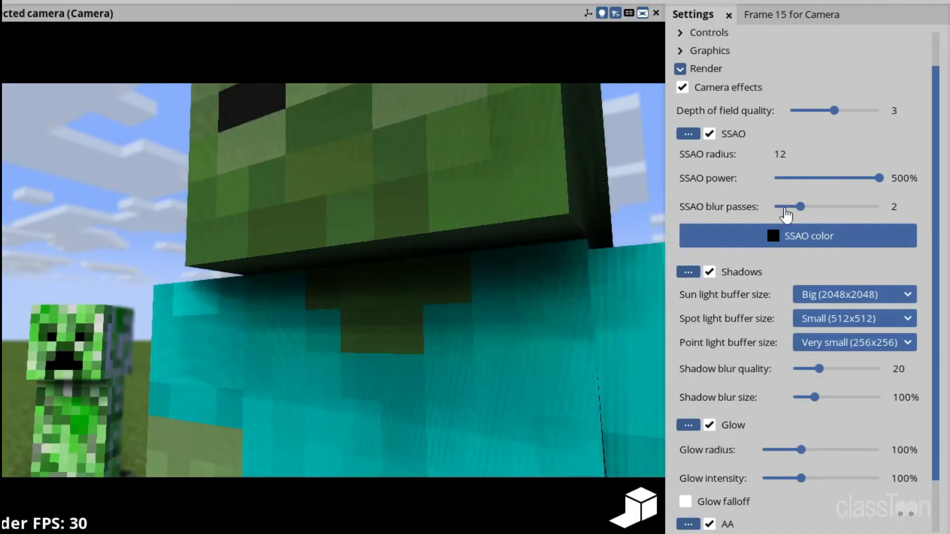
pyautogui.rightClick(813, 181)
pyautogui.moveTo(795, 178); pyautogui.dragTo(901, 180)
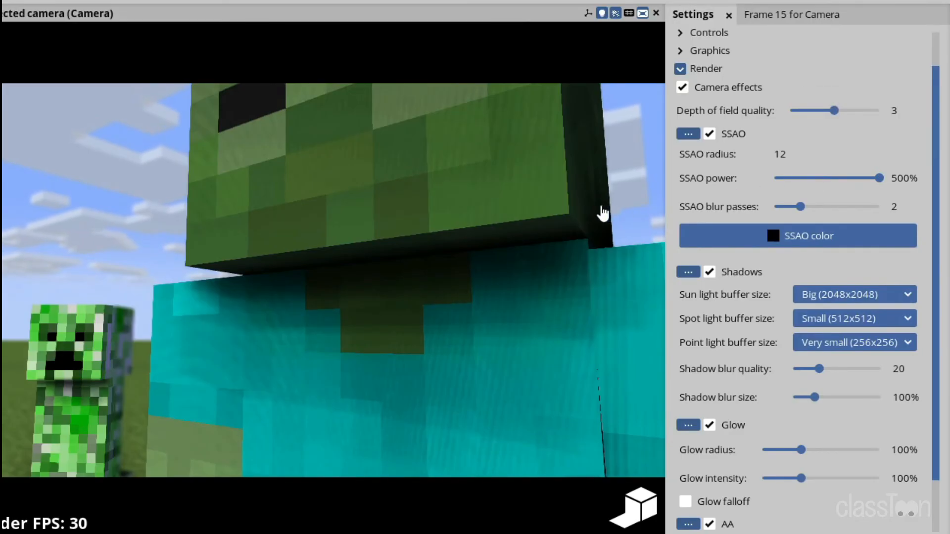
pyautogui.rightClick(844, 183)
# Set the SSAO power to 232% and the SSAO color to red (FF0909)
pyautogui.moveTo(798, 179); pyautogui.dragTo(821, 179)
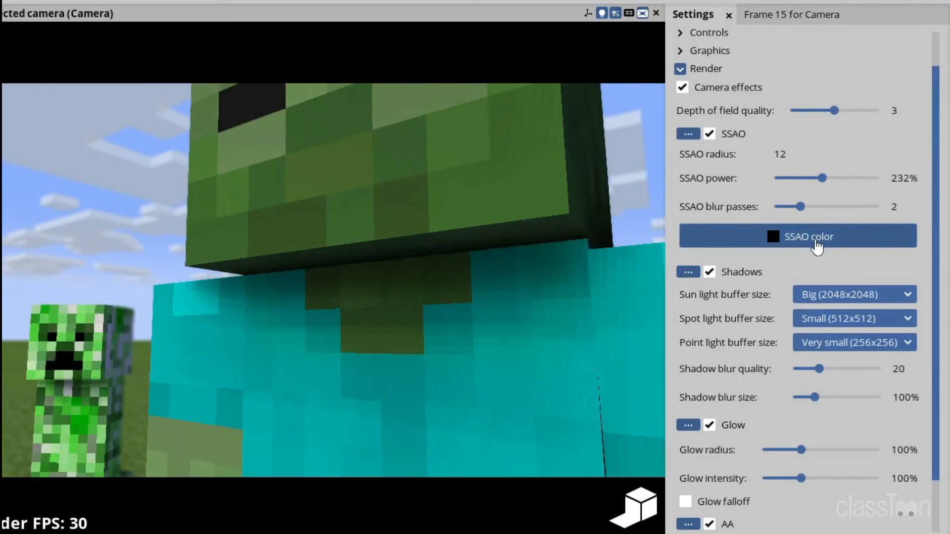
pyautogui.click(816, 245)
pyautogui.click(715, 340)
pyautogui.click(714, 515)
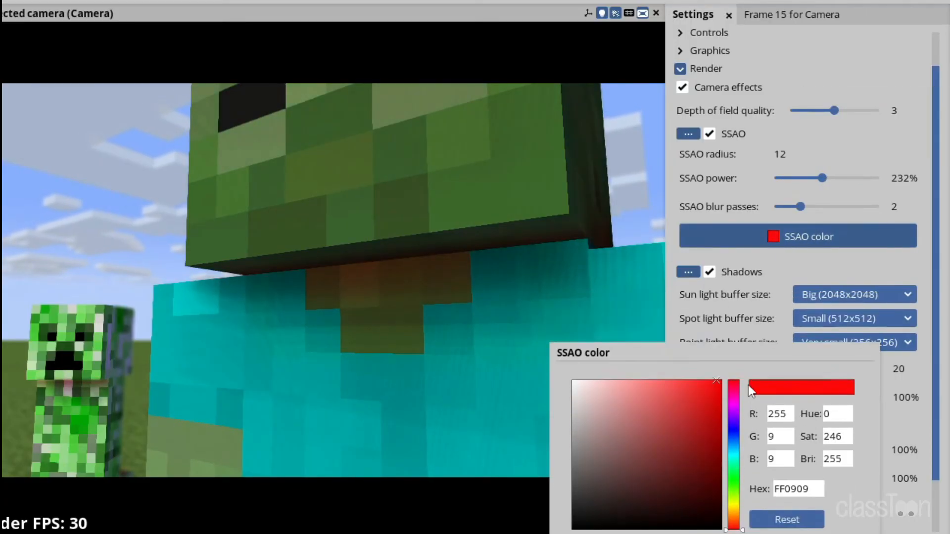
# Try a higher SSAO power with fewer SSAO blur passes, and reset power to 100% and blur passes to 2
pyautogui.moveTo(822, 178); pyautogui.dragTo(874, 178)
pyautogui.moveTo(801, 208); pyautogui.dragTo(780, 208)
pyautogui.rightClick(791, 207)
pyautogui.rightClick(825, 177)
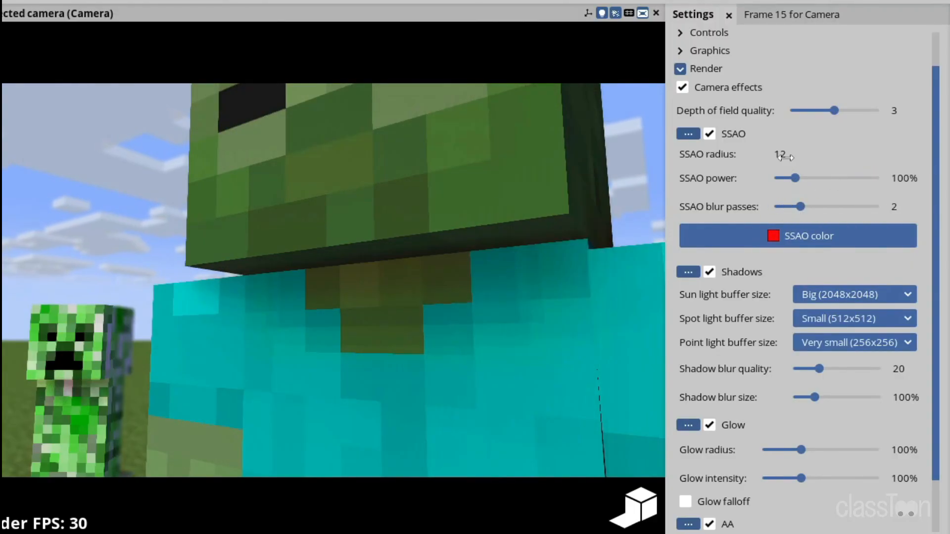
# Set the SSAO color to black
pyautogui.click(840, 245)
pyautogui.moveTo(707, 424); pyautogui.dragTo(710, 495)
pyautogui.click(905, 342)
# Switch to the work camera view and try sun light buffer sizes Very small (256x256) and Very big (4096x4096), restoring Big (2048x2048)
pyautogui.scroll(-3, 905, 342)
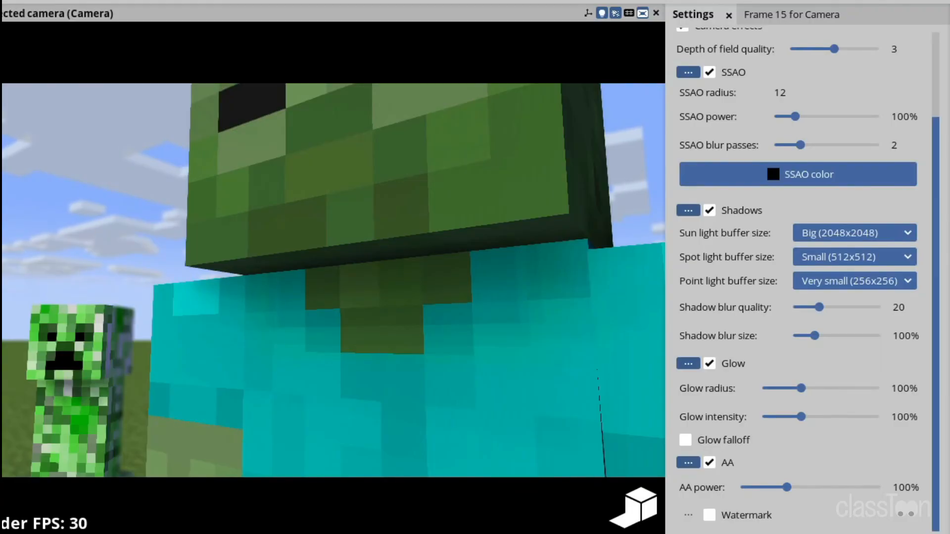
pyautogui.press('F5')
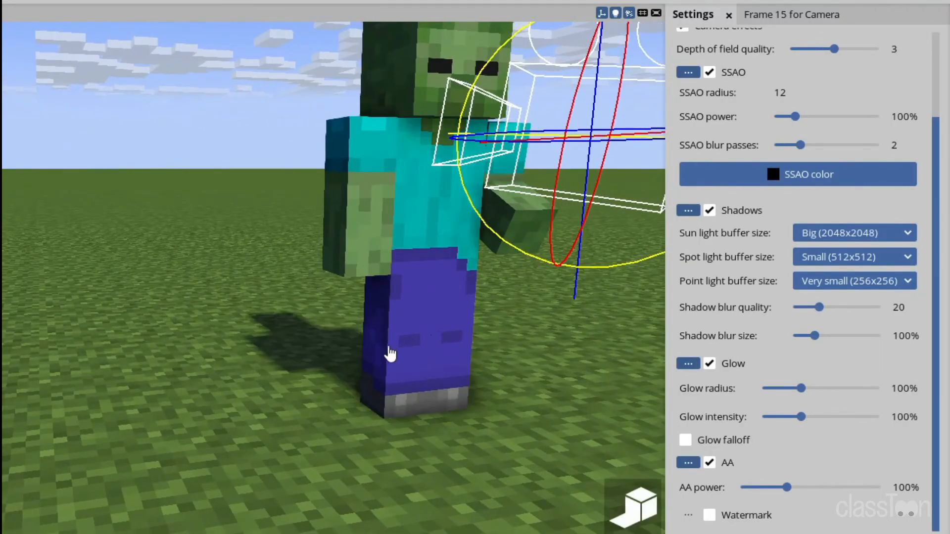
pyautogui.click(808, 238)
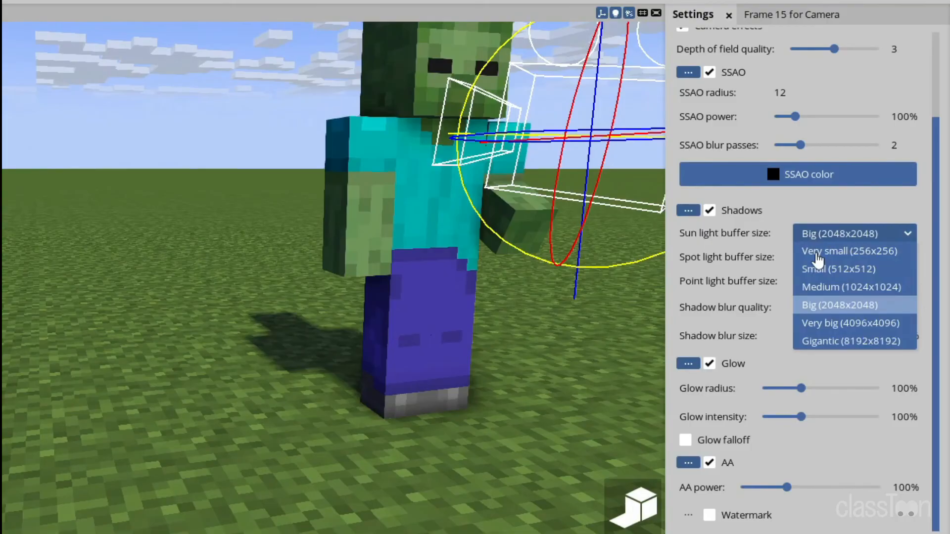
pyautogui.click(817, 253)
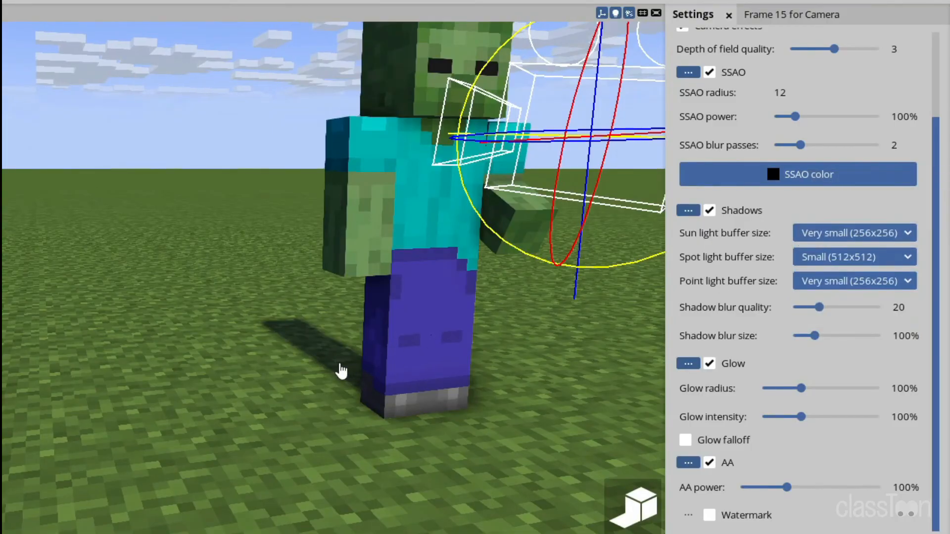
pyautogui.click(843, 242)
pyautogui.click(839, 324)
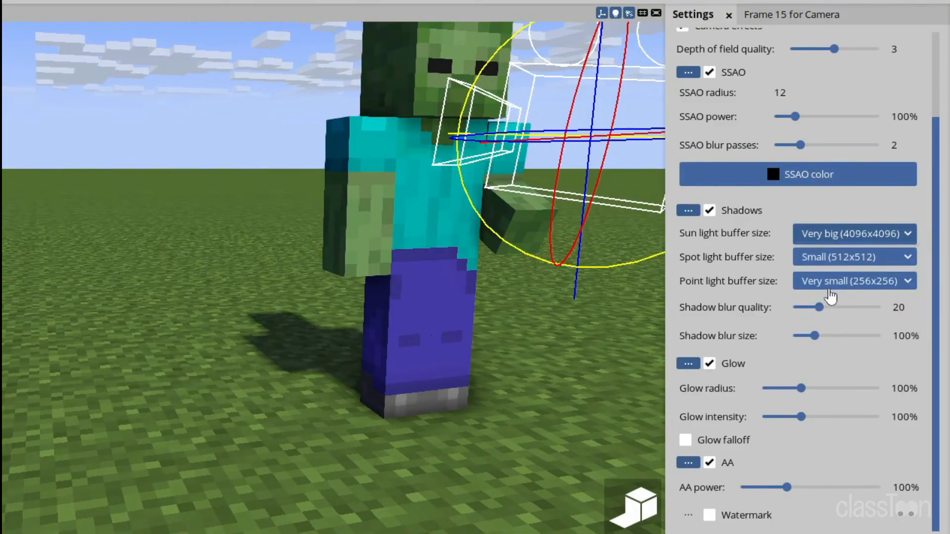
pyautogui.click(820, 237)
pyautogui.click(825, 305)
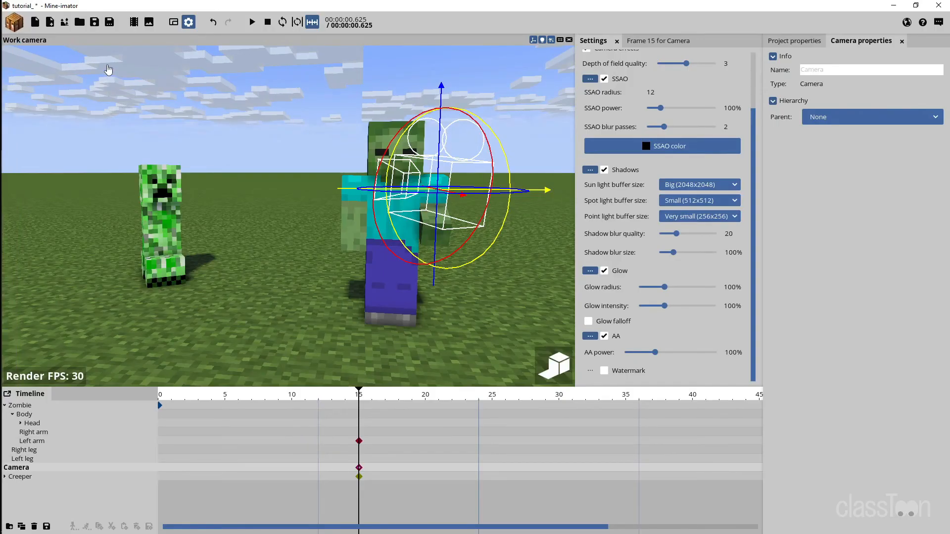
# Look at the spot light and point light options in the object creation list without creating either
pyautogui.click(15, 22)
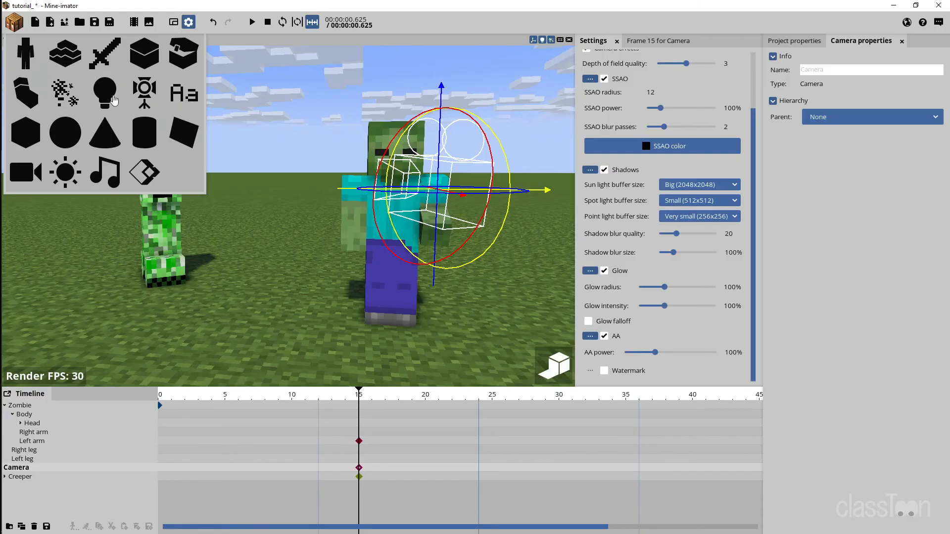
pyautogui.click(141, 94)
pyautogui.click(111, 95)
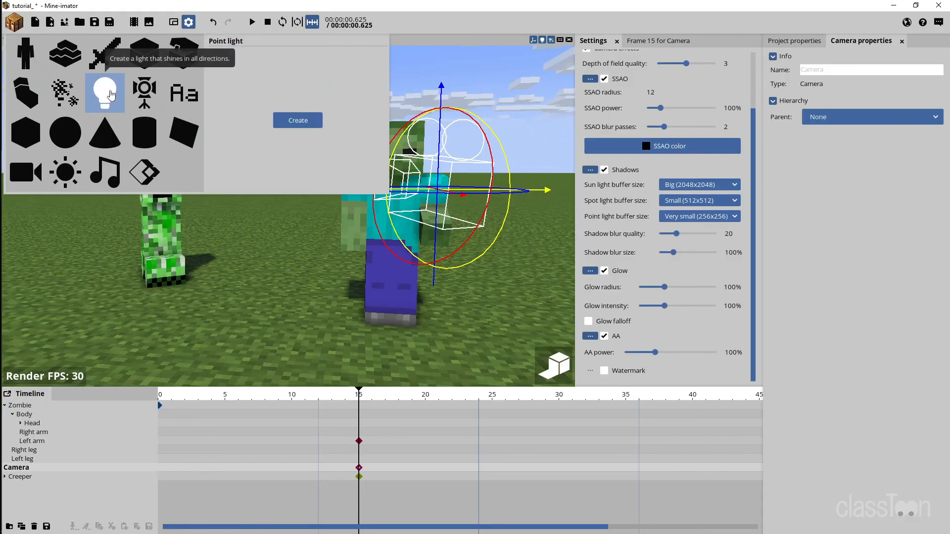
pyautogui.click(546, 113)
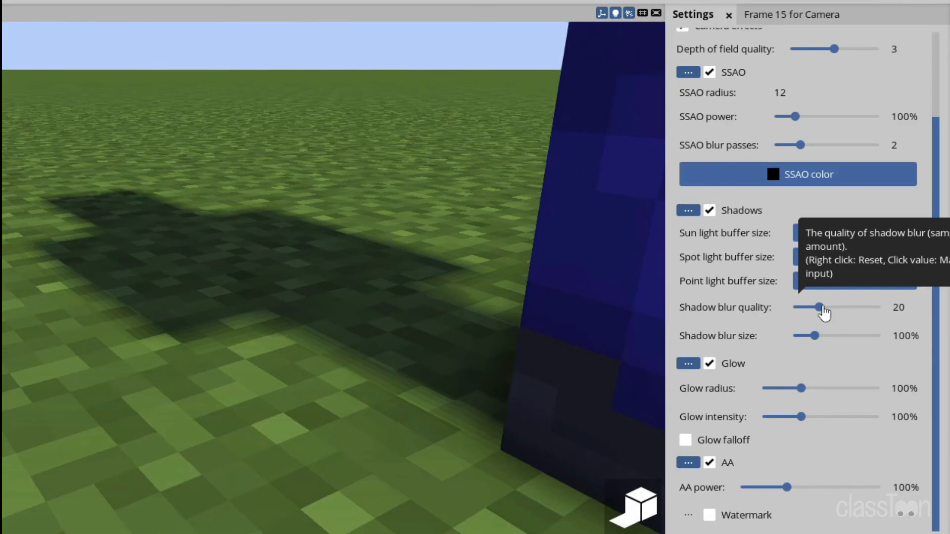
# Try shadow blur quality at 1 and 64 and shadow blur size at 400%, restoring them to 20 and 100%
pyautogui.moveTo(816, 312); pyautogui.dragTo(785, 318)
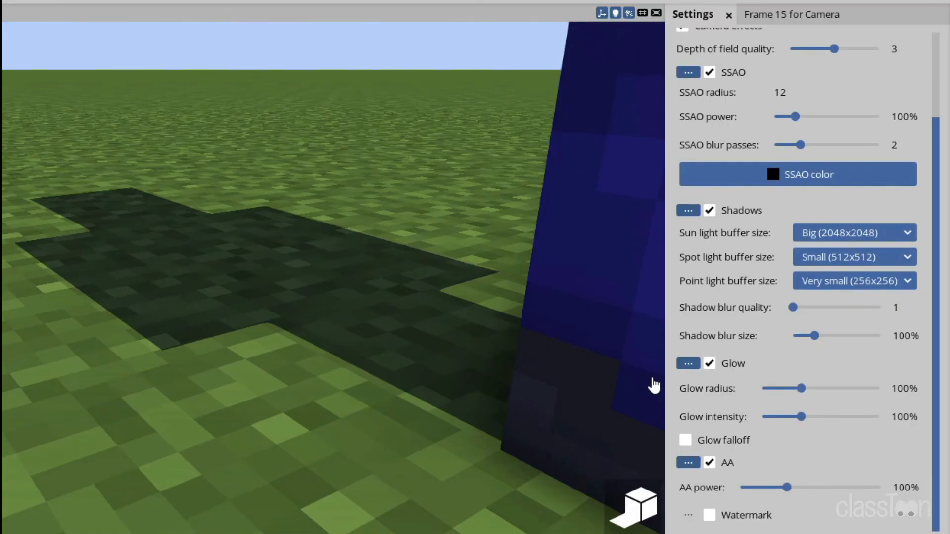
pyautogui.moveTo(793, 307); pyautogui.dragTo(930, 307)
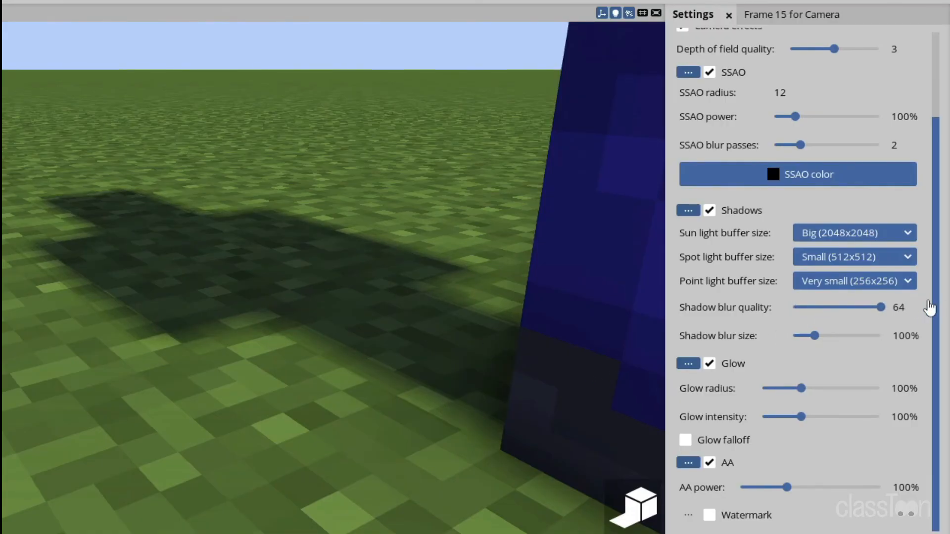
pyautogui.click(829, 309)
pyautogui.moveTo(815, 336); pyautogui.dragTo(853, 336)
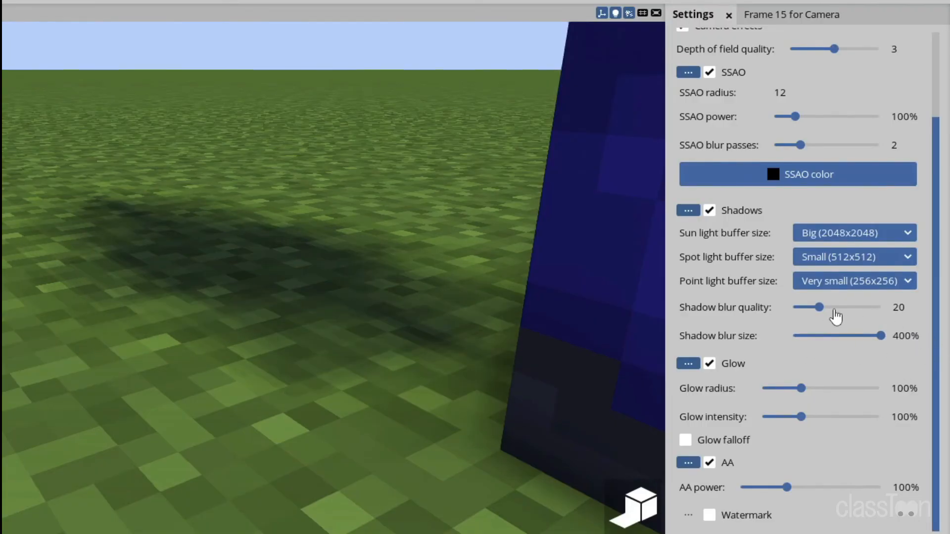
pyautogui.hotkey('ctrl', 'z')
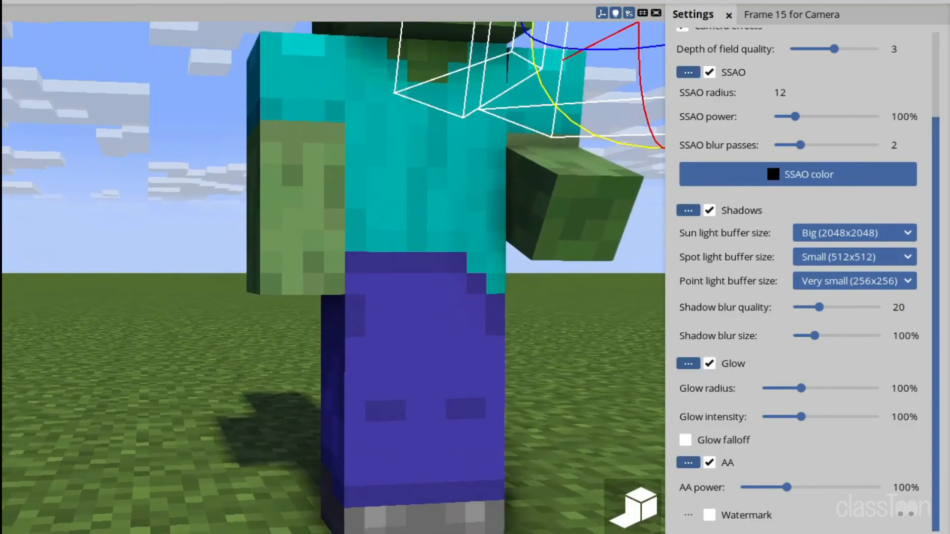
# Select the zombie's right arm, and raise the glow radius to 265% and the glow intensity to its maximum
pyautogui.click(324, 155)
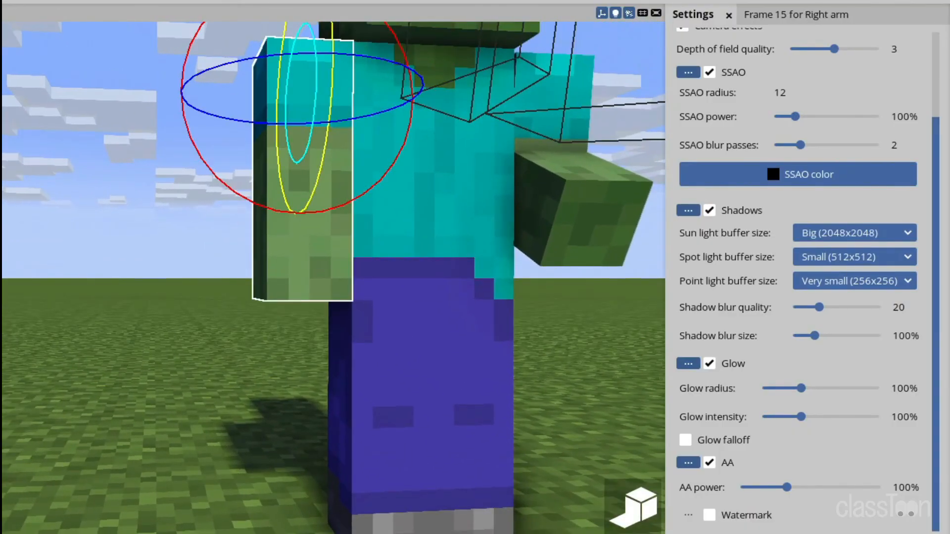
pyautogui.moveTo(801, 388); pyautogui.dragTo(864, 389)
pyautogui.moveTo(554, 256); pyautogui.dragTo(539, 232, button='right')
pyautogui.press('s')
pyautogui.press('w')
pyautogui.moveTo(802, 416); pyautogui.dragTo(898, 415)
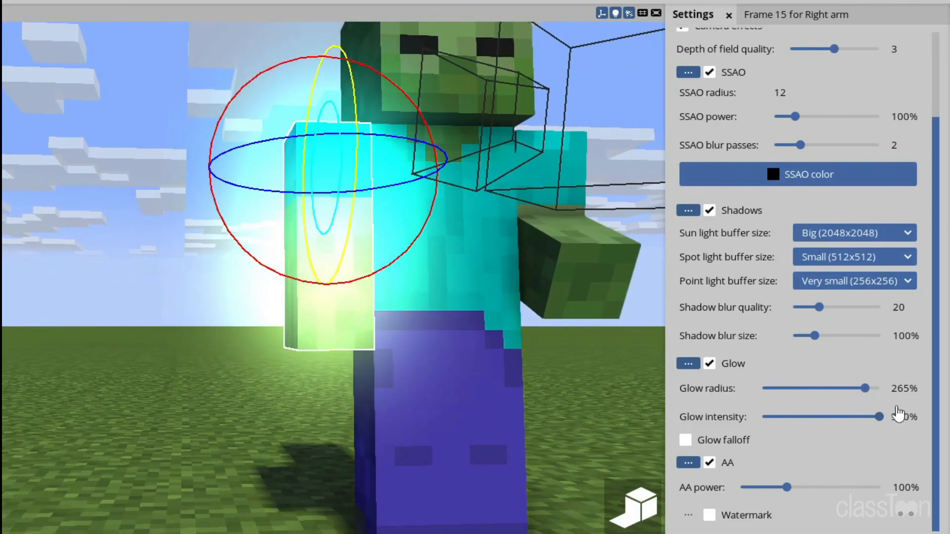
# Try a smaller glow radius, and reset both the glow radius and glow intensity to 100%
pyautogui.moveTo(861, 389); pyautogui.dragTo(789, 389)
pyautogui.moveTo(879, 417)
pyautogui.mouseDown()
pyautogui.moveTo(748, 418)
pyautogui.moveTo(905, 416)
pyautogui.moveTo(867, 417)
pyautogui.moveTo(887, 417)
pyautogui.mouseUp()
pyautogui.rightClick(820, 391)
pyautogui.rightClick(837, 418)
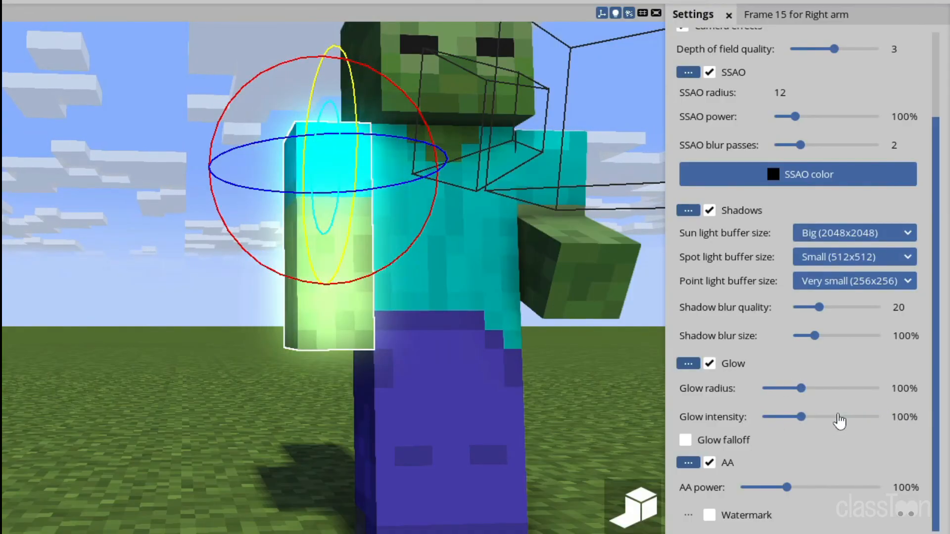
# Set glow intensity to 106%, test glow falloff with radius 191% and intensity 300%, and turn the falloff off
pyautogui.click(684, 442)
pyautogui.moveTo(809, 424)
pyautogui.mouseDown()
pyautogui.moveTo(847, 419)
pyautogui.moveTo(774, 420)
pyautogui.moveTo(804, 420)
pyautogui.mouseUp()
pyautogui.moveTo(839, 464)
pyautogui.mouseDown()
pyautogui.moveTo(778, 468)
pyautogui.moveTo(837, 465)
pyautogui.mouseUp()
pyautogui.moveTo(827, 497); pyautogui.dragTo(905, 496)
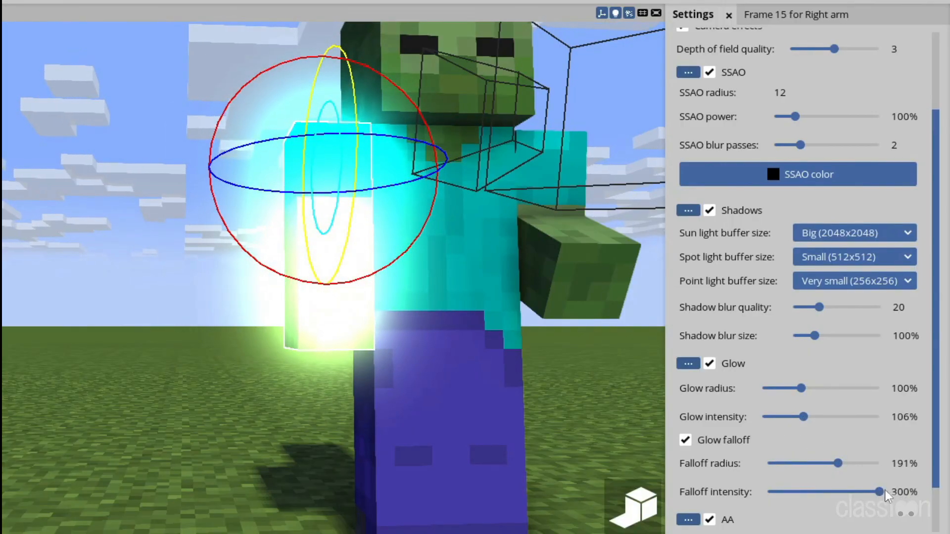
pyautogui.click(722, 444)
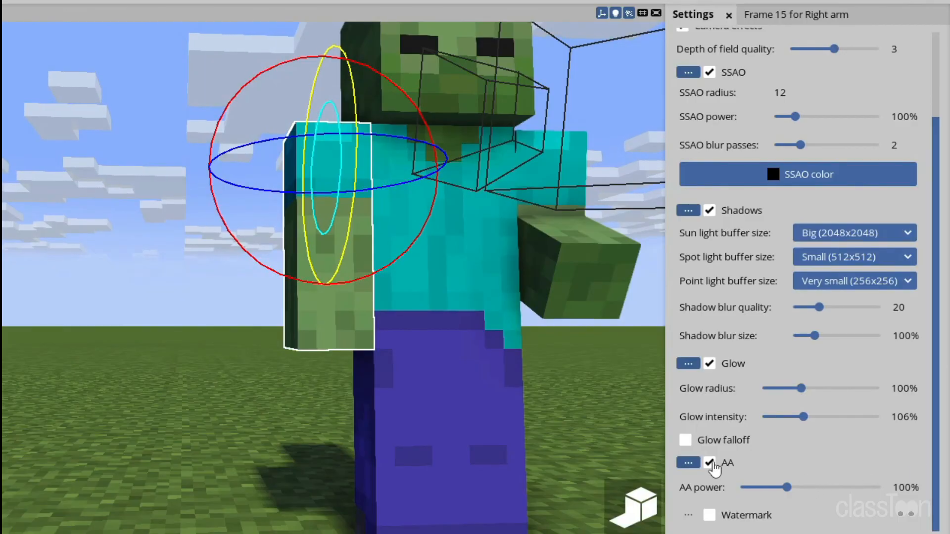
# Turn off AA to inspect a green model surface's edges up close against the sky
pyautogui.scroll(1, 729, 502)
pyautogui.moveTo(474, 277); pyautogui.dragTo(473, 185, button='right')
pyautogui.press('w')
pyautogui.press('s')
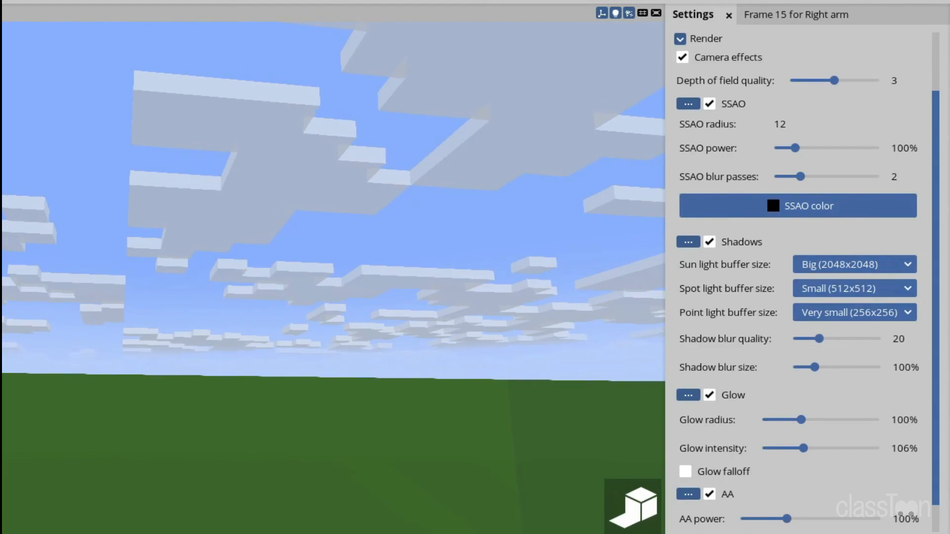
pyautogui.scroll(-1, 792, 485)
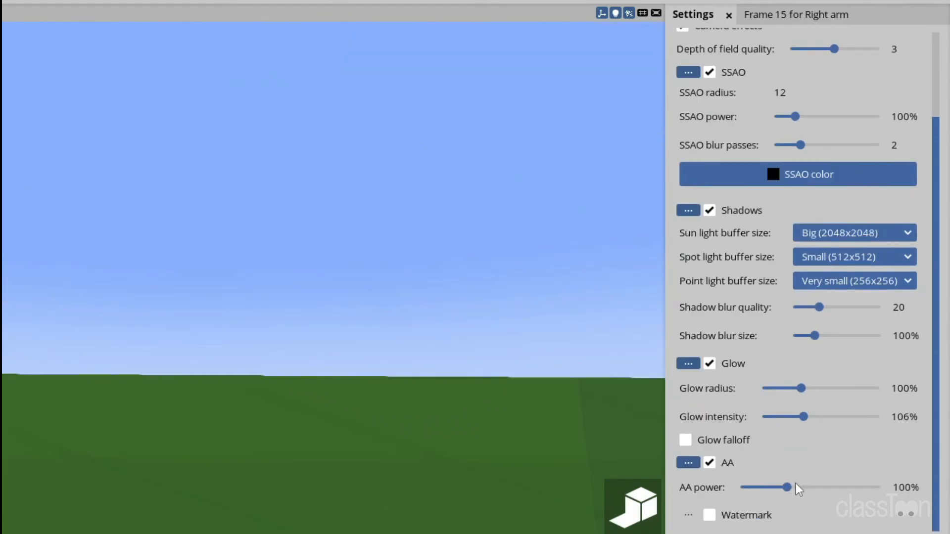
pyautogui.click(709, 463)
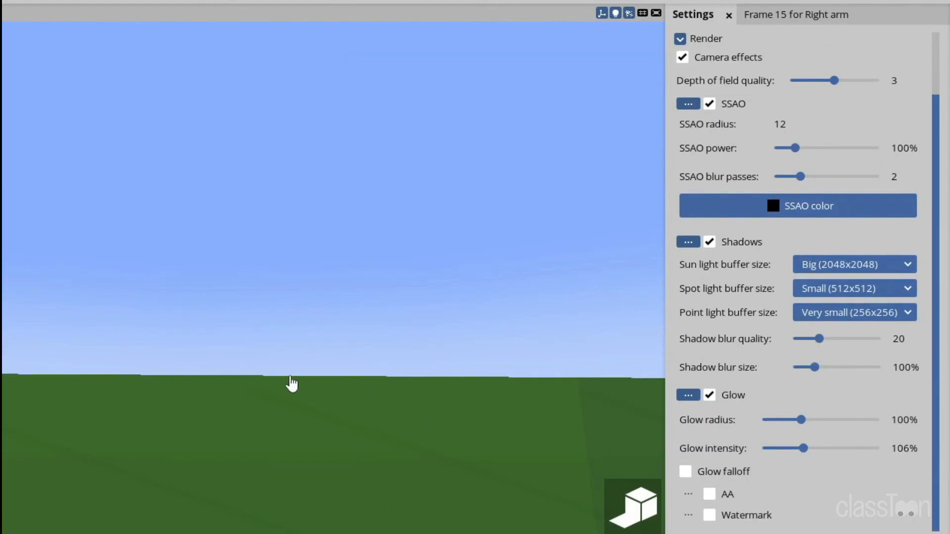
pyautogui.press('space')
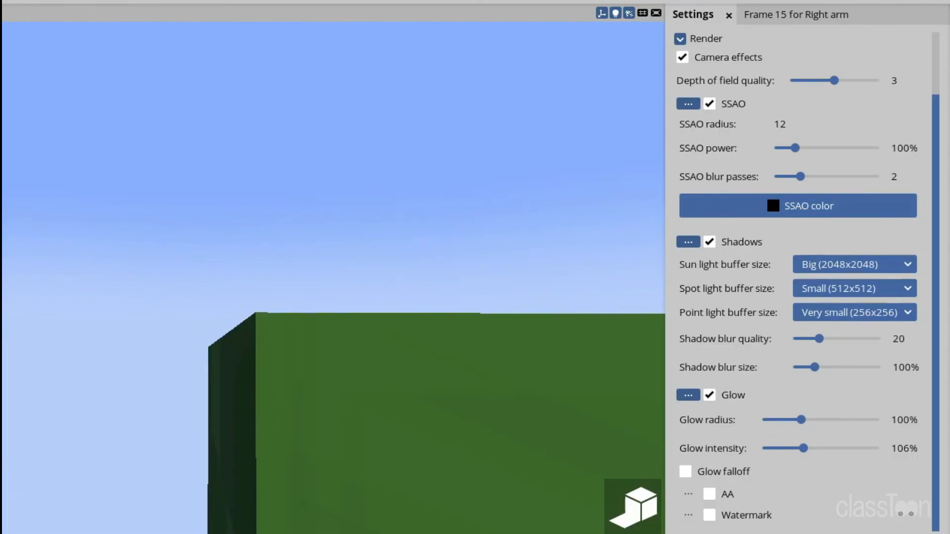
# Turn AA back on and try AA power at 300%, restoring it to 100%
pyautogui.click(709, 494)
pyautogui.moveTo(785, 522); pyautogui.dragTo(894, 521)
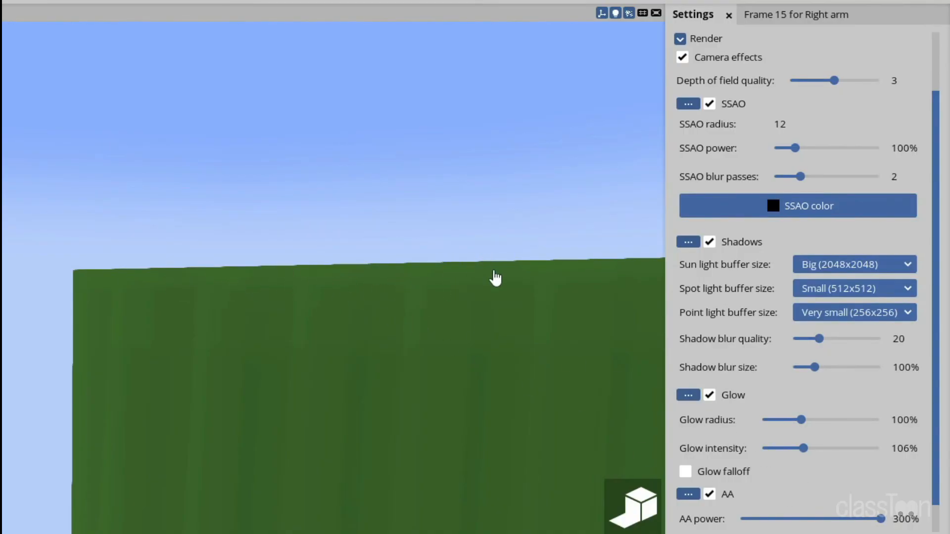
pyautogui.moveTo(812, 520)
pyautogui.mouseDown()
pyautogui.moveTo(751, 519)
pyautogui.moveTo(821, 520)
pyautogui.moveTo(799, 520)
pyautogui.mouseUp()
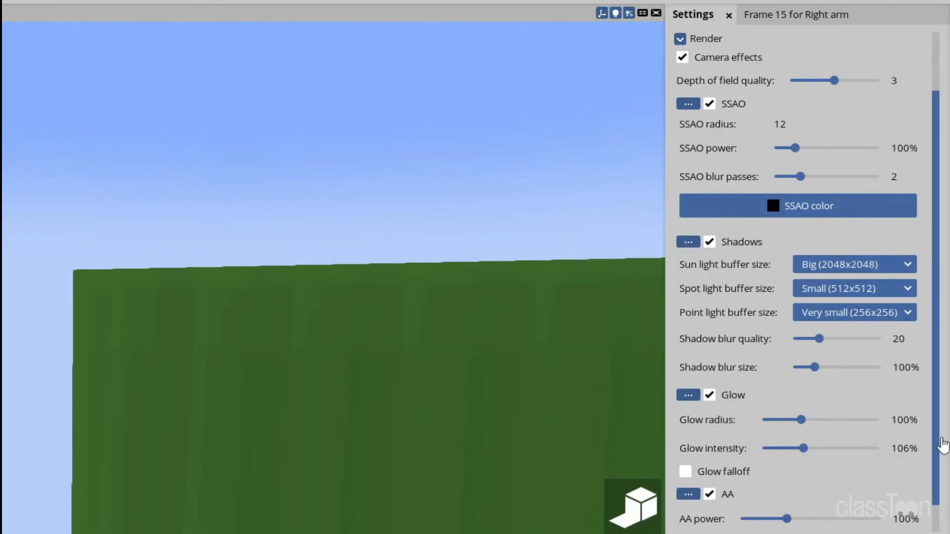
# Enable the watermark with X and Y positions set to Center, scale 304% and alpha 77%
pyautogui.scroll(-1, 939, 407)
pyautogui.click(710, 515)
pyautogui.scroll(-5, 877, 422)
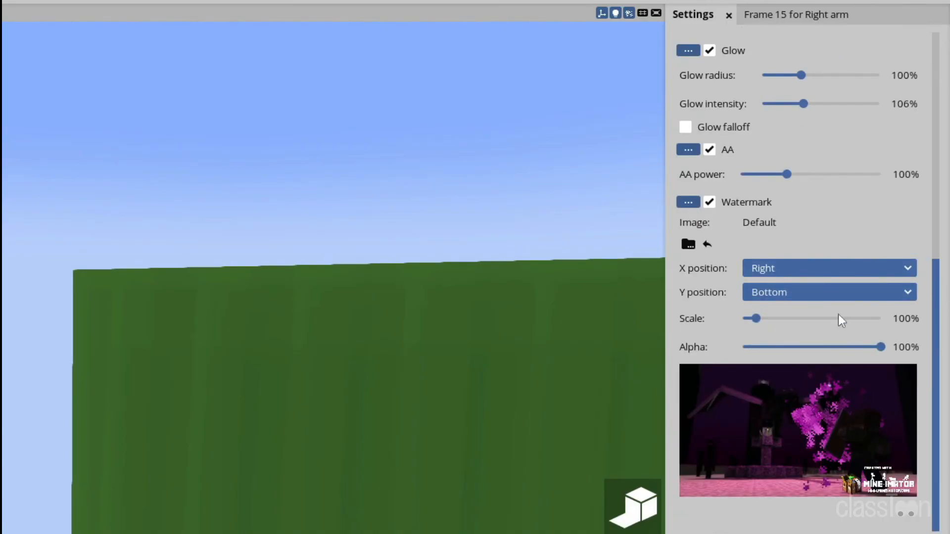
pyautogui.click(865, 270)
pyautogui.click(824, 311)
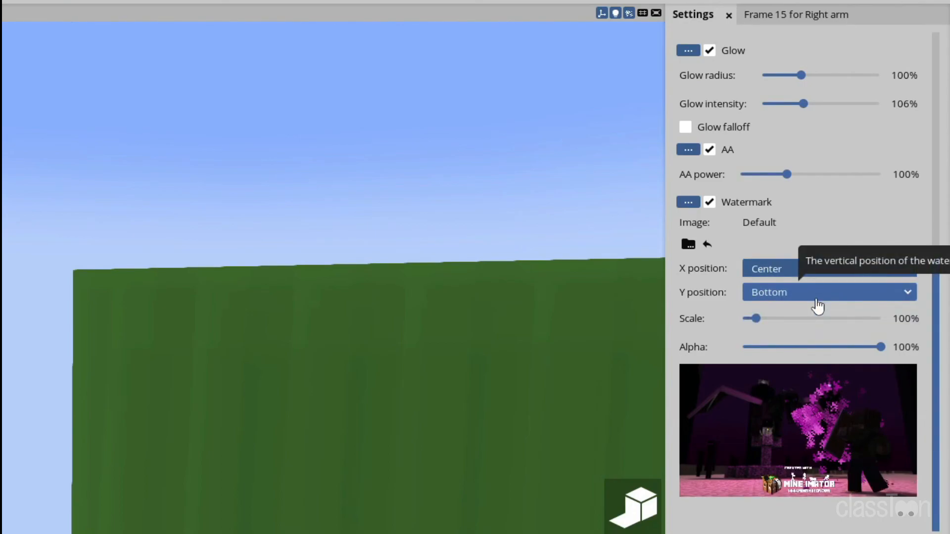
pyautogui.click(815, 295)
pyautogui.click(799, 330)
pyautogui.moveTo(836, 349)
pyautogui.mouseDown()
pyautogui.moveTo(791, 346)
pyautogui.moveTo(847, 349)
pyautogui.mouseUp()
pyautogui.moveTo(755, 318); pyautogui.dragTo(783, 320)
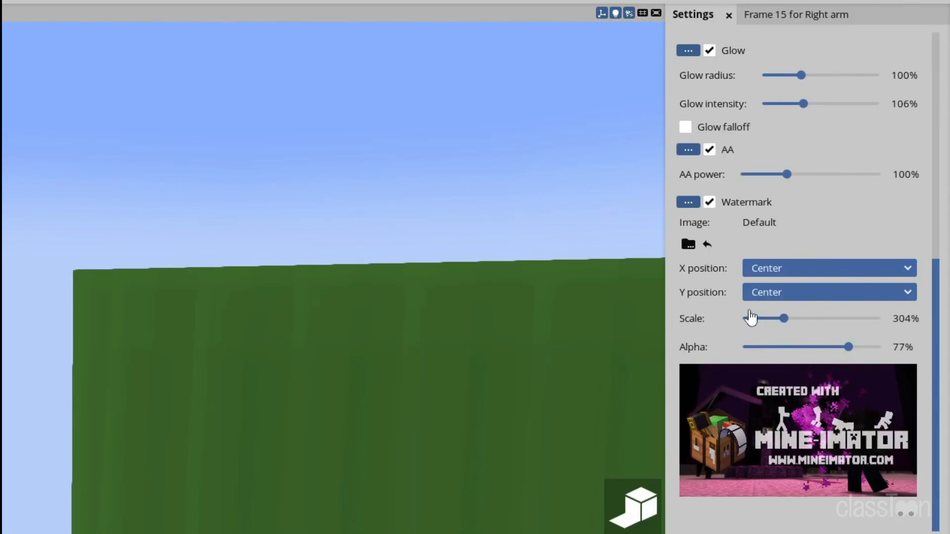
# Open the watermark image selection without choosing a file, turn off the watermark and close the settings
pyautogui.click(688, 245)
pyautogui.click(686, 391)
pyautogui.click(711, 206)
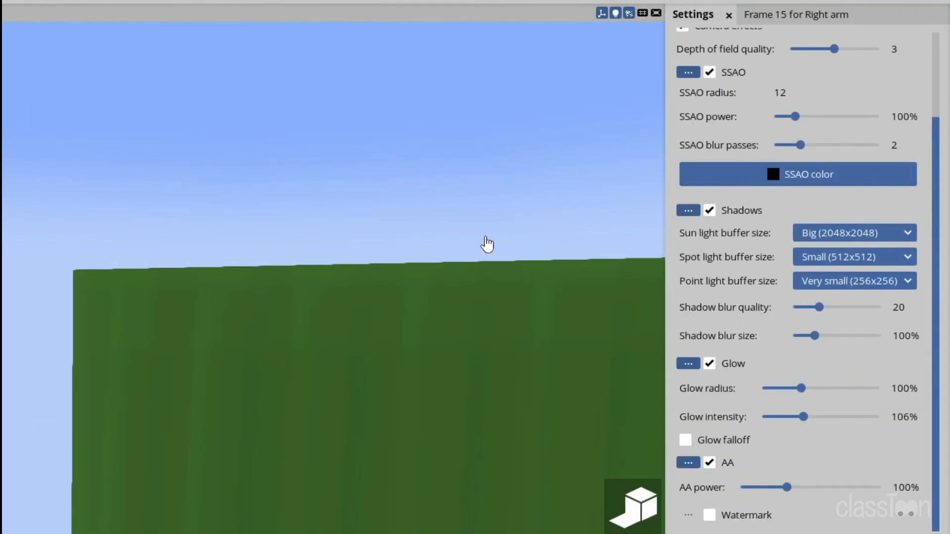
pyautogui.click(728, 15)
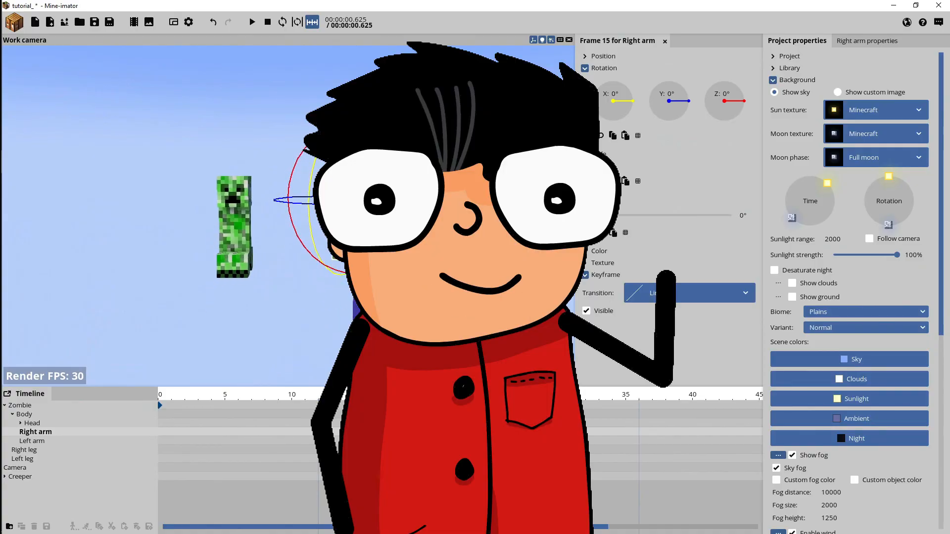